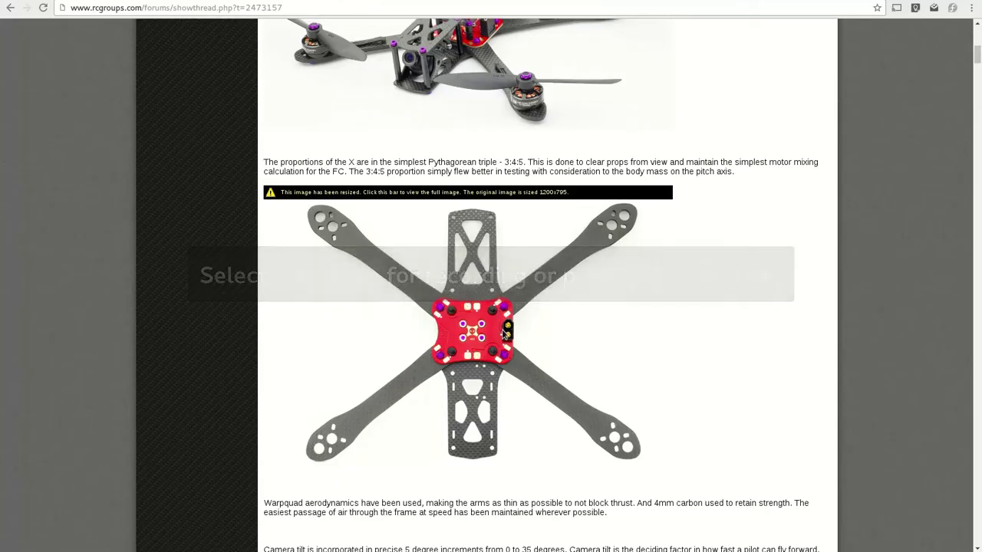
Save the forum's top-down photo of the X-shaped quadcopter frame as an image file
{"action": "right_click", "coordinate": [550, 327]}
{"action": "left_click", "coordinate": [565, 344]}
{"action": "left_click", "coordinate": [427, 219]}
{"action": "key", "text": "Escape"}
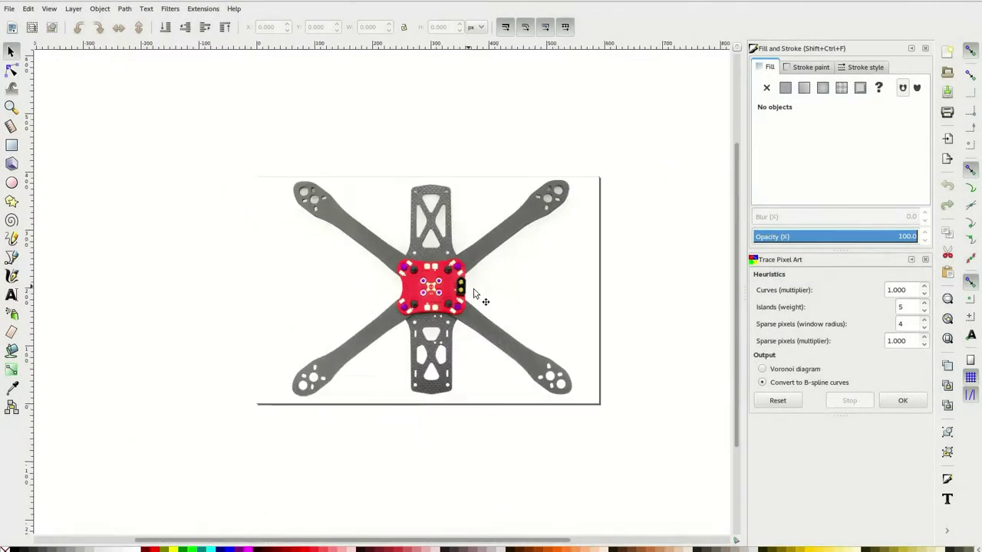
Trace the upper-left arm's outline over the frame photo with the Bezier pen, closing it
{"action": "scroll", "coordinate": [406, 233], "scroll_direction": "down", "scroll_amount": 2}
{"action": "key", "text": "n"}
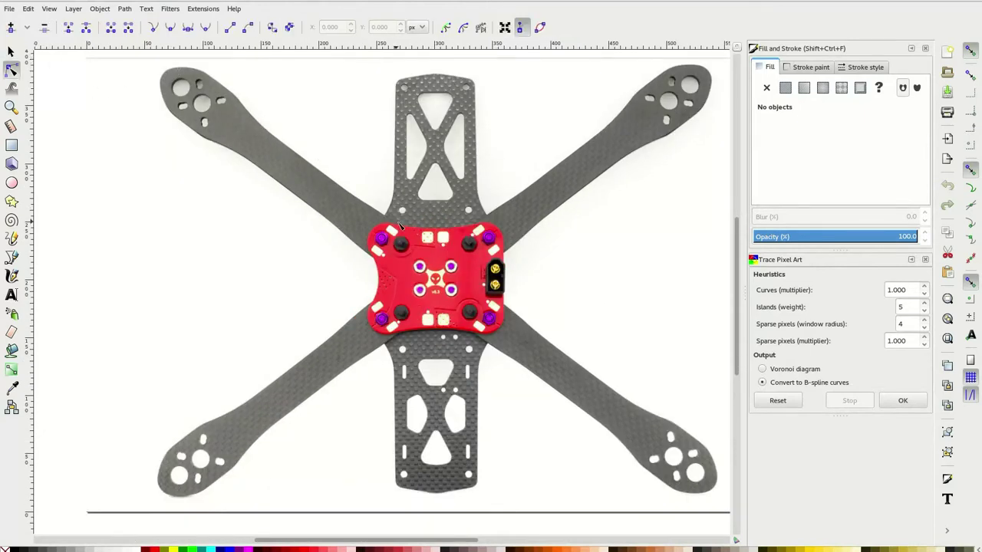
{"action": "left_click", "coordinate": [315, 172]}
{"action": "key", "text": "Escape"}
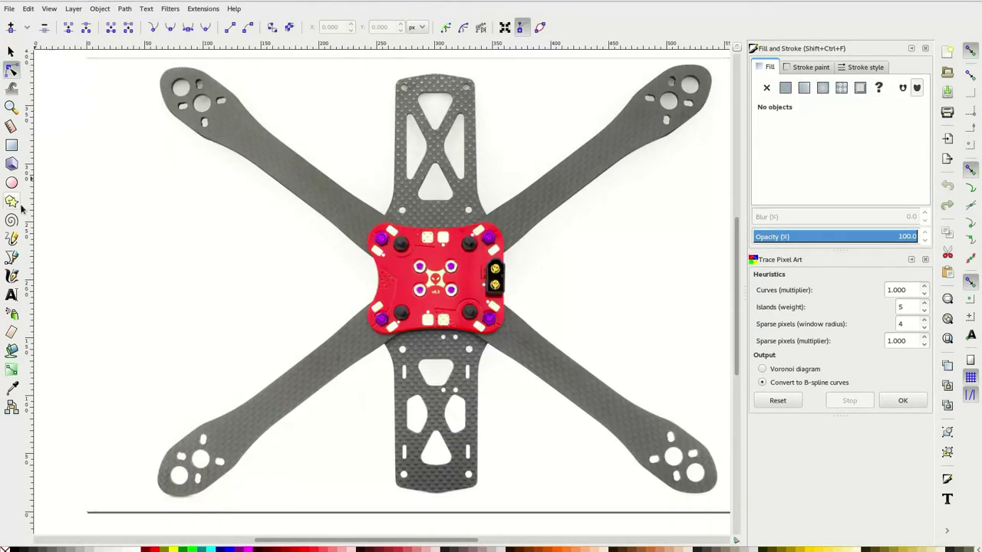
{"action": "key", "text": "b"}
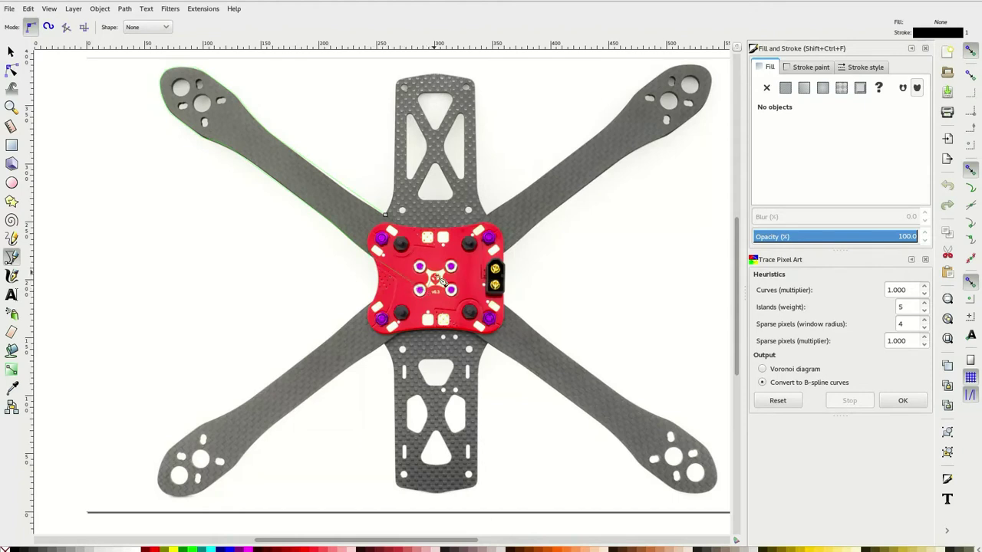
{"action": "left_click", "coordinate": [184, 86]}
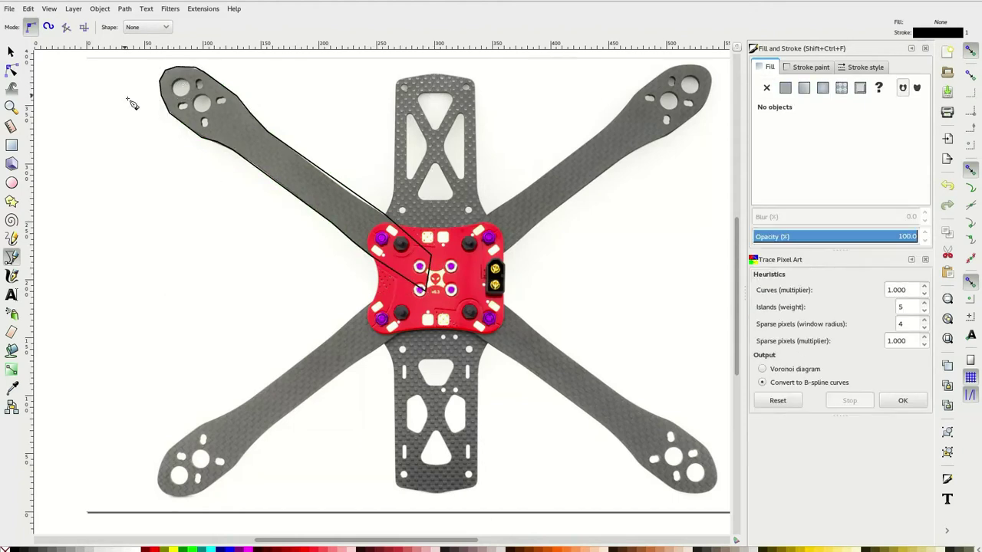
Draw the arm's two end-hole circles and give them a flat black stroke
{"action": "key", "text": "e"}
{"action": "key", "text": "s"}
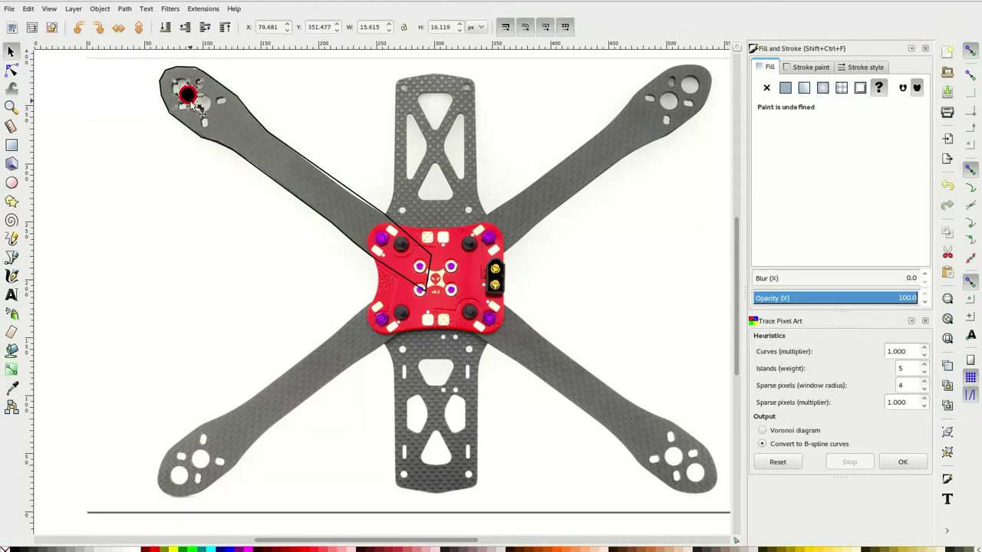
{"action": "left_click", "coordinate": [75, 101]}
{"action": "key", "text": "ctrl+a"}
{"action": "left_click", "coordinate": [224, 110]}
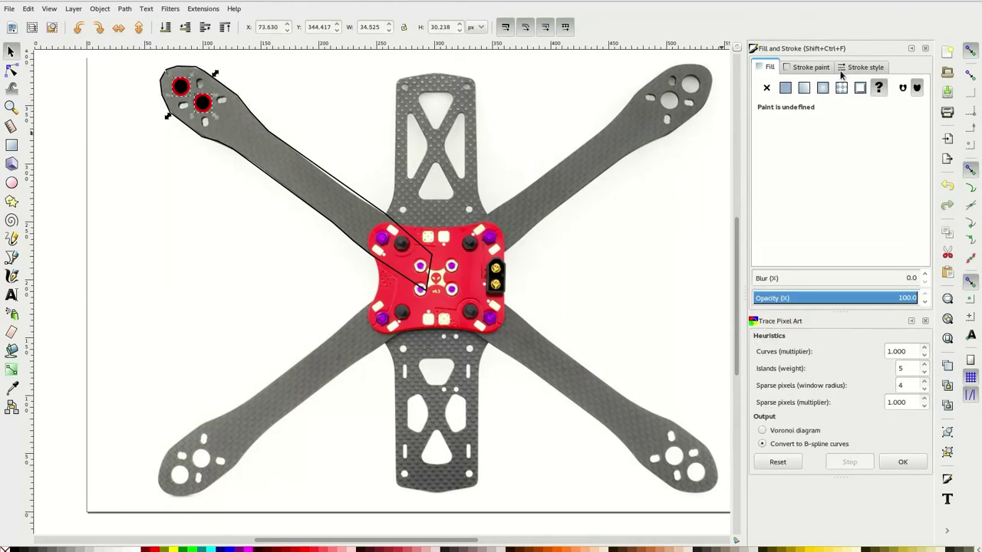
{"action": "left_click", "coordinate": [811, 67]}
{"action": "left_click", "coordinate": [785, 86]}
{"action": "left_click", "coordinate": [301, 140]}
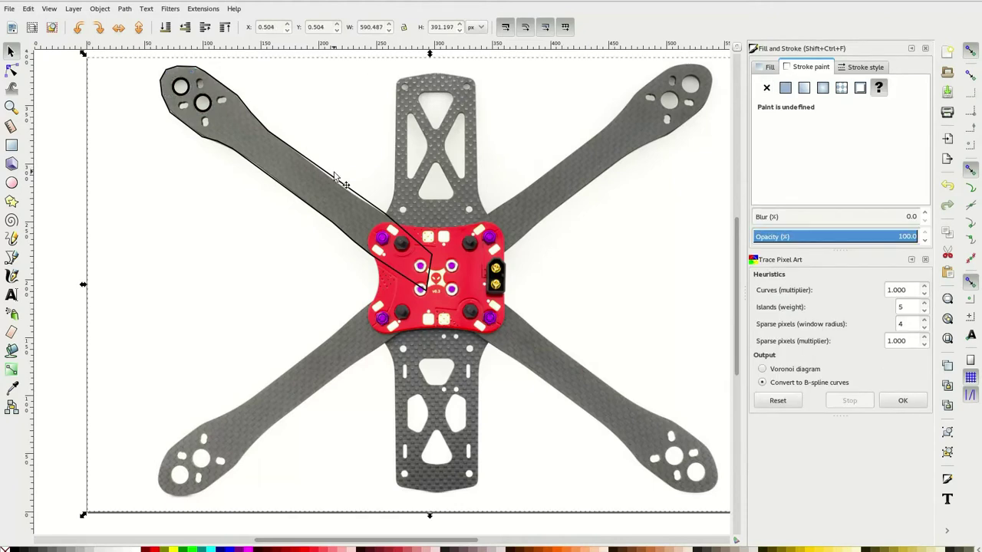
Save the traced arm as drawing.dxf in Desktop Cutting Plotter DXF format in the home folder
{"action": "double_click", "coordinate": [361, 201]}
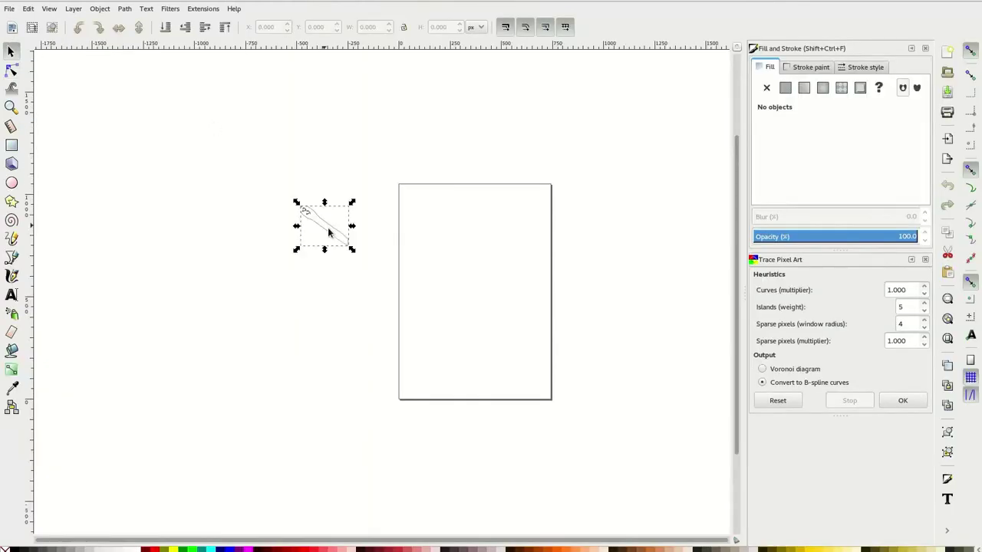
{"action": "left_click", "coordinate": [10, 8]}
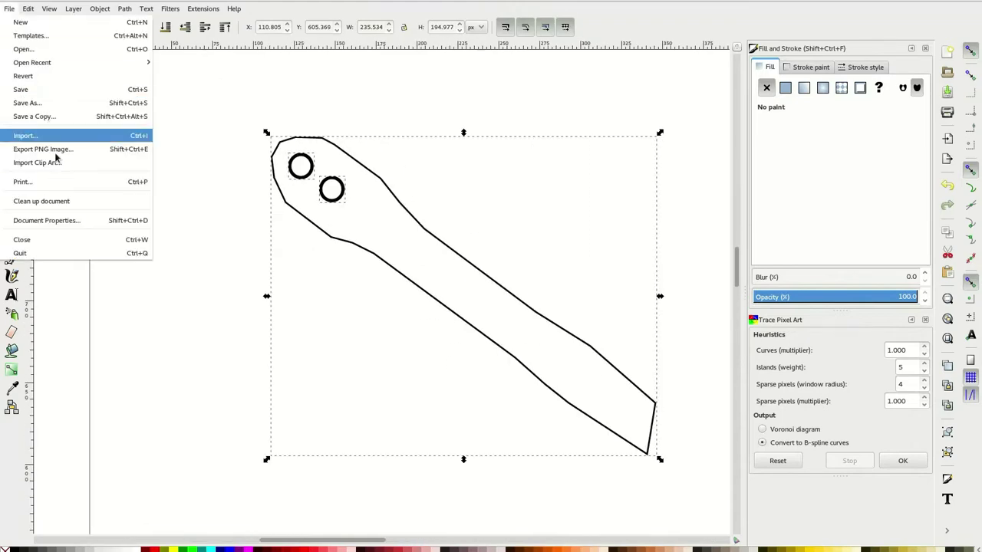
{"action": "left_click", "coordinate": [31, 102]}
{"action": "left_click", "coordinate": [588, 399]}
{"action": "left_click", "coordinate": [623, 467]}
{"action": "left_click", "coordinate": [347, 301]}
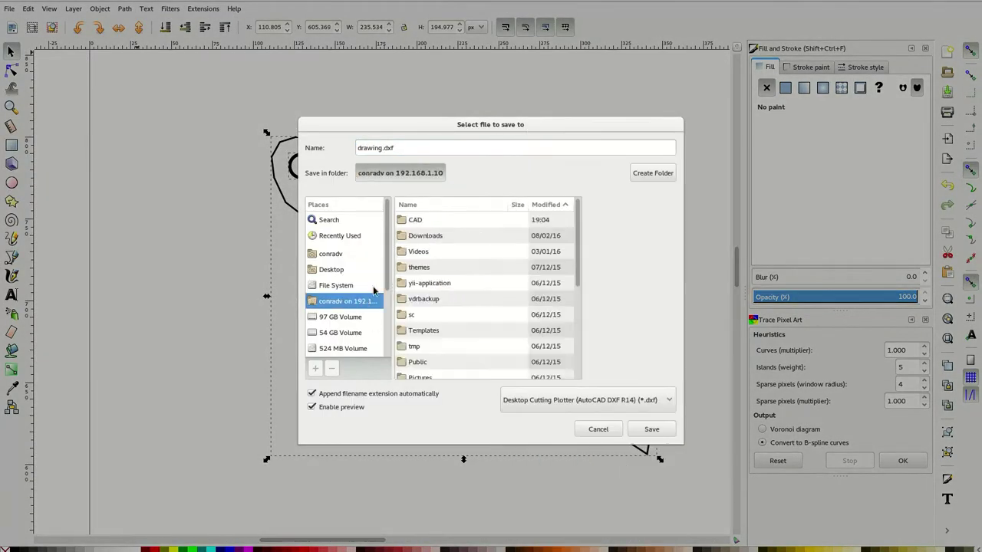
{"action": "left_click", "coordinate": [651, 429]}
{"action": "left_click", "coordinate": [572, 368]}
In eMachineShop, start a new drawing, import drawing.dxf, and draw a circle above the arm
{"action": "key", "text": "super"}
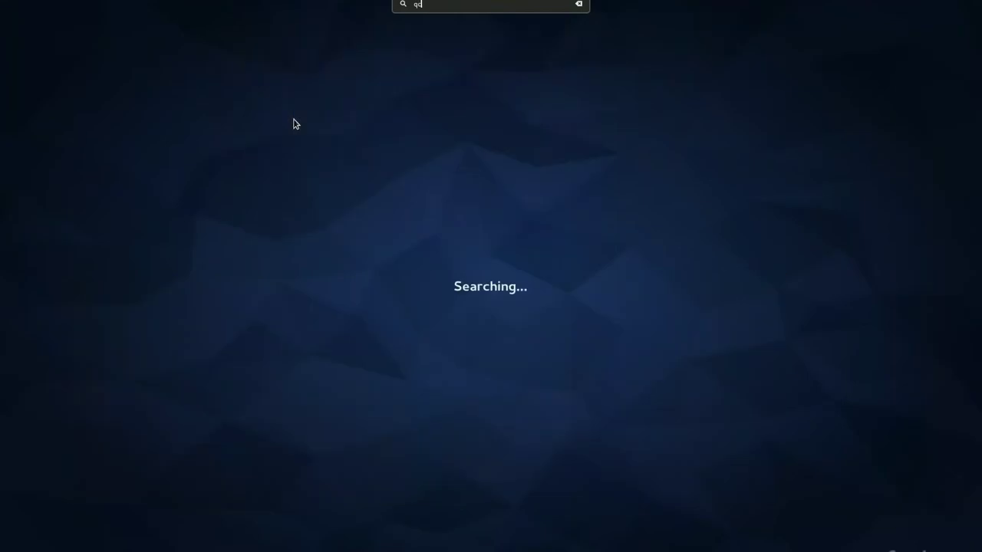
{"action": "key", "text": "super"}
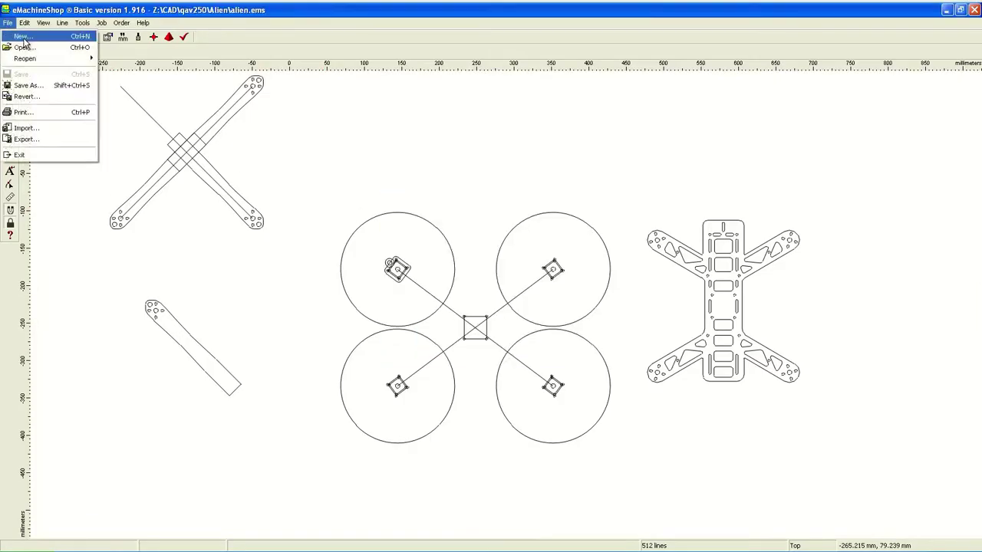
{"action": "left_click", "coordinate": [22, 34]}
{"action": "left_click", "coordinate": [8, 22]}
{"action": "left_click", "coordinate": [54, 127]}
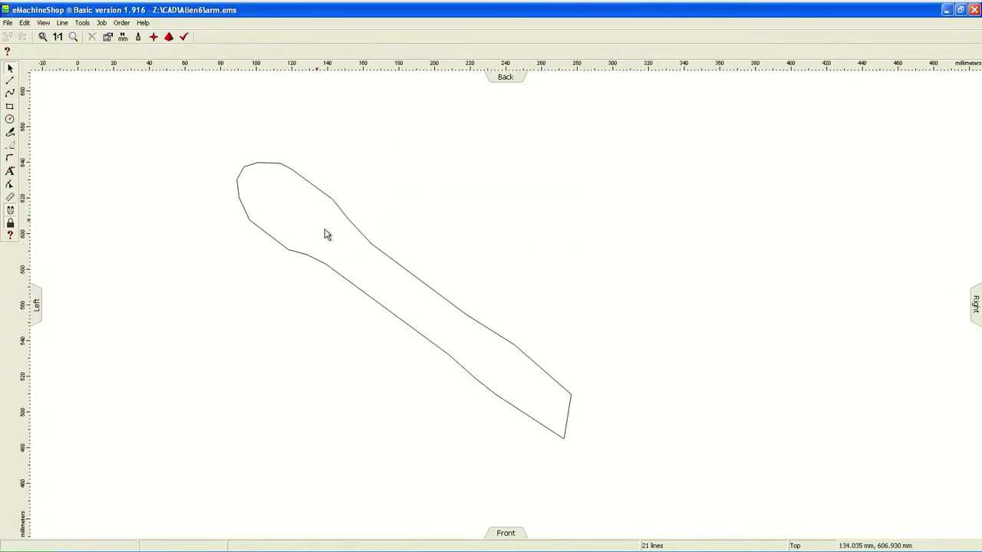
{"action": "scroll", "coordinate": [325, 234], "scroll_direction": "up", "scroll_amount": 1}
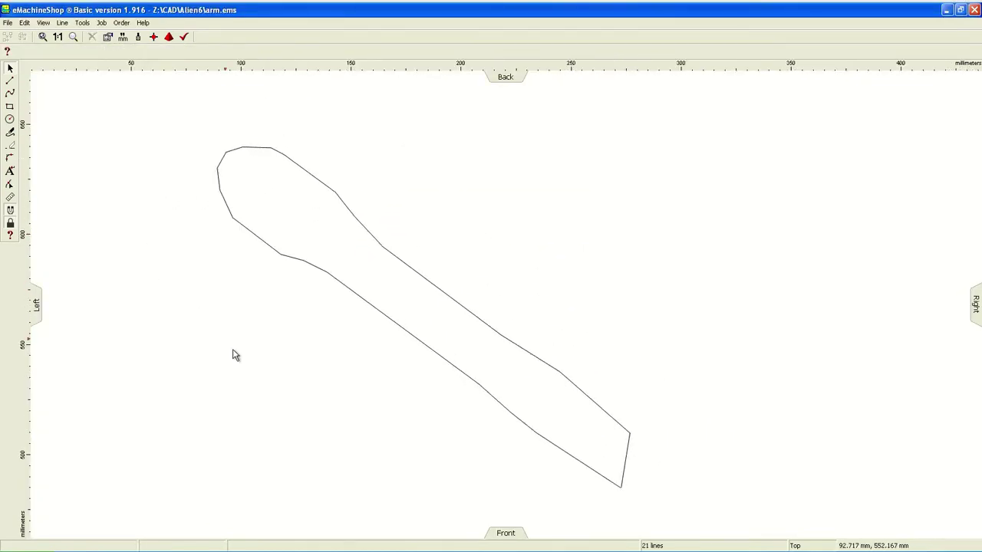
{"action": "scroll", "coordinate": [184, 237], "scroll_direction": "down", "scroll_amount": 1}
{"action": "left_click_drag", "start_coordinate": [496, 206], "coordinate": [510, 207]}
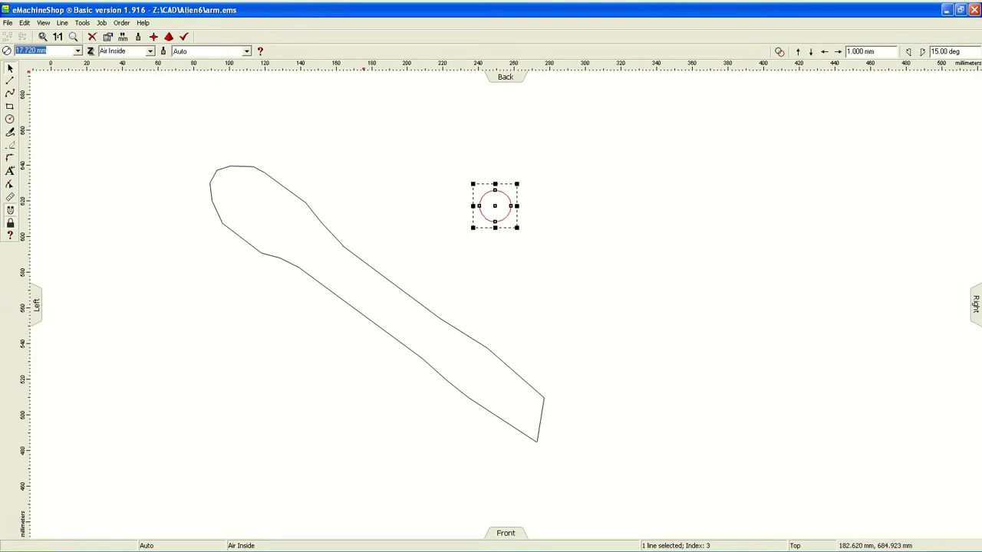
Paste small circle copies and draw a horizontal line through the big circle's centre
{"action": "scroll", "coordinate": [494, 203], "scroll_direction": "up", "scroll_amount": 5}
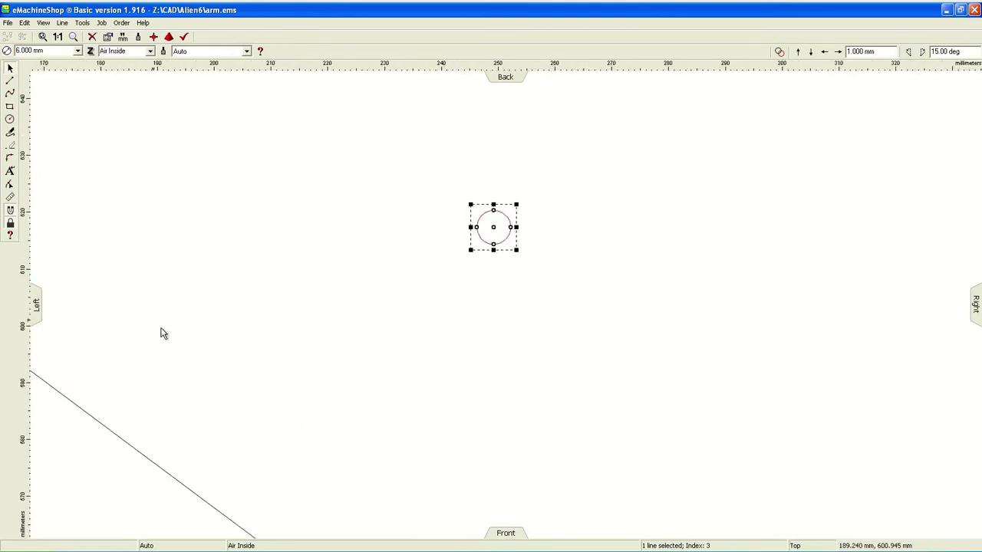
{"action": "key", "text": "ctrl+v"}
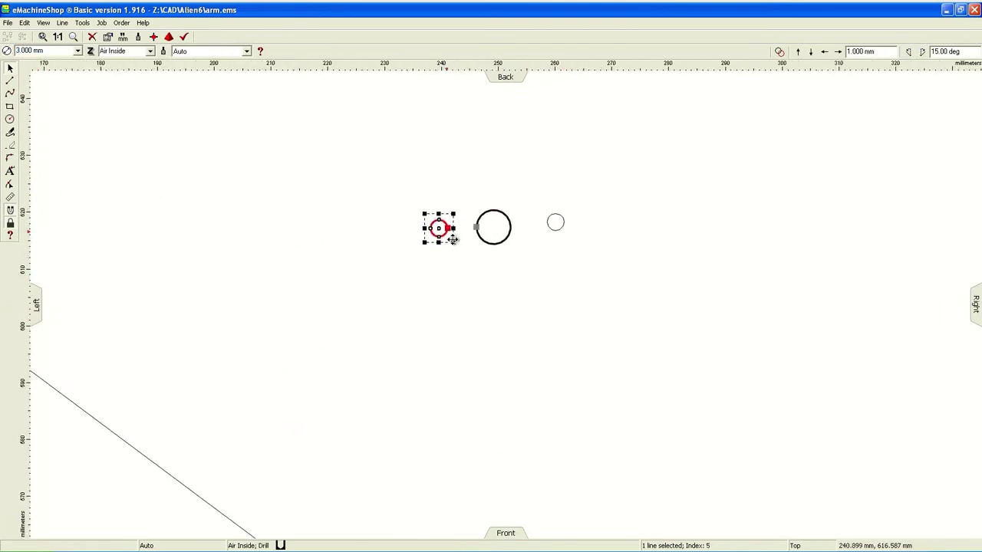
{"action": "left_click", "coordinate": [408, 223]}
{"action": "left_click_drag", "start_coordinate": [491, 227], "coordinate": [536, 227]}
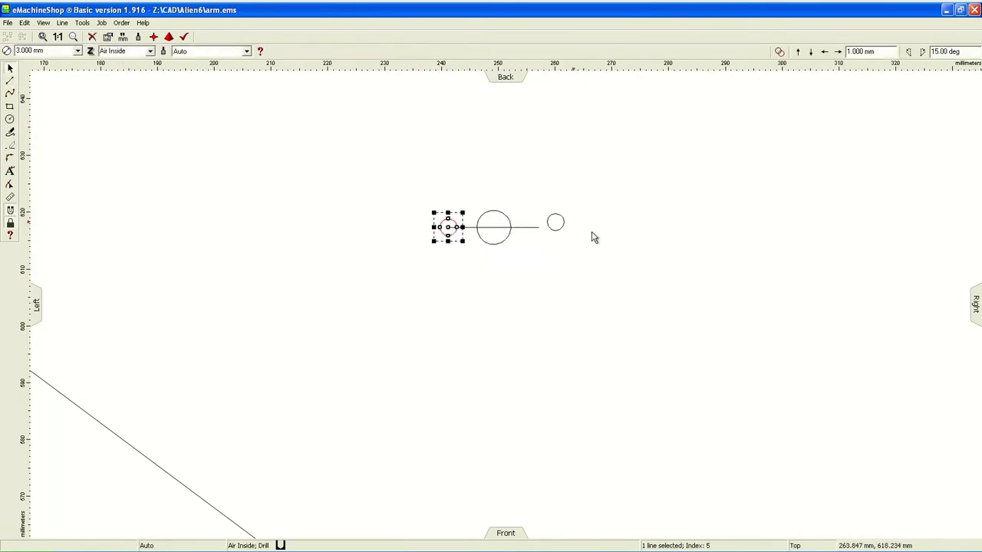
{"action": "key", "text": "ctrl+v"}
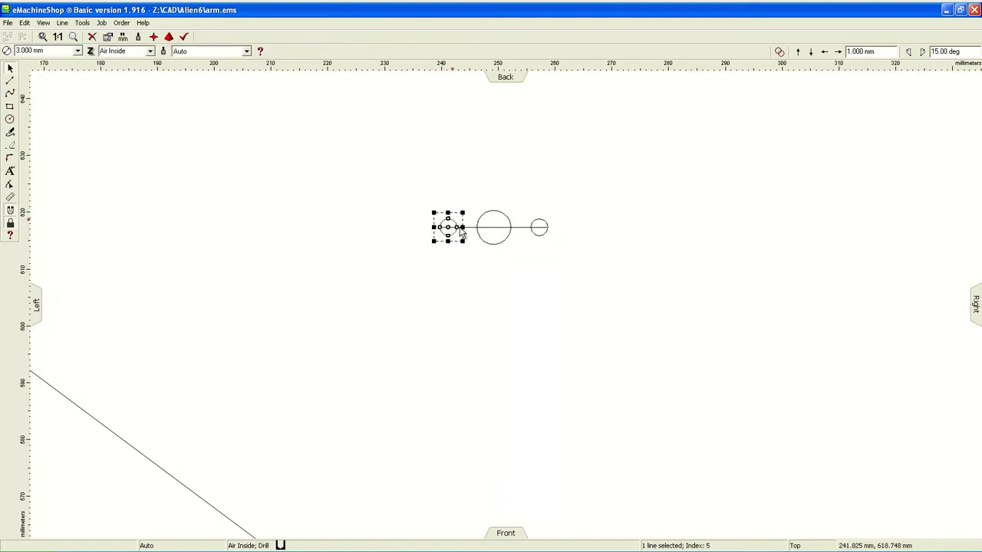
{"action": "left_click", "coordinate": [464, 237]}
{"action": "left_click", "coordinate": [443, 237]}
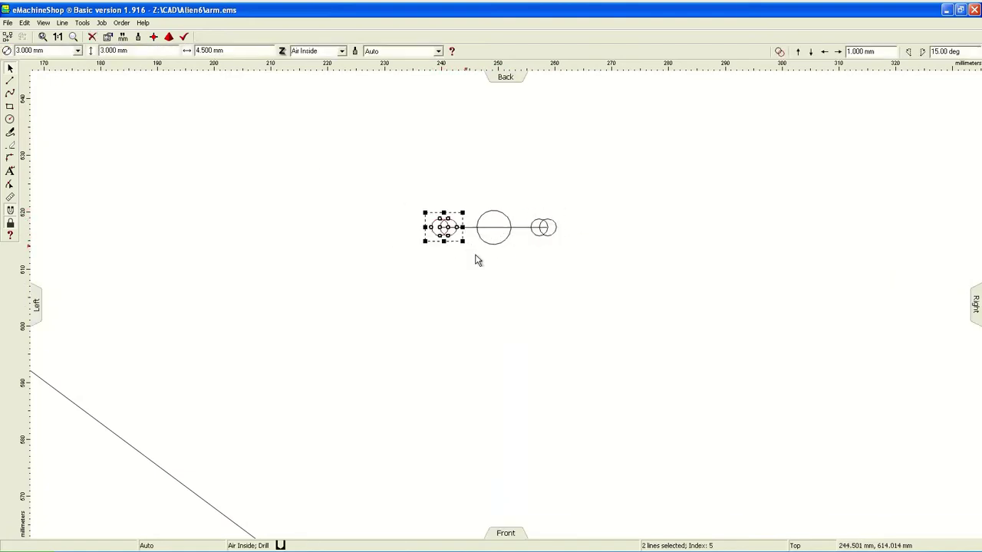
{"action": "left_click", "coordinate": [74, 36]}
Merge the overlapping circles into slots and rotate a copy of the line and slots 90°
{"action": "left_click_drag", "start_coordinate": [718, 191], "coordinate": [818, 261]}
{"action": "key", "text": "ctrl+m"}
{"action": "left_click", "coordinate": [680, 229]}
{"action": "left_click", "coordinate": [552, 324]}
{"action": "key", "text": "ctrl+a"}
{"action": "left_click", "coordinate": [636, 270], "text": "shift"}
{"action": "key", "text": "ctrl+r"}
{"action": "key", "text": "Return"}
Select the finished cross-shaped hole pattern and scroll the view to check it
{"action": "left_click", "coordinate": [520, 349]}
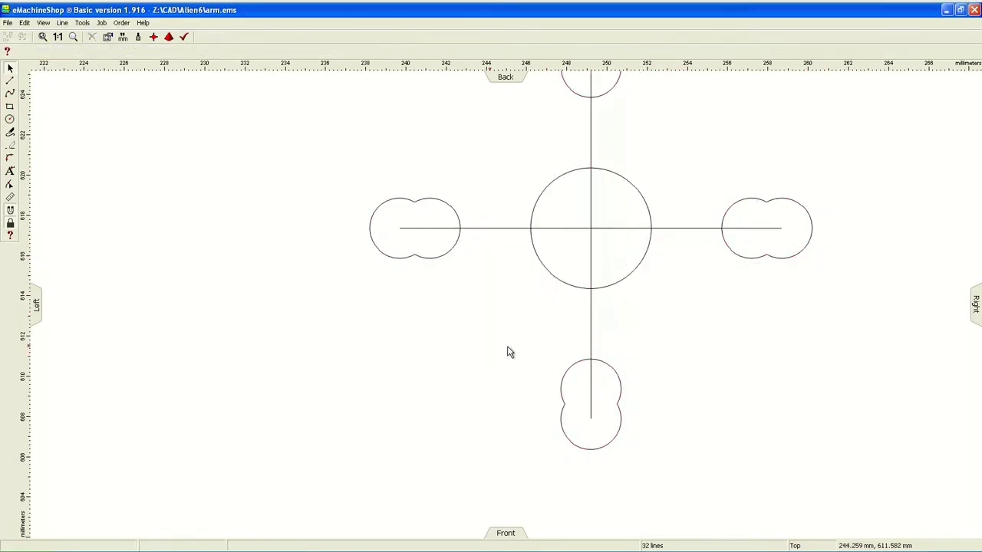
{"action": "scroll", "coordinate": [519, 349], "scroll_direction": "down", "scroll_amount": 2}
{"action": "left_click_drag", "start_coordinate": [336, 113], "coordinate": [793, 423]}
{"action": "left_click", "coordinate": [324, 323]}
{"action": "scroll", "coordinate": [576, 290], "scroll_direction": "down", "scroll_amount": 2}
{"action": "scroll", "coordinate": [654, 237], "scroll_direction": "down", "scroll_amount": 3}
{"action": "scroll", "coordinate": [432, 162], "scroll_direction": "down", "scroll_amount": 2}
{"action": "scroll", "coordinate": [412, 201], "scroll_direction": "down", "scroll_amount": 3}
{"action": "scroll", "coordinate": [571, 194], "scroll_direction": "up", "scroll_amount": 1}
{"action": "scroll", "coordinate": [551, 175], "scroll_direction": "up", "scroll_amount": 2}
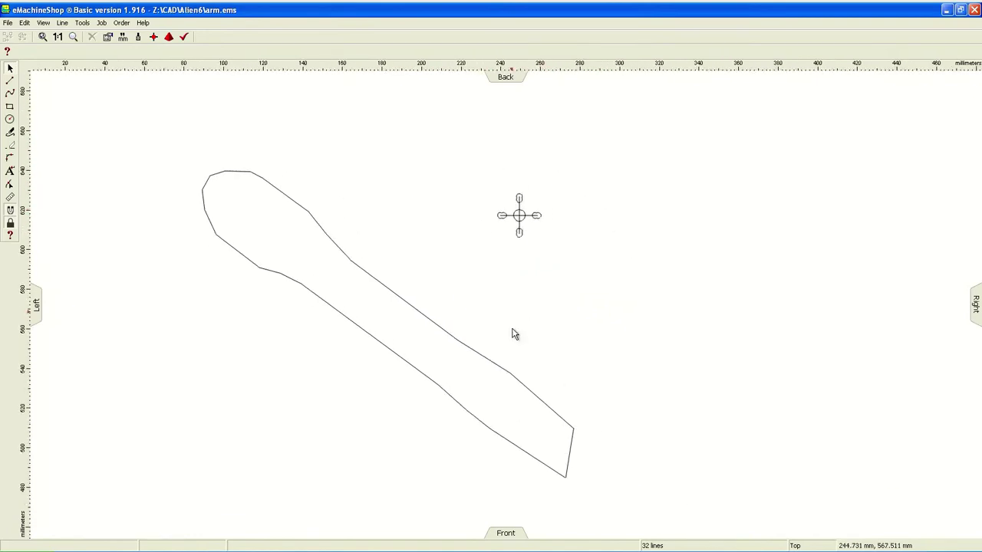
Draw a line across the arm's wide end and centre the hole pattern on its midpoint
{"action": "left_click", "coordinate": [520, 230]}
{"action": "left_click_drag", "start_coordinate": [544, 246], "coordinate": [406, 237]}
{"action": "left_click", "coordinate": [138, 138]}
{"action": "left_click", "coordinate": [10, 80]}
{"action": "left_click_drag", "start_coordinate": [240, 254], "coordinate": [286, 194]}
{"action": "left_click_drag", "start_coordinate": [398, 225], "coordinate": [278, 236]}
{"action": "scroll", "coordinate": [265, 223], "scroll_direction": "up", "scroll_amount": 3}
{"action": "left_click", "coordinate": [517, 176]}
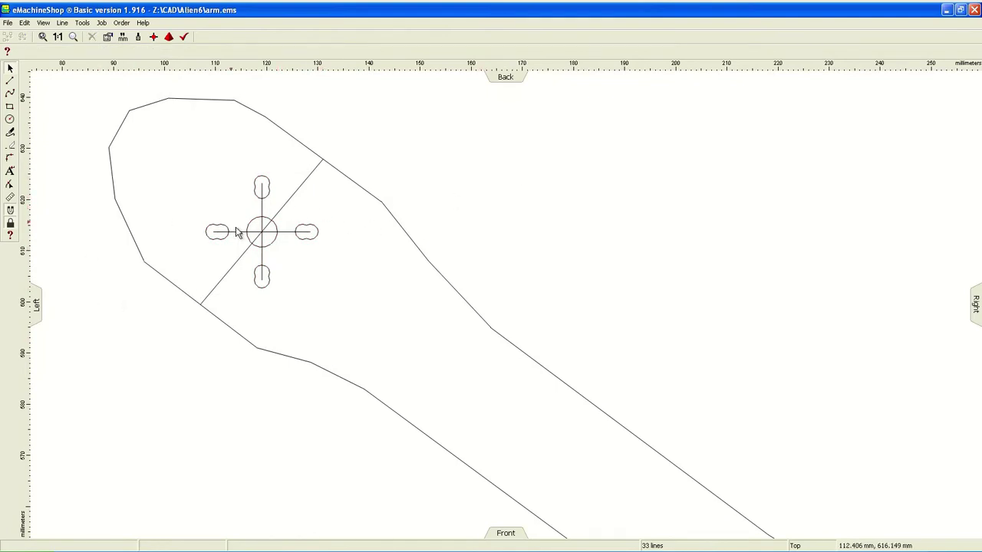
Place a 6 mm hole near the arm tip and draw a line through the slots
{"action": "left_click", "coordinate": [13, 132]}
{"action": "left_click", "coordinate": [175, 154]}
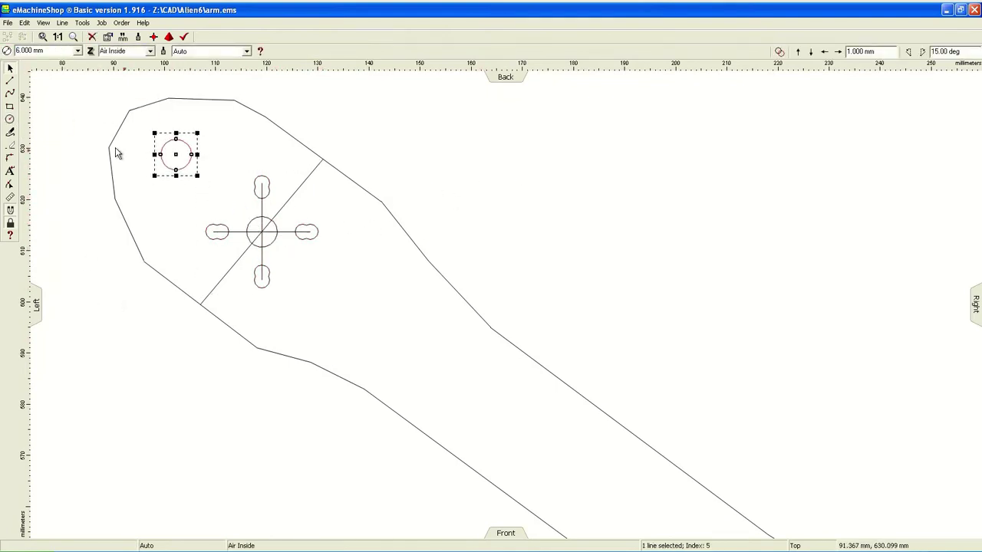
{"action": "left_click_drag", "start_coordinate": [195, 180], "coordinate": [186, 174]}
{"action": "key", "text": "l"}
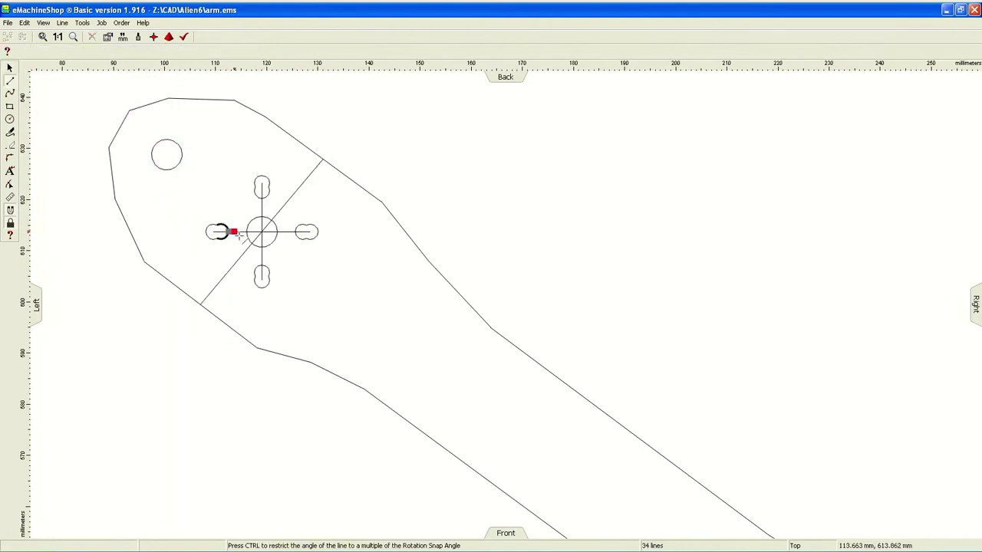
{"action": "left_click", "coordinate": [228, 225]}
Rotate the slot line to 45° then 135° and extend it, then undo the extra hole and line
{"action": "key", "text": "ctrl+r"}
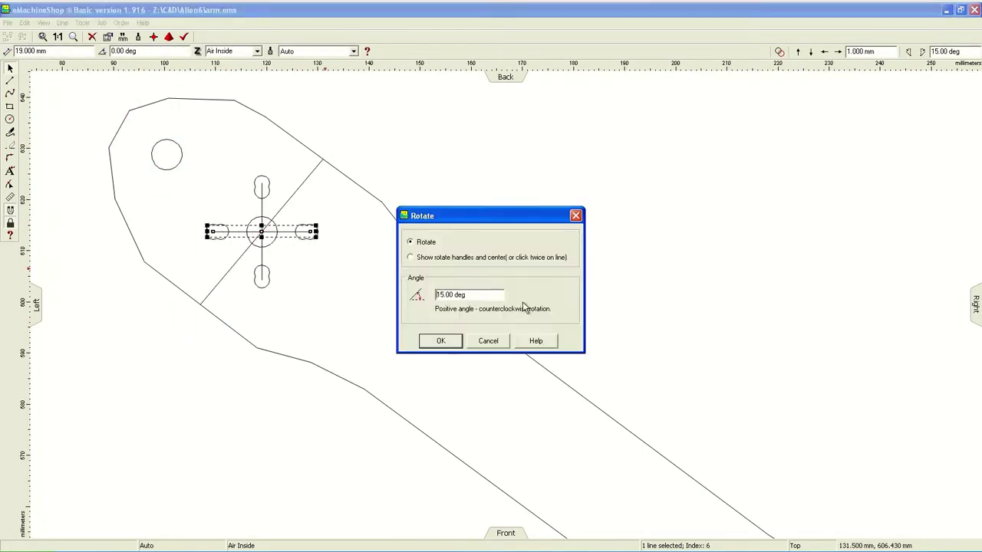
{"action": "key", "text": "Return"}
{"action": "key", "text": "ctrl+r"}
{"action": "left_click", "coordinate": [433, 346]}
{"action": "key", "text": "ctrl+r"}
{"action": "left_click", "coordinate": [442, 401]}
{"action": "mouse_move", "coordinate": [227, 197]}
{"action": "left_mouse_down"}
{"action": "mouse_move", "coordinate": [175, 144]}
{"action": "mouse_move", "coordinate": [176, 161]}
{"action": "left_mouse_up"}
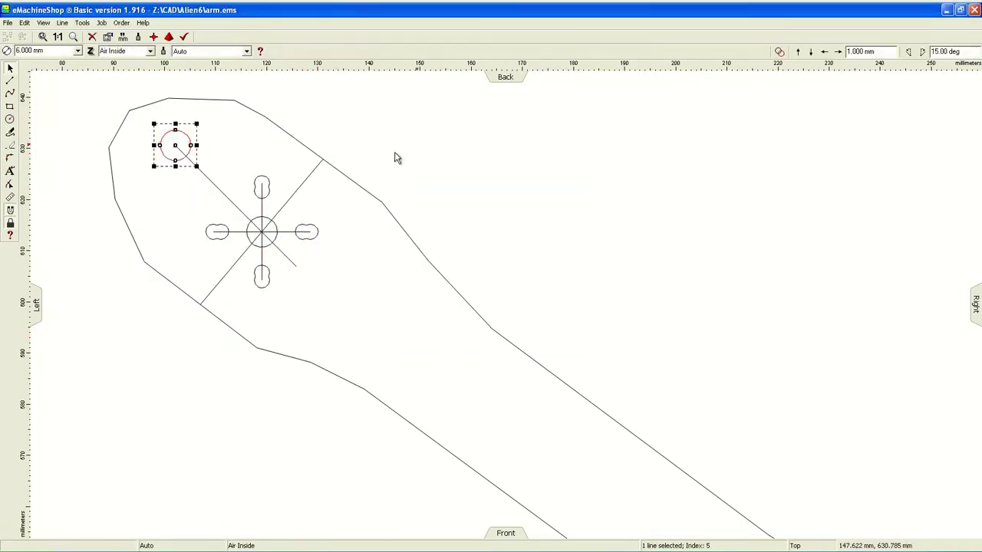
{"action": "left_click", "coordinate": [397, 156]}
{"action": "key", "text": "ctrl+z"}
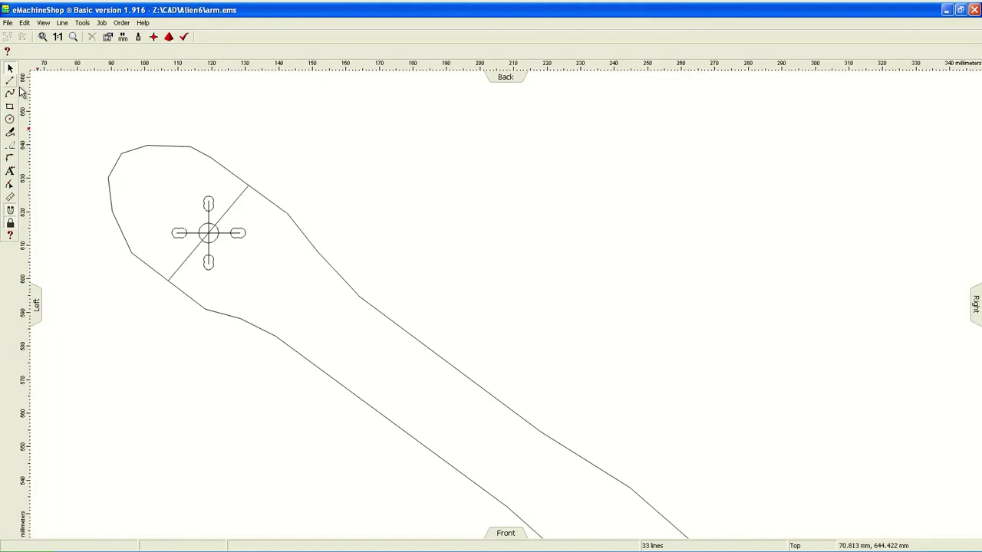
Draw a 4 x 3 mm rectangle with a diagonal between opposite corners
{"action": "left_click", "coordinate": [9, 106]}
{"action": "left_click_drag", "start_coordinate": [432, 161], "coordinate": [642, 248]}
{"action": "type", "text": "4"}
{"action": "key", "text": "Tab"}
{"action": "type", "text": "3"}
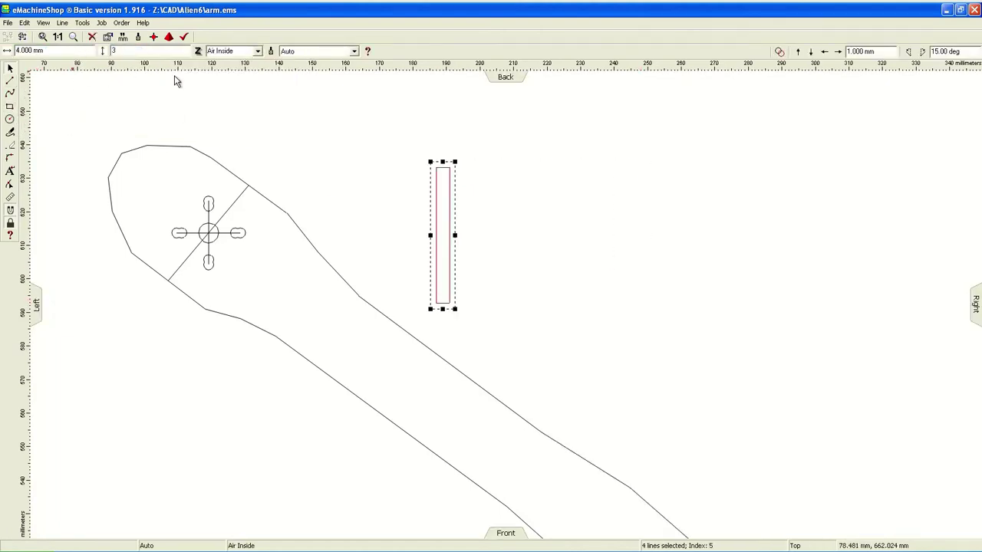
{"action": "key", "text": "Return"}
{"action": "scroll", "coordinate": [458, 314], "scroll_direction": "up", "scroll_amount": 3}
{"action": "scroll", "coordinate": [457, 314], "scroll_direction": "up", "scroll_amount": 3}
{"action": "left_click", "coordinate": [9, 80]}
{"action": "left_click_drag", "start_coordinate": [397, 324], "coordinate": [495, 251]}
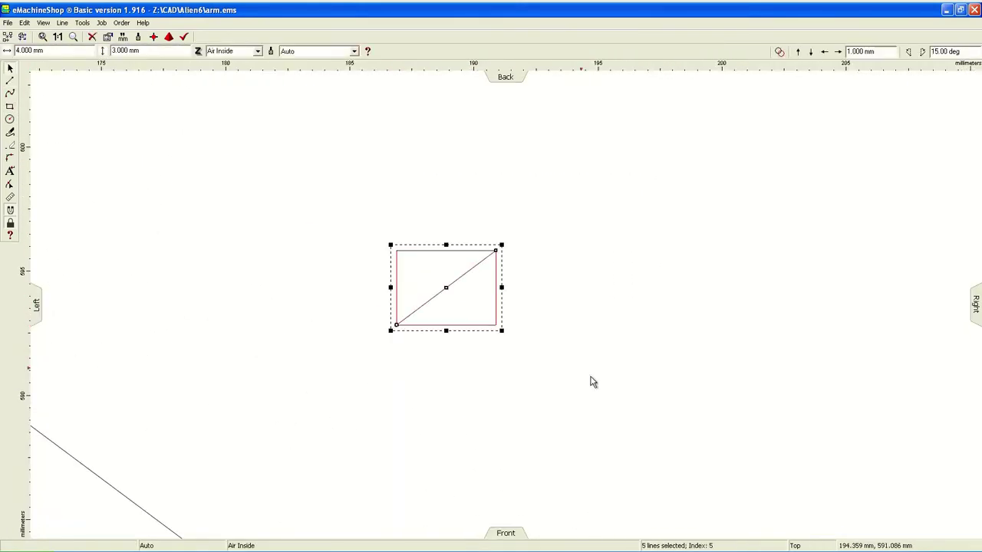
{"action": "key", "text": "Escape"}
Snap the triangle's corner into place and rotate the shape 180°
{"action": "mouse_move", "coordinate": [376, 234]}
{"action": "left_mouse_down"}
{"action": "mouse_move", "coordinate": [516, 340]}
{"action": "mouse_move", "coordinate": [565, 269]}
{"action": "mouse_move", "coordinate": [618, 285]}
{"action": "mouse_move", "coordinate": [532, 397]}
{"action": "left_mouse_up"}
{"action": "left_click", "coordinate": [613, 467]}
{"action": "key", "text": "ctrl+a"}
{"action": "key", "text": "ctrl+r"}
{"action": "key", "text": "Return"}
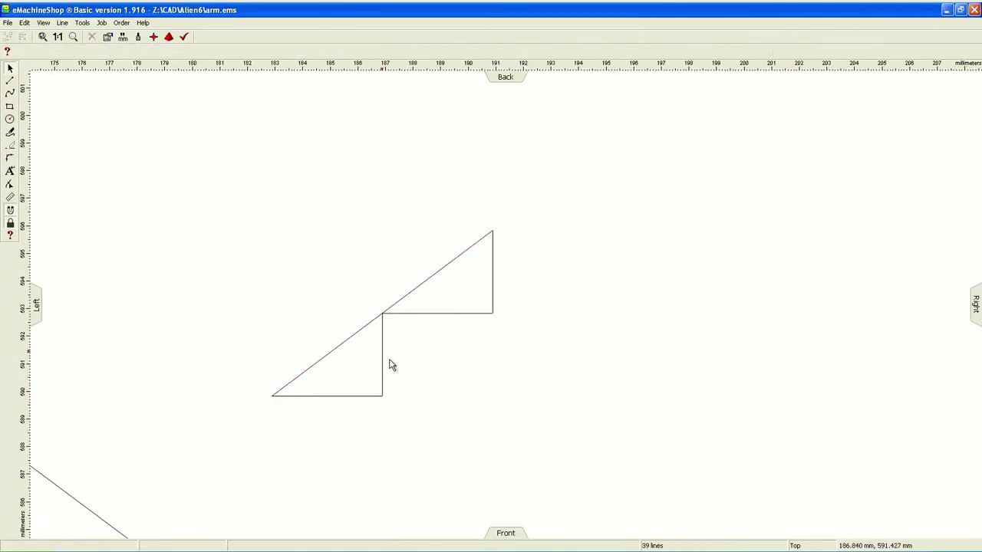
Draw a second rectangle with diagonal lines crossing from its centre
{"action": "left_click", "coordinate": [10, 106]}
{"action": "left_click_drag", "start_coordinate": [381, 313], "coordinate": [223, 202]}
{"action": "left_click_drag", "start_coordinate": [346, 222], "coordinate": [271, 230]}
{"action": "left_click", "coordinate": [271, 230]}
{"action": "left_click", "coordinate": [382, 313]}
{"action": "left_click", "coordinate": [315, 269]}
{"action": "left_click_drag", "start_coordinate": [315, 269], "coordinate": [426, 352], "text": "ctrl"}
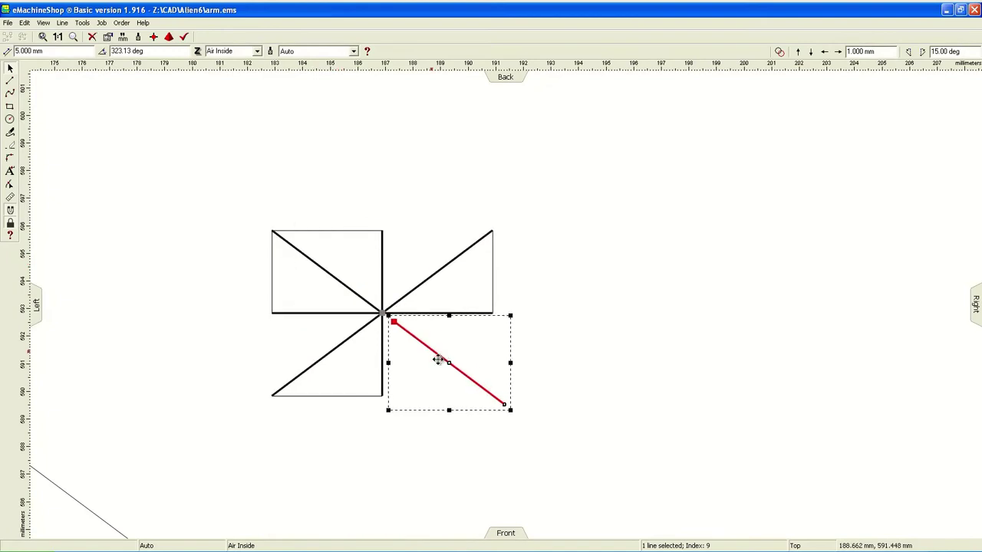
Delete the helper triangle edges, leaving only the X of two diagonals
{"action": "left_click", "coordinate": [382, 367]}
{"action": "key", "text": "Delete"}
{"action": "left_click", "coordinate": [460, 314]}
{"action": "key", "text": "Delete"}
{"action": "left_click", "coordinate": [430, 277]}
{"action": "left_click", "coordinate": [285, 203]}
{"action": "scroll", "coordinate": [399, 285], "scroll_direction": "down", "scroll_amount": 3}
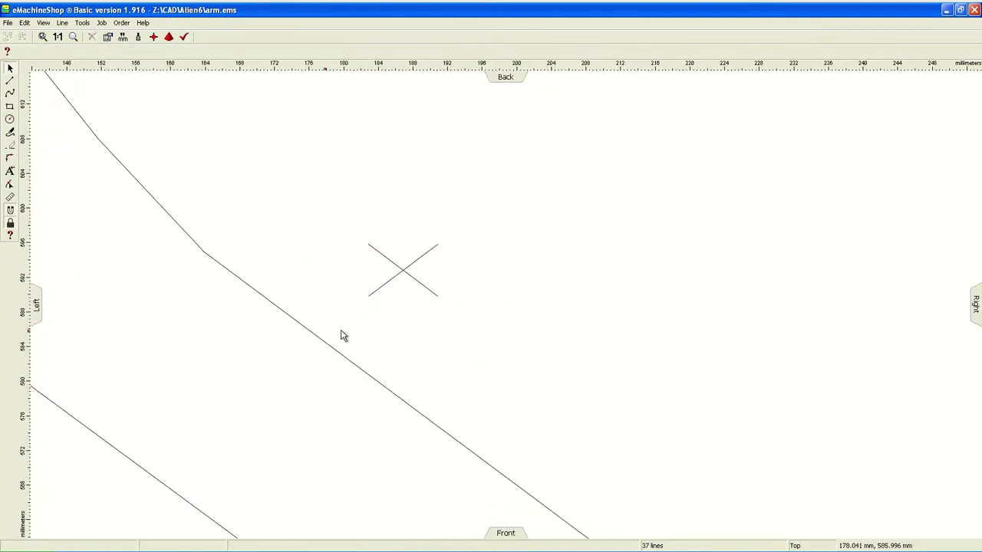
Enlarge the X and stretch both diagonals into long crossing lines
{"action": "left_click", "coordinate": [415, 272]}
{"action": "left_click_drag", "start_coordinate": [416, 268], "coordinate": [632, 106]}
{"action": "scroll", "coordinate": [184, 179], "scroll_direction": "down", "scroll_amount": 2}
{"action": "left_click", "coordinate": [338, 227]}
{"action": "left_click_drag", "start_coordinate": [432, 297], "coordinate": [756, 536]}
{"action": "scroll", "coordinate": [190, 176], "scroll_direction": "down", "scroll_amount": 1}
{"action": "scroll", "coordinate": [191, 176], "scroll_direction": "down", "scroll_amount": 1}
{"action": "left_click", "coordinate": [324, 231]}
{"action": "left_click_drag", "start_coordinate": [357, 254], "coordinate": [595, 434]}
{"action": "left_click", "coordinate": [434, 314]}
Move the motor-mount hole pattern onto the end of one diagonal
{"action": "left_click", "coordinate": [306, 251]}
{"action": "left_click_drag", "start_coordinate": [197, 221], "coordinate": [290, 206]}
{"action": "scroll", "coordinate": [328, 219], "scroll_direction": "up", "scroll_amount": 1}
{"action": "scroll", "coordinate": [373, 258], "scroll_direction": "up", "scroll_amount": 3}
{"action": "left_click", "coordinate": [361, 240]}
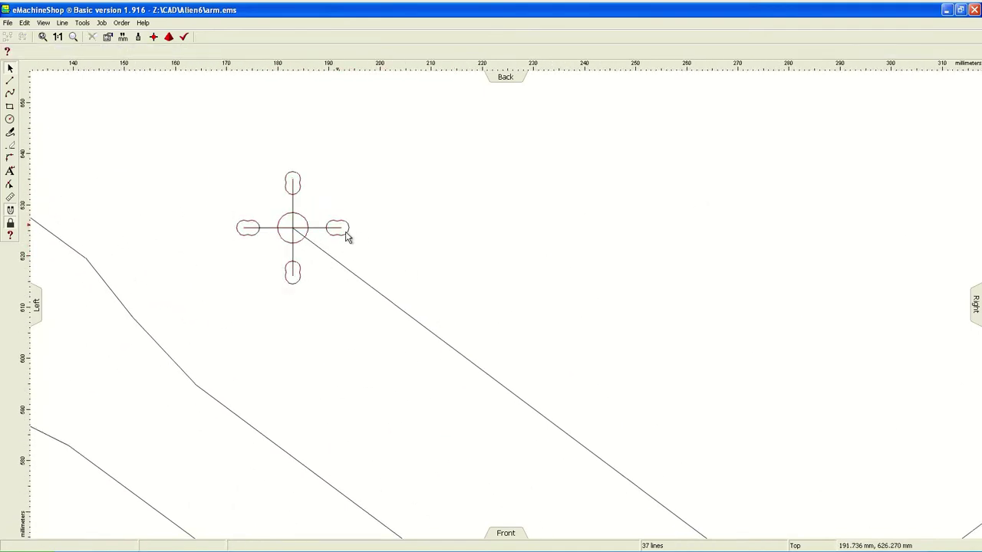
Rotate the motor-mount hole pattern 45° and align it with the diagonal
{"action": "left_click_drag", "start_coordinate": [315, 230], "coordinate": [471, 185]}
{"action": "left_click", "coordinate": [450, 201]}
{"action": "key", "text": "ctrl+r"}
{"action": "left_click", "coordinate": [433, 341]}
{"action": "left_click_drag", "start_coordinate": [370, 105], "coordinate": [559, 269]}
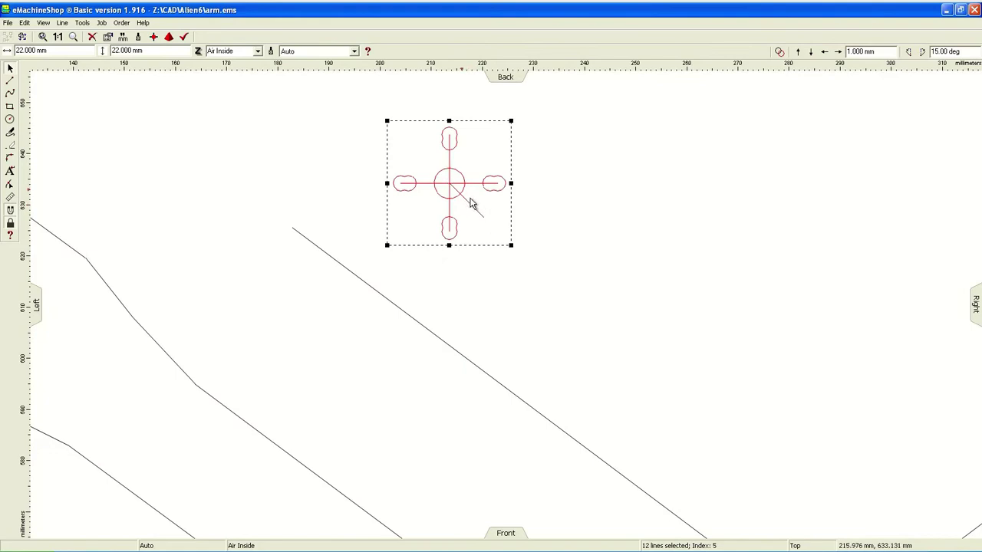
{"action": "left_click_drag", "start_coordinate": [475, 205], "coordinate": [318, 251]}
{"action": "left_click_drag", "start_coordinate": [354, 300], "coordinate": [324, 254]}
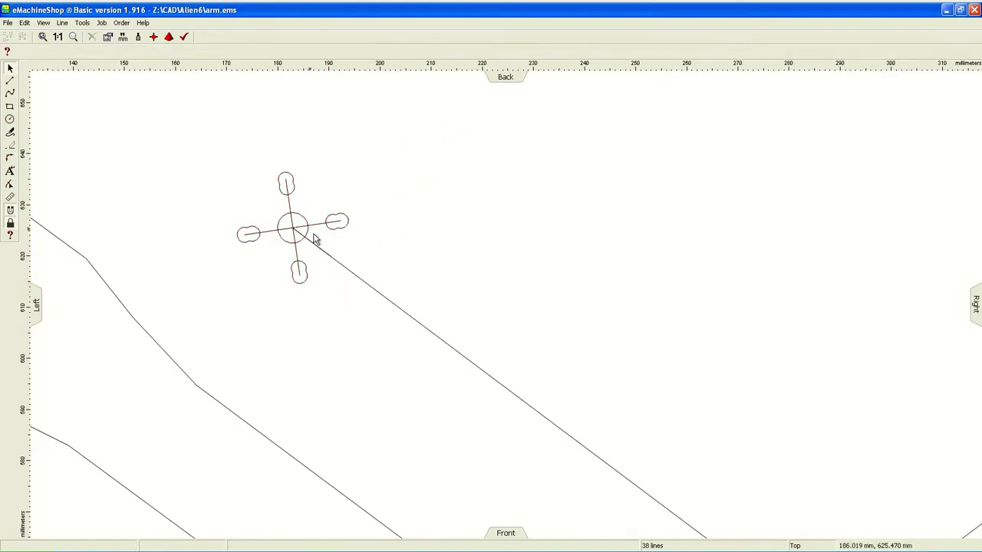
{"action": "scroll", "coordinate": [167, 167], "scroll_direction": "down", "scroll_amount": 3}
{"action": "scroll", "coordinate": [168, 168], "scroll_direction": "down", "scroll_amount": 1}
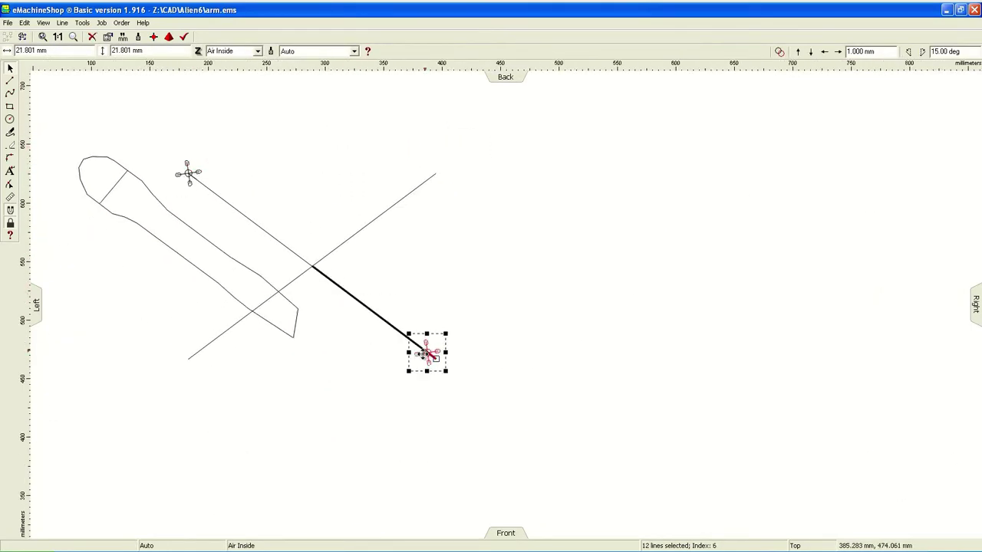
{"action": "scroll", "coordinate": [426, 355], "scroll_direction": "up", "scroll_amount": 3}
{"action": "left_click", "coordinate": [530, 366]}
{"action": "left_click", "coordinate": [503, 385]}
{"action": "left_click", "coordinate": [531, 428]}
{"action": "scroll", "coordinate": [530, 428], "scroll_direction": "down", "scroll_amount": 3}
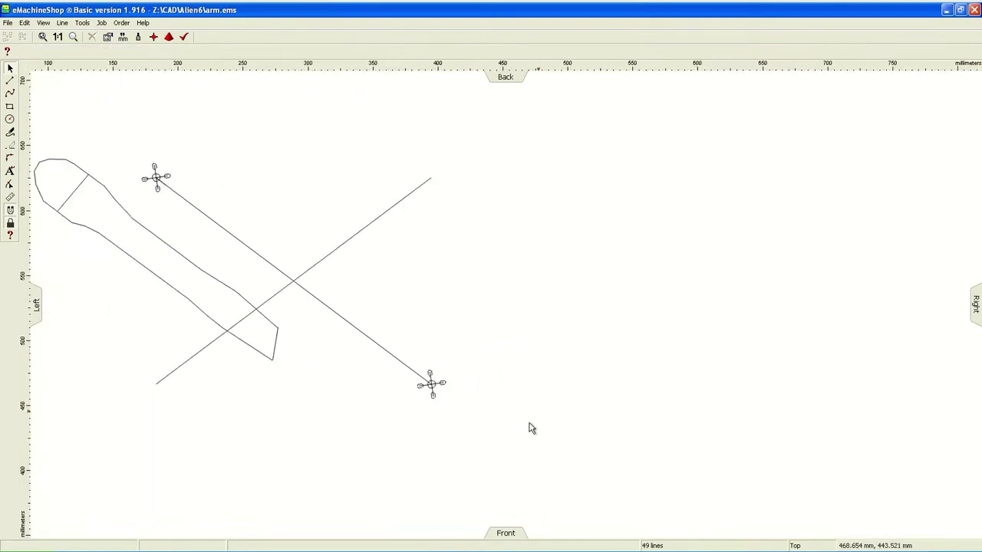
{"action": "scroll", "coordinate": [77, 192], "scroll_direction": "up", "scroll_amount": 2}
Place a hole pattern at a diagonal's lower end and paste a copy of it
{"action": "left_click", "coordinate": [220, 132]}
{"action": "left_click_drag", "start_coordinate": [220, 132], "coordinate": [215, 527]}
{"action": "scroll", "coordinate": [242, 485], "scroll_direction": "up", "scroll_amount": 2}
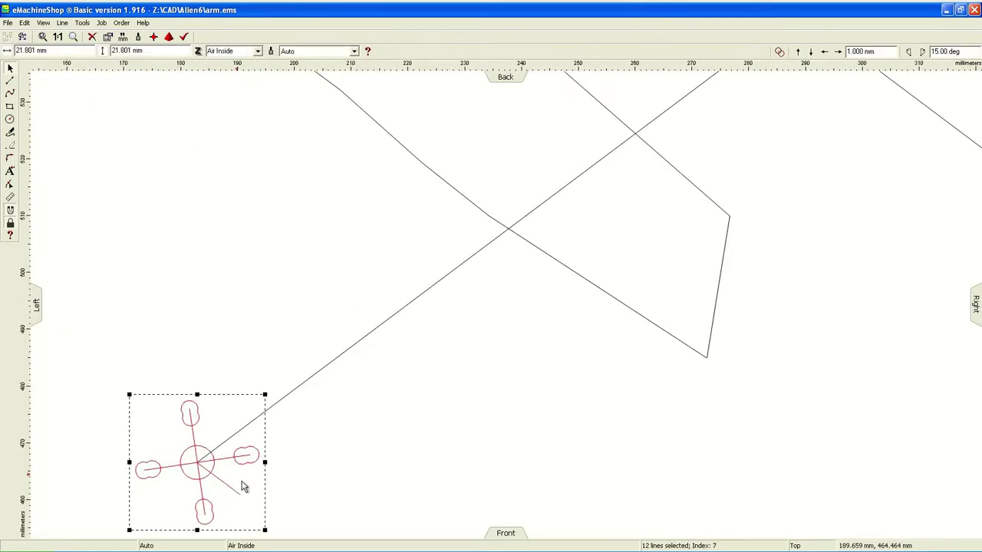
{"action": "left_click", "coordinate": [252, 461]}
{"action": "left_click", "coordinate": [317, 491]}
{"action": "left_click", "coordinate": [198, 460]}
{"action": "key", "text": "ctrl+c"}
{"action": "scroll", "coordinate": [460, 345], "scroll_direction": "down", "scroll_amount": 2}
{"action": "key", "text": "ctrl+v"}
{"action": "scroll", "coordinate": [702, 208], "scroll_direction": "down", "scroll_amount": 3}
{"action": "scroll", "coordinate": [693, 127], "scroll_direction": "up", "scroll_amount": 3}
{"action": "scroll", "coordinate": [703, 176], "scroll_direction": "up", "scroll_amount": 1}
Rotate the pasted hole-pattern copy to follow its diagonal
{"action": "left_click", "coordinate": [703, 175]}
{"action": "mouse_move", "coordinate": [705, 213]}
{"action": "left_mouse_down"}
{"action": "mouse_move", "coordinate": [711, 230]}
{"action": "mouse_move", "coordinate": [276, 122]}
{"action": "mouse_move", "coordinate": [651, 147]}
{"action": "left_mouse_up"}
{"action": "left_click", "coordinate": [651, 147]}
{"action": "scroll", "coordinate": [774, 154], "scroll_direction": "up", "scroll_amount": 1}
{"action": "scroll", "coordinate": [651, 155], "scroll_direction": "down", "scroll_amount": 2}
{"action": "scroll", "coordinate": [246, 192], "scroll_direction": "up", "scroll_amount": 2}
{"action": "scroll", "coordinate": [245, 191], "scroll_direction": "up", "scroll_amount": 2}
Delete the leftover guide lines from the left, right and top hole patterns
{"action": "left_click", "coordinate": [261, 194]}
{"action": "key", "text": "Delete"}
{"action": "left_click", "coordinate": [240, 206]}
{"action": "left_click", "coordinate": [281, 202]}
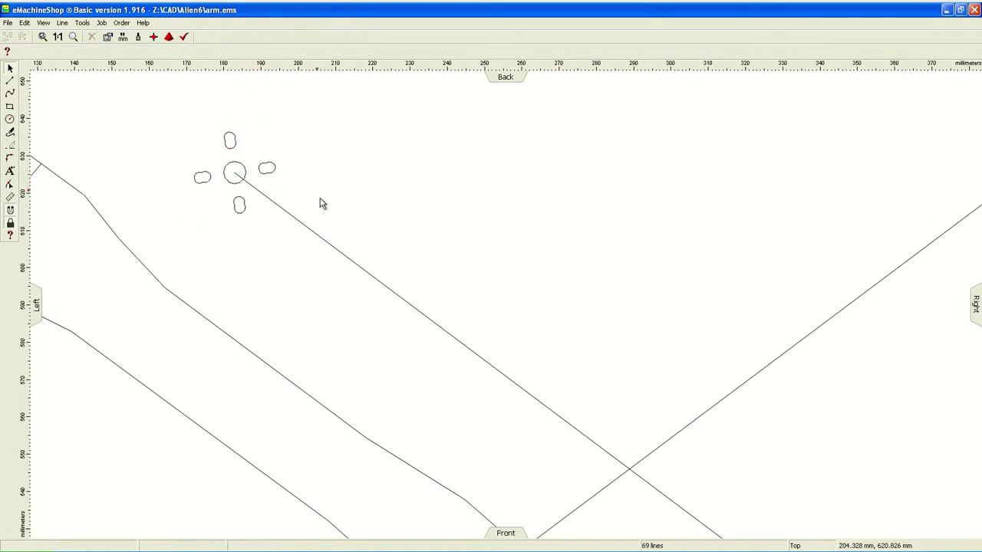
{"action": "scroll", "coordinate": [615, 180], "scroll_direction": "down", "scroll_amount": 2}
{"action": "scroll", "coordinate": [537, 184], "scroll_direction": "up", "scroll_amount": 2}
{"action": "left_click", "coordinate": [510, 213]}
{"action": "key", "text": "Delete"}
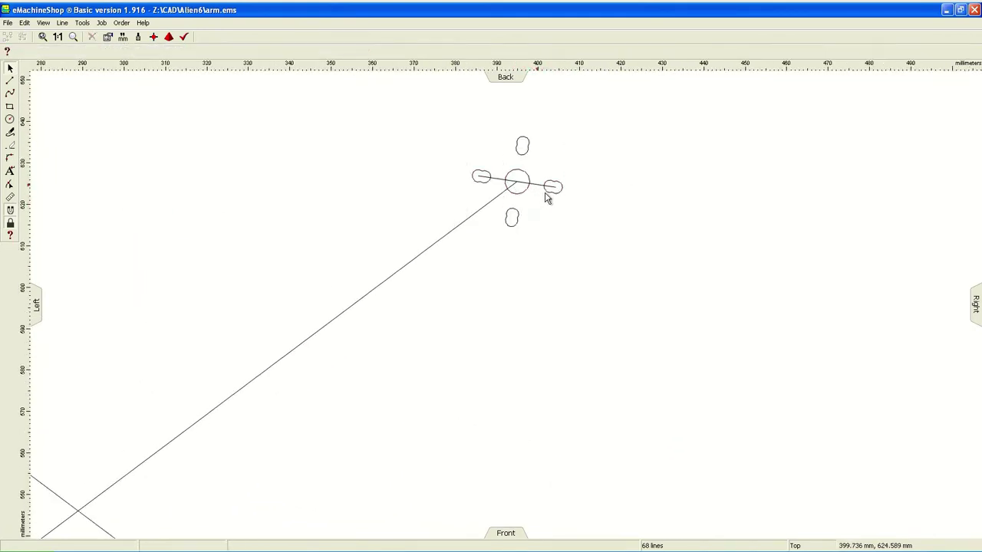
{"action": "key", "text": "Delete"}
Clear the remaining guide lines from the bottom hole pattern
{"action": "scroll", "coordinate": [499, 184], "scroll_direction": "down", "scroll_amount": 2}
{"action": "scroll", "coordinate": [434, 405], "scroll_direction": "up", "scroll_amount": 2}
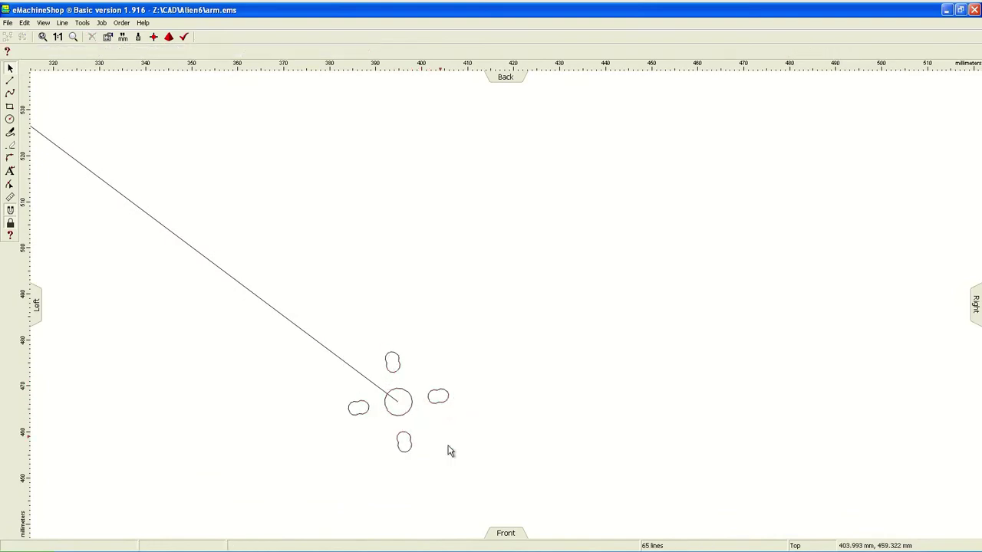
{"action": "scroll", "coordinate": [450, 451], "scroll_direction": "down", "scroll_amount": 2}
{"action": "scroll", "coordinate": [145, 366], "scroll_direction": "up", "scroll_amount": 2}
{"action": "left_click", "coordinate": [314, 368]}
{"action": "key", "text": "Escape"}
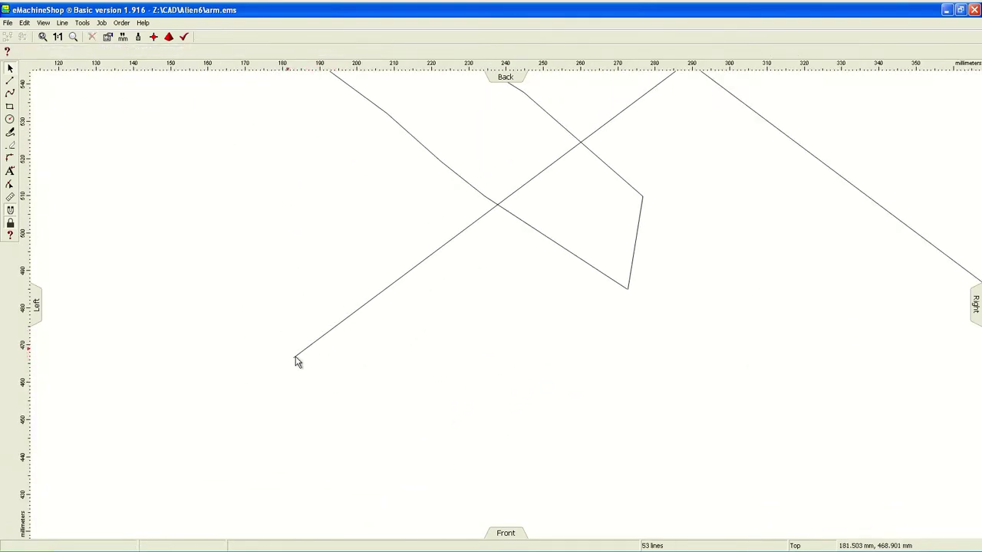
{"action": "left_click", "coordinate": [298, 361]}
{"action": "key", "text": "Escape"}
{"action": "scroll", "coordinate": [204, 407], "scroll_direction": "down", "scroll_amount": 2}
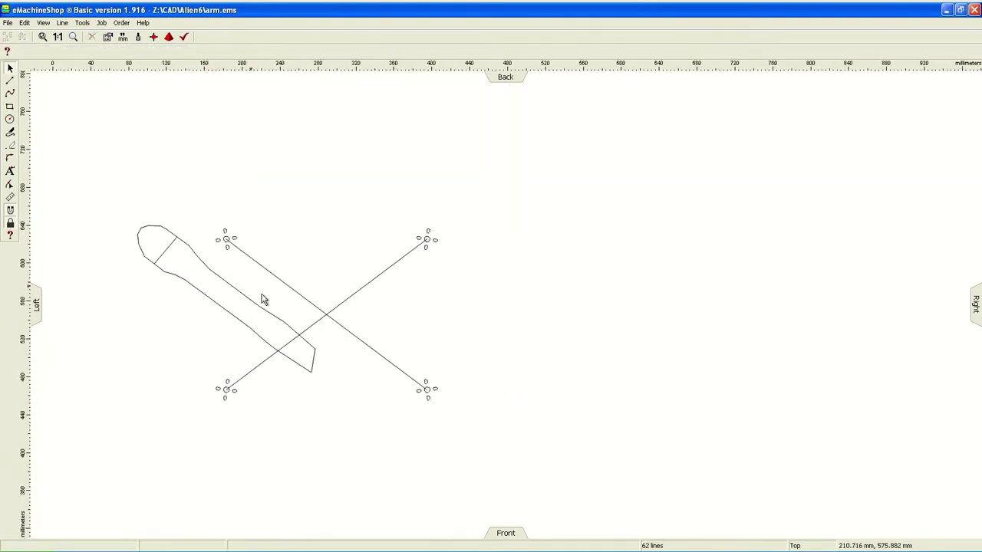
Shrink the arm outline to about two-thirds and move it off the cross end
{"action": "left_click", "coordinate": [223, 285]}
{"action": "left_click_drag", "start_coordinate": [96, 212], "coordinate": [208, 271]}
{"action": "left_click", "coordinate": [233, 288], "text": "shift"}
{"action": "scroll", "coordinate": [232, 287], "scroll_direction": "up", "scroll_amount": 1}
{"action": "scroll", "coordinate": [264, 259], "scroll_direction": "up", "scroll_amount": 1}
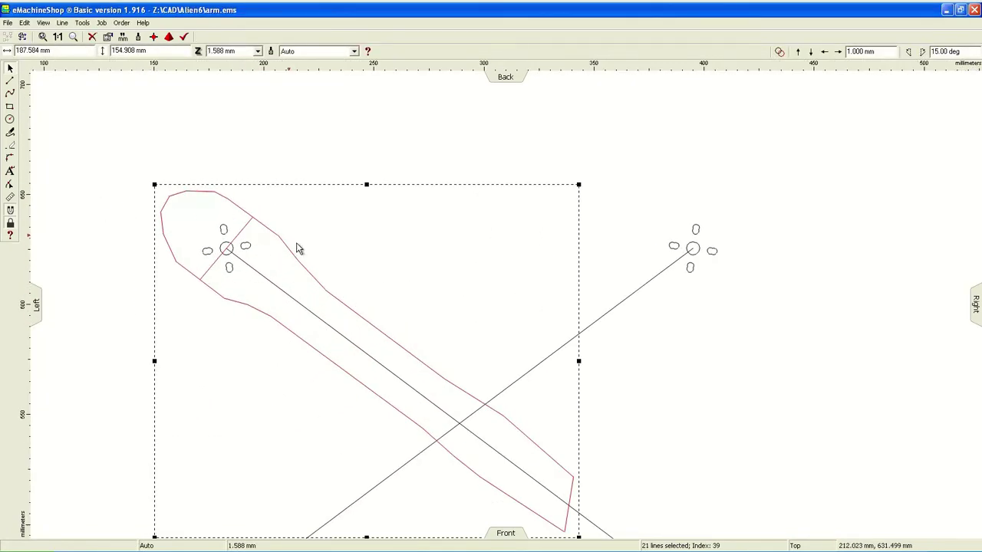
{"action": "left_click_drag", "start_coordinate": [579, 185], "coordinate": [335, 311]}
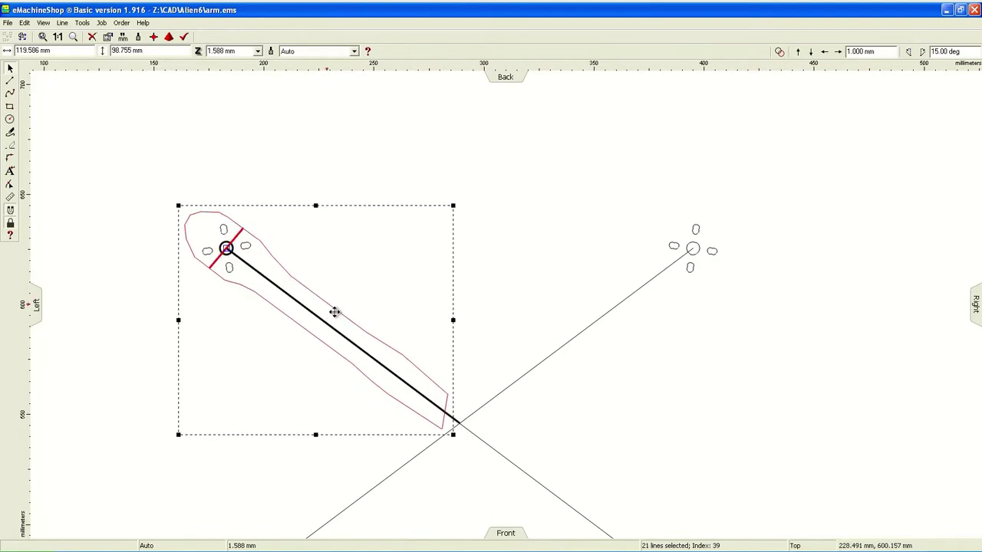
{"action": "scroll", "coordinate": [149, 164], "scroll_direction": "down", "scroll_amount": 1}
{"action": "scroll", "coordinate": [333, 302], "scroll_direction": "up", "scroll_amount": 1}
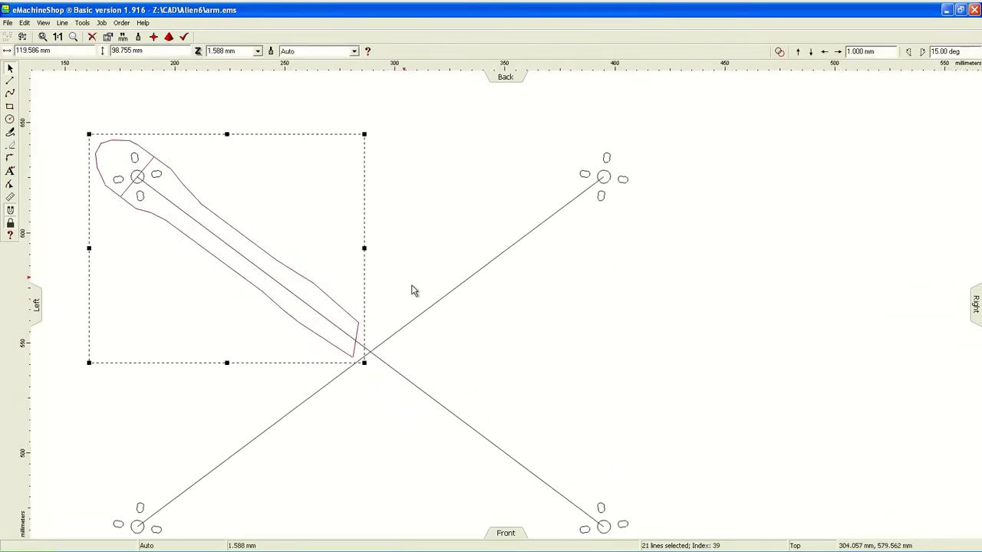
{"action": "left_click", "coordinate": [241, 233]}
{"action": "scroll", "coordinate": [215, 213], "scroll_direction": "down", "scroll_amount": 1}
{"action": "scroll", "coordinate": [464, 258], "scroll_direction": "down", "scroll_amount": 1}
{"action": "left_click_drag", "start_coordinate": [375, 248], "coordinate": [190, 258]}
{"action": "scroll", "coordinate": [299, 207], "scroll_direction": "up", "scroll_amount": 2}
{"action": "scroll", "coordinate": [299, 207], "scroll_direction": "up", "scroll_amount": 1}
Draw a 20 × 30 mm rectangle near the arm's end
{"action": "left_click", "coordinate": [10, 106]}
{"action": "left_click_drag", "start_coordinate": [242, 130], "coordinate": [314, 180]}
{"action": "left_click", "coordinate": [191, 173]}
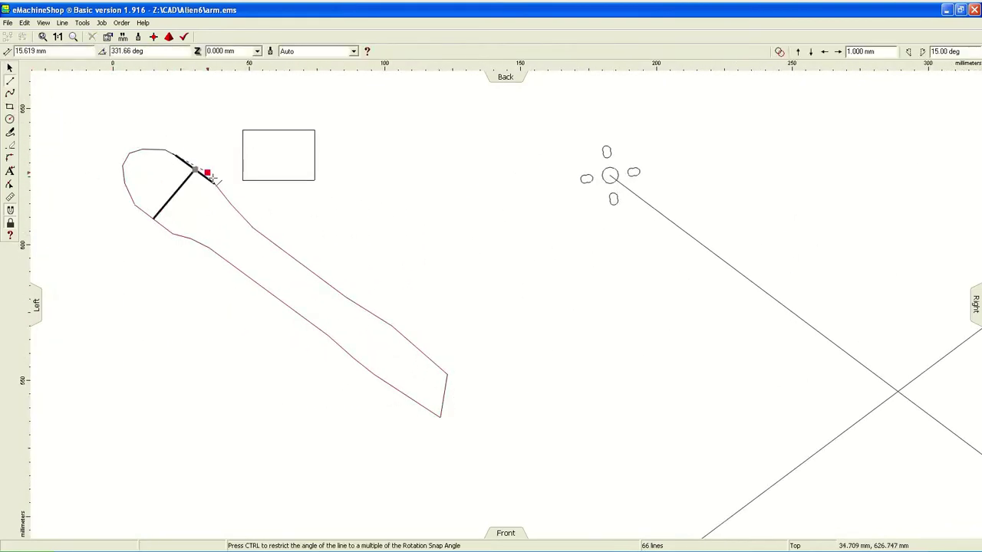
{"action": "left_click", "coordinate": [292, 140]}
{"action": "type", "text": "20"}
{"action": "key", "text": "Tab"}
{"action": "left_click", "coordinate": [304, 161]}
{"action": "left_click_drag", "start_coordinate": [298, 182], "coordinate": [204, 221]}
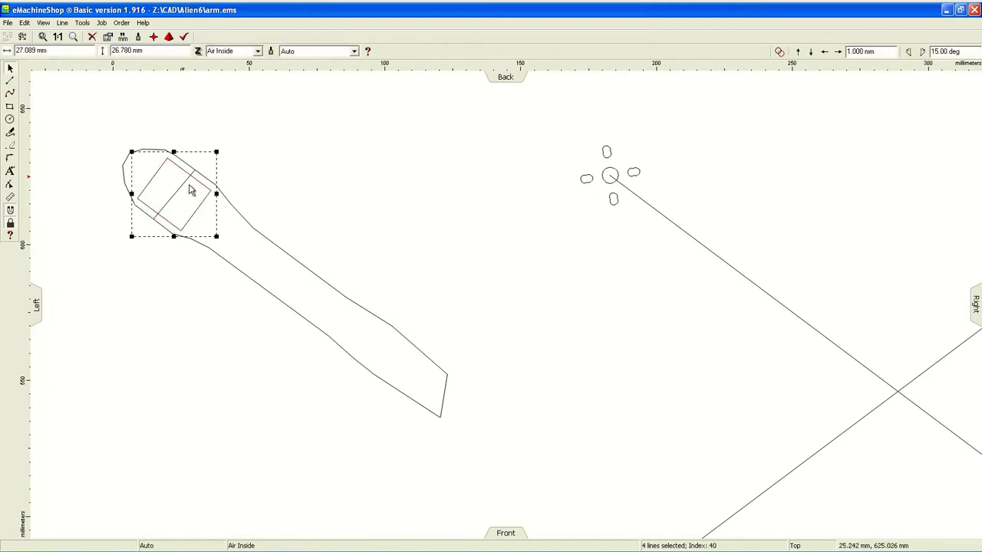
{"action": "key", "text": "ctrl+z"}
{"action": "key", "text": "Tab"}
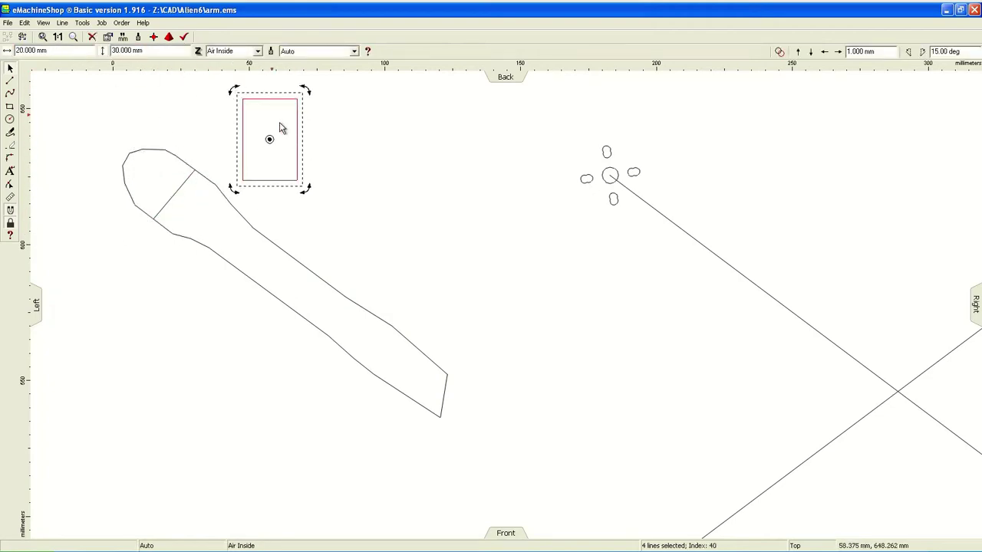
Move the rectangle over the hole pattern and rotate it
{"action": "mouse_move", "coordinate": [287, 136]}
{"action": "left_mouse_down"}
{"action": "mouse_move", "coordinate": [193, 178]}
{"action": "mouse_move", "coordinate": [227, 190]}
{"action": "mouse_move", "coordinate": [650, 176]}
{"action": "left_mouse_up"}
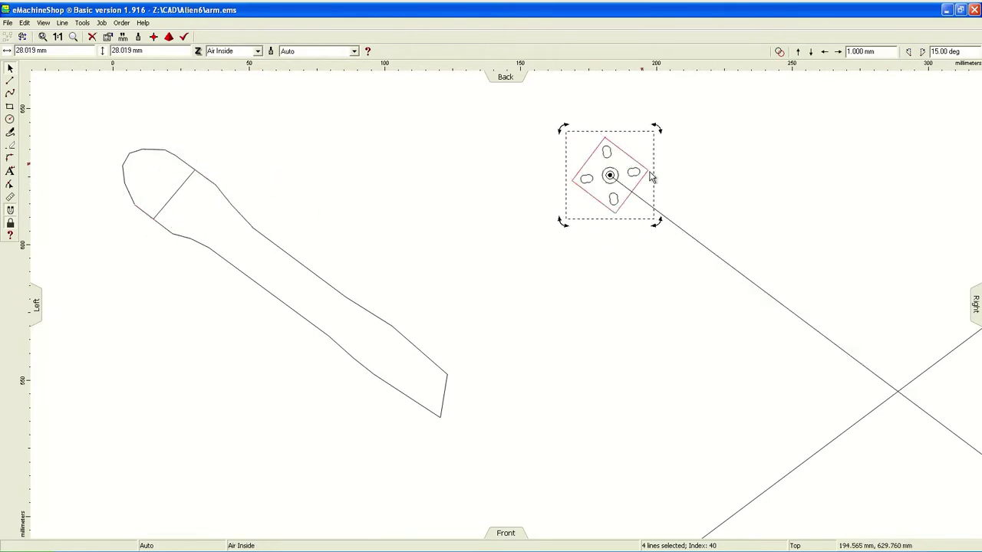
{"action": "left_click", "coordinate": [713, 198]}
{"action": "scroll", "coordinate": [630, 194], "scroll_direction": "up", "scroll_amount": 3}
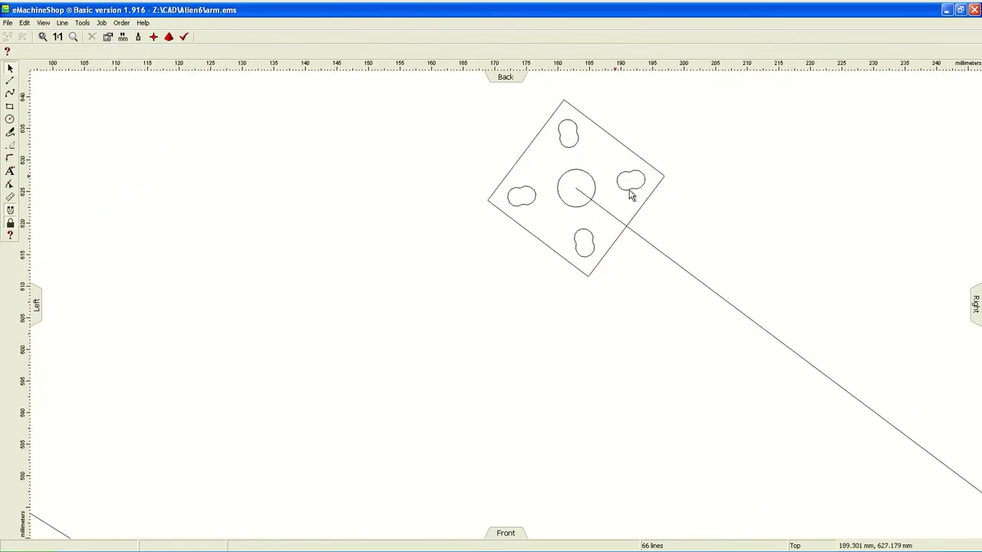
{"action": "left_click", "coordinate": [625, 231]}
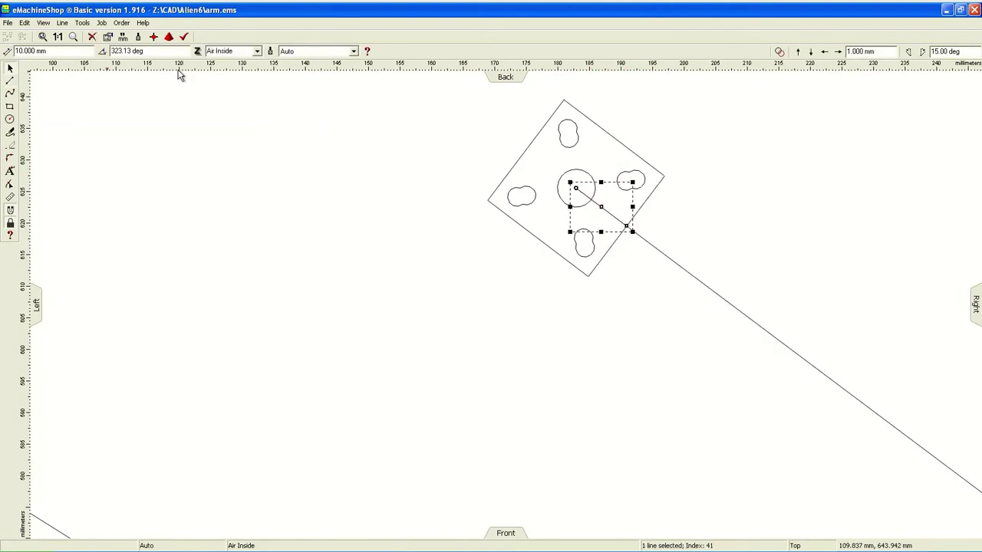
{"action": "left_click", "coordinate": [660, 190]}
{"action": "left_click", "coordinate": [624, 154]}
{"action": "left_click", "coordinate": [555, 259]}
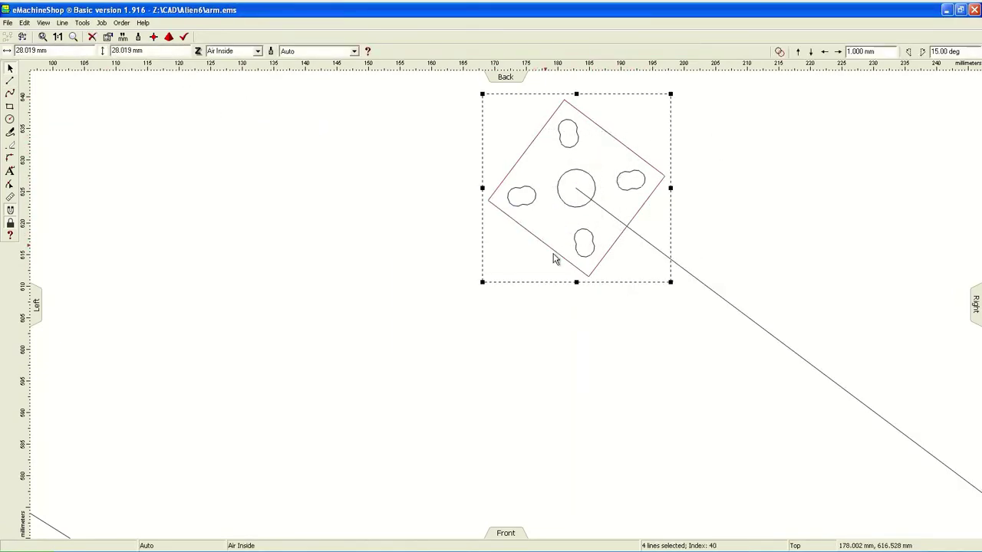
{"action": "left_click", "coordinate": [303, 189]}
Undo the trial moves and reposition the square over the hole pattern
{"action": "scroll", "coordinate": [471, 226], "scroll_direction": "down", "scroll_amount": 3}
{"action": "mouse_move", "coordinate": [264, 276]}
{"action": "left_mouse_down"}
{"action": "mouse_move", "coordinate": [491, 291]}
{"action": "mouse_move", "coordinate": [615, 255]}
{"action": "left_mouse_up"}
{"action": "key", "text": "ctrl+z"}
{"action": "scroll", "coordinate": [609, 197], "scroll_direction": "up", "scroll_amount": 3}
{"action": "left_click", "coordinate": [496, 248]}
{"action": "key", "text": "ctrl+z"}
{"action": "scroll", "coordinate": [355, 259], "scroll_direction": "down", "scroll_amount": 3}
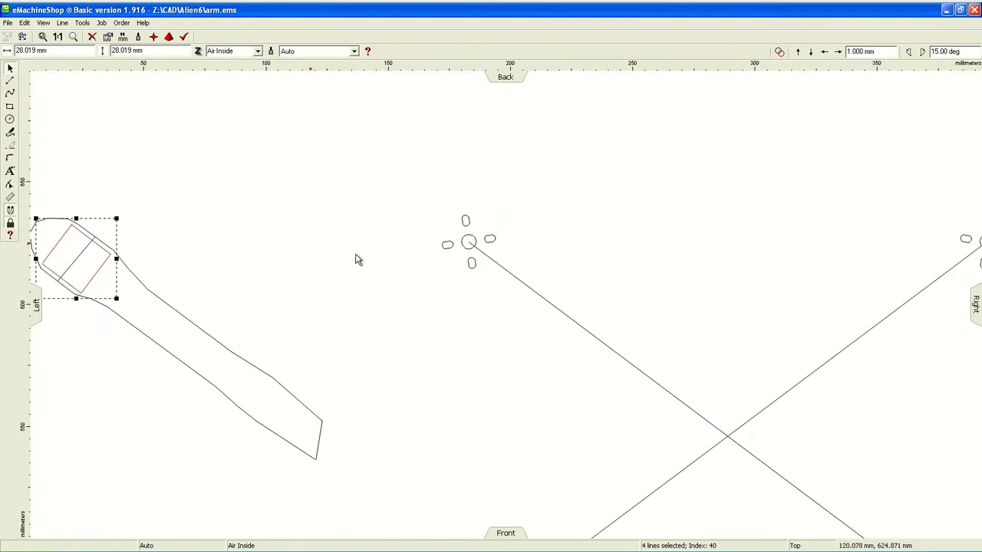
{"action": "key", "text": "ctrl+z"}
{"action": "key", "text": "ctrl+z"}
{"action": "left_click_drag", "start_coordinate": [322, 228], "coordinate": [497, 244]}
{"action": "scroll", "coordinate": [497, 244], "scroll_direction": "up", "scroll_amount": 1}
{"action": "scroll", "coordinate": [497, 244], "scroll_direction": "up", "scroll_amount": 1}
Draw a reference line from the circle centre across the circle
{"action": "key", "text": "l"}
{"action": "left_click", "coordinate": [469, 251]}
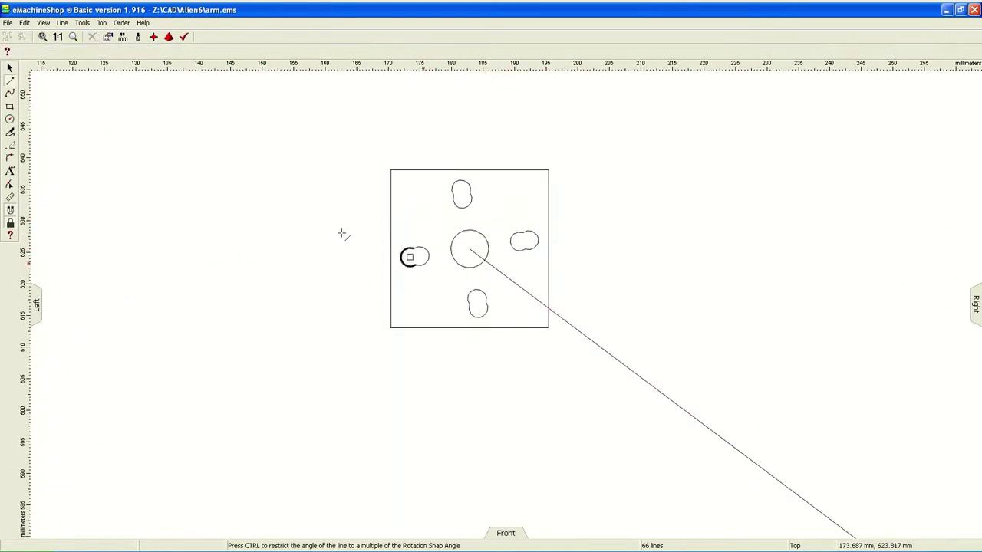
{"action": "left_click", "coordinate": [543, 305]}
{"action": "key", "text": "Return"}
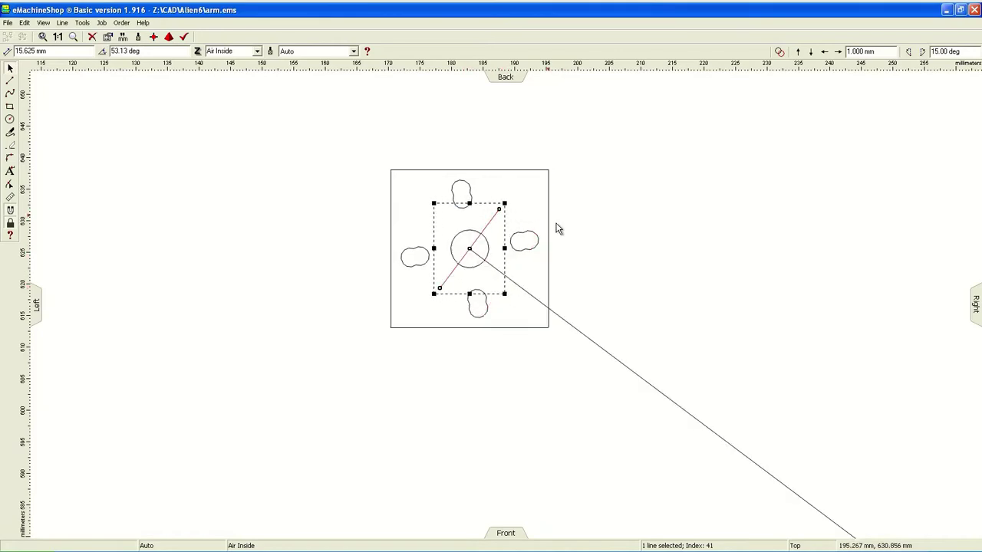
Rotate the square 45° to line up with the diagonal
{"action": "left_click", "coordinate": [551, 228]}
{"action": "key", "text": "ctrl+r"}
{"action": "key", "text": "Return"}
{"action": "key", "text": "ctrl+z"}
{"action": "key", "text": "ctrl+r"}
{"action": "key", "text": "Return"}
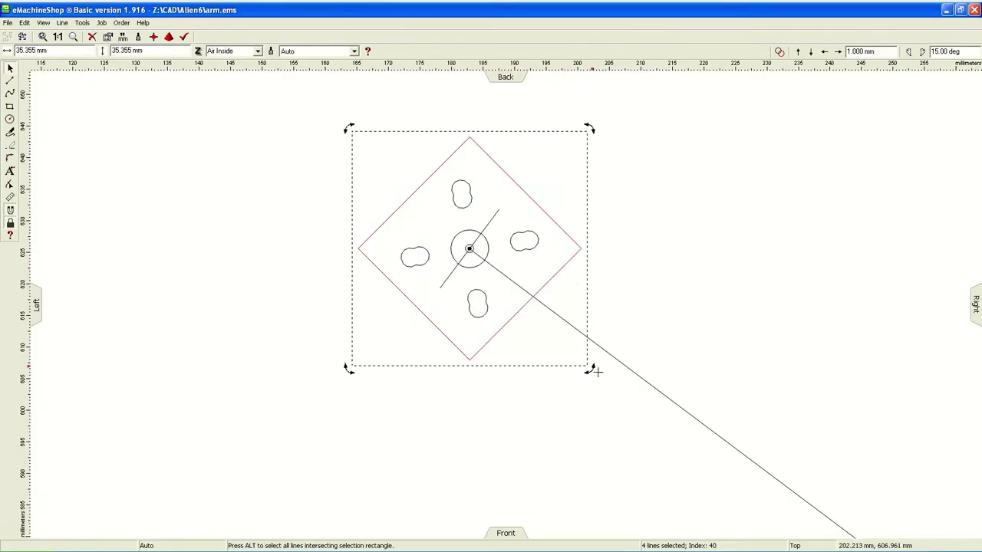
{"action": "left_click_drag", "start_coordinate": [600, 379], "coordinate": [604, 351]}
{"action": "left_click", "coordinate": [420, 320]}
{"action": "left_click", "coordinate": [652, 281]}
{"action": "left_click", "coordinate": [532, 208]}
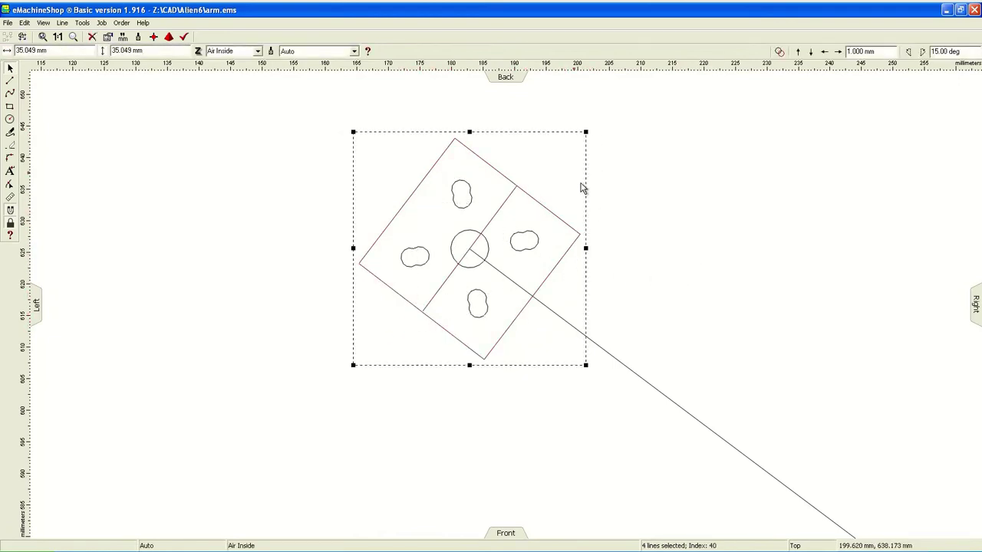
{"action": "left_click", "coordinate": [563, 218]}
{"action": "left_click", "coordinate": [674, 288]}
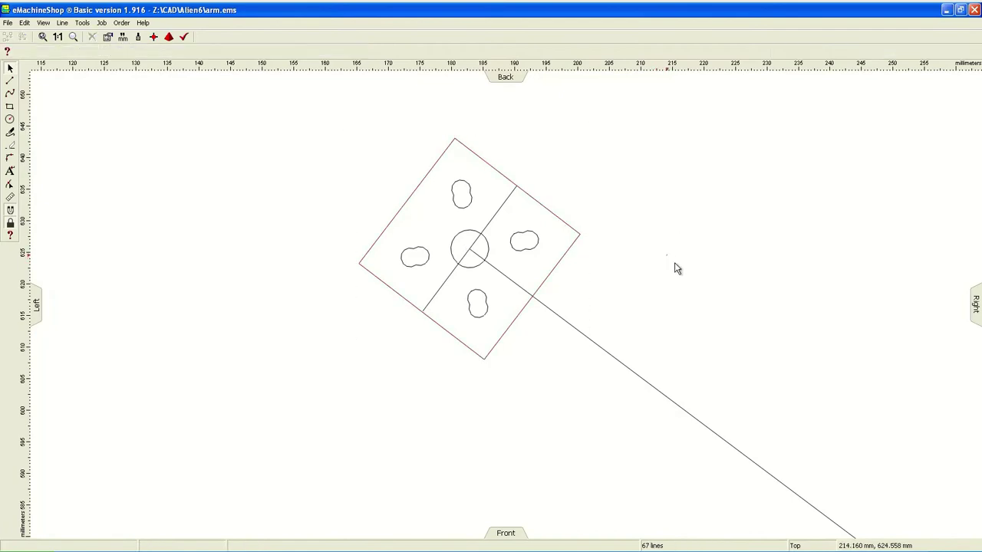
Position the square around the four holes and move the arm outline onto it
{"action": "left_click_drag", "start_coordinate": [577, 249], "coordinate": [518, 422]}
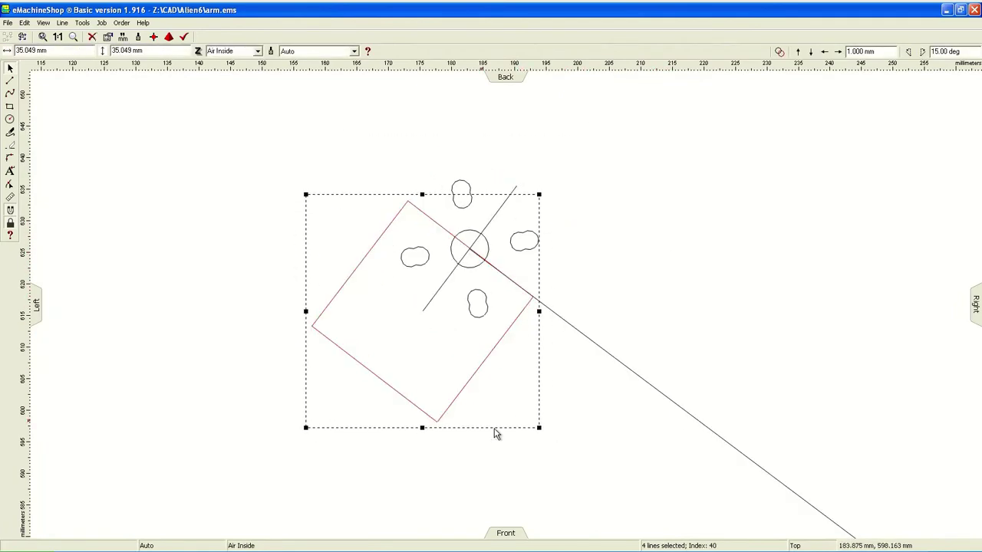
{"action": "left_click_drag", "start_coordinate": [497, 309], "coordinate": [543, 246]}
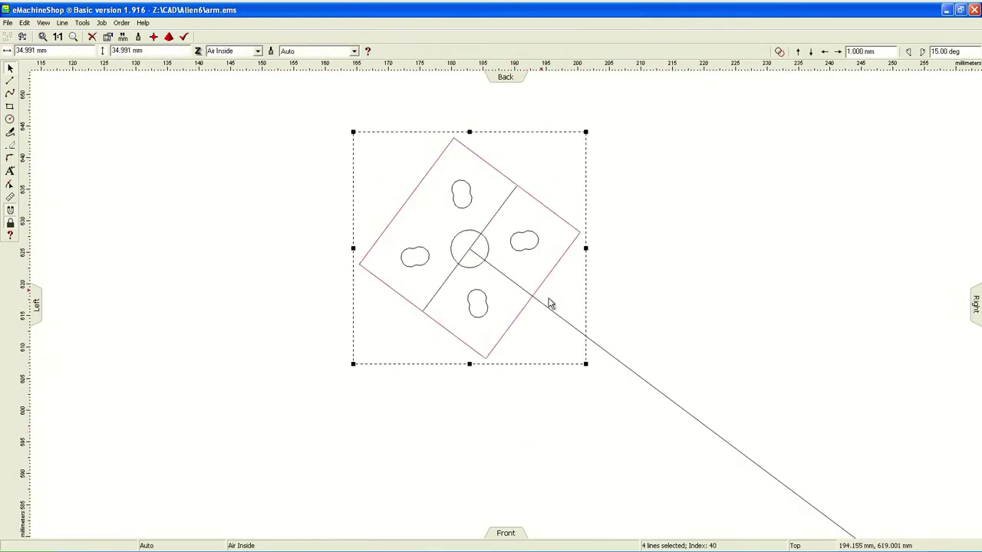
{"action": "left_click", "coordinate": [497, 238]}
{"action": "scroll", "coordinate": [496, 238], "scroll_direction": "down", "scroll_amount": 2}
{"action": "scroll", "coordinate": [509, 215], "scroll_direction": "down", "scroll_amount": 2}
{"action": "left_click_drag", "start_coordinate": [197, 286], "coordinate": [514, 272]}
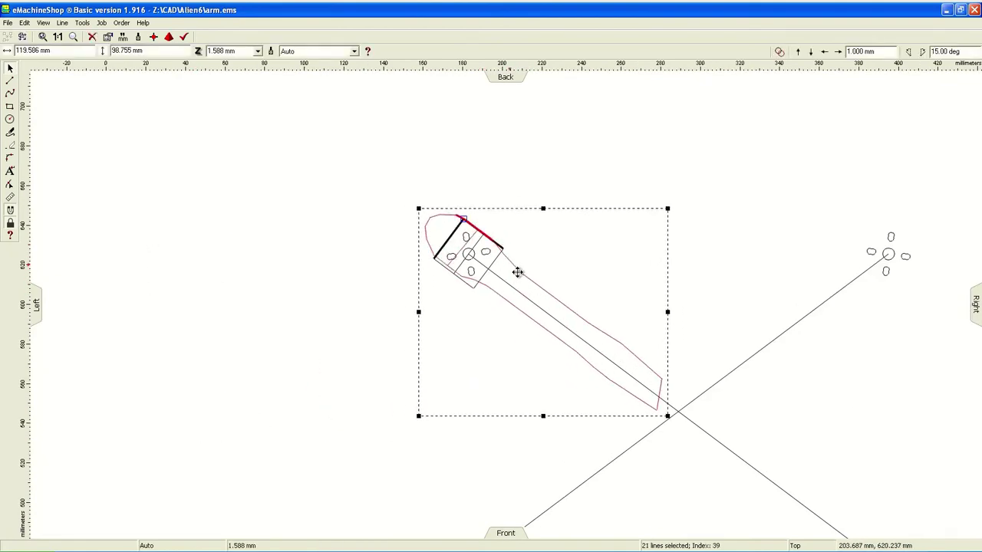
Draw a circle at the head that matches the arm's rounded tip
{"action": "scroll", "coordinate": [417, 217], "scroll_direction": "up", "scroll_amount": 2}
{"action": "scroll", "coordinate": [416, 218], "scroll_direction": "up", "scroll_amount": 2}
{"action": "left_click", "coordinate": [10, 118]}
{"action": "left_click_drag", "start_coordinate": [447, 240], "coordinate": [436, 284]}
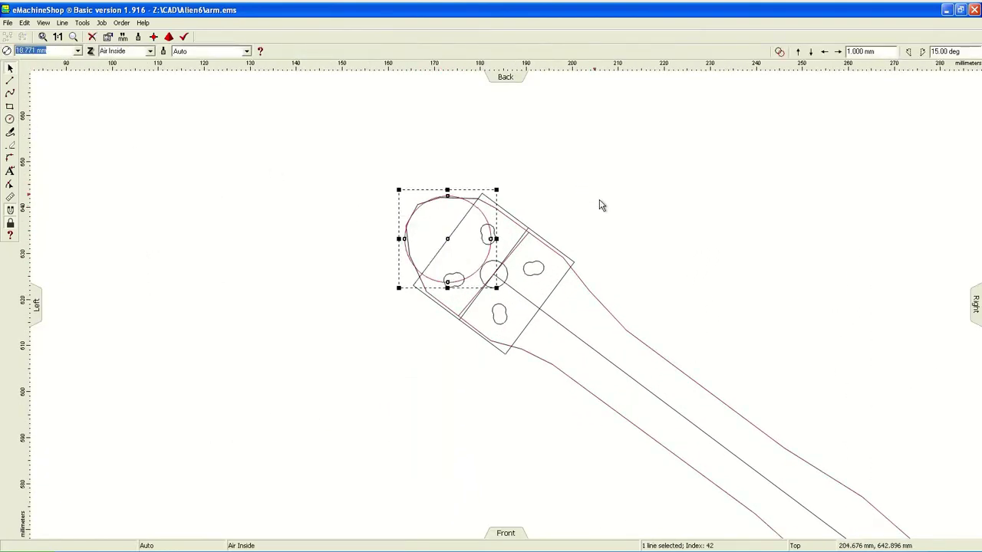
{"action": "key", "text": "Escape"}
{"action": "key", "text": "ctrl+z"}
Divide the square's lower-left and top edges, adding a line from a division point to the circle
{"action": "key", "text": "l"}
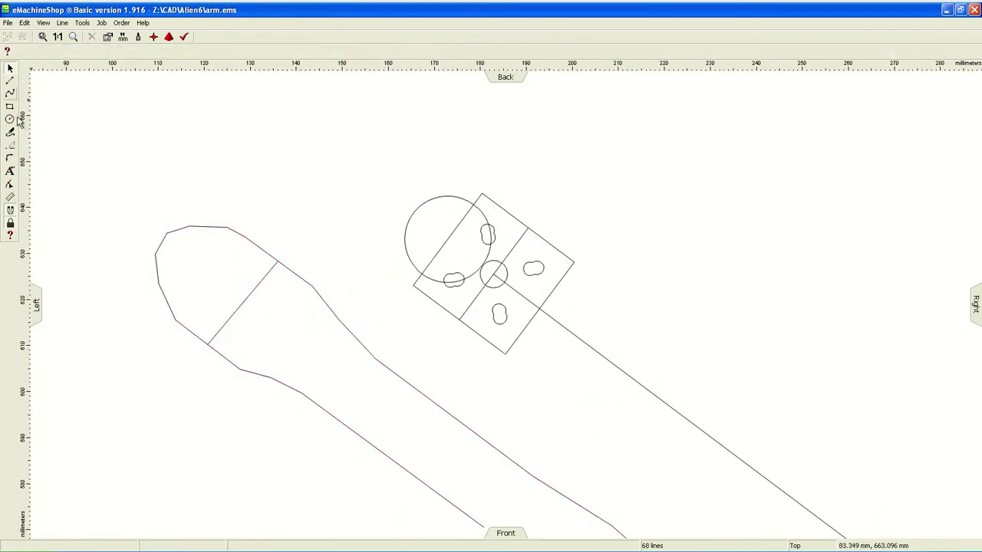
{"action": "key", "text": "Escape"}
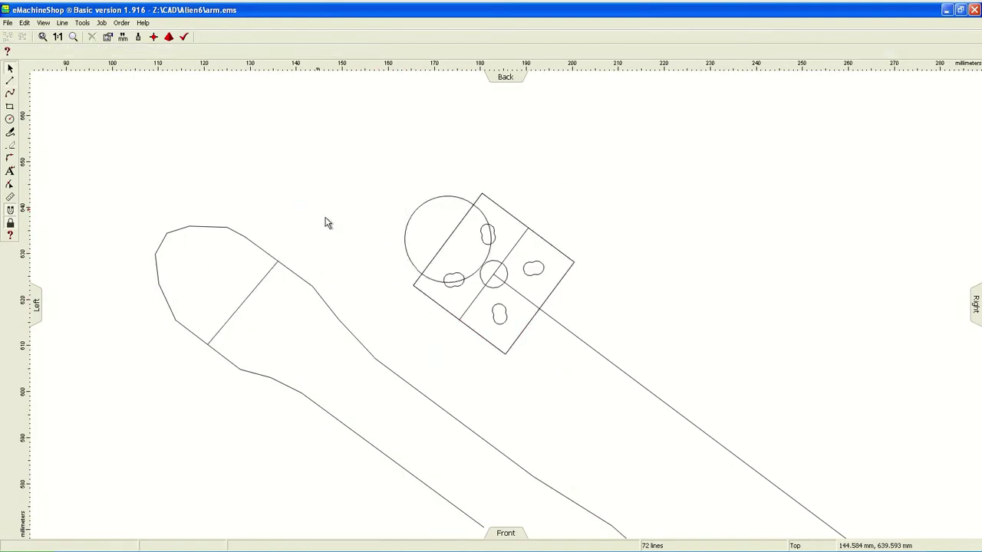
{"action": "left_click", "coordinate": [458, 319]}
{"action": "left_click", "coordinate": [62, 22]}
{"action": "left_click", "coordinate": [97, 75]}
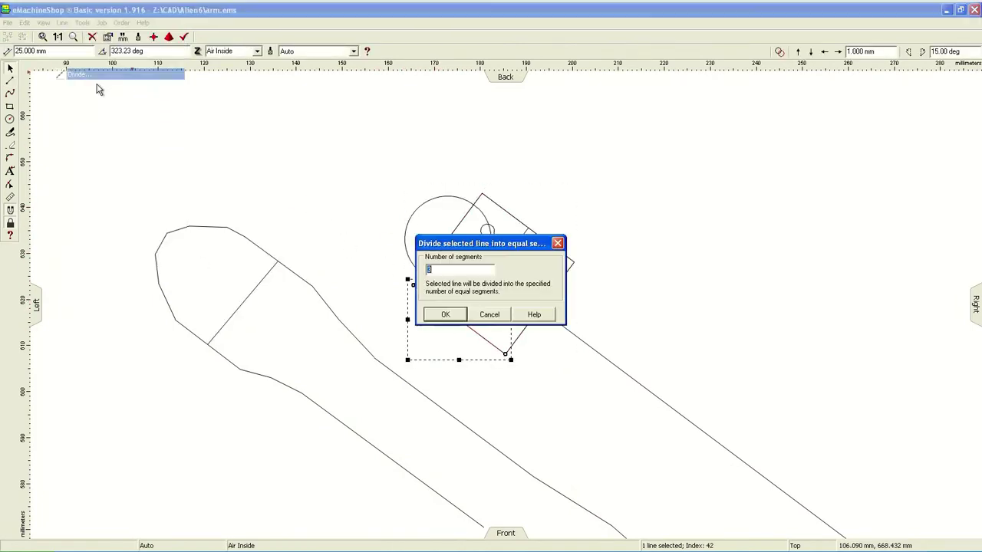
{"action": "left_click", "coordinate": [454, 319]}
{"action": "left_click", "coordinate": [436, 303]}
{"action": "left_click", "coordinate": [410, 262]}
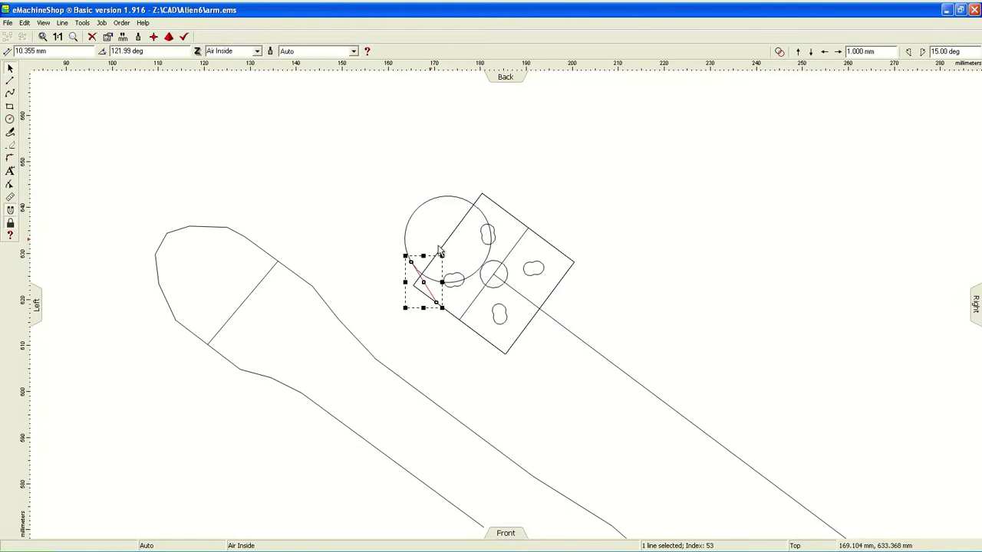
{"action": "left_click", "coordinate": [62, 22]}
{"action": "left_click", "coordinate": [97, 74]}
{"action": "left_click", "coordinate": [444, 313]}
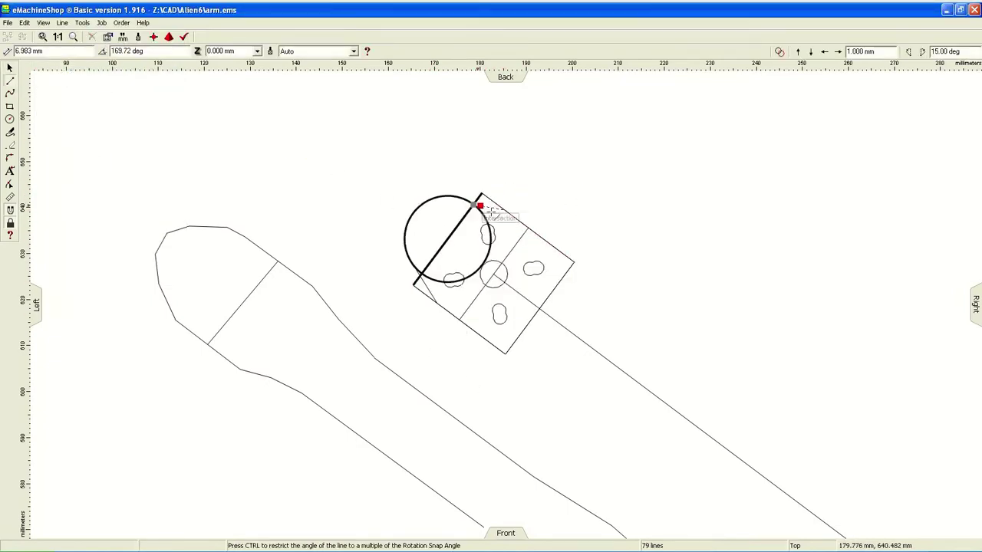
Delete the diagonal line and the circle arc inside the outline
{"action": "left_click", "coordinate": [464, 219]}
{"action": "key", "text": "Delete"}
{"action": "left_click", "coordinate": [449, 281]}
{"action": "left_click", "coordinate": [539, 217]}
{"action": "key", "text": "Delete"}
Round the corners of the head outline and delete the leftover short segment
{"action": "left_click", "coordinate": [495, 222]}
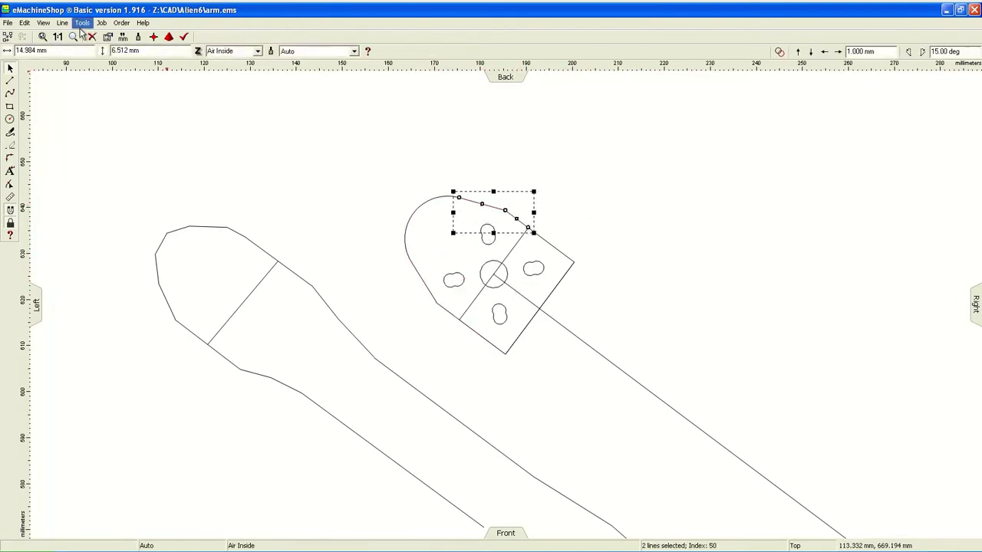
{"action": "left_click", "coordinate": [431, 285]}
{"action": "double_click", "coordinate": [472, 295]}
{"action": "left_click", "coordinate": [62, 22]}
{"action": "left_click", "coordinate": [99, 103]}
{"action": "key", "text": "Return"}
{"action": "key", "text": "Delete"}
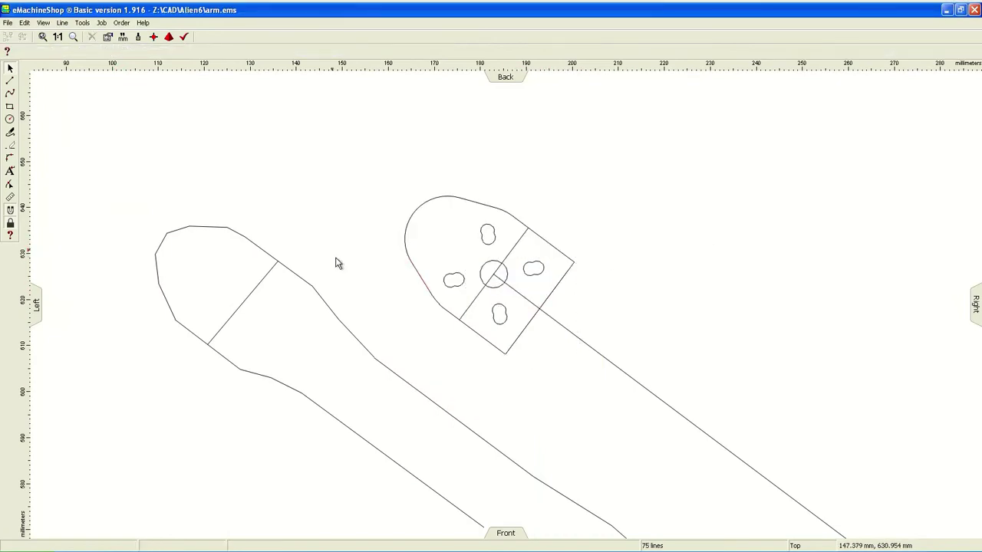
{"action": "scroll", "coordinate": [253, 180], "scroll_direction": "down", "scroll_amount": 2}
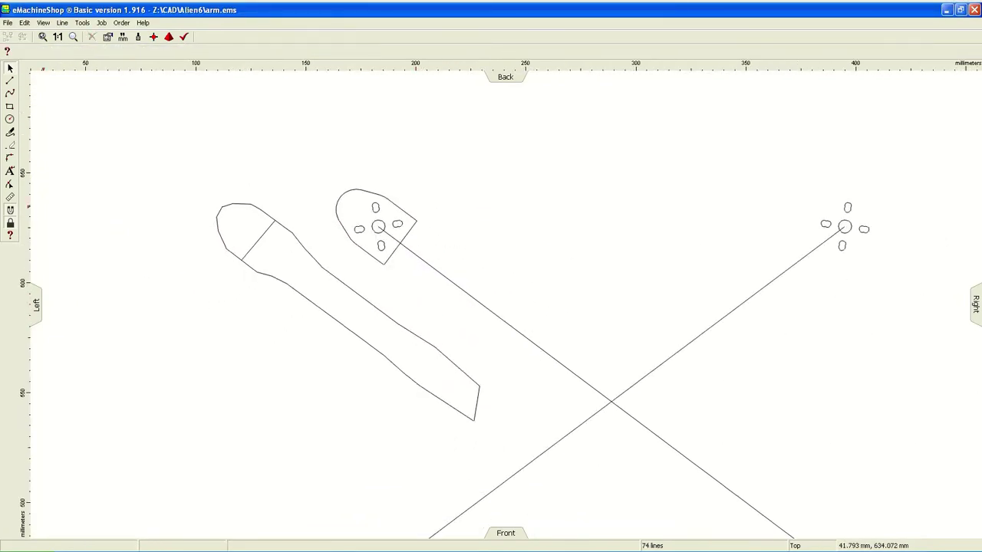
Draw a long rectangle, 155.652 × 25 mm, above the head
{"action": "left_click_drag", "start_coordinate": [343, 291], "coordinate": [462, 280]}
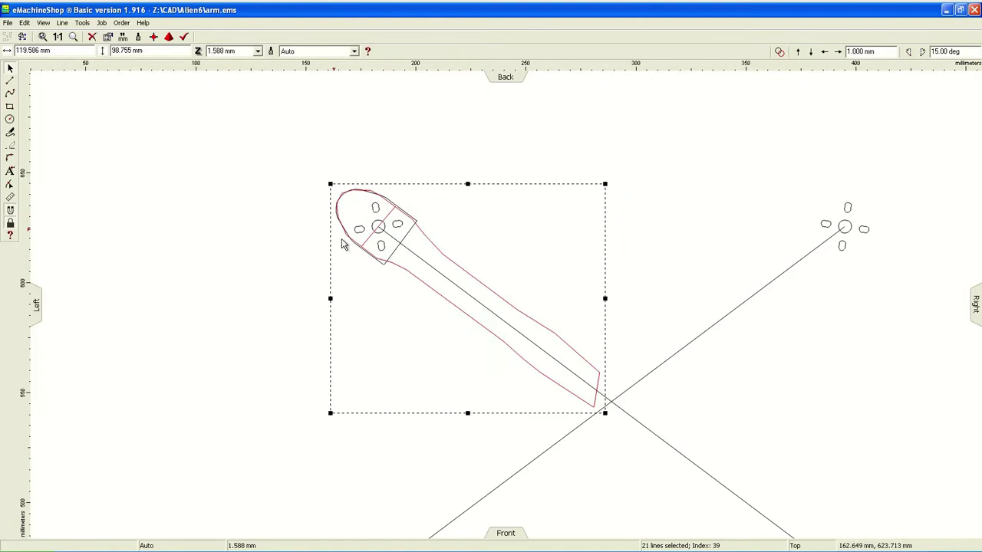
{"action": "key", "text": "ctrl+z"}
{"action": "left_click", "coordinate": [403, 261]}
{"action": "left_click", "coordinate": [9, 106]}
{"action": "left_click_drag", "start_coordinate": [362, 125], "coordinate": [703, 181]}
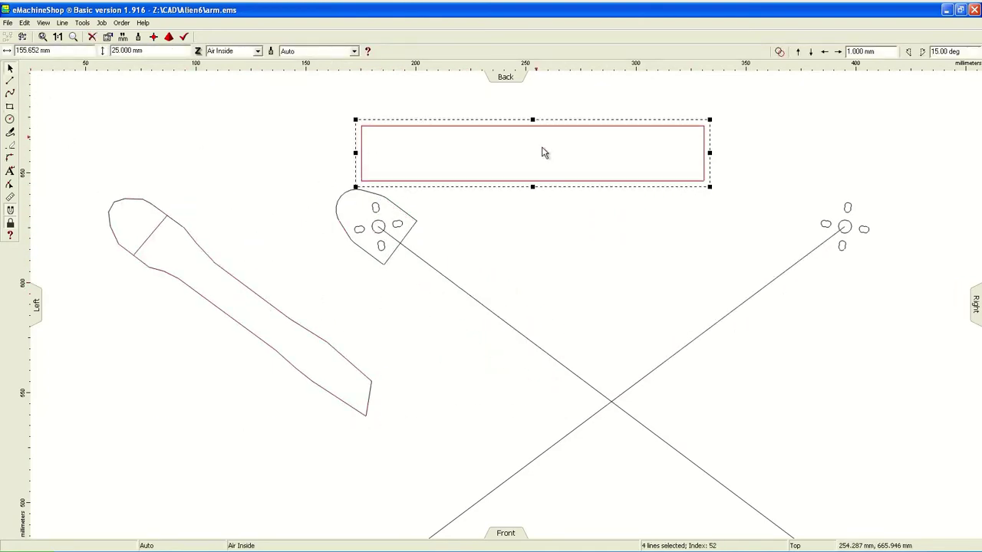
Move the rectangle onto the crossing lines and rotate it about 35° along the diagonal
{"action": "left_click_drag", "start_coordinate": [547, 181], "coordinate": [626, 426]}
{"action": "left_click_drag", "start_coordinate": [795, 440], "coordinate": [706, 507]}
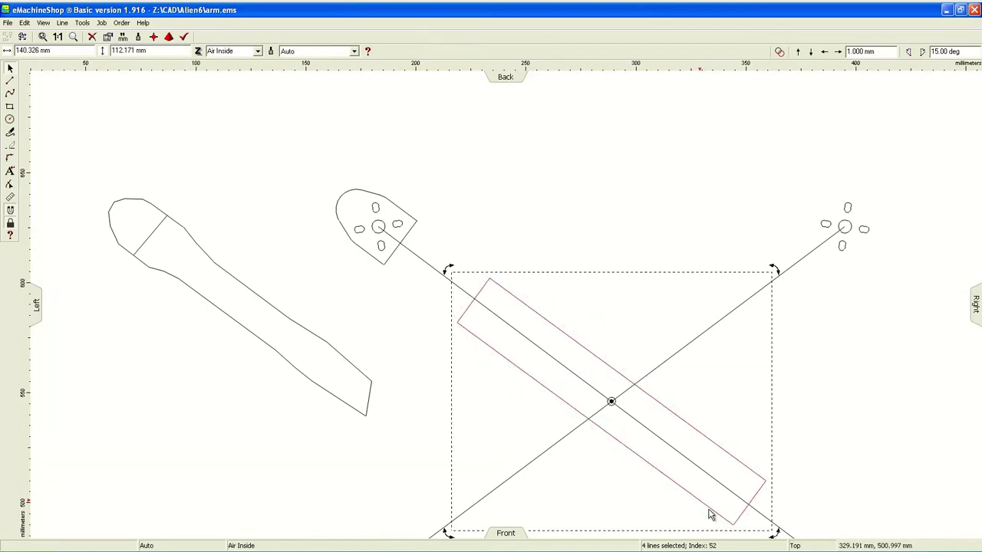
{"action": "left_click_drag", "start_coordinate": [549, 263], "coordinate": [485, 180]}
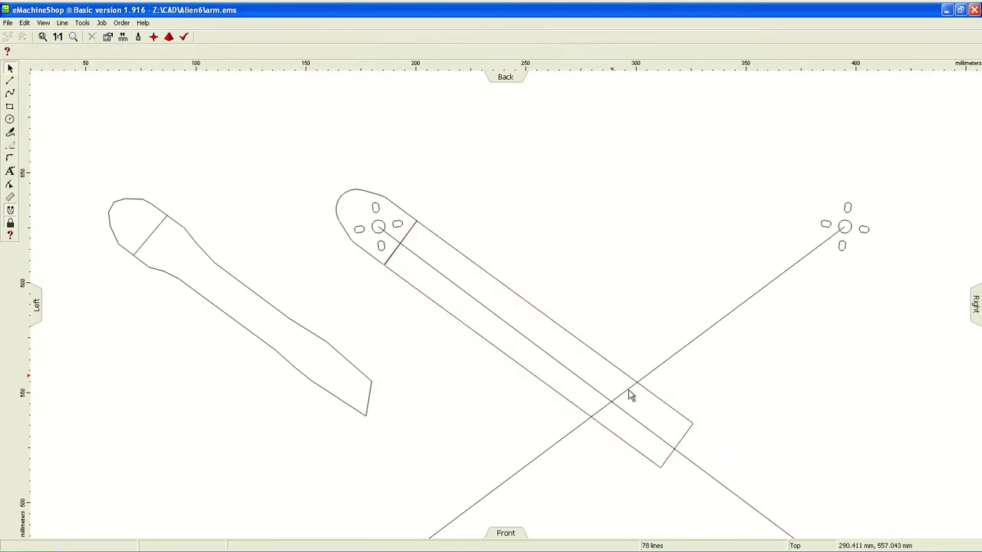
{"action": "left_click", "coordinate": [595, 351]}
{"action": "key", "text": "ctrl+z"}
{"action": "key", "text": "ctrl+z"}
{"action": "key", "text": "ctrl+z"}
{"action": "key", "text": "Escape"}
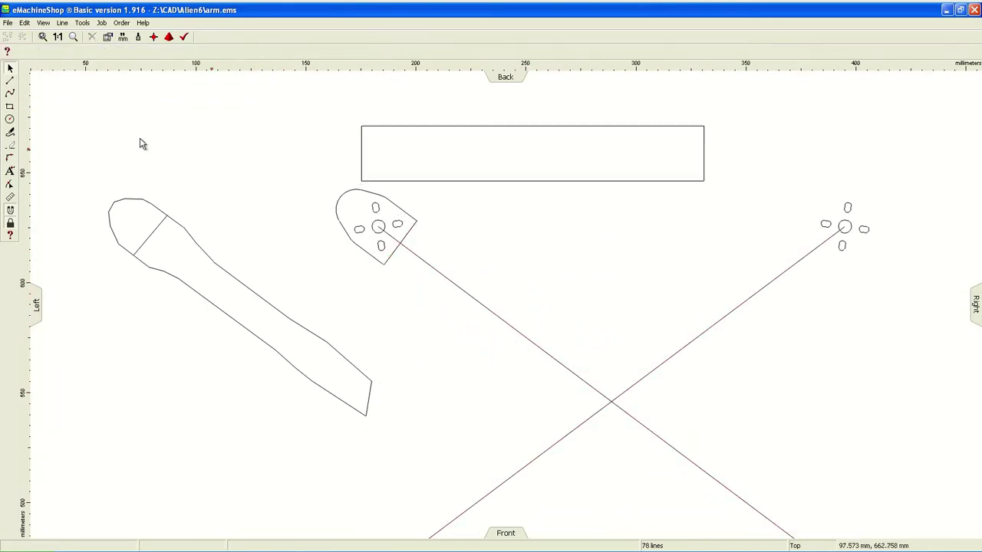
{"action": "left_click_drag", "start_coordinate": [535, 134], "coordinate": [497, 295]}
{"action": "left_click_drag", "start_coordinate": [684, 289], "coordinate": [659, 407]}
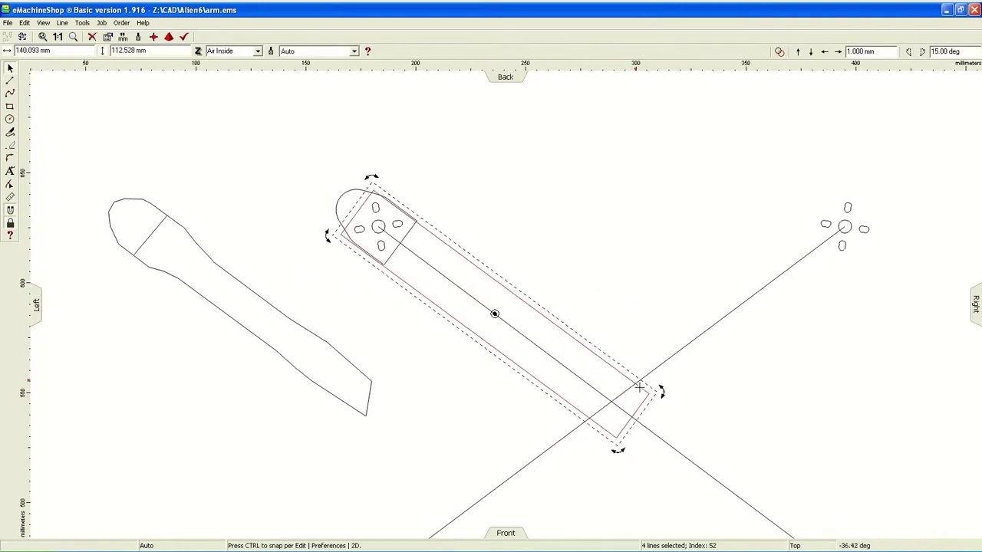
Remove the rectangle's overlapping end segments, leaving two parallel arm edges
{"action": "left_click", "coordinate": [520, 310]}
{"action": "left_click", "coordinate": [374, 214]}
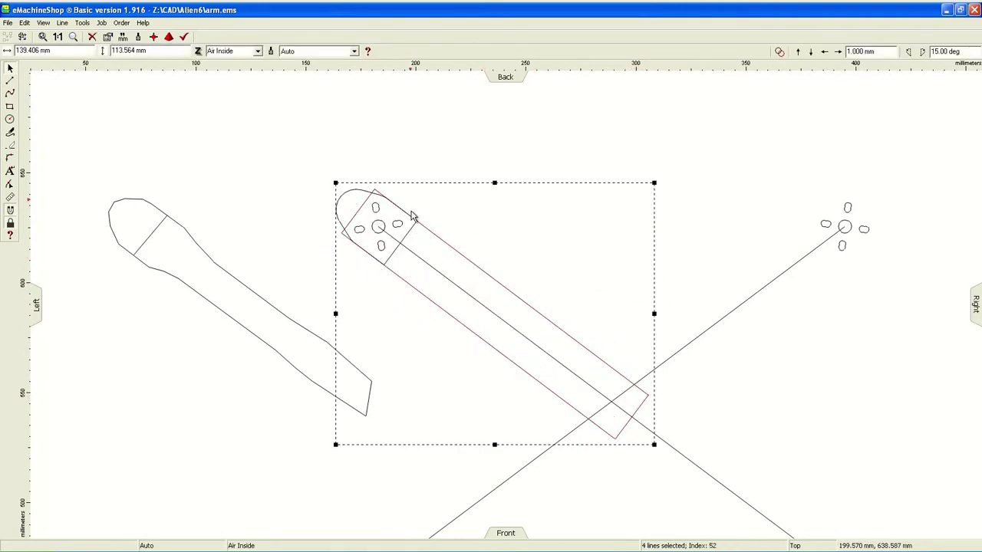
{"action": "left_click", "coordinate": [495, 230]}
{"action": "left_click", "coordinate": [401, 250]}
{"action": "left_click_drag", "start_coordinate": [390, 202], "coordinate": [414, 224]}
{"action": "key", "text": "Escape"}
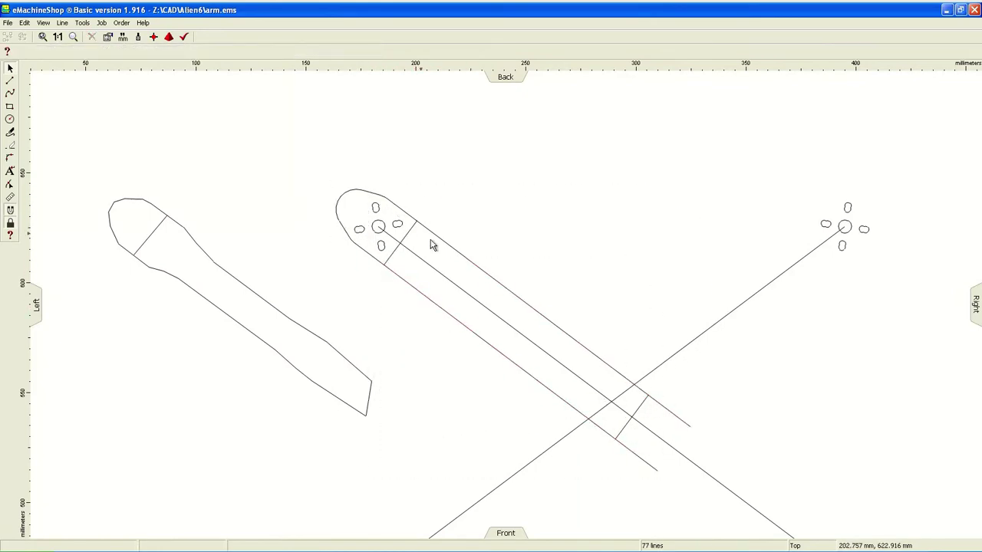
{"action": "left_click", "coordinate": [632, 418]}
{"action": "key", "text": "Delete"}
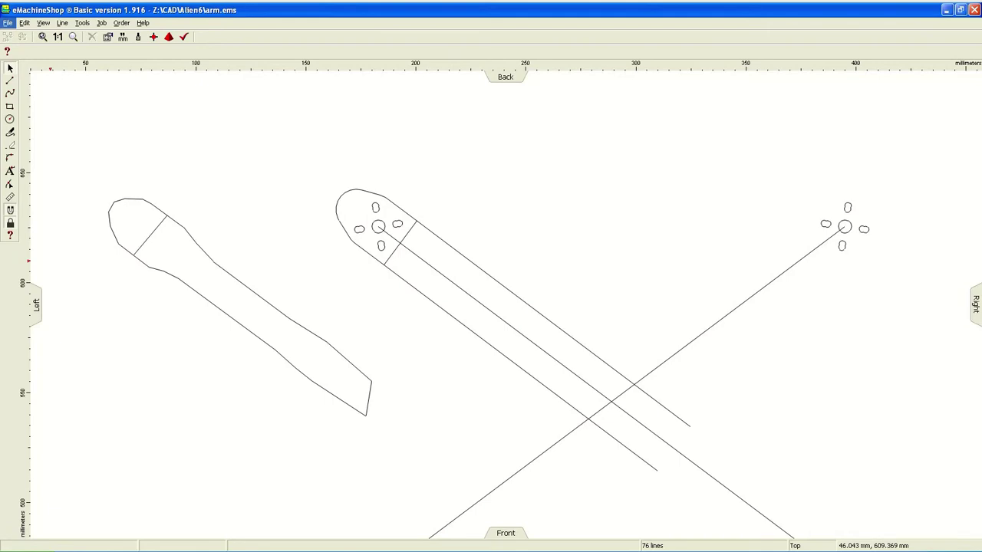
Place a 25 mm square at the X intersection and clear the stray segments around it
{"action": "left_click", "coordinate": [10, 107]}
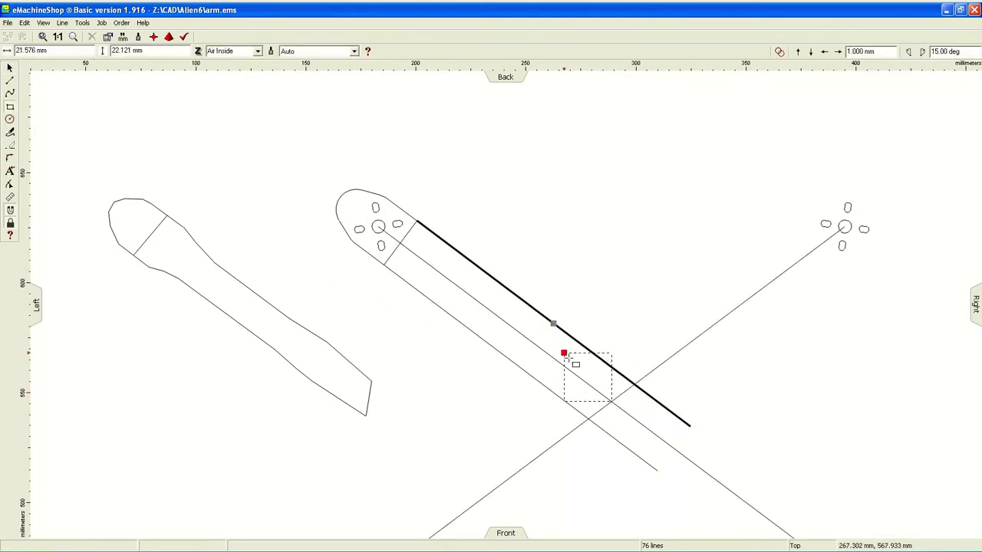
{"action": "left_click", "coordinate": [559, 353]}
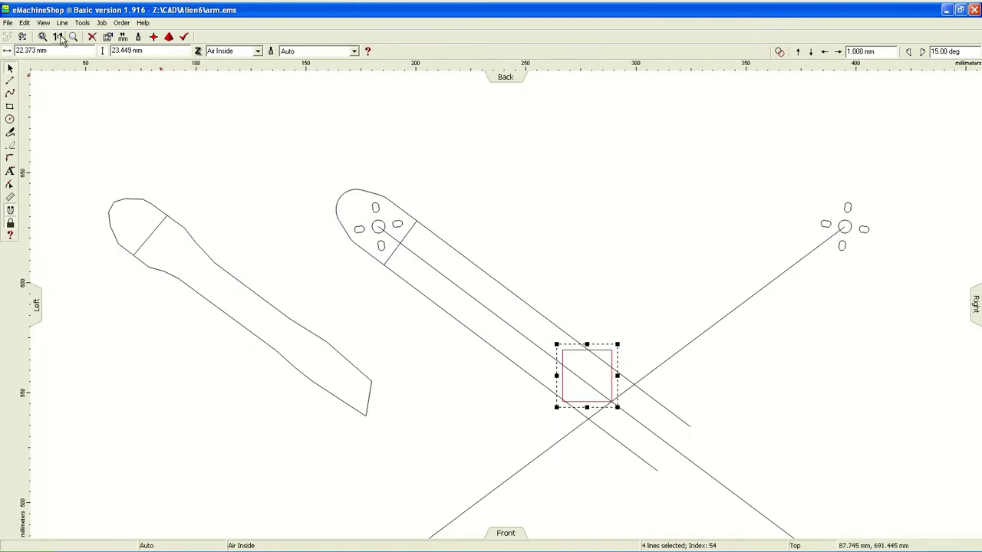
{"action": "left_click_drag", "start_coordinate": [617, 358], "coordinate": [610, 358]}
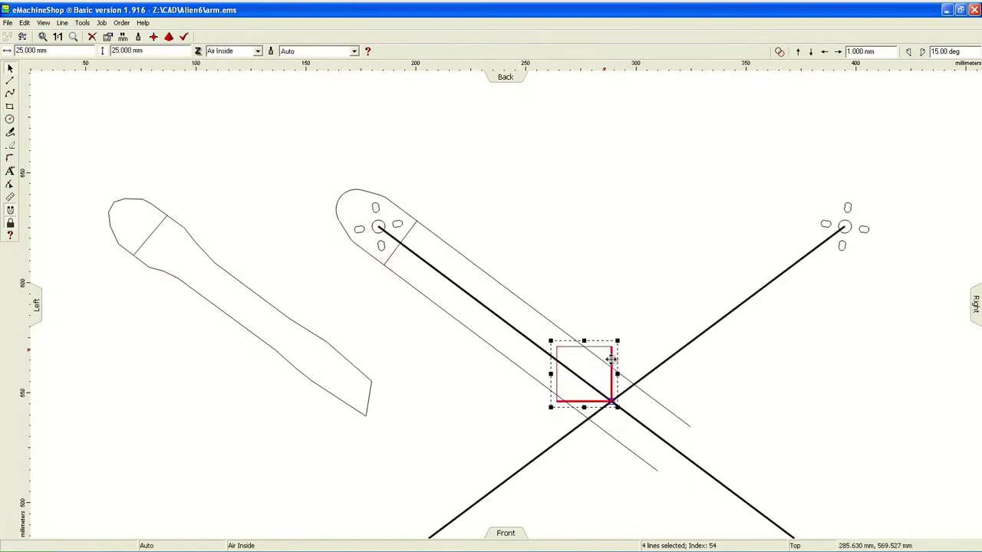
{"action": "key", "text": "Escape"}
{"action": "left_click", "coordinate": [612, 400]}
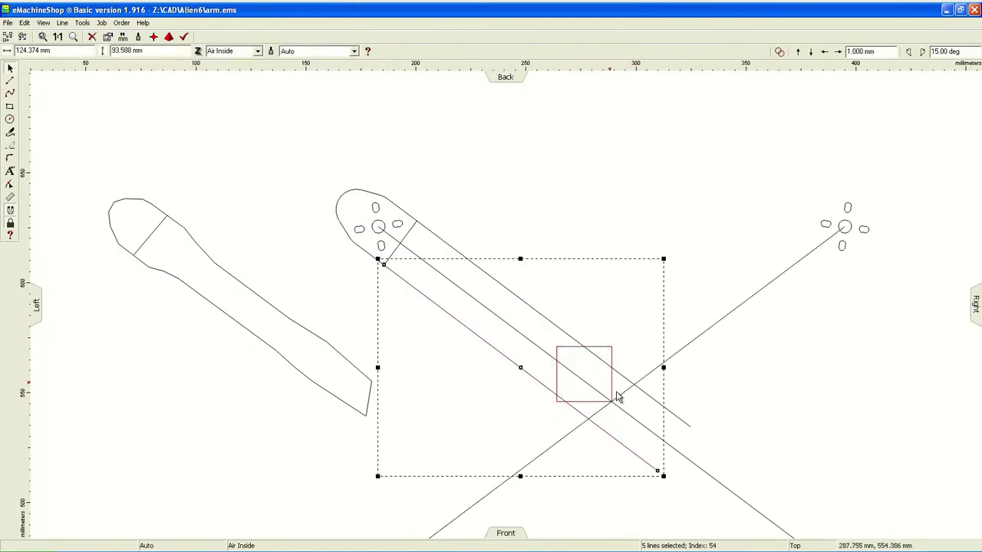
{"action": "left_click_drag", "start_coordinate": [632, 385], "coordinate": [613, 358]}
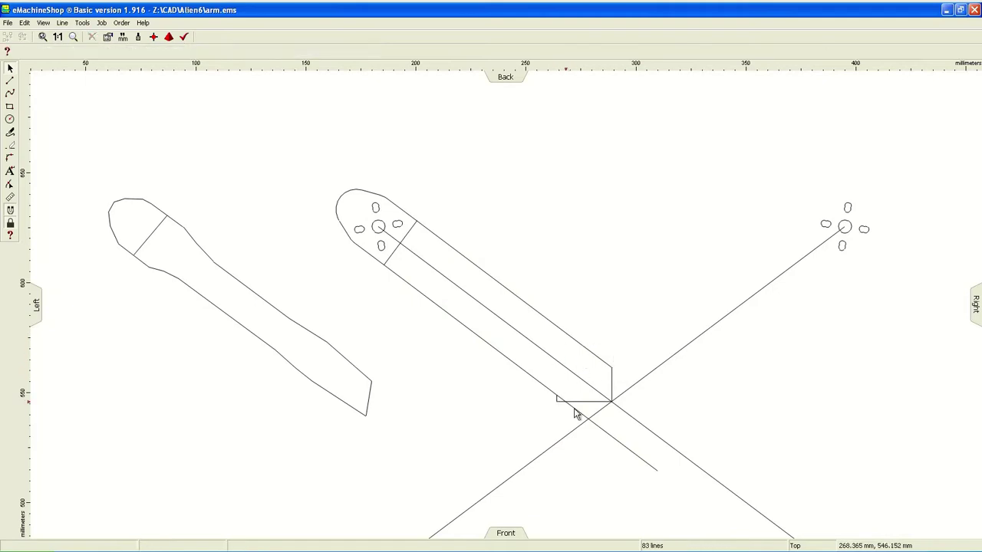
{"action": "key", "text": "ctrl+z"}
Save the drawing as alien.ems, then paste a rectangle and widen it to 40 mm
{"action": "key", "text": "ctrl+shift+s"}
{"action": "type", "text": "a"}
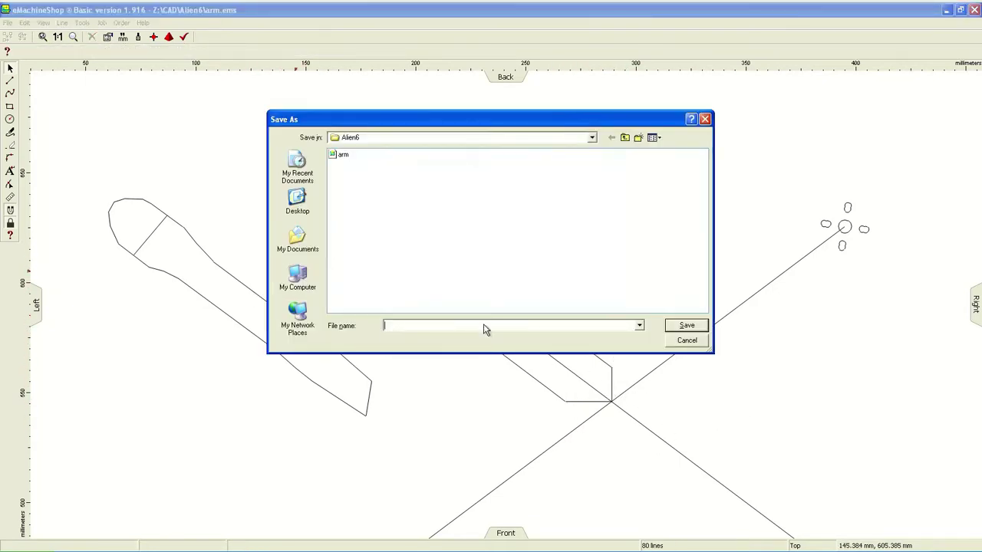
{"action": "type", "text": "lien"}
{"action": "key", "text": "Return"}
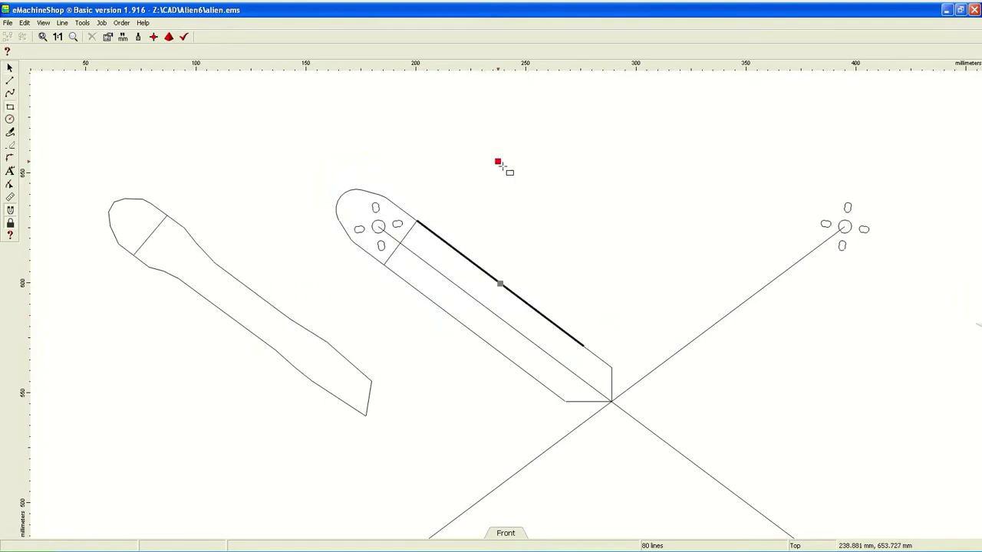
{"action": "key", "text": "ctrl+v"}
{"action": "mouse_move", "coordinate": [537, 182]}
{"action": "left_mouse_down"}
{"action": "mouse_move", "coordinate": [575, 184]}
{"action": "mouse_move", "coordinate": [669, 388]}
{"action": "mouse_move", "coordinate": [620, 408]}
{"action": "mouse_move", "coordinate": [624, 401]}
{"action": "left_mouse_up"}
Move the 40 × 20 mm rectangle onto the arm's middle and rotate it about -35° along the arm
{"action": "left_click", "coordinate": [635, 336]}
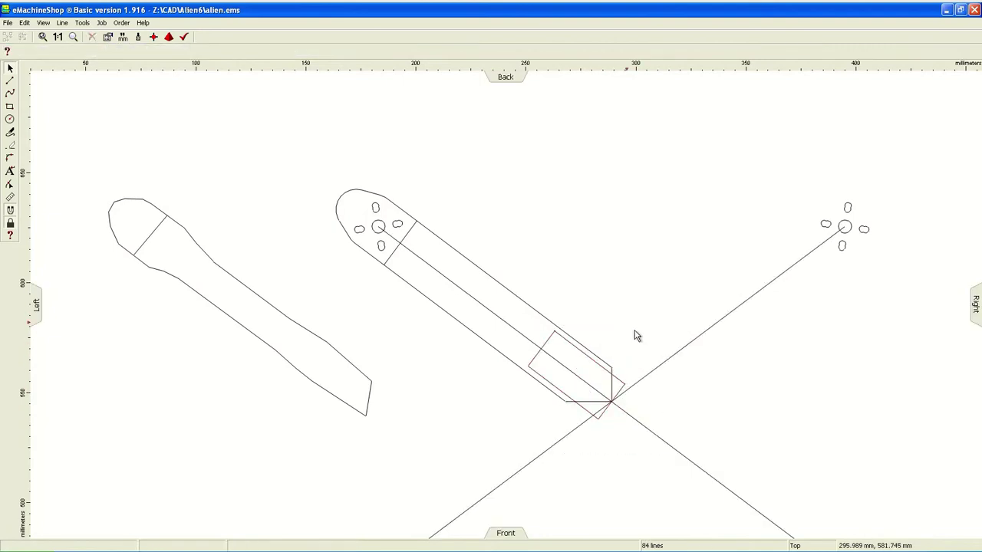
{"action": "left_click", "coordinate": [560, 355]}
{"action": "left_click_drag", "start_coordinate": [564, 354], "coordinate": [480, 296]}
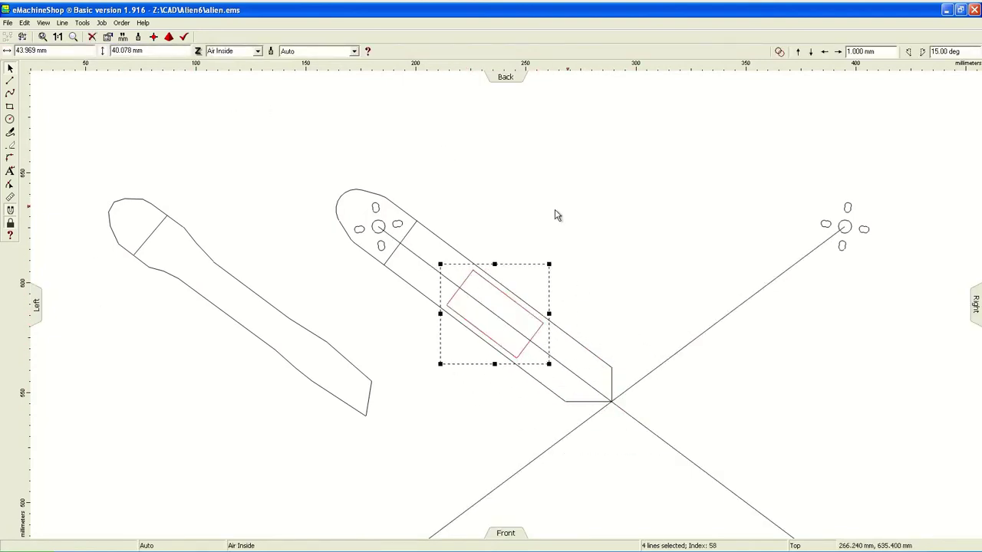
{"action": "key", "text": "ctrl+z"}
{"action": "key", "text": "ctrl+z"}
{"action": "key", "text": "ctrl+z"}
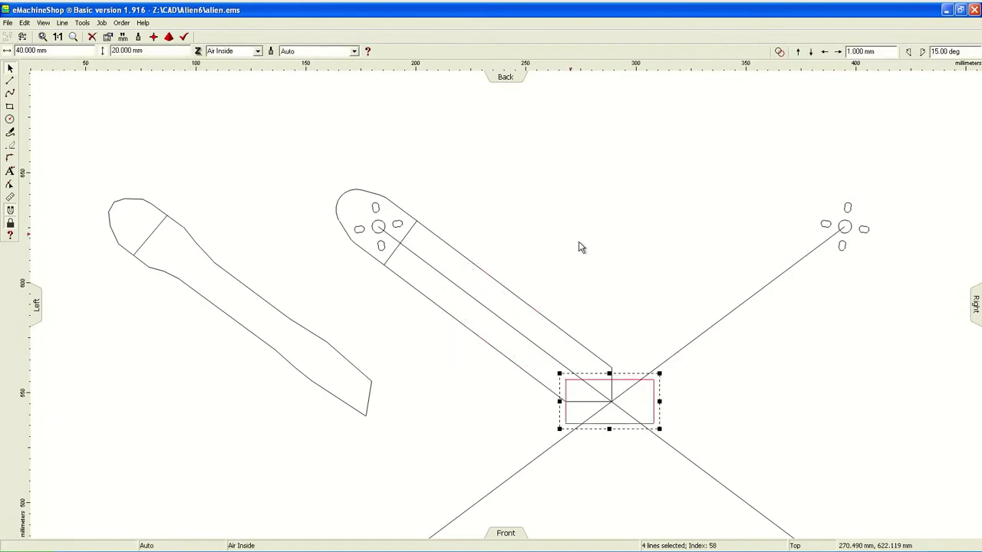
{"action": "left_click_drag", "start_coordinate": [591, 170], "coordinate": [544, 302]}
{"action": "left_click", "coordinate": [544, 302]}
{"action": "left_click_drag", "start_coordinate": [557, 339], "coordinate": [528, 375]}
{"action": "left_click", "coordinate": [494, 298]}
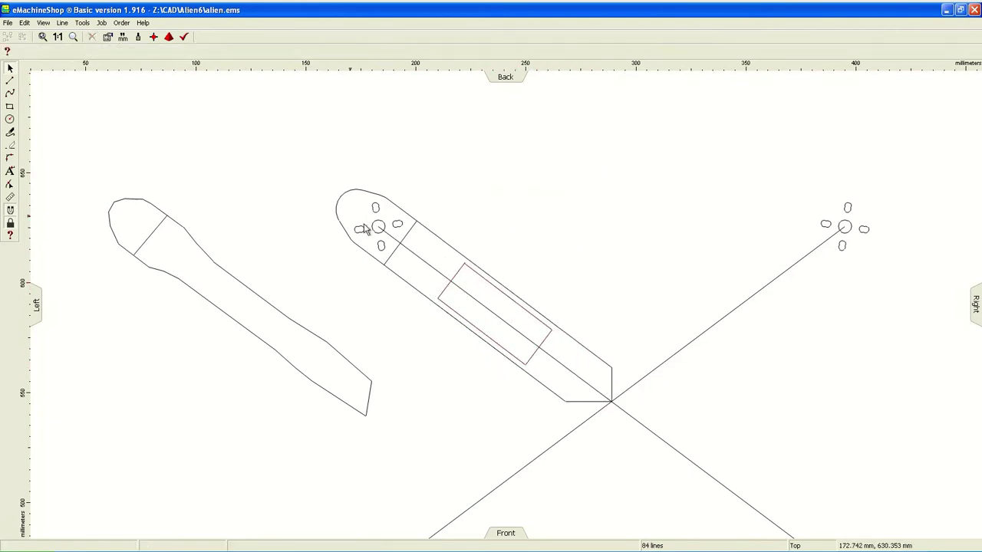
{"action": "scroll", "coordinate": [535, 271], "scroll_direction": "up", "scroll_amount": 1}
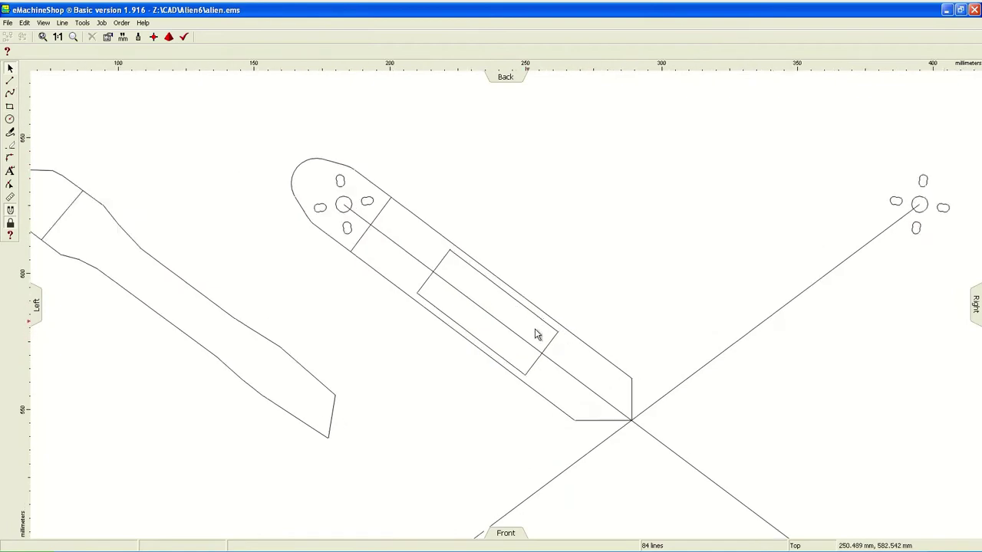
Round the corner where the arm's upper edge meets the head with Line > Corner
{"action": "scroll", "coordinate": [534, 271], "scroll_direction": "up", "scroll_amount": 1}
{"action": "left_click", "coordinate": [407, 206]}
{"action": "left_click_drag", "start_coordinate": [407, 207], "coordinate": [418, 192]}
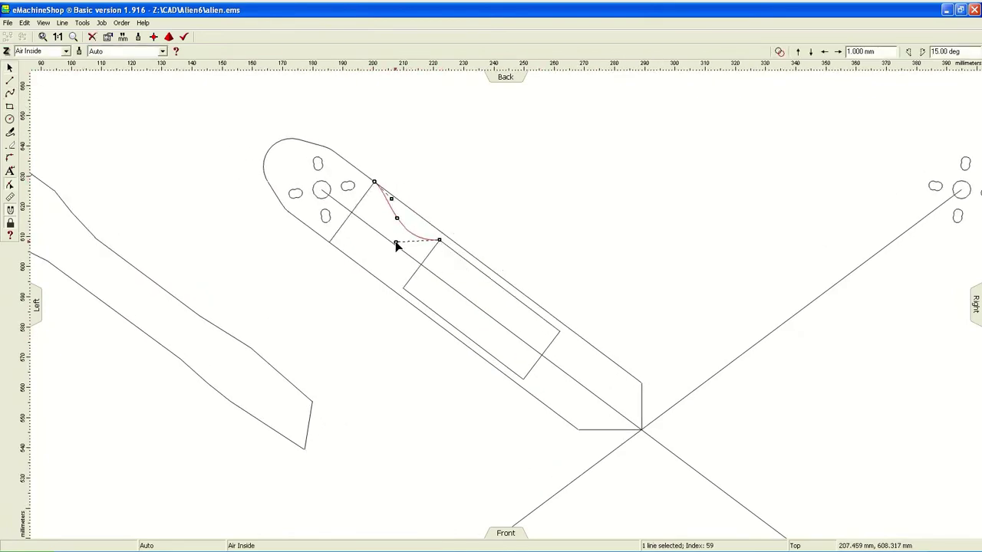
{"action": "scroll", "coordinate": [397, 245], "scroll_direction": "up", "scroll_amount": 1}
{"action": "left_click_drag", "start_coordinate": [397, 245], "coordinate": [399, 208]}
{"action": "left_click", "coordinate": [504, 225]}
{"action": "left_click", "coordinate": [407, 207]}
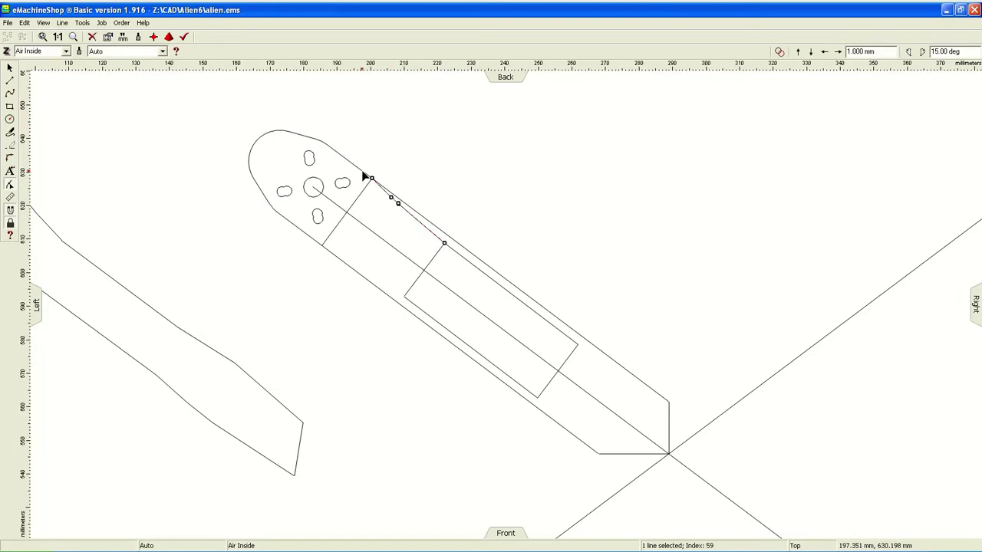
{"action": "left_click", "coordinate": [361, 169], "text": "shift"}
{"action": "left_click", "coordinate": [62, 22]}
{"action": "left_click", "coordinate": [84, 88]}
{"action": "left_click", "coordinate": [475, 309]}
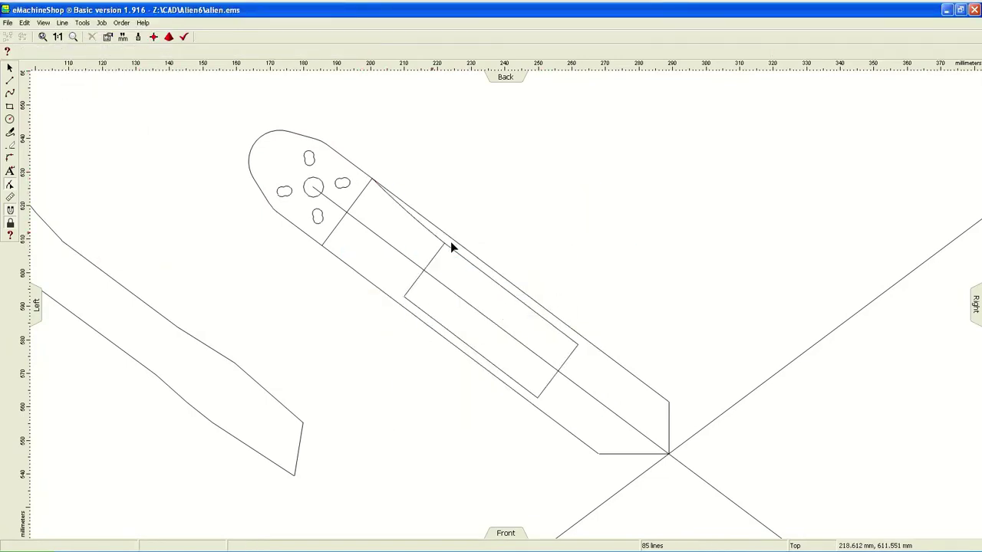
Draw a curved lower edge at the neck and delete the leftover trace lines
{"action": "left_click_drag", "start_coordinate": [317, 234], "coordinate": [366, 256]}
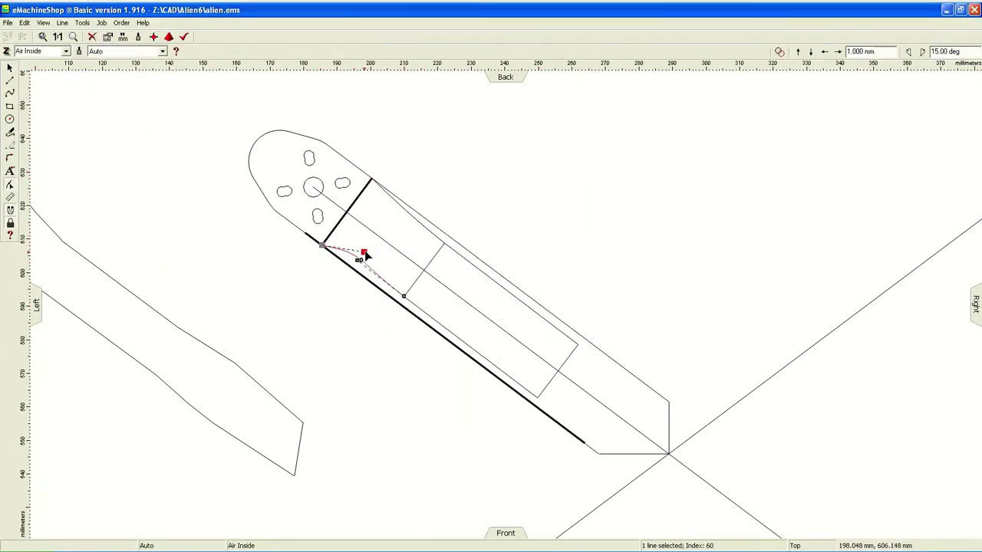
{"action": "left_click", "coordinate": [357, 264]}
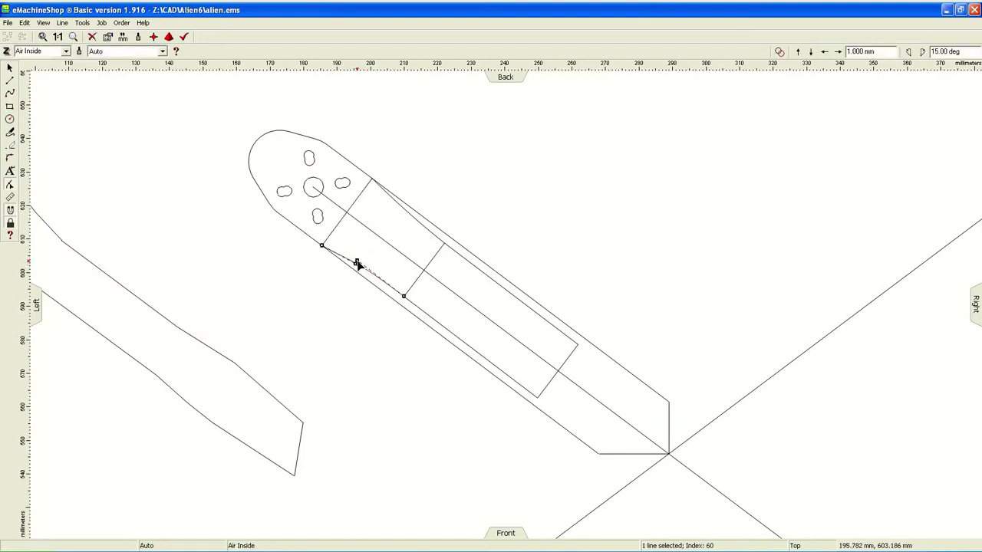
{"action": "double_click", "coordinate": [322, 245]}
{"action": "left_click", "coordinate": [491, 412]}
{"action": "left_click", "coordinate": [452, 341]}
{"action": "key", "text": "Delete"}
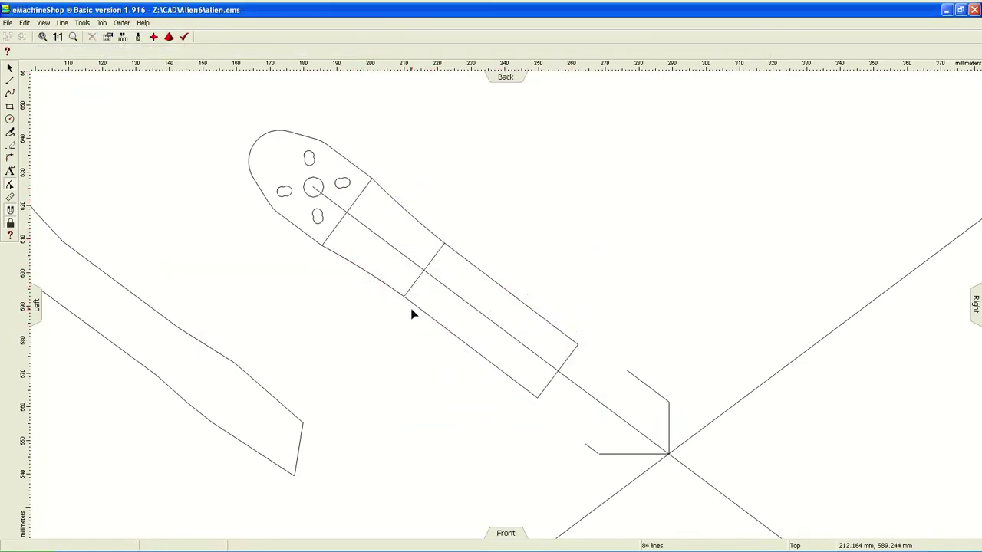
Draw spline curves along the lower outline at the arm base and on the upper edge
{"action": "left_click", "coordinate": [10, 93]}
{"action": "left_click", "coordinate": [537, 397]}
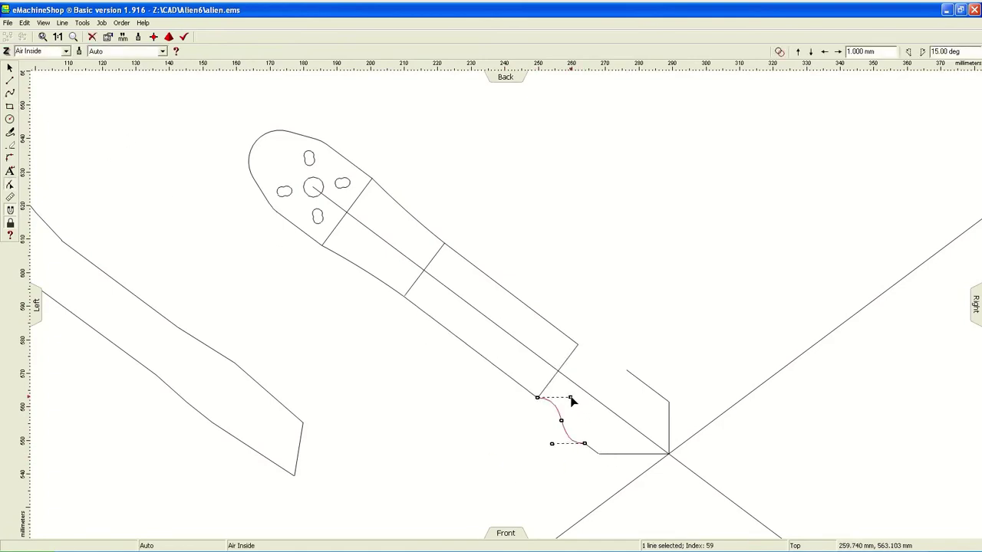
{"action": "left_click", "coordinate": [579, 444]}
{"action": "left_click", "coordinate": [563, 424]}
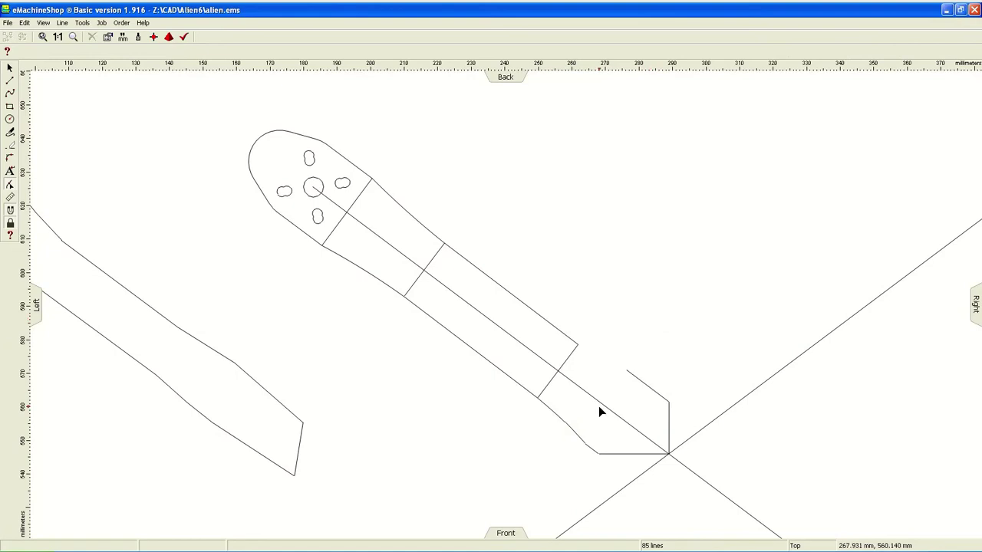
{"action": "left_click", "coordinate": [590, 353]}
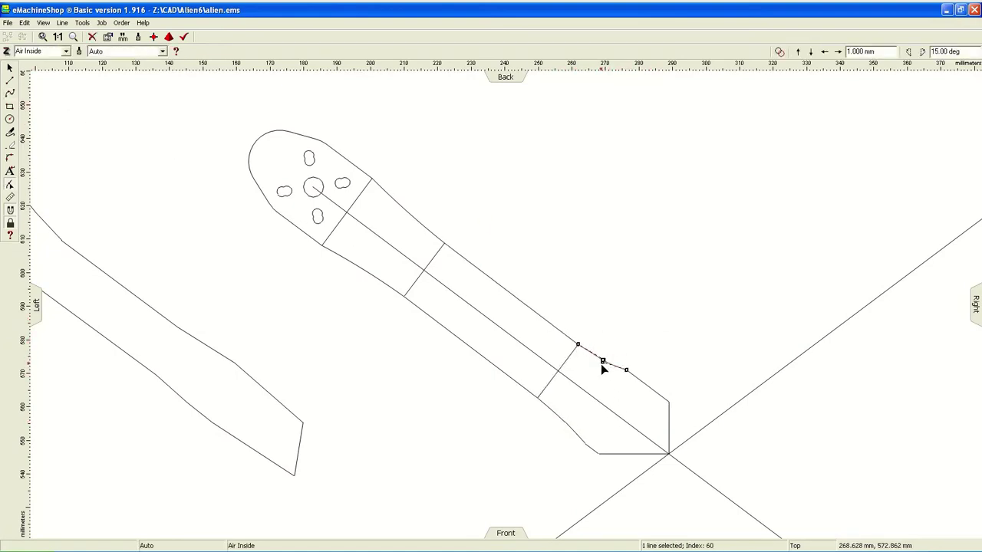
{"action": "left_click", "coordinate": [636, 256]}
Convert the spline curves to smooth arcs and delete the cross line at the neck
{"action": "left_click", "coordinate": [598, 455]}
{"action": "key", "text": "alt+l"}
{"action": "key", "text": "c"}
{"action": "key", "text": "Return"}
{"action": "key", "text": "alt+l"}
{"action": "key", "text": "c"}
{"action": "key", "text": "Return"}
{"action": "left_click", "coordinate": [355, 201]}
{"action": "key", "text": "Delete"}
Copy the central motor hole circle and paste a second hole near the arm's tip
{"action": "left_click", "coordinate": [326, 194]}
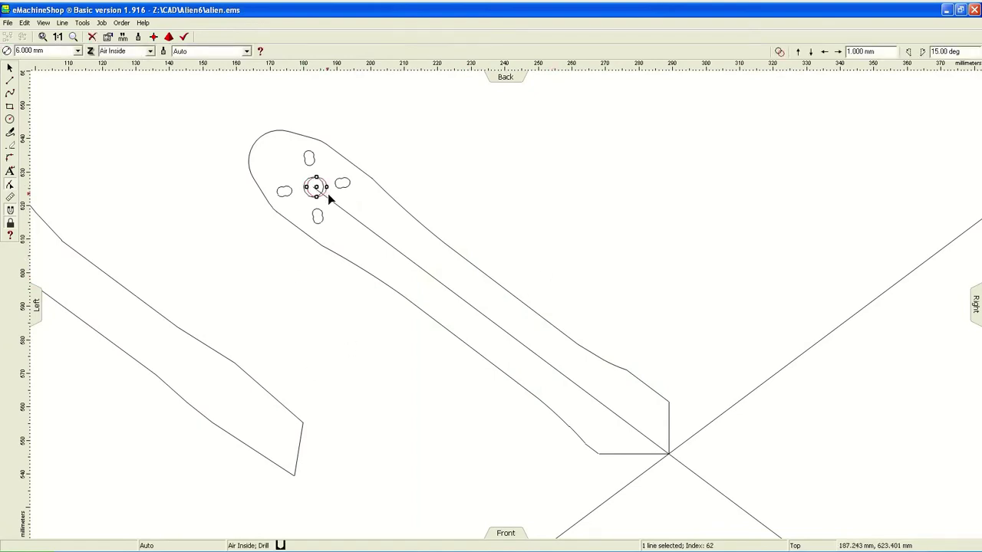
{"action": "key", "text": "ctrl+c"}
{"action": "key", "text": "ctrl+v"}
{"action": "left_click", "coordinate": [279, 161]}
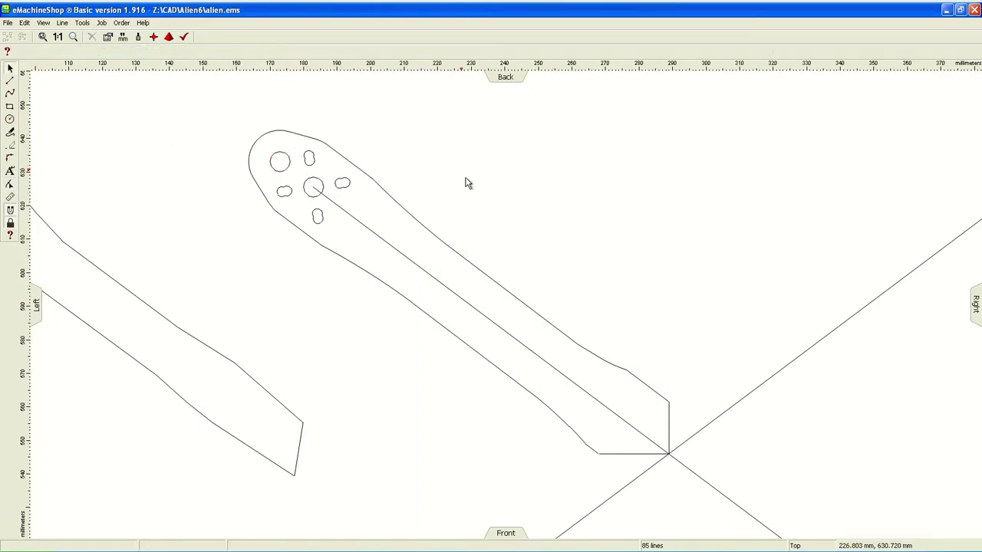
{"action": "scroll", "coordinate": [325, 193], "scroll_direction": "down", "scroll_amount": 2}
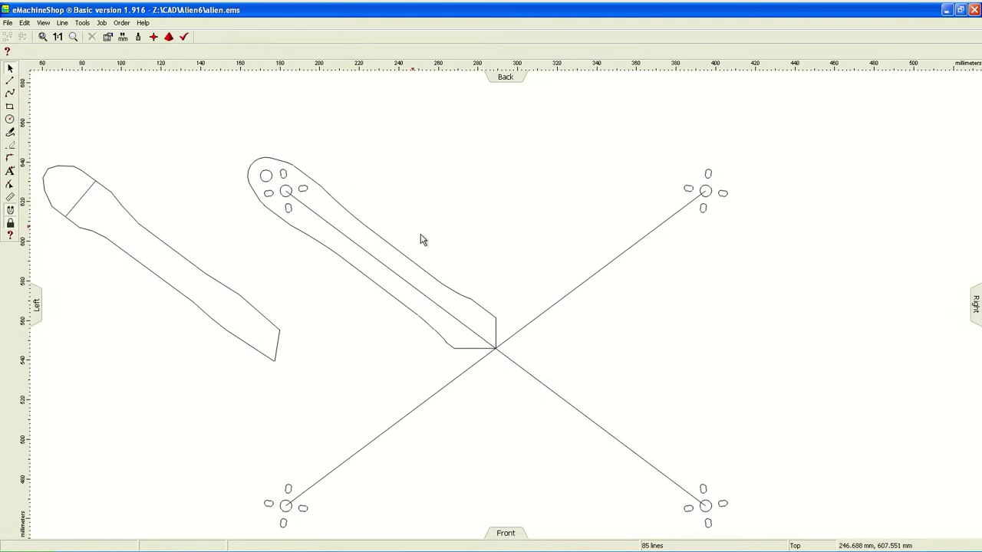
Delete the old traced arm, paste a copy of the redrawn arm, and rotate it to point lower-left
{"action": "left_click", "coordinate": [92, 211]}
{"action": "key", "text": "Delete"}
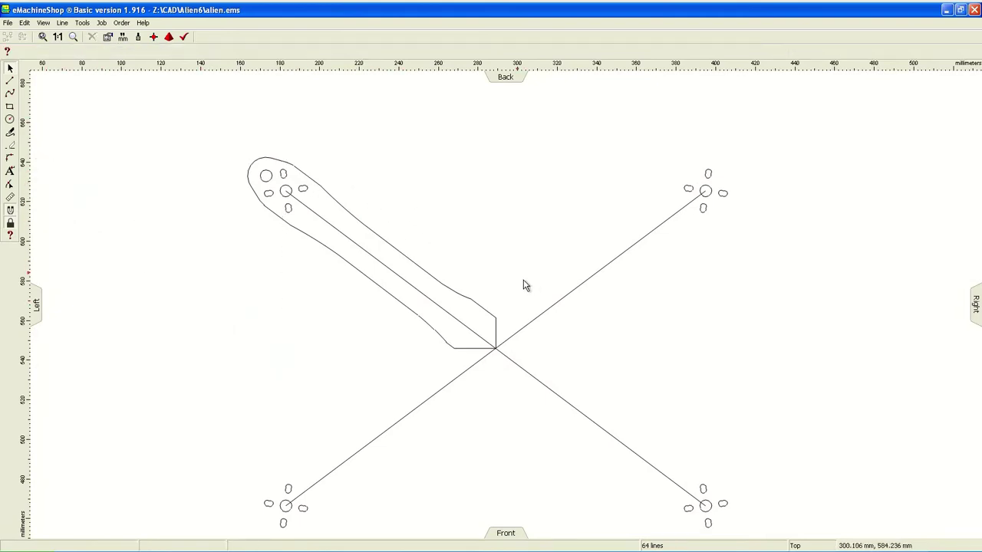
{"action": "key", "text": "ctrl+v"}
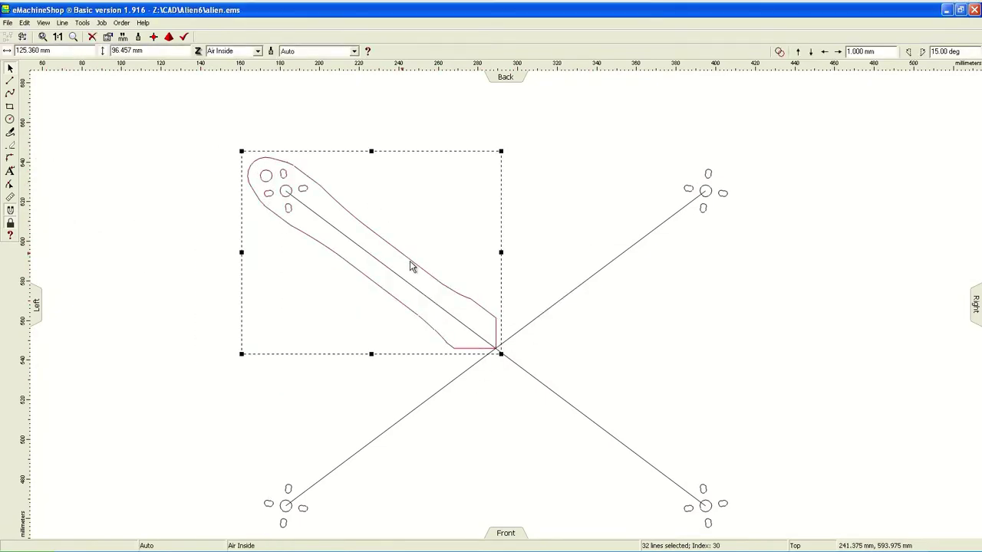
{"action": "mouse_move", "coordinate": [369, 196]}
{"action": "left_mouse_down"}
{"action": "mouse_move", "coordinate": [350, 385]}
{"action": "mouse_move", "coordinate": [495, 349]}
{"action": "left_mouse_up"}
{"action": "left_click_drag", "start_coordinate": [184, 420], "coordinate": [279, 484]}
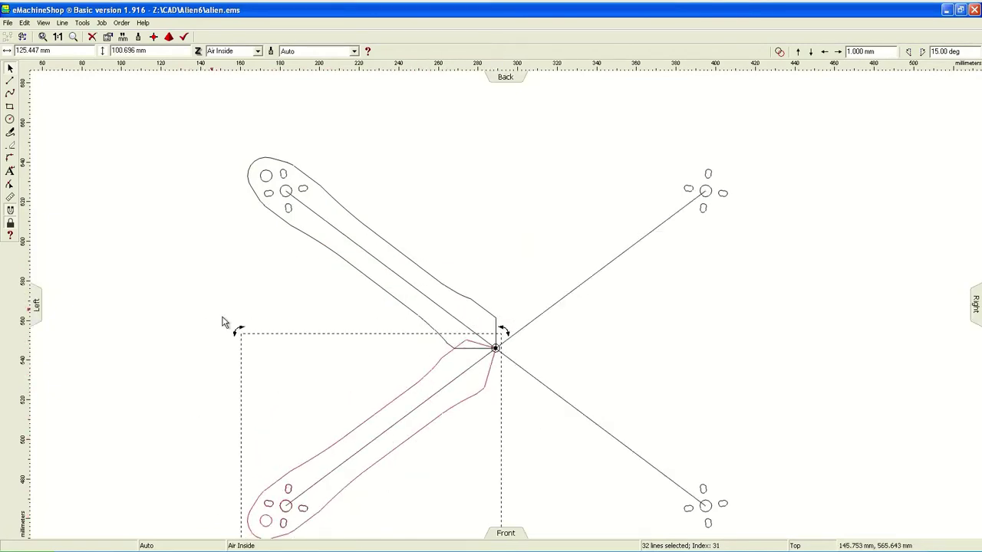
{"action": "left_click", "coordinate": [227, 323]}
Move the lower-left arm copy off the original arm
{"action": "left_click", "coordinate": [346, 392]}
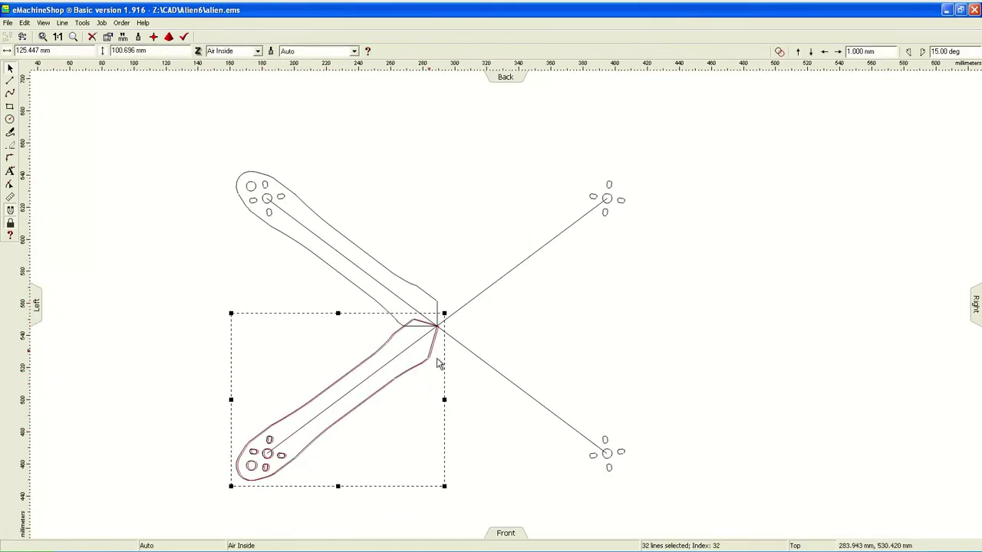
{"action": "scroll", "coordinate": [433, 381], "scroll_direction": "up", "scroll_amount": 2}
{"action": "scroll", "coordinate": [433, 381], "scroll_direction": "up", "scroll_amount": 2}
{"action": "left_click_drag", "start_coordinate": [465, 263], "coordinate": [465, 276]}
{"action": "left_click", "coordinate": [468, 382]}
{"action": "scroll", "coordinate": [468, 381], "scroll_direction": "down", "scroll_amount": 2}
{"action": "scroll", "coordinate": [468, 382], "scroll_direction": "down", "scroll_amount": 2}
Shift the lower-left arm up-left and drag another arm copy onto the lower arm
{"action": "left_click", "coordinate": [307, 467]}
{"action": "mouse_move", "coordinate": [306, 467]}
{"action": "left_mouse_down"}
{"action": "mouse_move", "coordinate": [248, 467]}
{"action": "mouse_move", "coordinate": [228, 523]}
{"action": "left_mouse_up"}
{"action": "left_click", "coordinate": [220, 482]}
{"action": "left_click", "coordinate": [228, 524]}
{"action": "left_click_drag", "start_coordinate": [125, 375], "coordinate": [278, 491]}
{"action": "left_click", "coordinate": [545, 272]}
{"action": "mouse_move", "coordinate": [247, 388]}
{"action": "left_mouse_down"}
{"action": "mouse_move", "coordinate": [394, 422]}
{"action": "mouse_move", "coordinate": [565, 410]}
{"action": "left_mouse_up"}
Rotate the arm copy 45° and align its top with the centre so it points lower-right
{"action": "key", "text": "ctrl+r"}
{"action": "type", "text": "45"}
{"action": "key", "text": "Return"}
{"action": "left_click_drag", "start_coordinate": [601, 338], "coordinate": [510, 300]}
{"action": "scroll", "coordinate": [449, 410], "scroll_direction": "down", "scroll_amount": 2}
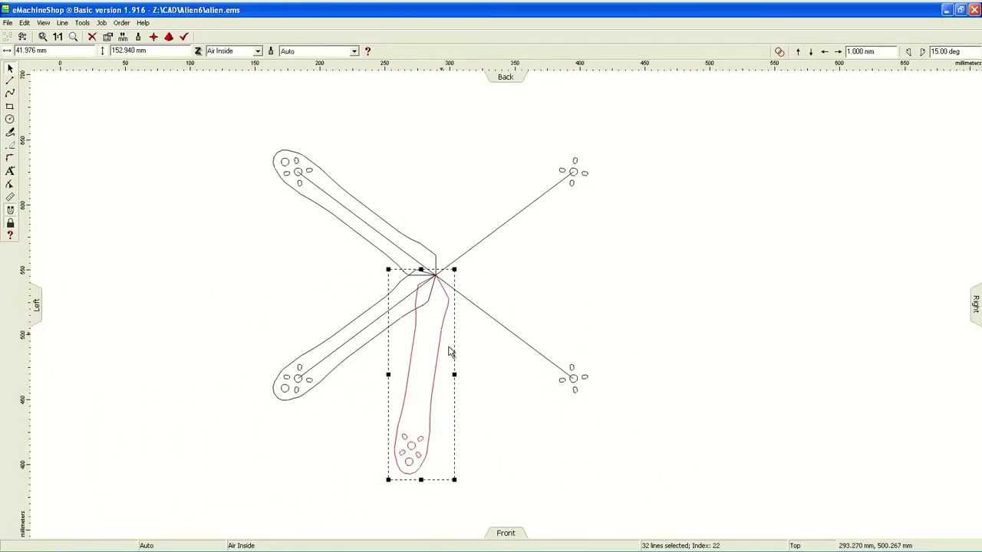
{"action": "scroll", "coordinate": [453, 276], "scroll_direction": "up", "scroll_amount": 3}
{"action": "left_click", "coordinate": [453, 277]}
{"action": "left_click_drag", "start_coordinate": [377, 234], "coordinate": [351, 416]}
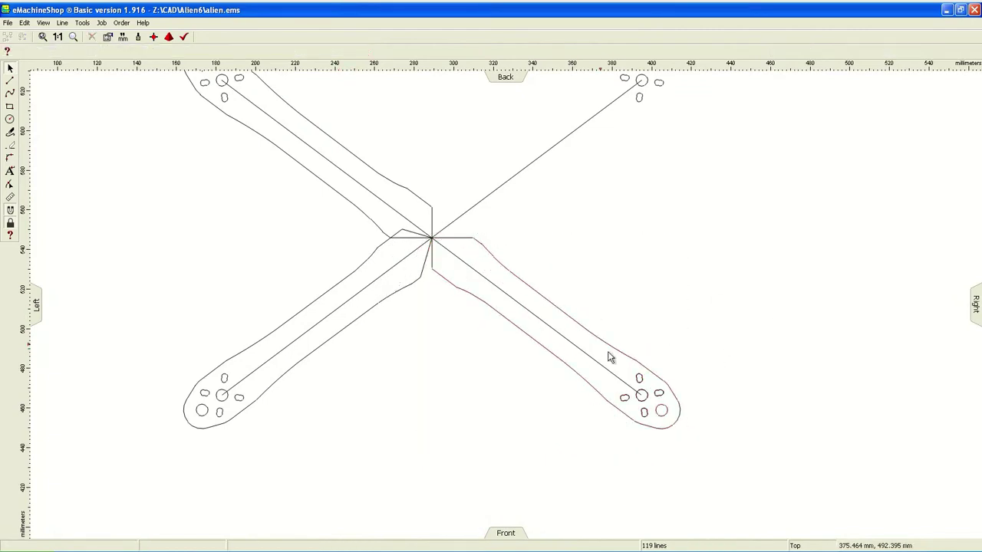
{"action": "left_click_drag", "start_coordinate": [606, 354], "coordinate": [762, 462]}
{"action": "left_click", "coordinate": [596, 461]}
Move the next arm copy away from the other arms
{"action": "scroll", "coordinate": [483, 408], "scroll_direction": "down", "scroll_amount": 1}
{"action": "left_click", "coordinate": [550, 284]}
{"action": "mouse_move", "coordinate": [537, 360]}
{"action": "left_mouse_down"}
{"action": "mouse_move", "coordinate": [629, 337]}
{"action": "mouse_move", "coordinate": [565, 227]}
{"action": "mouse_move", "coordinate": [576, 219]}
{"action": "left_mouse_up"}
Rotate the moved arm copy so it points upper-right
{"action": "left_click", "coordinate": [576, 220]}
{"action": "left_click_drag", "start_coordinate": [639, 186], "coordinate": [585, 184]}
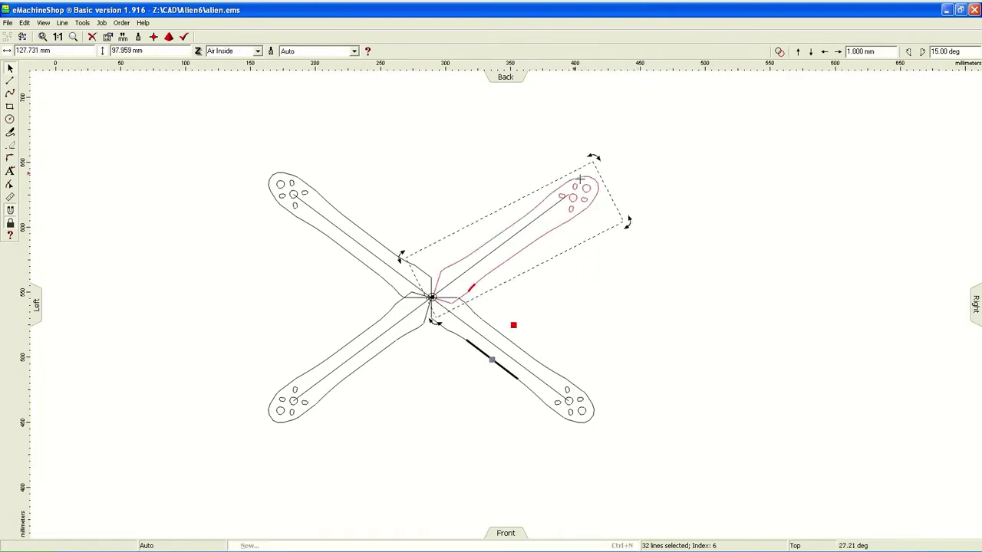
{"action": "scroll", "coordinate": [467, 236], "scroll_direction": "up", "scroll_amount": 2}
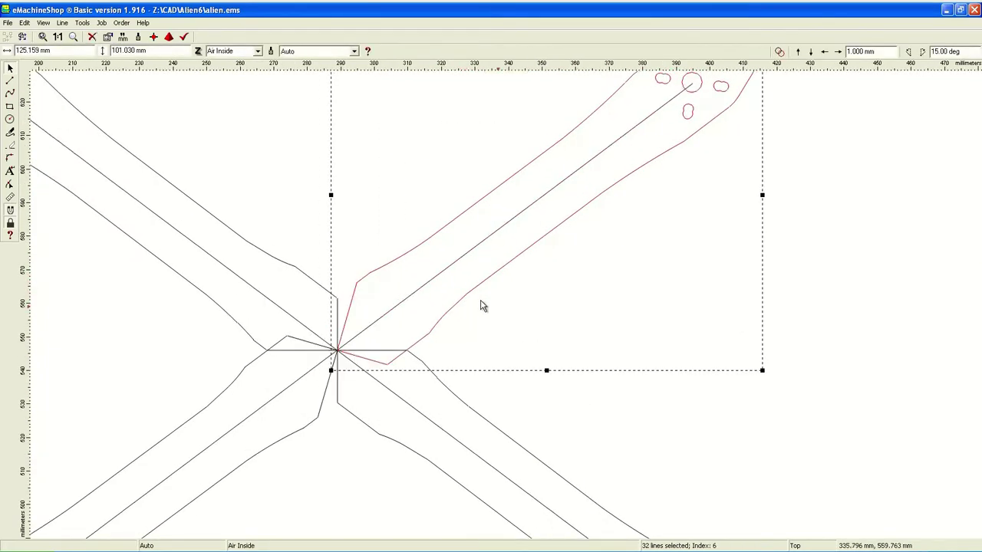
{"action": "scroll", "coordinate": [475, 303], "scroll_direction": "down", "scroll_amount": 1}
{"action": "left_click", "coordinate": [507, 295]}
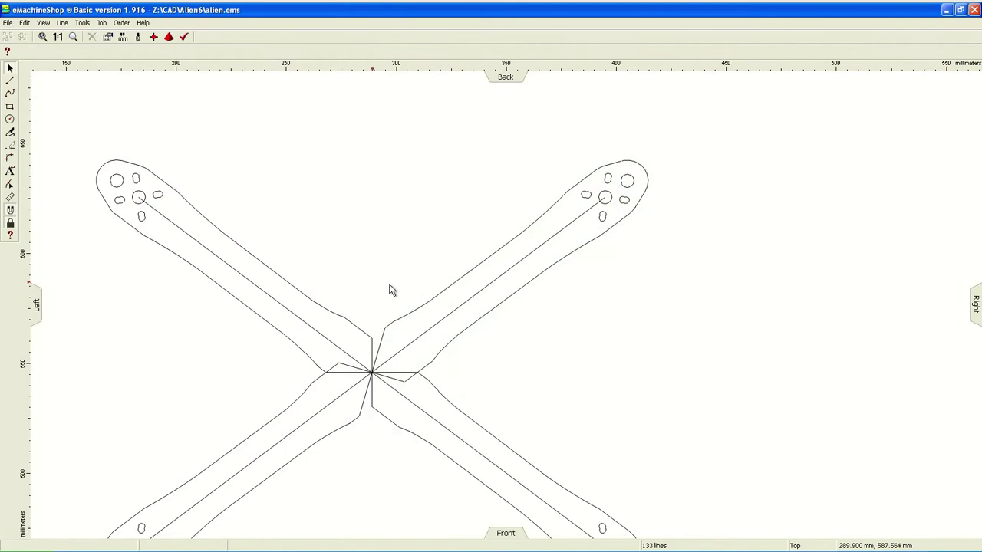
{"action": "scroll", "coordinate": [366, 262], "scroll_direction": "down", "scroll_amount": 2}
{"action": "scroll", "coordinate": [401, 182], "scroll_direction": "up", "scroll_amount": 1}
Select and delete the short crossing lines at the centre of the X
{"action": "left_click", "coordinate": [62, 22]}
{"action": "left_click", "coordinate": [290, 166]}
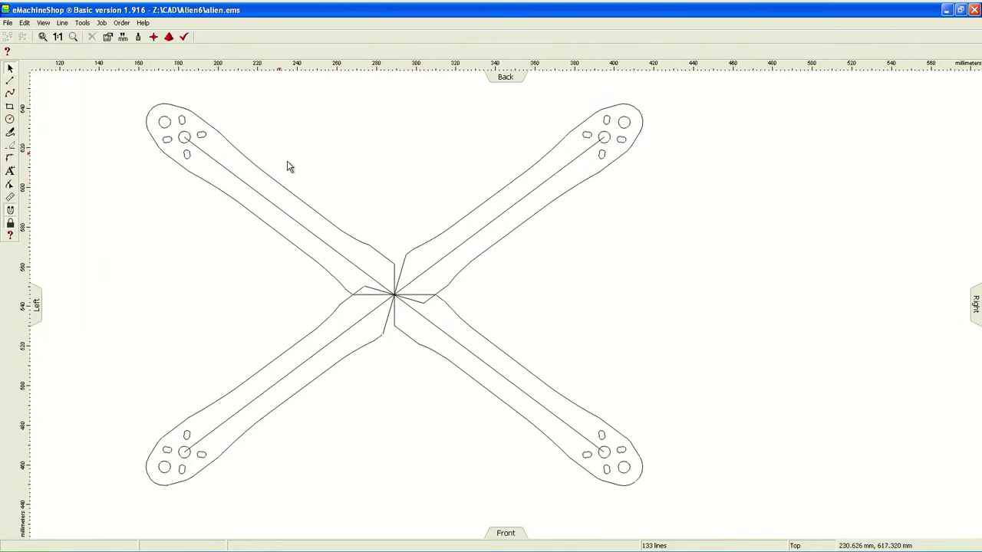
{"action": "left_click", "coordinate": [316, 213]}
{"action": "left_click", "coordinate": [462, 227]}
{"action": "left_click", "coordinate": [469, 241]}
{"action": "left_click", "coordinate": [458, 305]}
{"action": "left_click", "coordinate": [410, 284]}
{"action": "key", "text": "Delete"}
{"action": "left_click", "coordinate": [414, 267]}
{"action": "scroll", "coordinate": [423, 258], "scroll_direction": "up", "scroll_amount": 1}
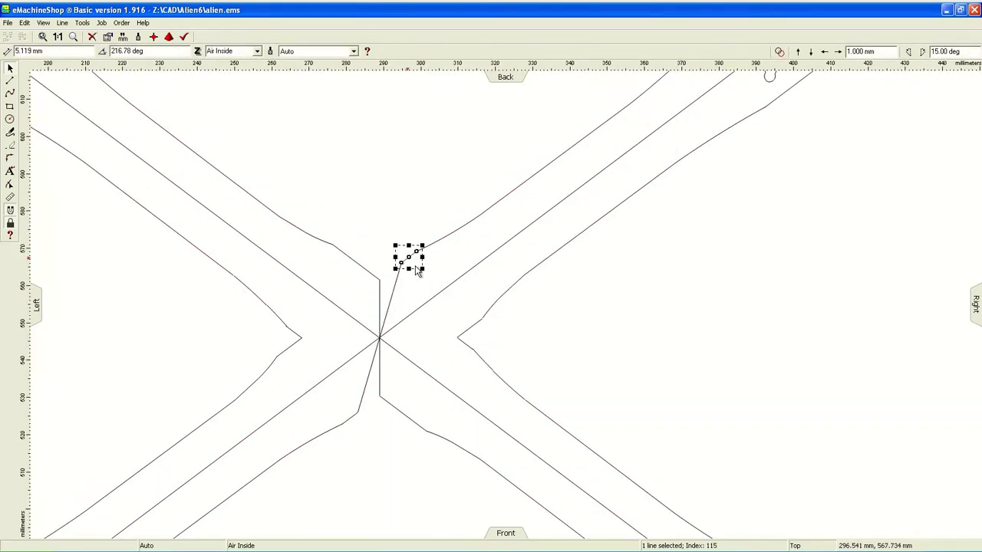
Delete the lower-left centre diagonal, extend its segment to the vertical line, and draw a horizontal centre line
{"action": "left_click", "coordinate": [350, 411]}
{"action": "key", "text": "Delete"}
{"action": "left_click_drag", "start_coordinate": [357, 415], "coordinate": [380, 397]}
{"action": "left_click", "coordinate": [183, 223]}
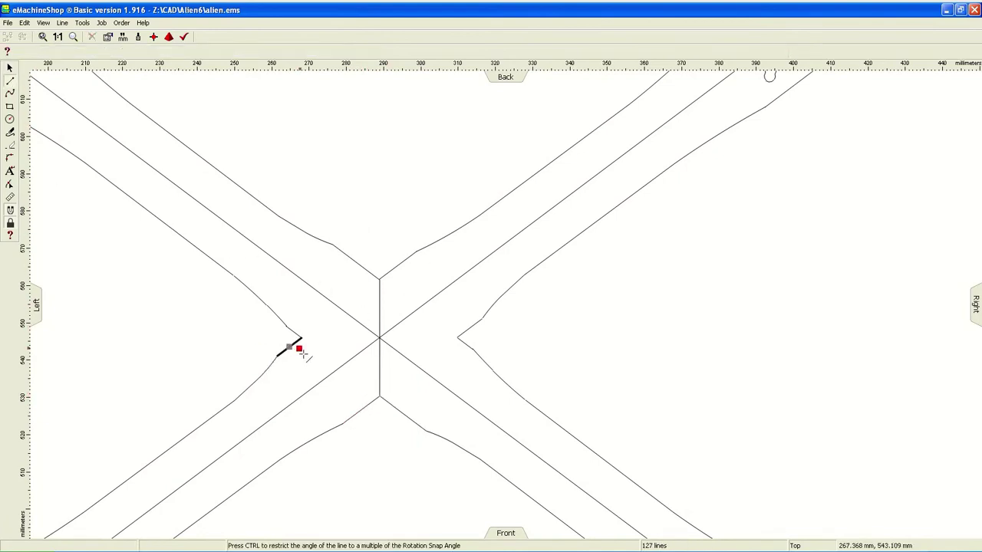
{"action": "left_click_drag", "start_coordinate": [301, 351], "coordinate": [397, 347]}
{"action": "scroll", "coordinate": [239, 368], "scroll_direction": "down", "scroll_amount": 3}
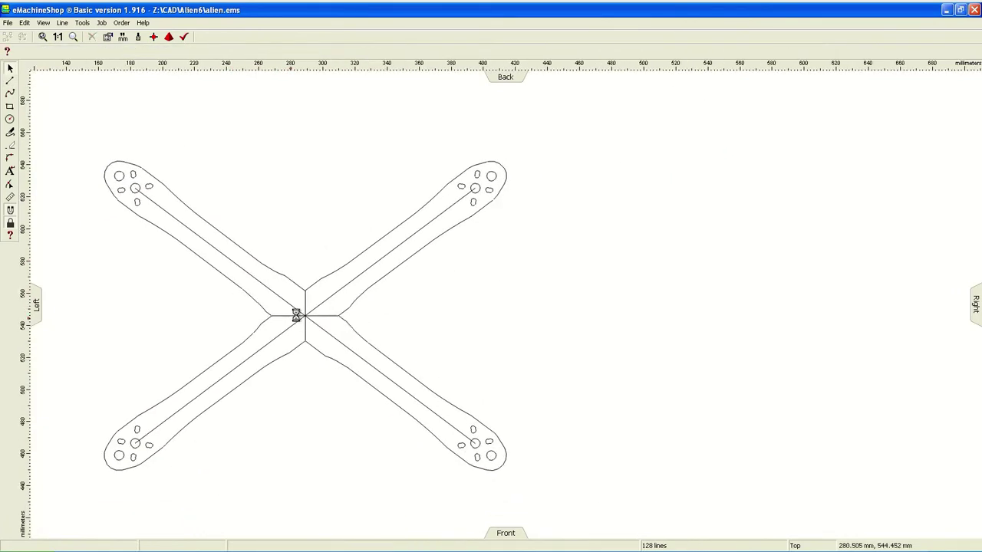
{"action": "key", "text": "Escape"}
{"action": "left_click", "coordinate": [10, 106]}
{"action": "left_click", "coordinate": [268, 138]}
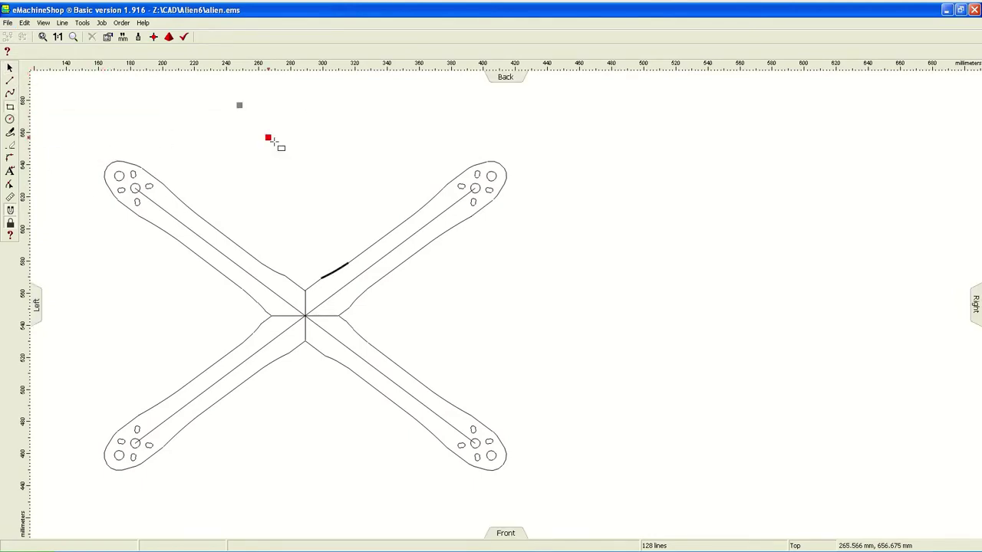
Draw a 30 by 30 mm square above the frame
{"action": "left_click", "coordinate": [338, 199]}
{"action": "type", "text": "30"}
{"action": "key", "text": "Tab"}
{"action": "type", "text": "30"}
{"action": "key", "text": "Return"}
{"action": "scroll", "coordinate": [299, 166], "scroll_direction": "up", "scroll_amount": 2}
Add 3 mm holes at the square's top corners and copy them to the bottom corners
{"action": "left_click", "coordinate": [10, 119]}
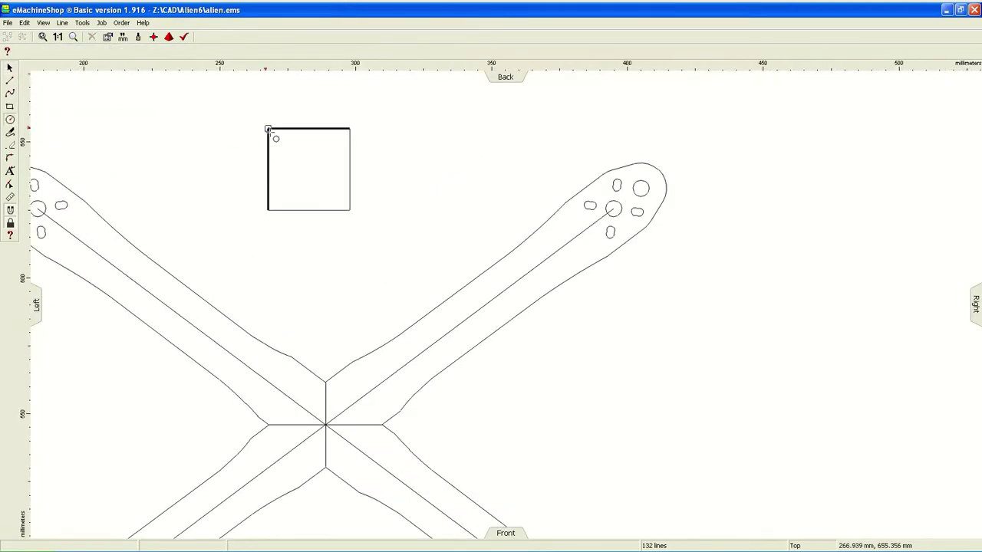
{"action": "left_click", "coordinate": [268, 127]}
{"action": "scroll", "coordinate": [318, 161], "scroll_direction": "up", "scroll_amount": 2}
{"action": "left_click", "coordinate": [402, 141]}
{"action": "key", "text": "Escape"}
{"action": "mouse_move", "coordinate": [218, 121]}
{"action": "left_mouse_down"}
{"action": "mouse_move", "coordinate": [433, 170]}
{"action": "mouse_move", "coordinate": [427, 292]}
{"action": "left_mouse_up"}
Move the square with its four holes onto the centre of the X frame
{"action": "key", "text": "ctrl+a"}
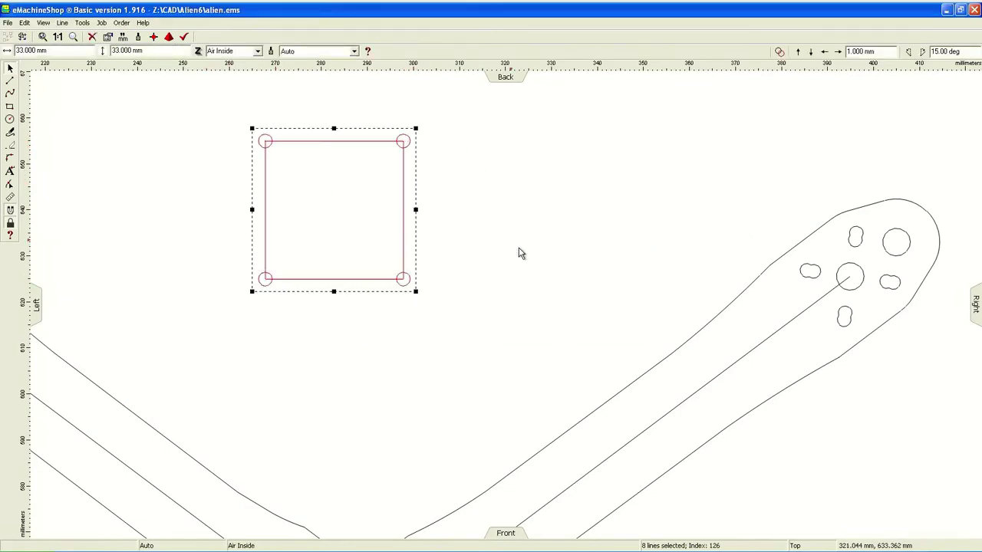
{"action": "scroll", "coordinate": [519, 252], "scroll_direction": "down", "scroll_amount": 2}
{"action": "left_click_drag", "start_coordinate": [270, 160], "coordinate": [270, 337]}
{"action": "scroll", "coordinate": [355, 307], "scroll_direction": "up", "scroll_amount": 2}
{"action": "scroll", "coordinate": [363, 453], "scroll_direction": "up", "scroll_amount": 1}
{"action": "left_click", "coordinate": [587, 352]}
{"action": "scroll", "coordinate": [529, 346], "scroll_direction": "down", "scroll_amount": 1}
{"action": "scroll", "coordinate": [353, 345], "scroll_direction": "down", "scroll_amount": 3}
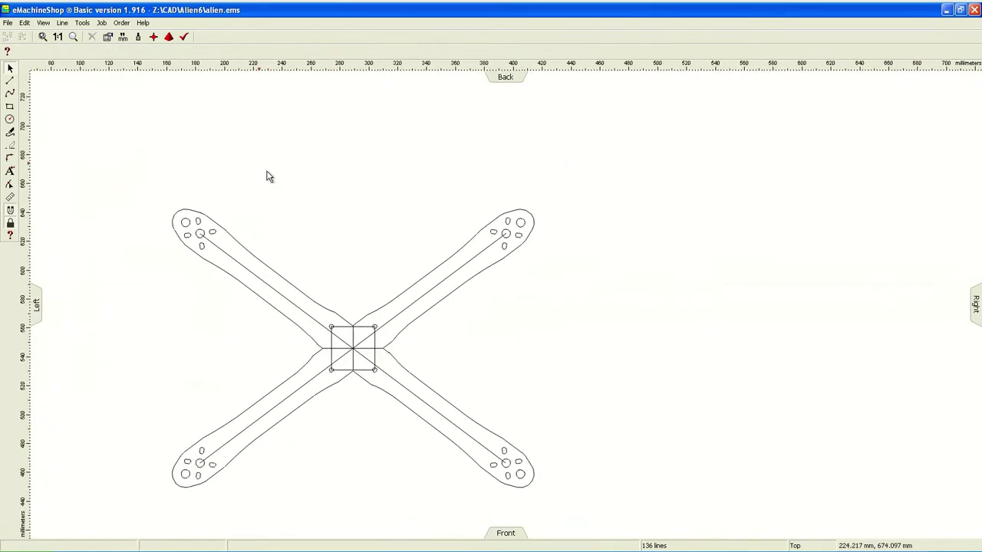
Box-select the upper-left and lower-left arms and the horizontal centre line to check them
{"action": "scroll", "coordinate": [270, 230], "scroll_direction": "up", "scroll_amount": 1}
{"action": "left_click_drag", "start_coordinate": [101, 141], "coordinate": [387, 395]}
{"action": "scroll", "coordinate": [386, 393], "scroll_direction": "up", "scroll_amount": 2}
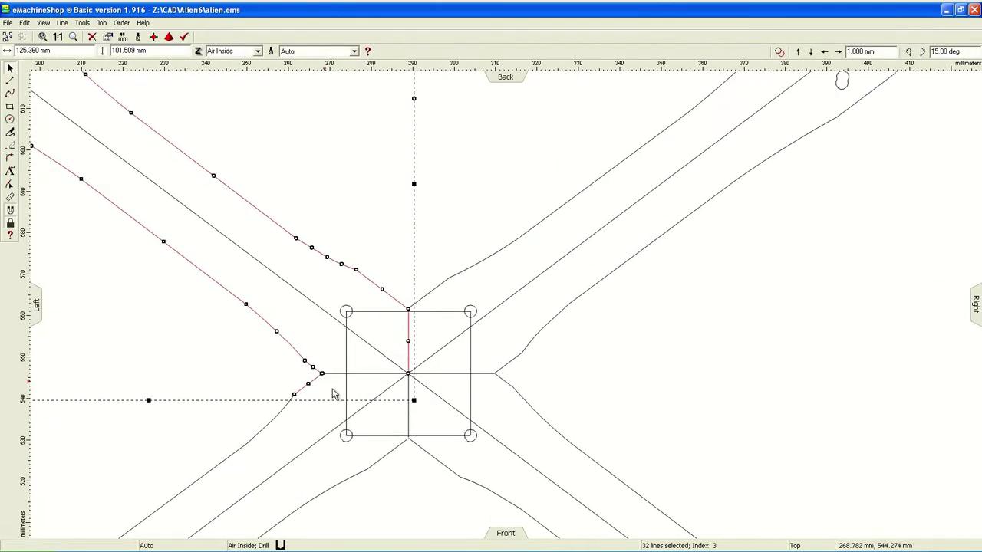
{"action": "left_click", "coordinate": [501, 375]}
{"action": "scroll", "coordinate": [285, 367], "scroll_direction": "down", "scroll_amount": 2}
{"action": "left_click_drag", "start_coordinate": [72, 127], "coordinate": [417, 390]}
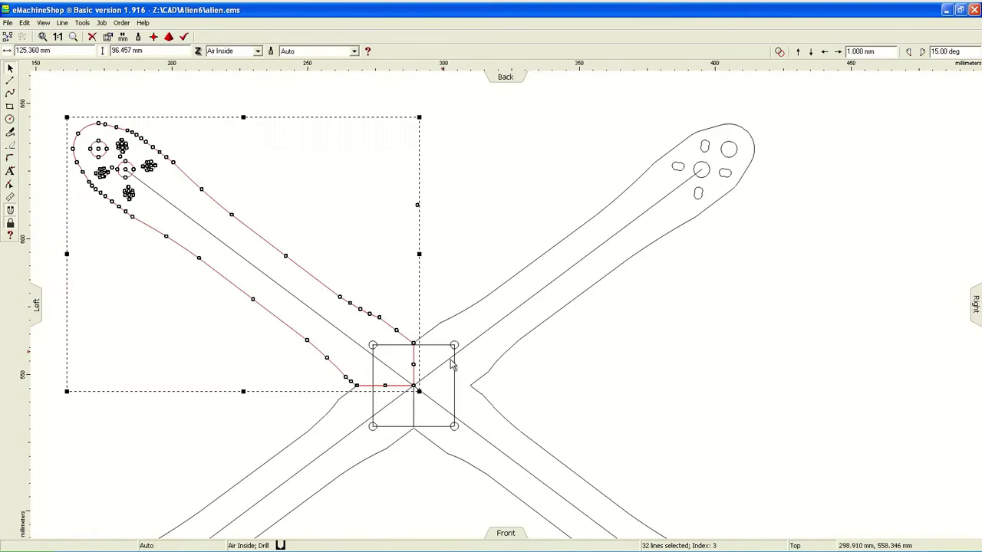
{"action": "scroll", "coordinate": [355, 407], "scroll_direction": "up", "scroll_amount": 2}
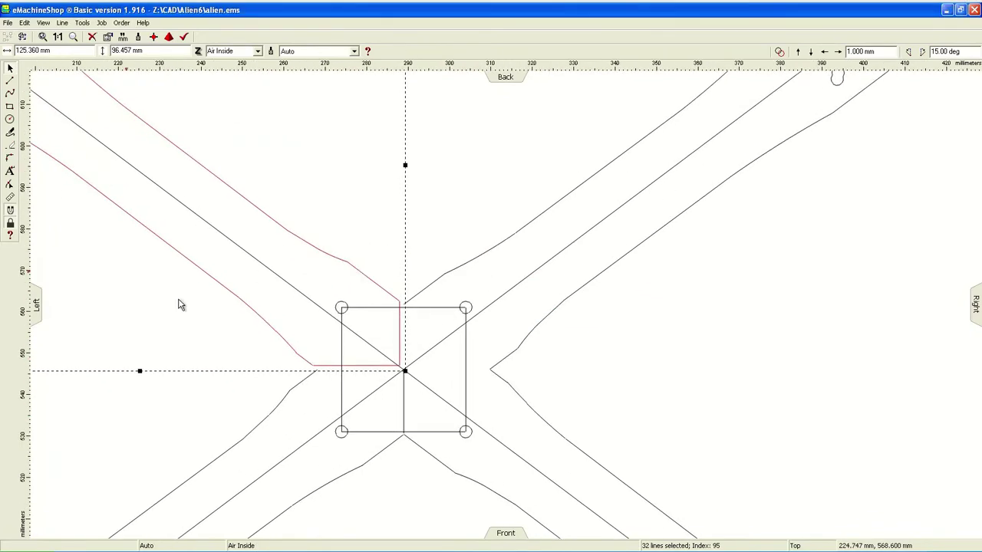
{"action": "left_click", "coordinate": [407, 369]}
{"action": "scroll", "coordinate": [418, 376], "scroll_direction": "down", "scroll_amount": 2}
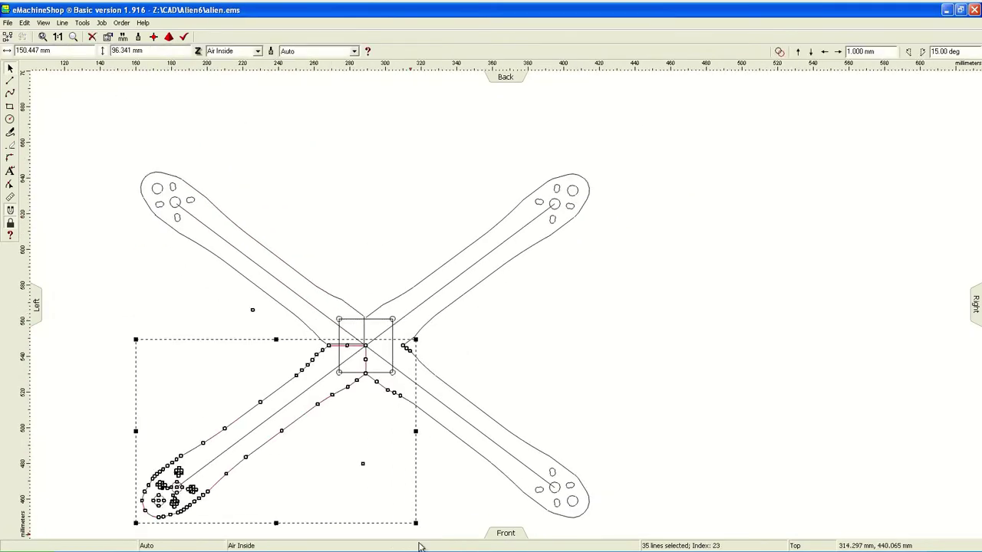
{"action": "left_click_drag", "start_coordinate": [97, 325], "coordinate": [409, 537]}
{"action": "scroll", "coordinate": [396, 389], "scroll_direction": "up", "scroll_amount": 1}
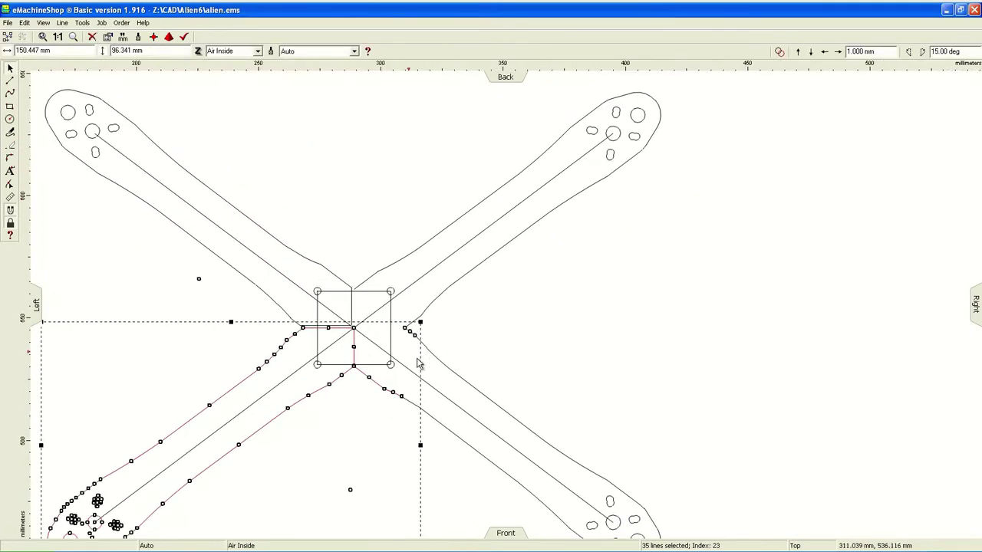
Draw the vertical line through the centre square down to the intersection
{"action": "key", "text": "l"}
{"action": "left_click", "coordinate": [352, 334]}
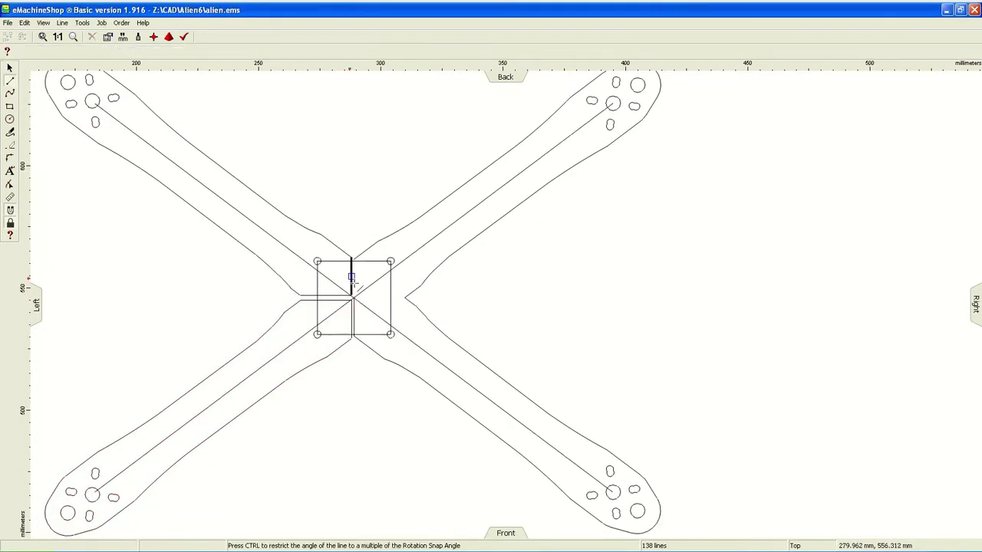
{"action": "scroll", "coordinate": [694, 535], "scroll_direction": "down", "scroll_amount": 1}
{"action": "left_click_drag", "start_coordinate": [673, 526], "coordinate": [474, 374]}
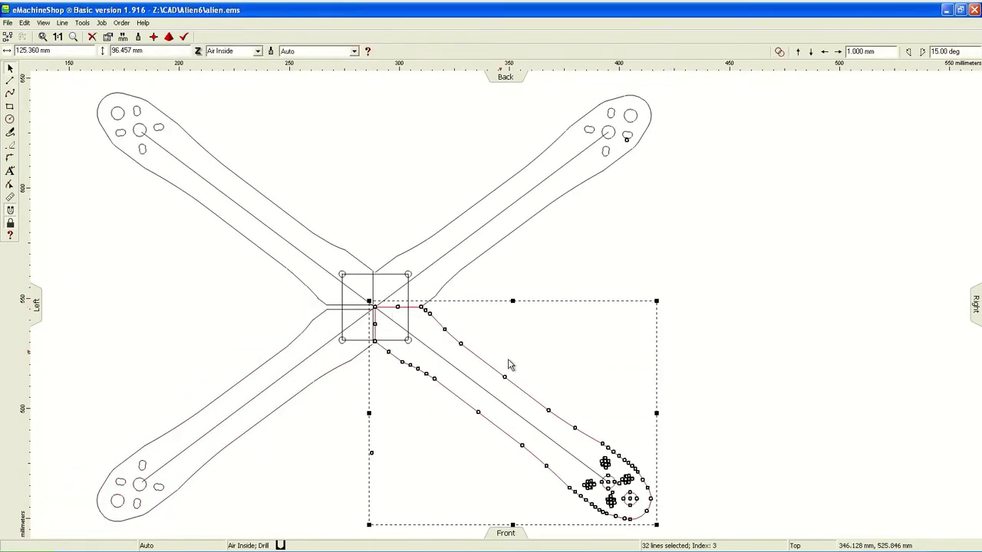
{"action": "key", "text": "l"}
{"action": "left_click", "coordinate": [609, 483]}
Box-select the upper-right and upper-left arm outlines to check them, then deselect
{"action": "scroll", "coordinate": [377, 309], "scroll_direction": "up", "scroll_amount": 3}
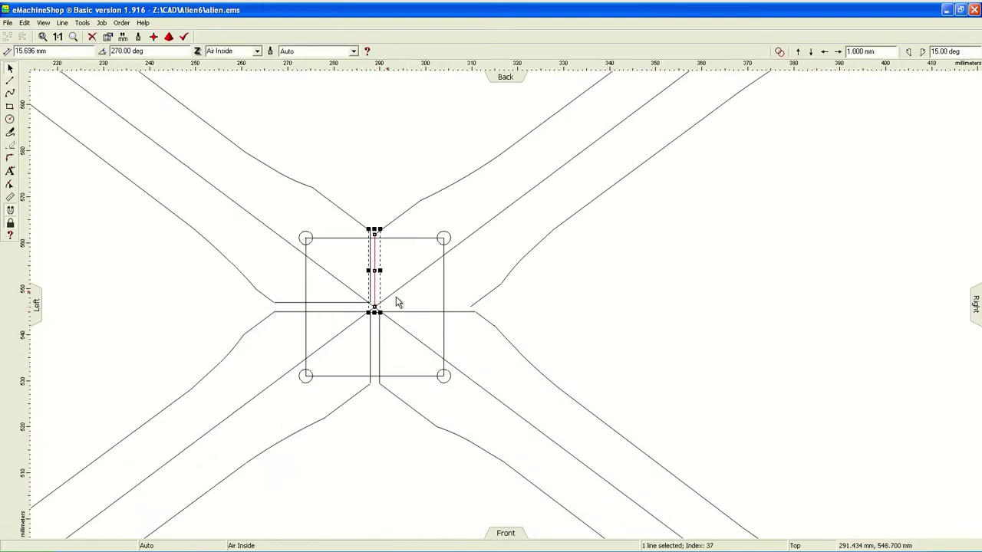
{"action": "scroll", "coordinate": [332, 342], "scroll_direction": "down", "scroll_amount": 4}
{"action": "left_click_drag", "start_coordinate": [237, 131], "coordinate": [522, 342]}
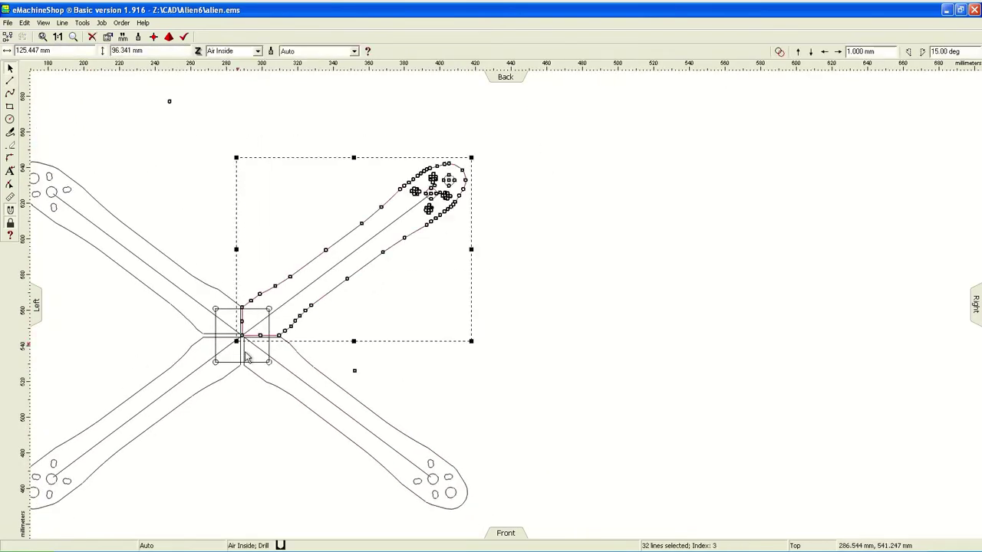
{"action": "left_click", "coordinate": [231, 382], "text": "shift"}
{"action": "left_click", "coordinate": [221, 300]}
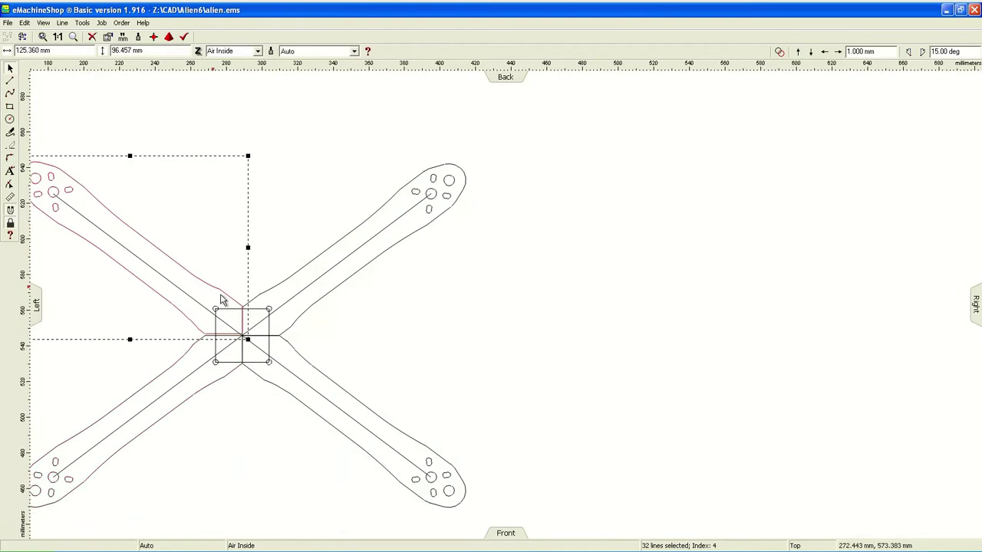
{"action": "left_click", "coordinate": [186, 225]}
{"action": "scroll", "coordinate": [187, 226], "scroll_direction": "down", "scroll_amount": 2}
{"action": "scroll", "coordinate": [383, 324], "scroll_direction": "down", "scroll_amount": 1}
{"action": "scroll", "coordinate": [384, 324], "scroll_direction": "up", "scroll_amount": 3}
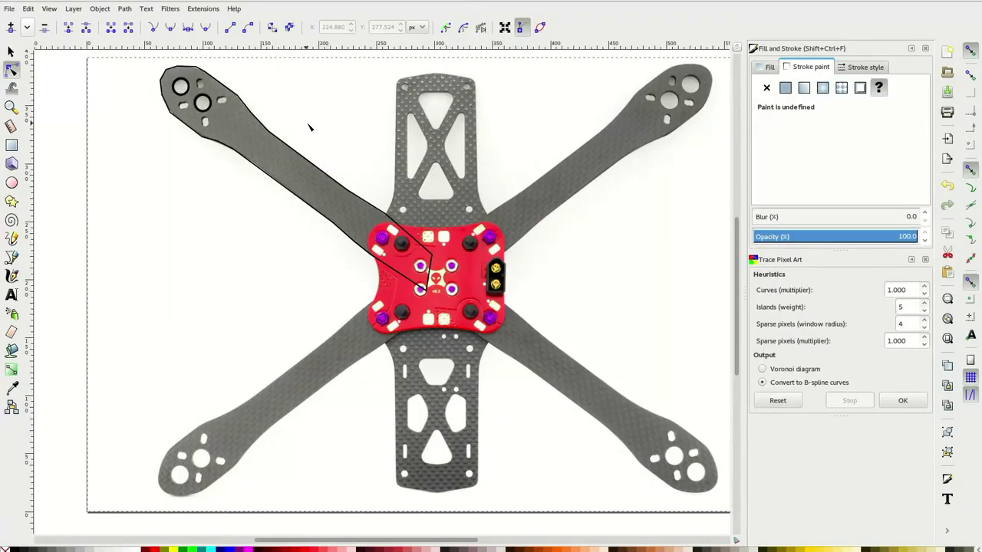
Trace a closed pen outline around the photo's centre plate
{"action": "left_click", "coordinate": [105, 87]}
{"action": "key", "text": "s"}
{"action": "key", "text": "b"}
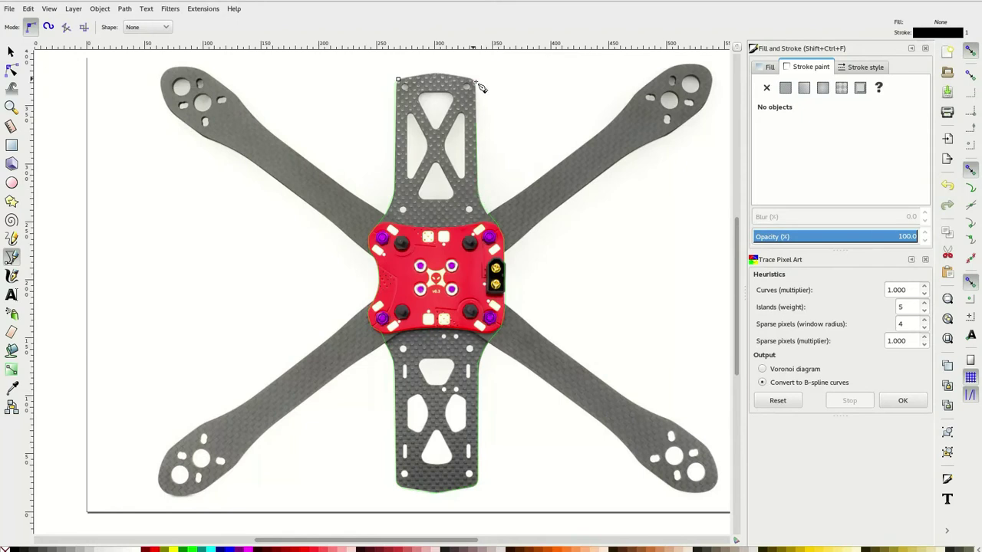
{"action": "left_click", "coordinate": [398, 79]}
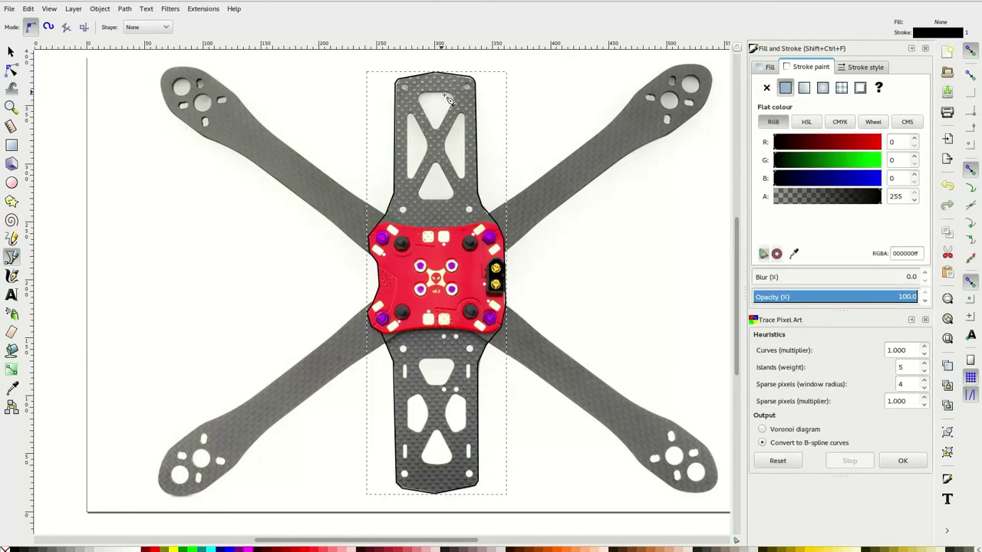
{"action": "key", "text": "Escape"}
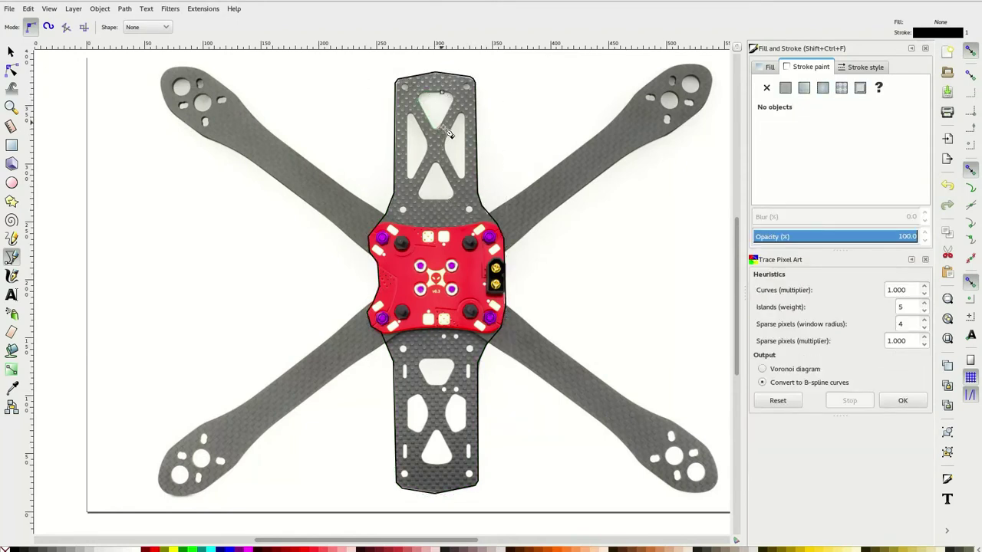
Outline the top triangular hole and the right and left holes
{"action": "left_click", "coordinate": [443, 92]}
{"action": "key", "text": "Escape"}
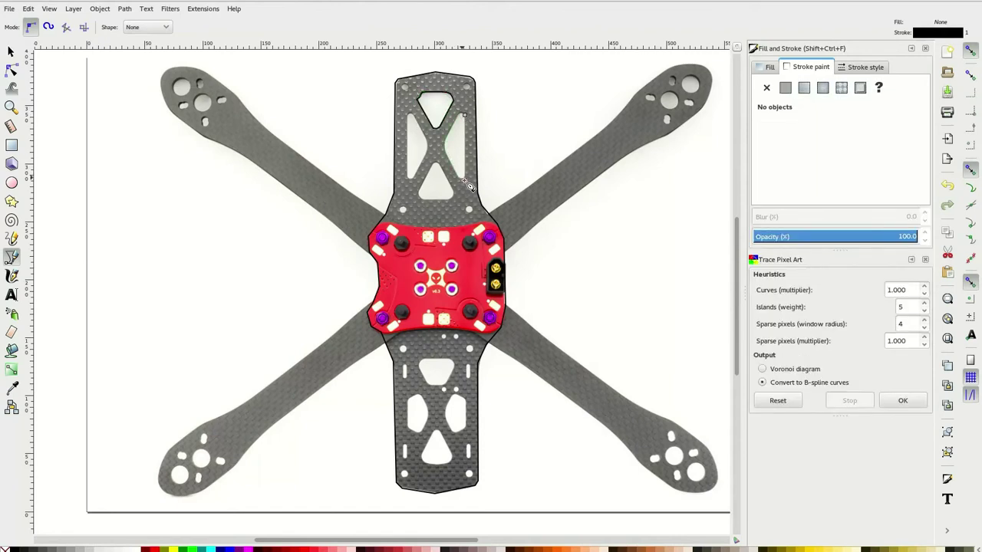
{"action": "left_click", "coordinate": [464, 116]}
{"action": "key", "text": "Escape"}
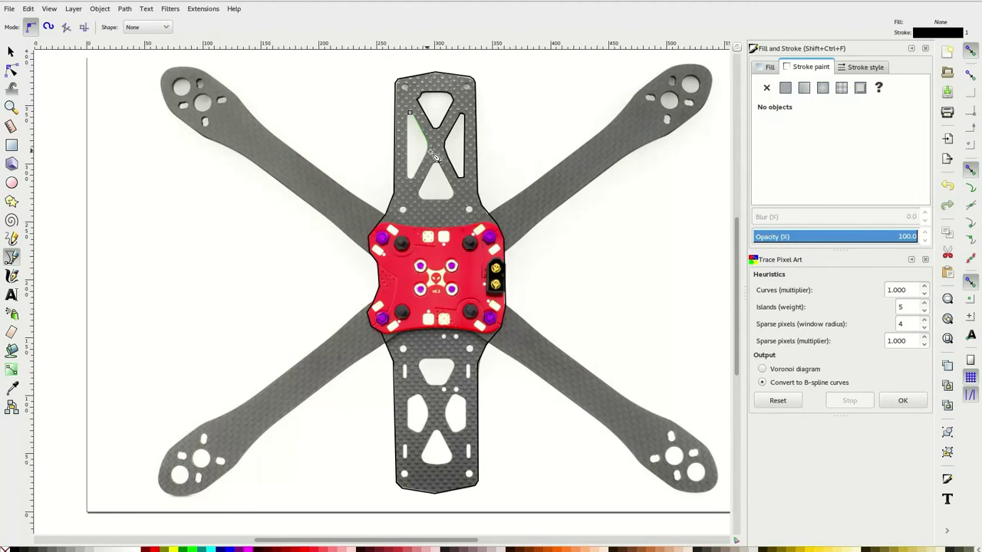
{"action": "left_click", "coordinate": [411, 115]}
{"action": "key", "text": "Escape"}
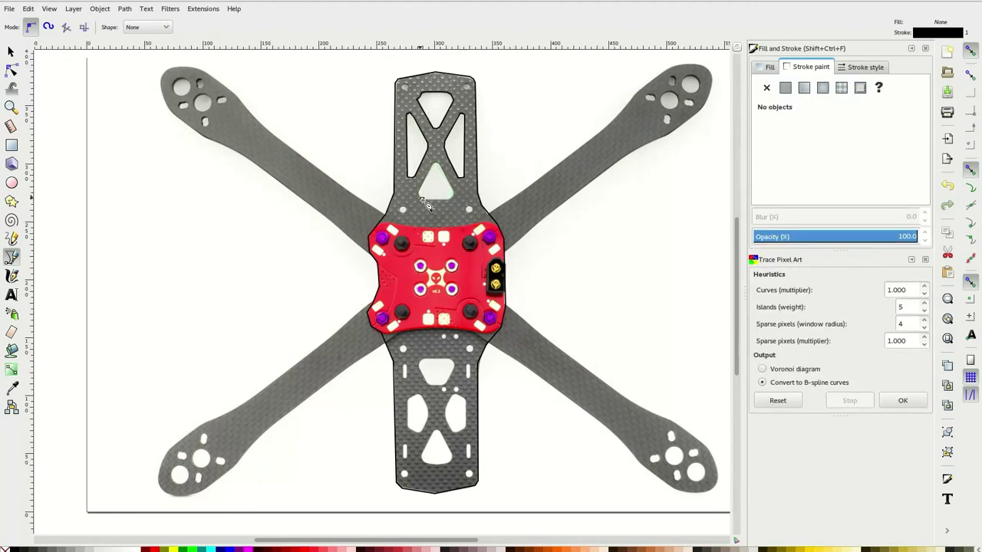
Outline the lower triangle, lower, right-middle and bottom triangular cut-outs, and a small mounting hole
{"action": "left_click", "coordinate": [424, 202]}
{"action": "key", "text": "Escape"}
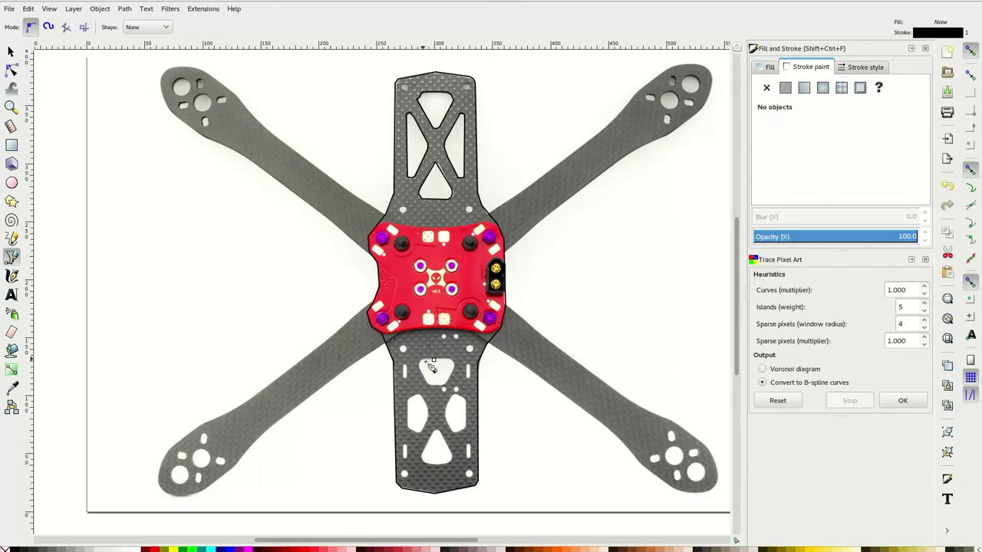
{"action": "left_click", "coordinate": [434, 359]}
{"action": "key", "text": "Escape"}
{"action": "left_click", "coordinate": [455, 393]}
{"action": "key", "text": "Escape"}
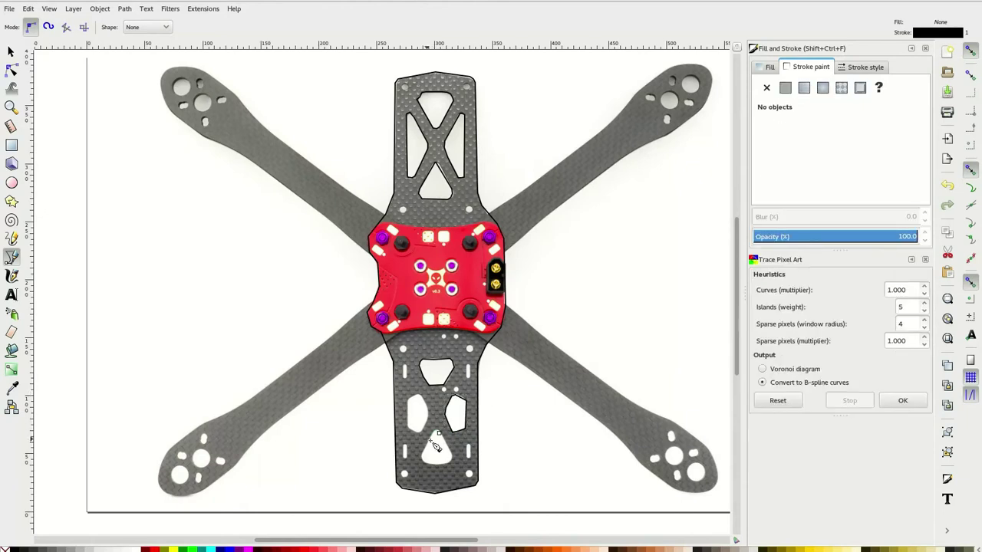
{"action": "left_click", "coordinate": [439, 435]}
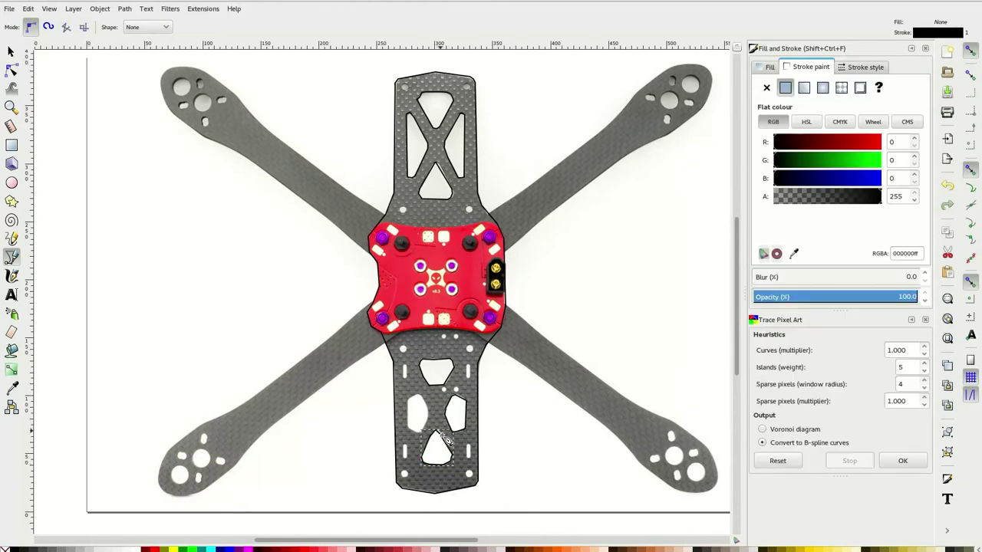
{"action": "key", "text": "Escape"}
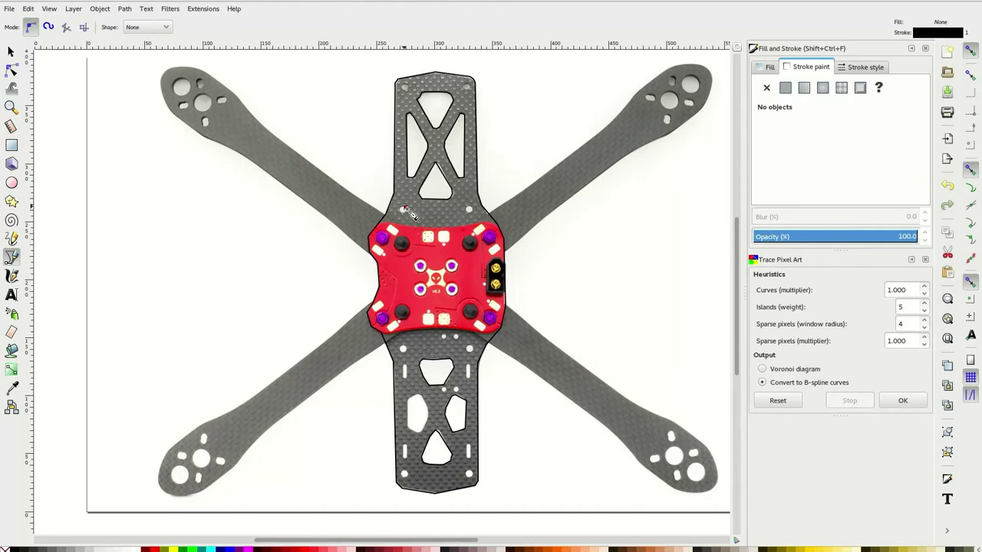
{"action": "left_click", "coordinate": [404, 210]}
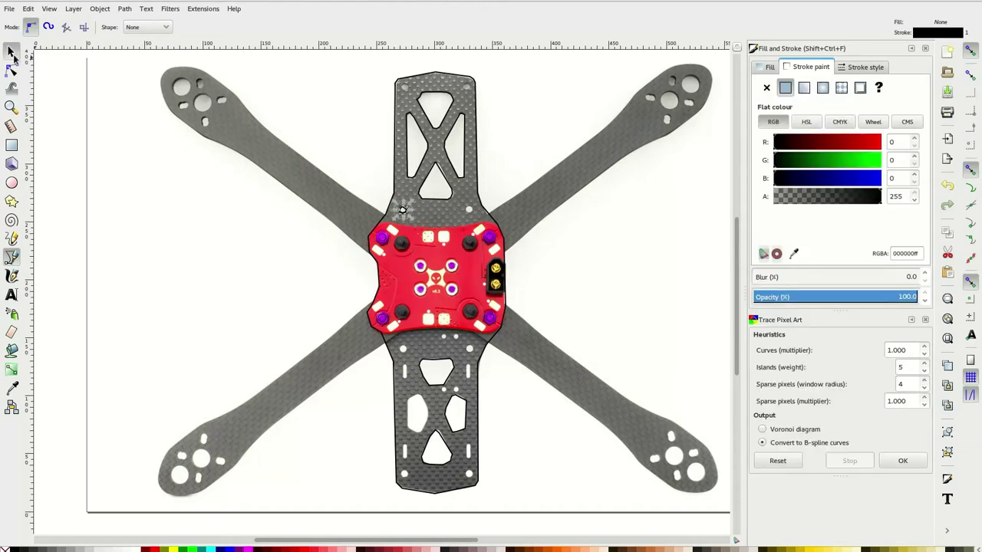
Drag the small hole outline onto each of the other mounting holes
{"action": "key", "text": "s"}
{"action": "left_click_drag", "start_coordinate": [473, 212], "coordinate": [478, 199]}
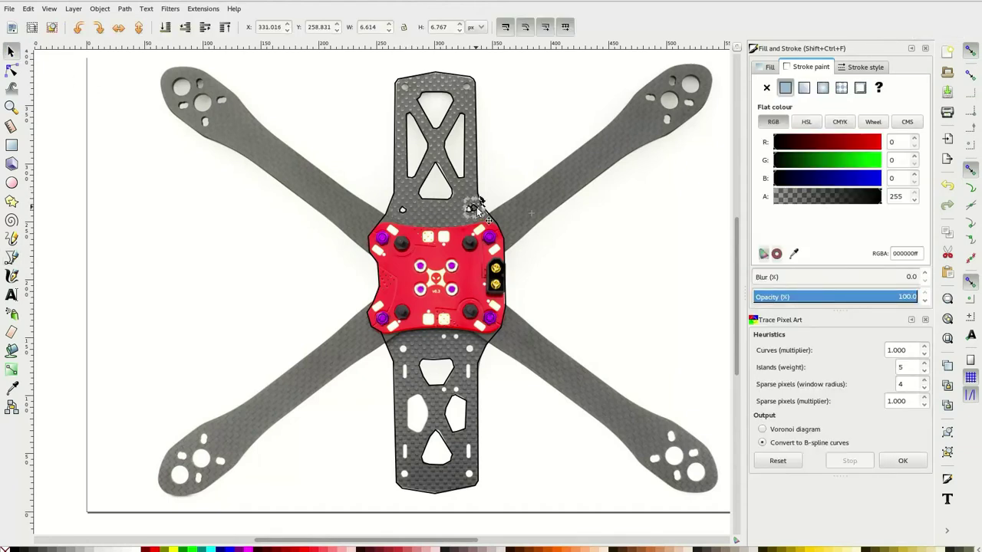
{"action": "left_click_drag", "start_coordinate": [477, 107], "coordinate": [466, 100]}
{"action": "left_click_drag", "start_coordinate": [467, 188], "coordinate": [481, 265]}
{"action": "mouse_move", "coordinate": [474, 349]}
{"action": "left_mouse_down"}
{"action": "mouse_move", "coordinate": [407, 350]}
{"action": "mouse_move", "coordinate": [464, 472]}
{"action": "left_mouse_up"}
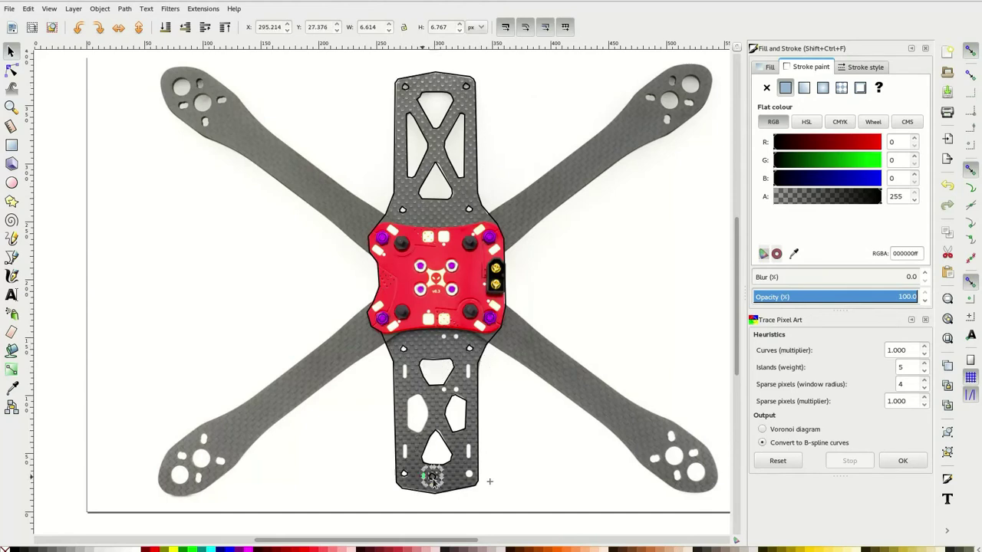
Draw a short slot path and move it onto the slot beside the lower cut-out
{"action": "left_click", "coordinate": [12, 238]}
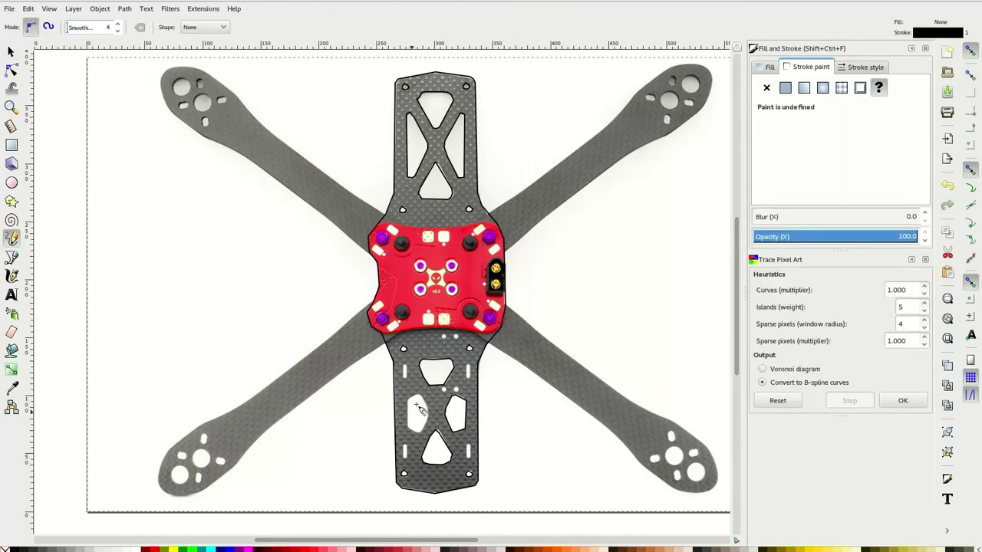
{"action": "key", "text": "s"}
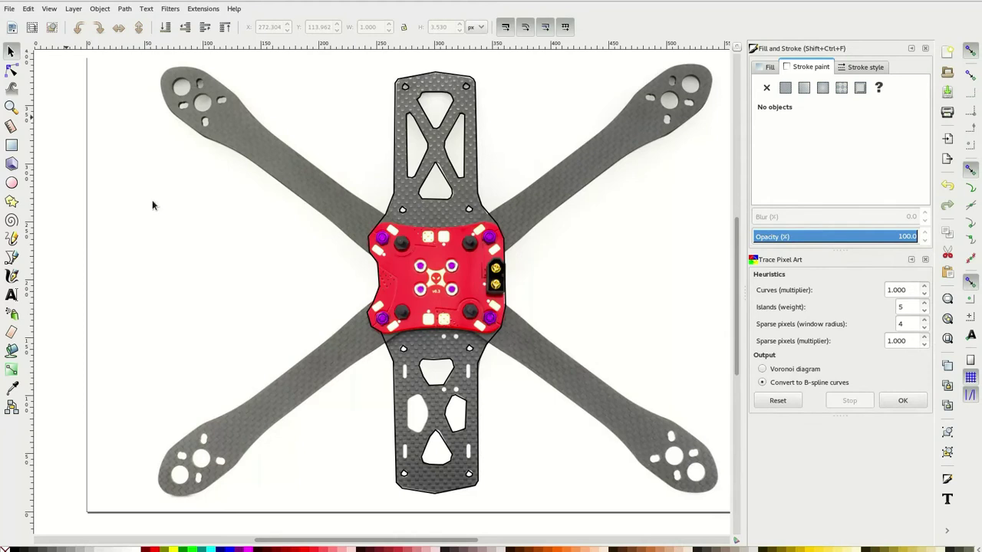
{"action": "left_click", "coordinate": [12, 258]}
{"action": "key", "text": "Return"}
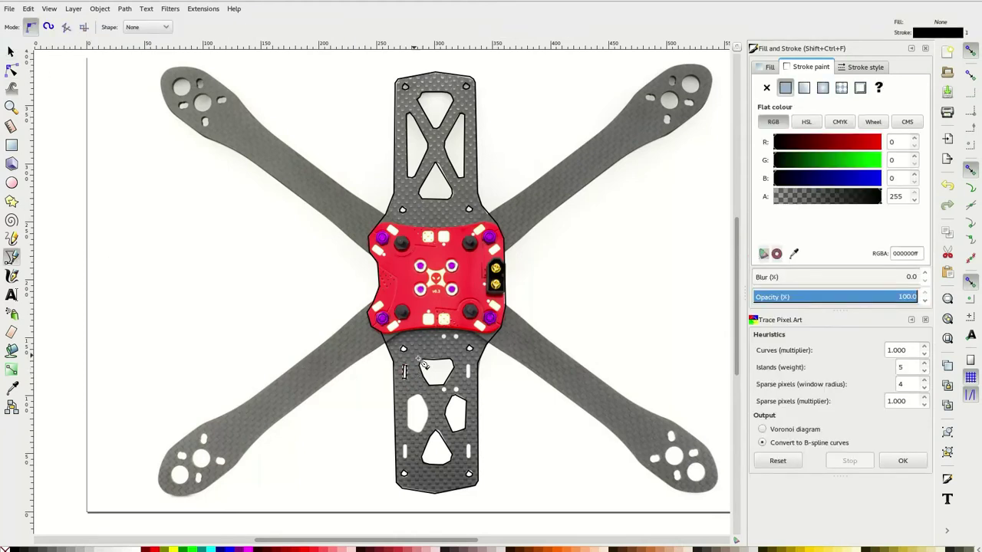
{"action": "key", "text": "s"}
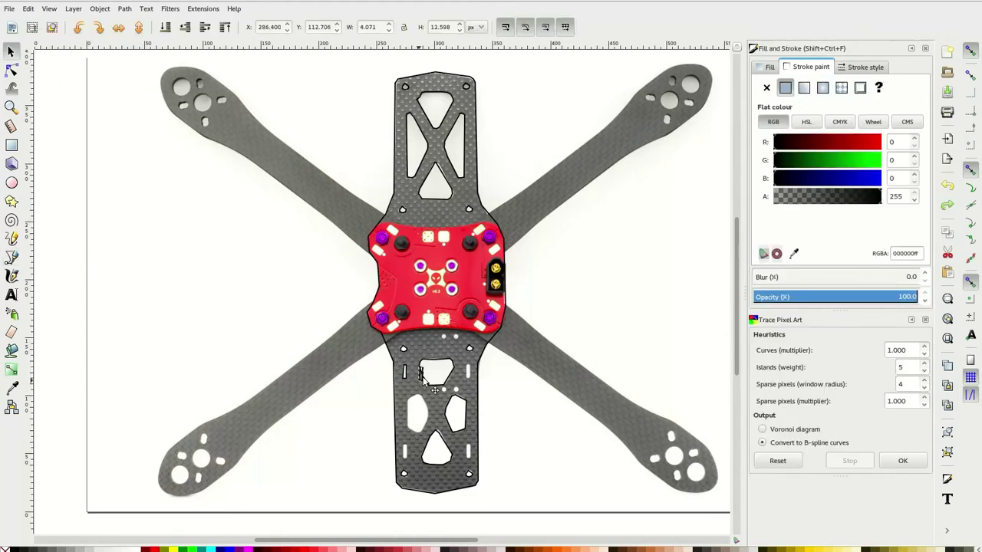
{"action": "mouse_move", "coordinate": [420, 374]}
{"action": "left_mouse_down"}
{"action": "mouse_move", "coordinate": [445, 408]}
{"action": "mouse_move", "coordinate": [474, 373]}
{"action": "left_mouse_up"}
{"action": "key", "text": "Escape"}
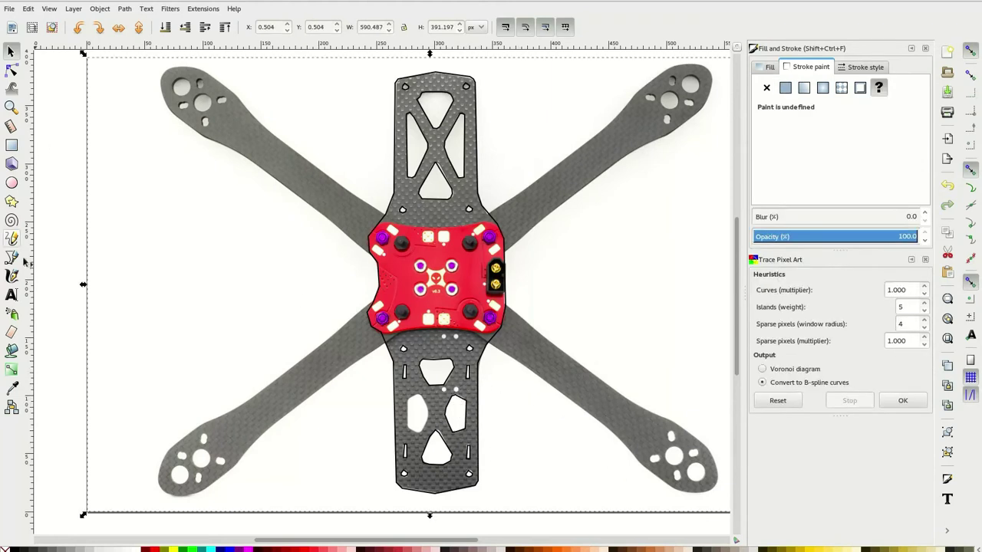
Pen-trace a closed outline around the lower-left cut-out
{"action": "key", "text": "b"}
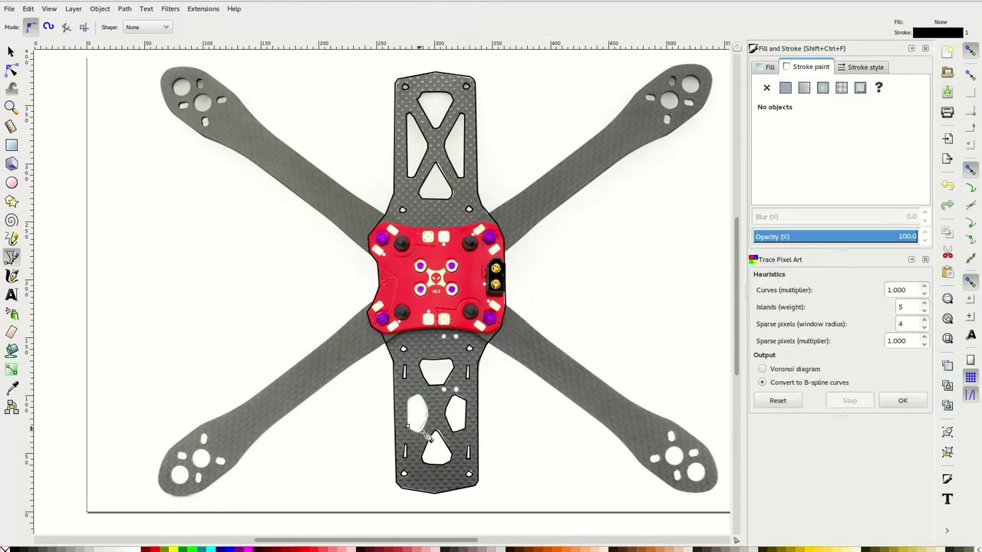
{"action": "left_click", "coordinate": [431, 431]}
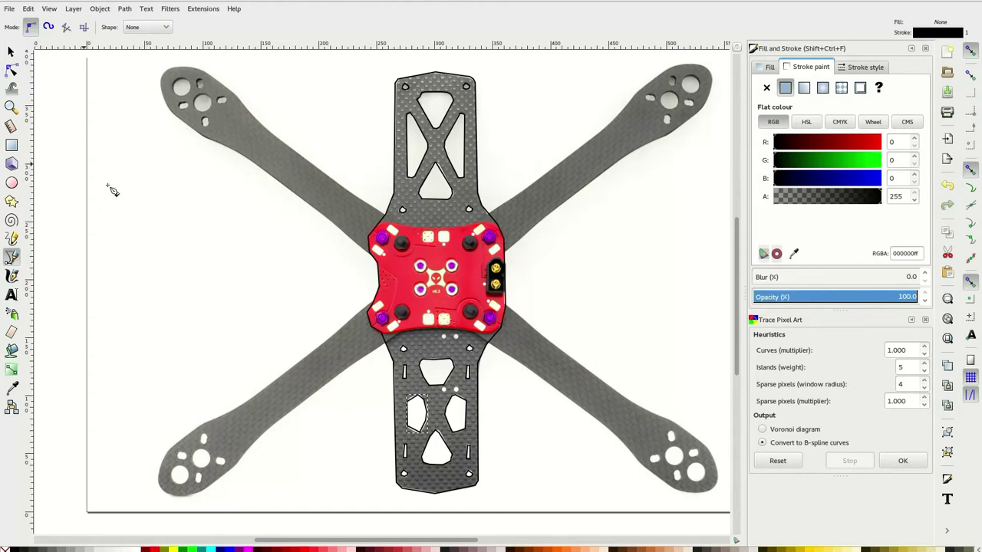
{"action": "key", "text": "n"}
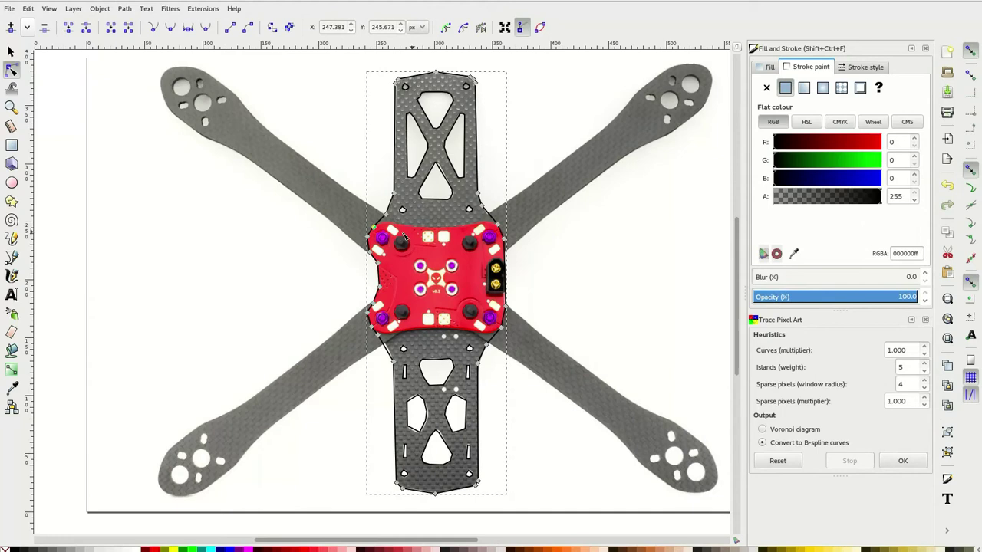
Nudge a corner node of the top triangular cut-out so it fits the photo more closely
{"action": "key", "text": "Escape"}
{"action": "left_click", "coordinate": [616, 294]}
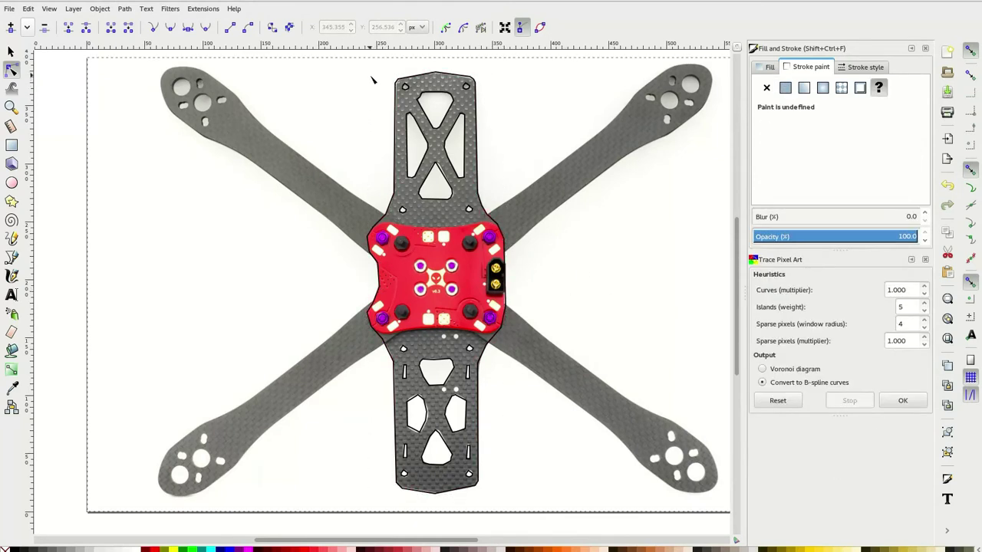
{"action": "left_click", "coordinate": [421, 99]}
{"action": "scroll", "coordinate": [425, 118], "scroll_direction": "up", "scroll_amount": 1, "text": "ctrl"}
{"action": "scroll", "coordinate": [430, 217], "scroll_direction": "up", "scroll_amount": 2, "text": "ctrl"}
{"action": "scroll", "coordinate": [397, 219], "scroll_direction": "up", "scroll_amount": 2, "text": "ctrl"}
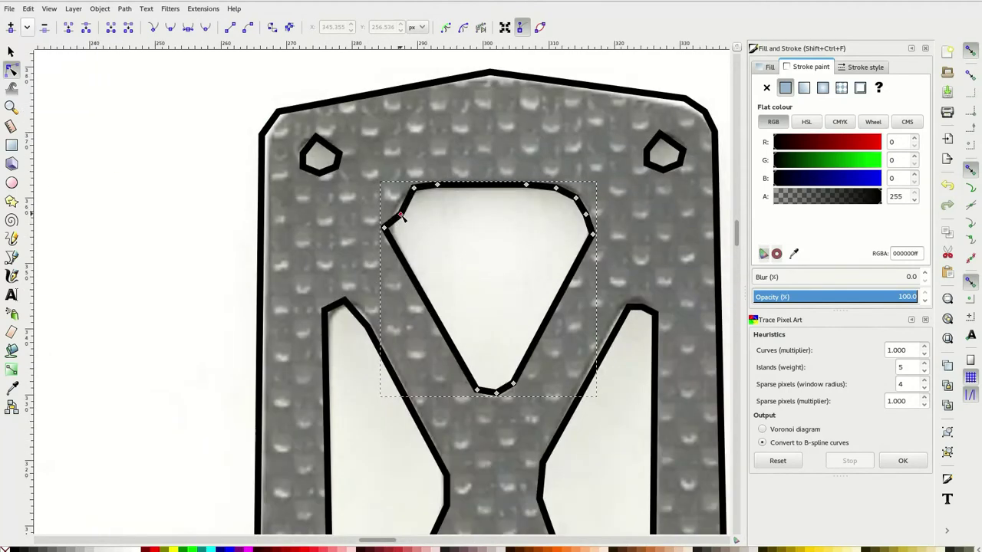
{"action": "left_click_drag", "start_coordinate": [393, 235], "coordinate": [398, 223]}
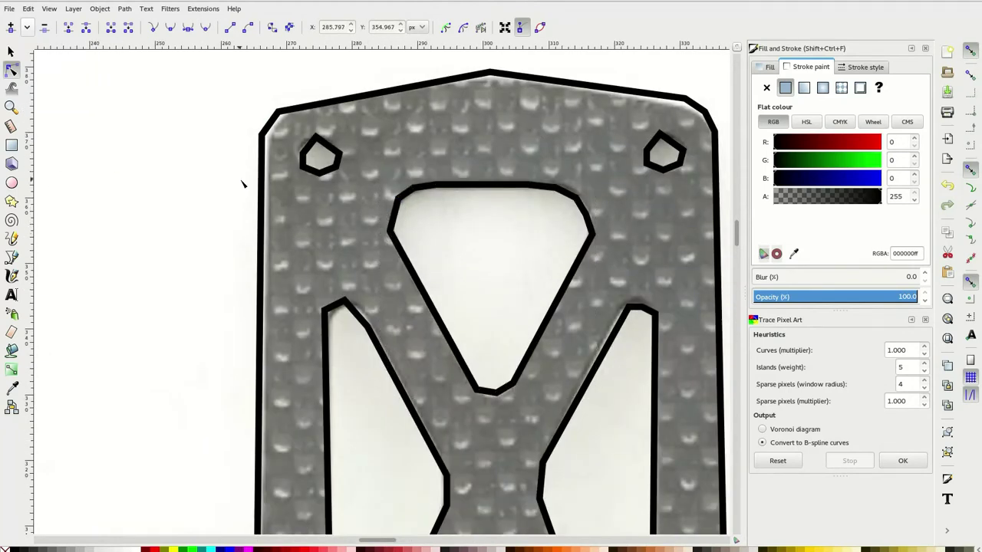
{"action": "scroll", "coordinate": [408, 157], "scroll_direction": "down", "scroll_amount": 5, "text": "ctrl"}
Move the traced frame outline onto the page
{"action": "key", "text": "s"}
{"action": "left_click", "coordinate": [263, 181]}
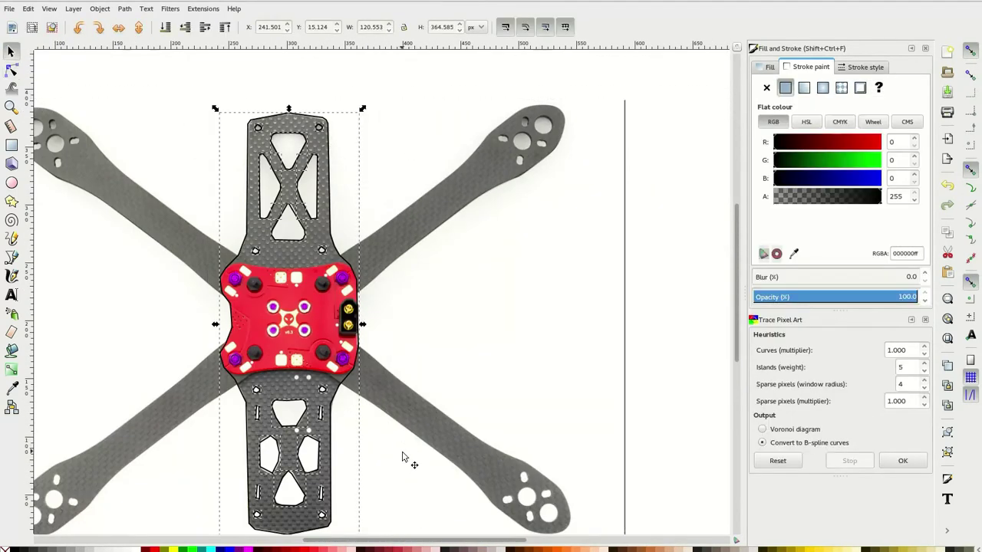
{"action": "scroll", "coordinate": [386, 434], "scroll_direction": "down", "scroll_amount": 3, "text": "ctrl"}
{"action": "left_click_drag", "start_coordinate": [394, 414], "coordinate": [495, 272]}
{"action": "scroll", "coordinate": [353, 195], "scroll_direction": "up", "scroll_amount": 2, "text": "ctrl"}
{"action": "scroll", "coordinate": [353, 195], "scroll_direction": "down", "scroll_amount": 2, "text": "ctrl"}
Close the extra tracing document, answer the save prompt, and pick the Pen (Bezier) tool
{"action": "key", "text": "ctrl+w"}
{"action": "left_click", "coordinate": [412, 317]}
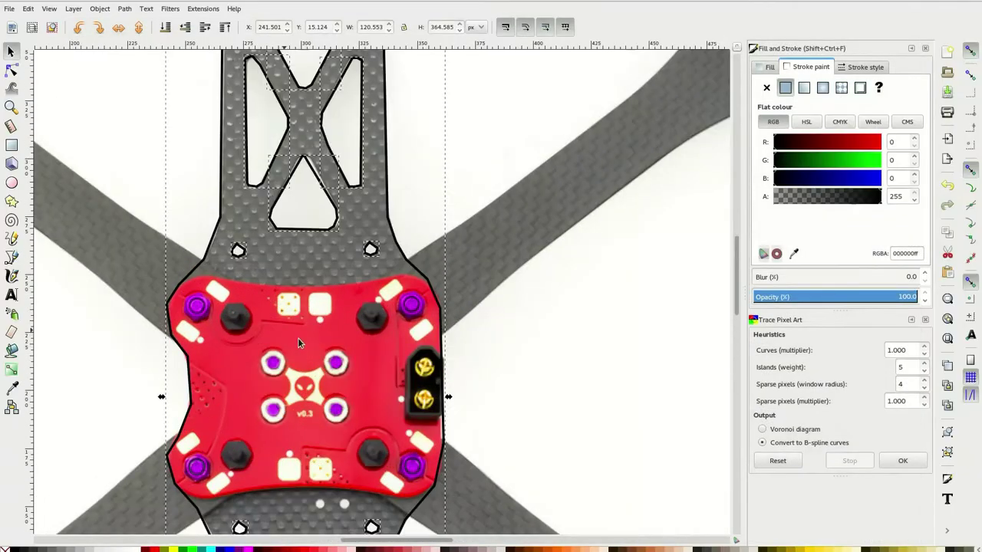
{"action": "left_click", "coordinate": [13, 259]}
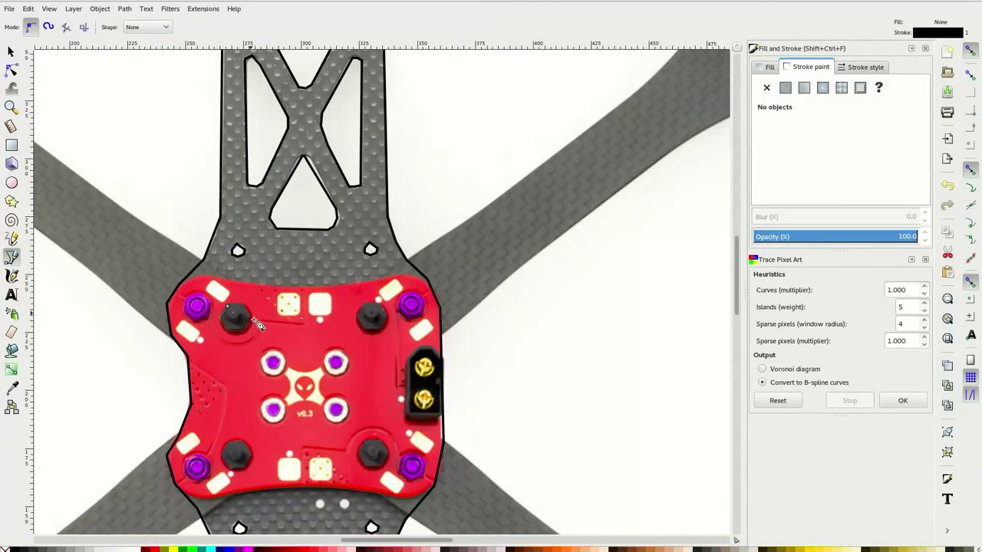
Finish the hex bolt outline and place copies over the right, bottom-left and upper-left bolts
{"action": "key", "text": "Return"}
{"action": "key", "text": "s"}
{"action": "left_click_drag", "start_coordinate": [258, 317], "coordinate": [387, 316]}
{"action": "left_click_drag", "start_coordinate": [383, 356], "coordinate": [249, 466]}
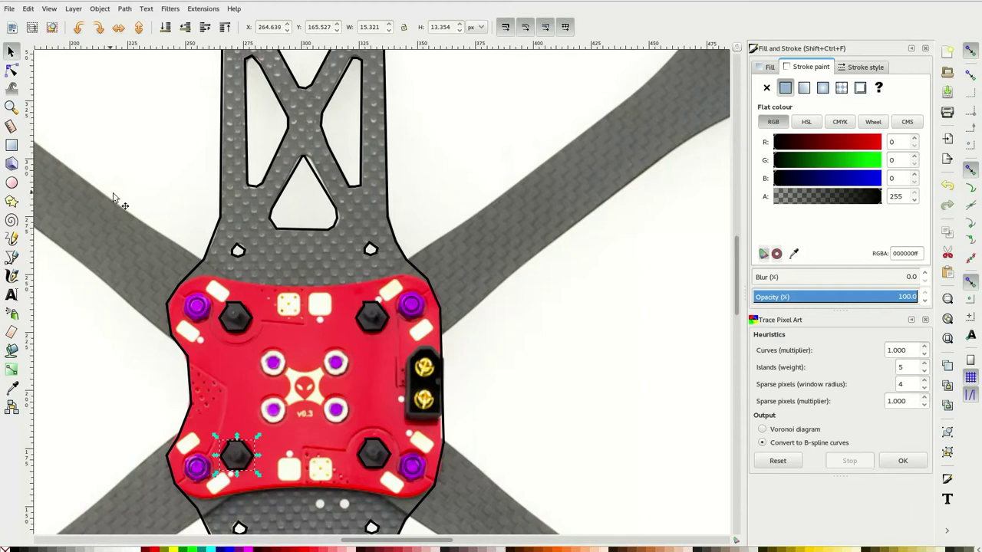
{"action": "mouse_move", "coordinate": [249, 448]}
{"action": "left_mouse_down"}
{"action": "mouse_move", "coordinate": [215, 303]}
{"action": "mouse_move", "coordinate": [427, 303]}
{"action": "mouse_move", "coordinate": [290, 357]}
{"action": "mouse_move", "coordinate": [350, 404]}
{"action": "left_mouse_up"}
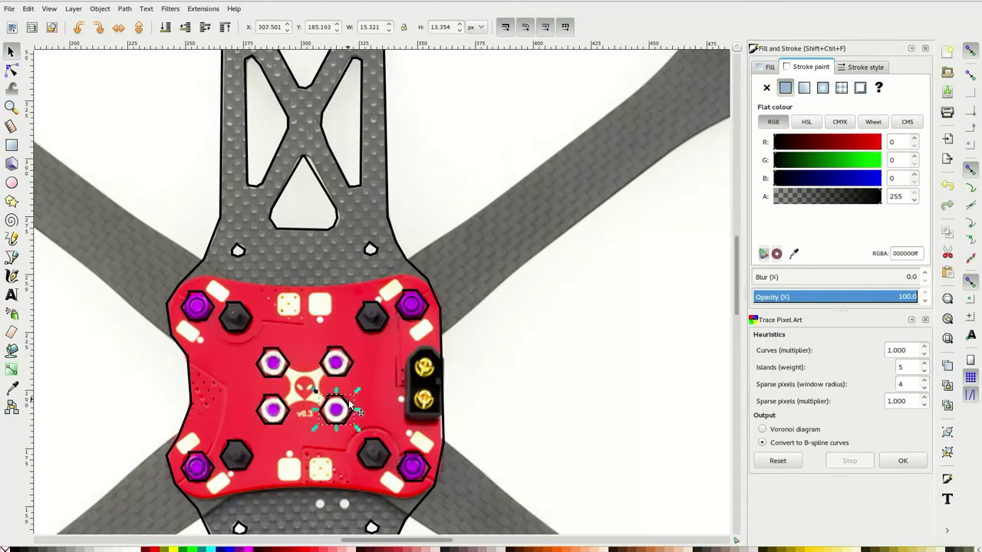
Delete the photo beneath the trace, leaving only the clean plate outline
{"action": "key", "text": "ctrl+a"}
{"action": "scroll", "coordinate": [406, 394], "scroll_direction": "down", "scroll_amount": 7}
{"action": "key", "text": "5"}
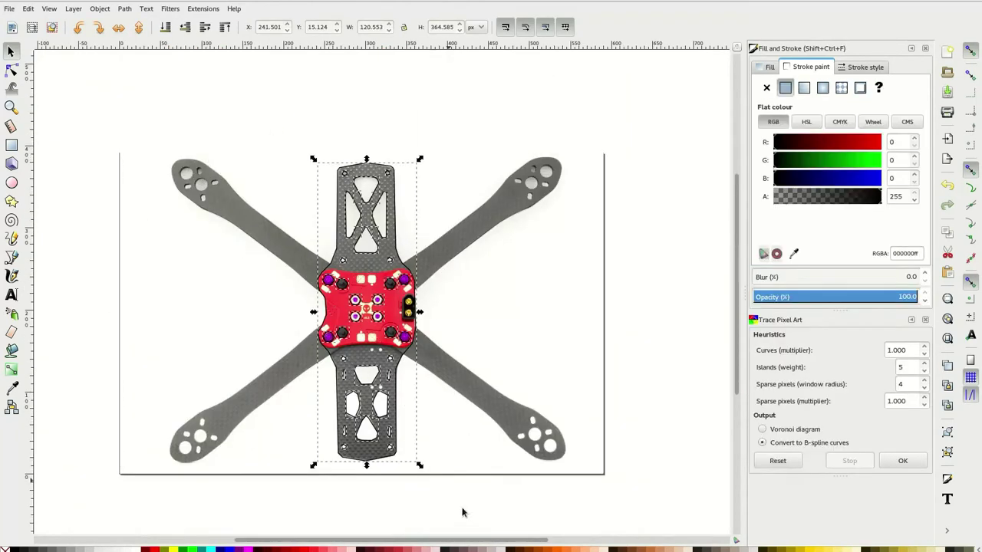
{"action": "key", "text": "Delete"}
{"action": "left_click", "coordinate": [455, 284]}
{"action": "key", "text": "3"}
{"action": "left_click", "coordinate": [267, 173]}
{"action": "key", "text": "4"}
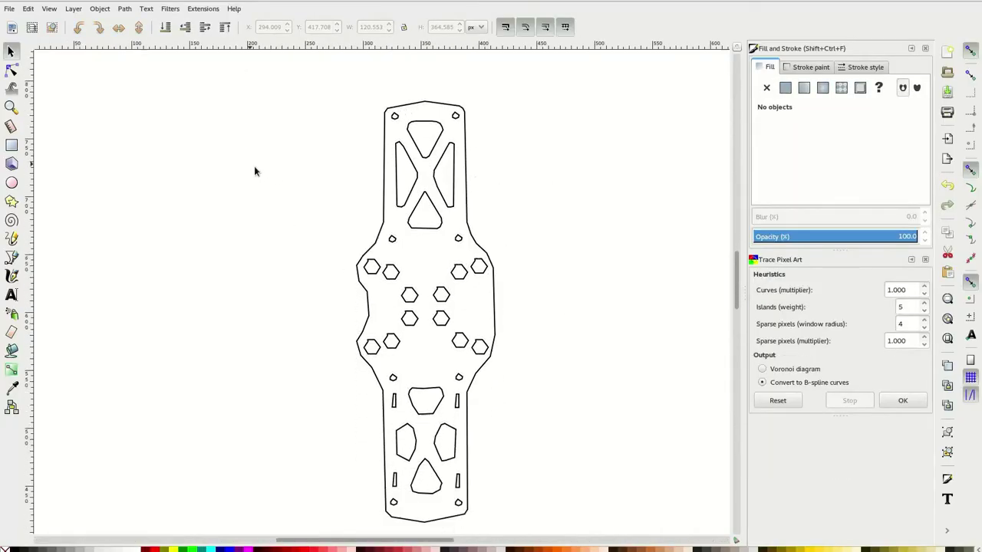
Save the plate outline as bottom.dxf in Desktop Cutting Plotter DXF format
{"action": "left_click", "coordinate": [9, 8]}
{"action": "left_click", "coordinate": [55, 135]}
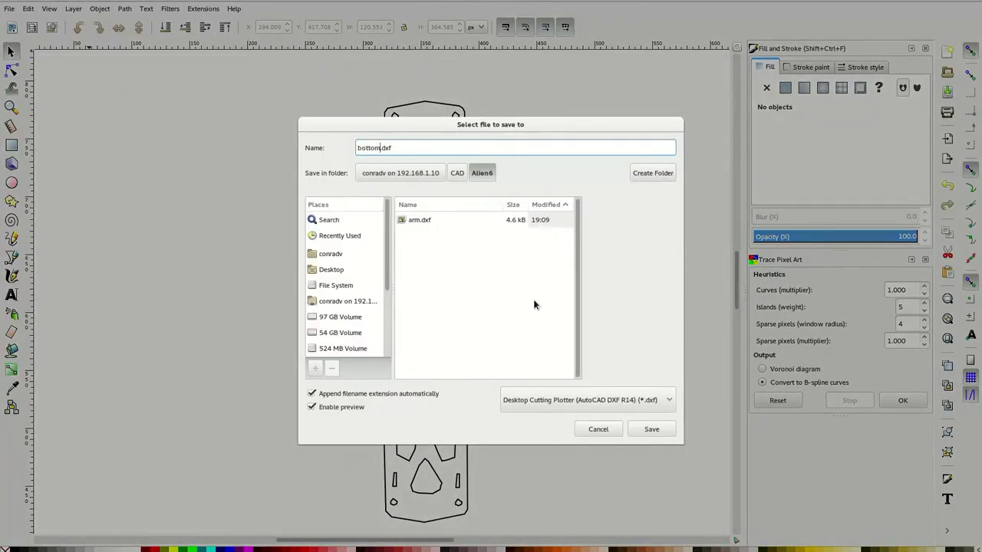
{"action": "key", "text": "Return"}
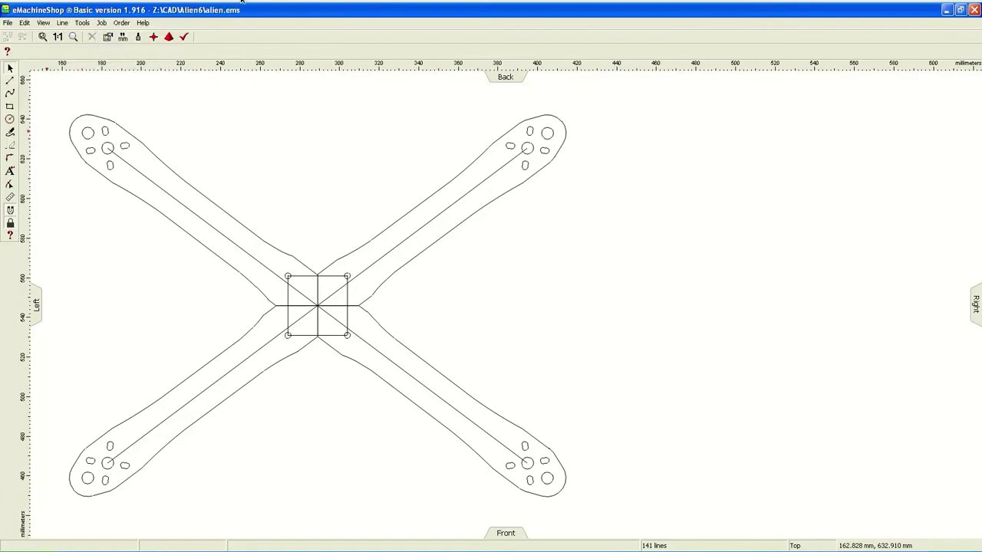
{"action": "left_click", "coordinate": [7, 23]}
{"action": "left_click", "coordinate": [38, 61]}
Import bottom.dxf, copy the whole plate, and open the alien.ems X-frame drawing
{"action": "key", "text": "Escape"}
{"action": "key", "text": "alt+f"}
{"action": "key", "text": "i"}
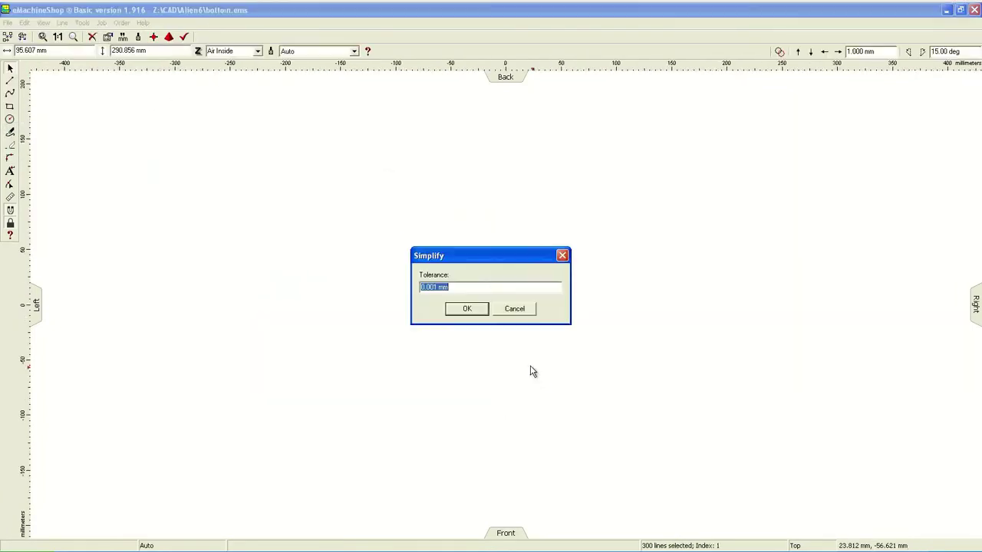
{"action": "key", "text": "Return"}
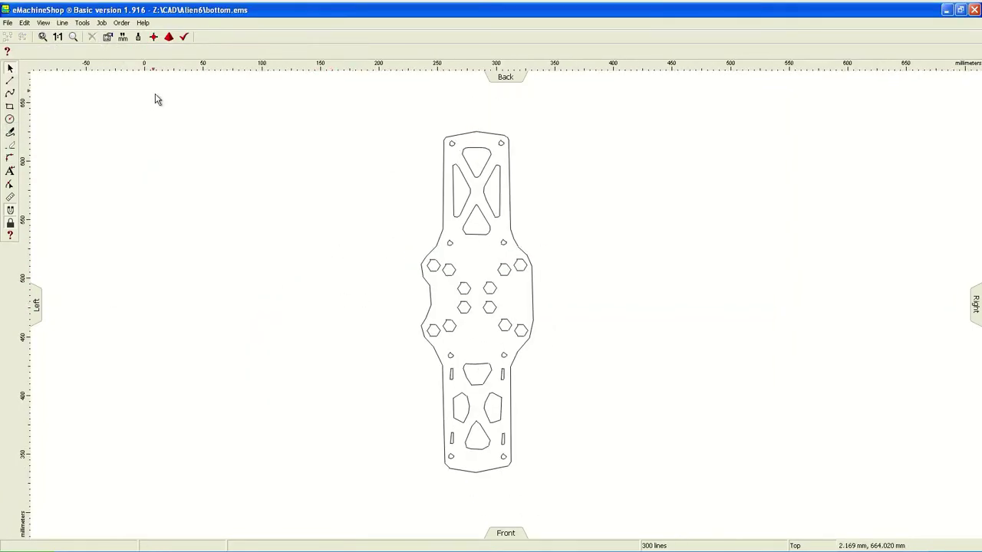
{"action": "key", "text": "ctrl+a"}
{"action": "left_click", "coordinate": [8, 22]}
{"action": "left_click", "coordinate": [274, 210]}
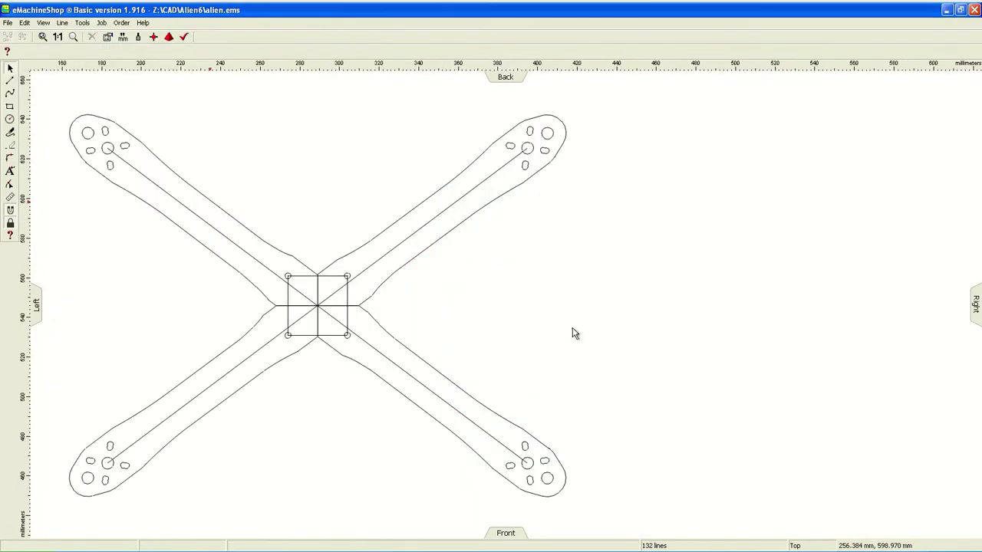
Paste the bottom plate into alien.ems and place it beside the X frame
{"action": "key", "text": "ctrl+v"}
{"action": "key", "text": "ctrl+z"}
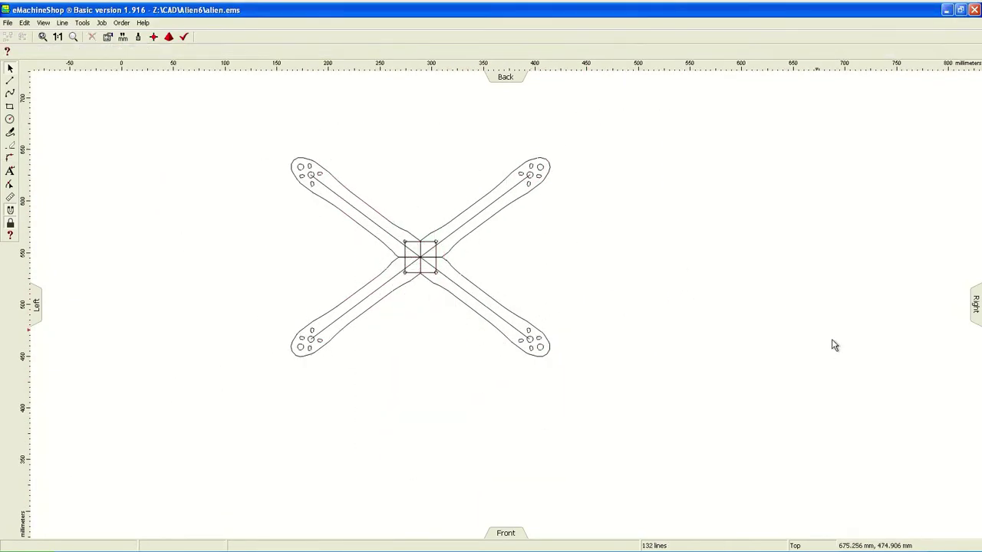
{"action": "key", "text": "ctrl+v"}
{"action": "left_click_drag", "start_coordinate": [513, 328], "coordinate": [712, 217]}
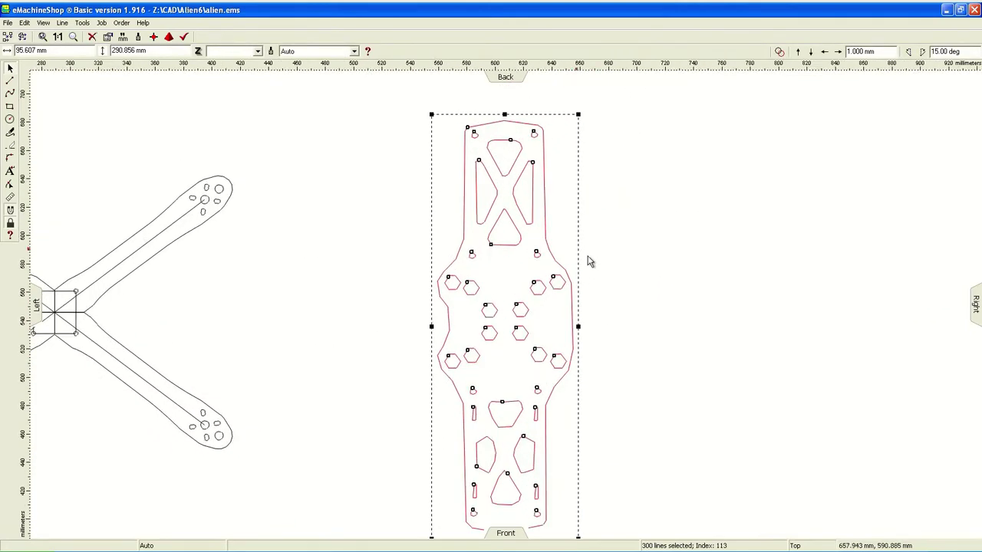
Copy the X frame's hub lines and place the copy between frame and plate
{"action": "scroll", "coordinate": [110, 268], "scroll_direction": "up", "scroll_amount": 2}
{"action": "left_click_drag", "start_coordinate": [86, 245], "coordinate": [171, 334]}
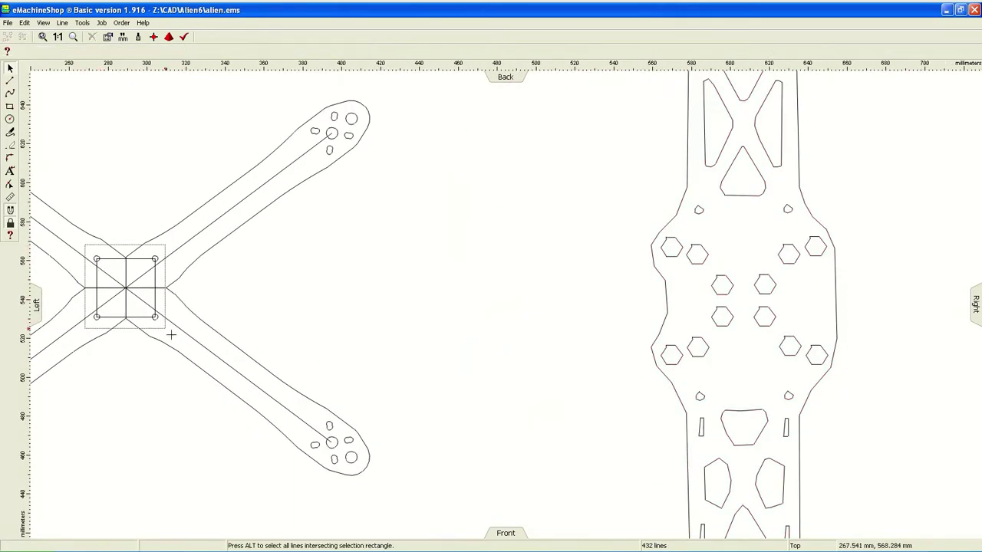
{"action": "key", "text": "ctrl+c"}
{"action": "key", "text": "ctrl+v"}
{"action": "left_click_drag", "start_coordinate": [107, 300], "coordinate": [477, 310]}
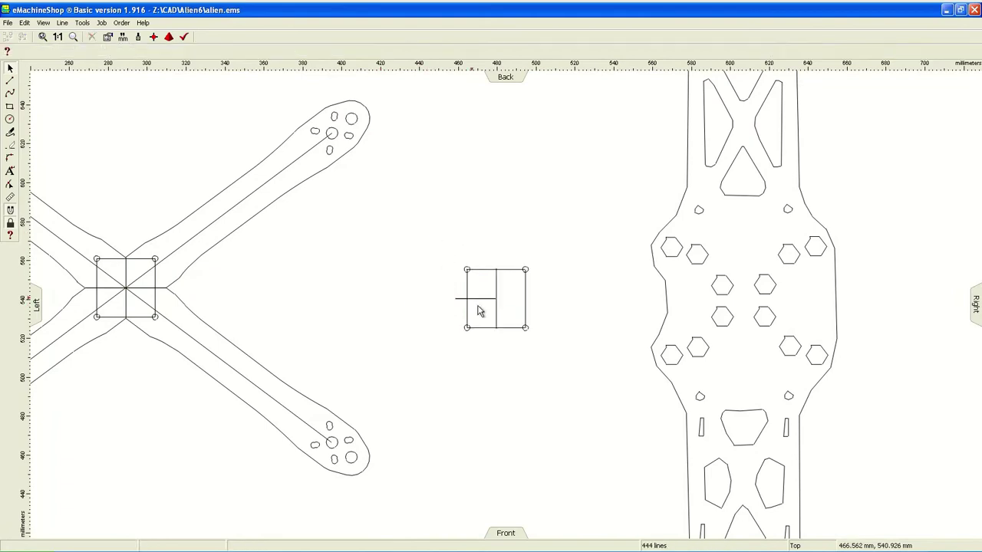
Move the hub rectangle onto the centre of the plate
{"action": "scroll", "coordinate": [489, 131], "scroll_direction": "down", "scroll_amount": 2}
{"action": "left_click", "coordinate": [532, 401]}
{"action": "left_click", "coordinate": [517, 307]}
{"action": "scroll", "coordinate": [795, 300], "scroll_direction": "up", "scroll_amount": 1}
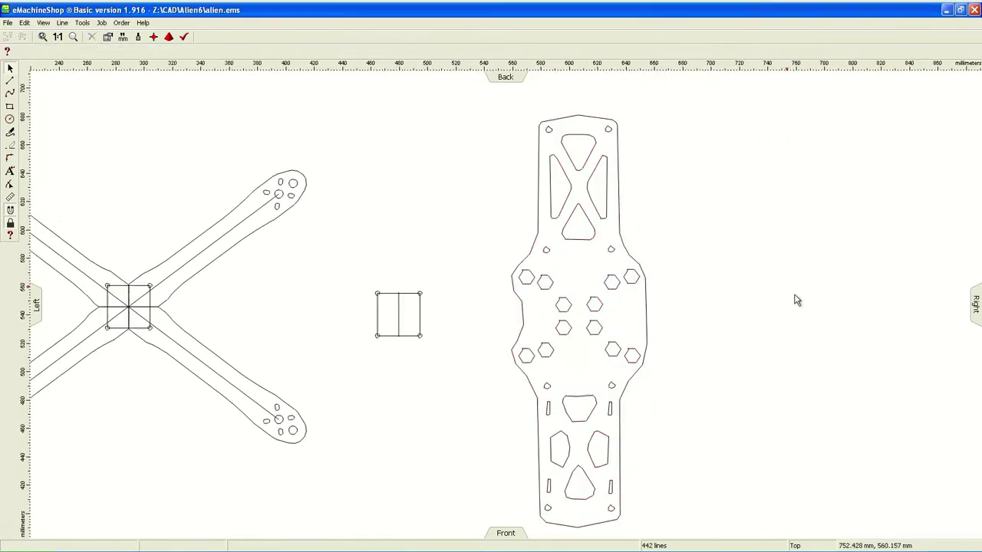
{"action": "scroll", "coordinate": [346, 319], "scroll_direction": "up", "scroll_amount": 2}
{"action": "left_click_drag", "start_coordinate": [347, 319], "coordinate": [570, 300]}
{"action": "scroll", "coordinate": [384, 346], "scroll_direction": "down", "scroll_amount": 1}
{"action": "key", "text": "ctrl+z"}
{"action": "mouse_move", "coordinate": [276, 278]}
{"action": "left_mouse_down"}
{"action": "mouse_move", "coordinate": [375, 345]}
{"action": "mouse_move", "coordinate": [524, 319]}
{"action": "left_mouse_up"}
Resize the plate to about 59.7 × 181.7 mm to fit the hub
{"action": "scroll", "coordinate": [521, 322], "scroll_direction": "down", "scroll_amount": 1}
{"action": "left_click_drag", "start_coordinate": [585, 534], "coordinate": [548, 470]}
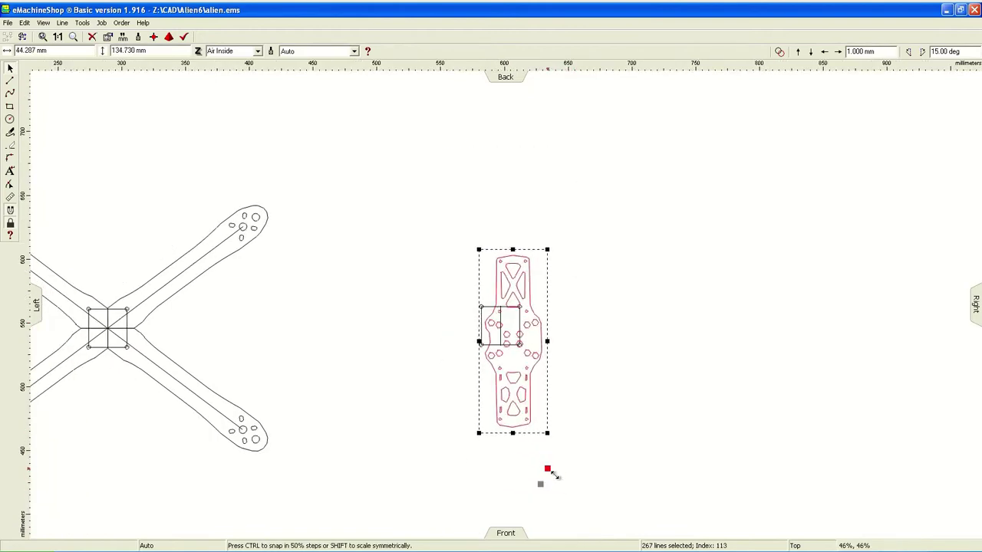
{"action": "scroll", "coordinate": [520, 337], "scroll_direction": "up", "scroll_amount": 1}
{"action": "left_click_drag", "start_coordinate": [521, 147], "coordinate": [605, 108]}
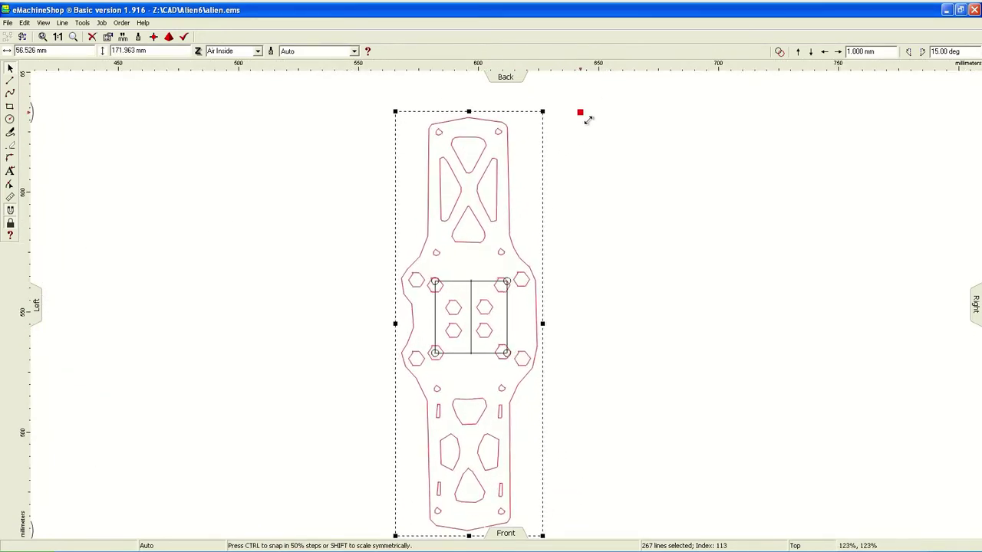
Delete the old hub rectangle from the plate
{"action": "left_click", "coordinate": [512, 276]}
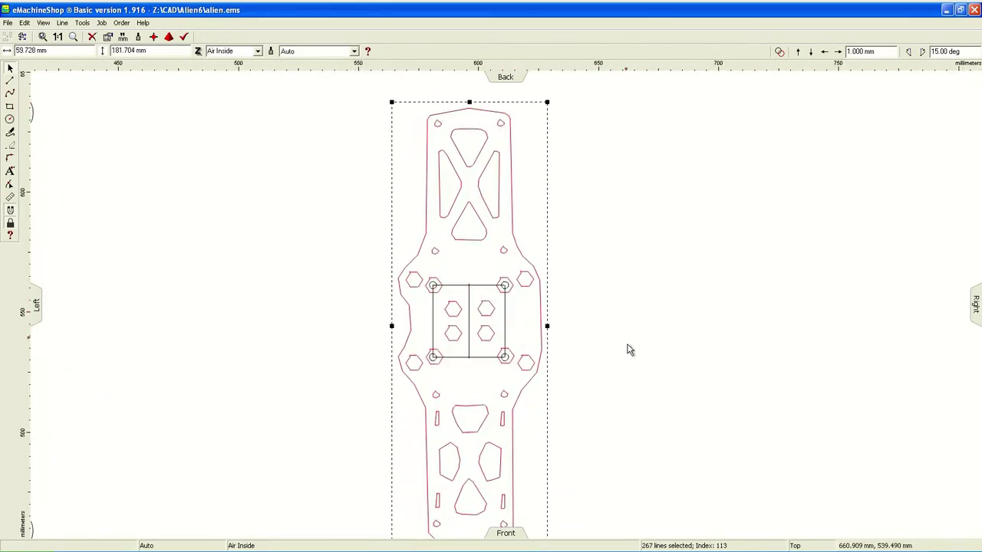
{"action": "left_click", "coordinate": [629, 287]}
{"action": "left_click", "coordinate": [504, 314]}
{"action": "key", "text": "Delete"}
Draw a tall straight-sided rectangle over the plate body
{"action": "left_click", "coordinate": [10, 106]}
{"action": "left_click_drag", "start_coordinate": [428, 117], "coordinate": [504, 517]}
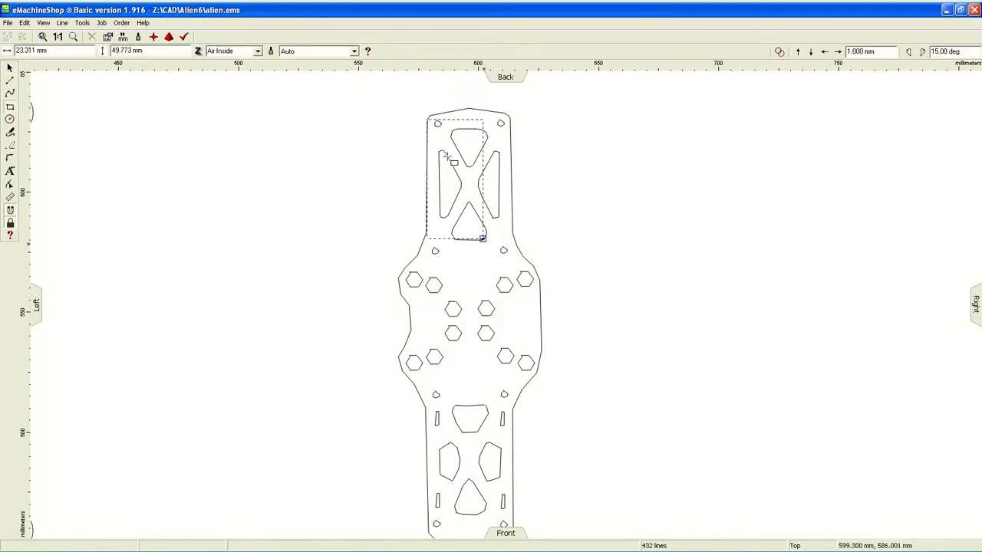
{"action": "scroll", "coordinate": [504, 518], "scroll_direction": "down", "scroll_amount": 1}
{"action": "scroll", "coordinate": [503, 518], "scroll_direction": "down", "scroll_amount": 1}
{"action": "scroll", "coordinate": [423, 307], "scroll_direction": "up", "scroll_amount": 1}
{"action": "left_click", "coordinate": [462, 500]}
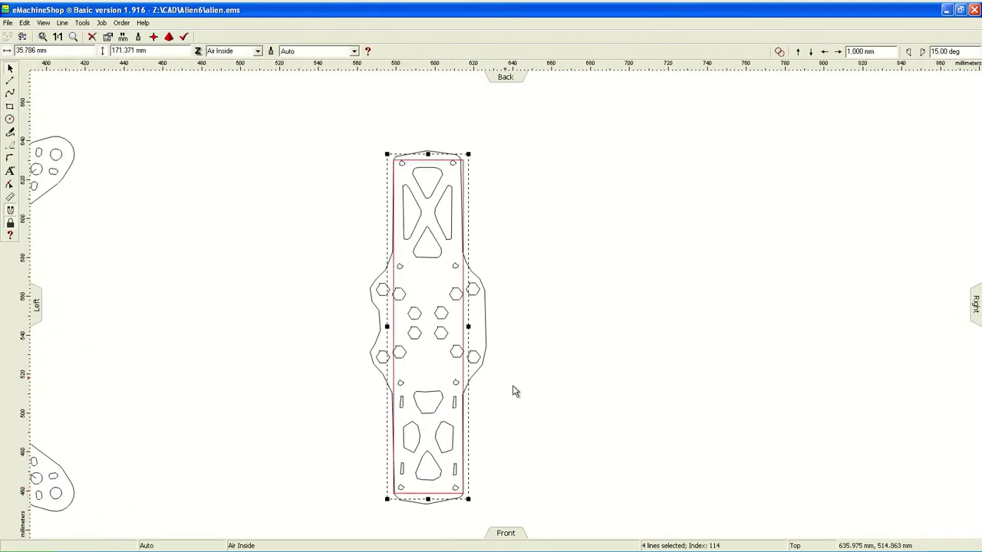
{"action": "scroll", "coordinate": [452, 175], "scroll_direction": "up", "scroll_amount": 1}
{"action": "left_click", "coordinate": [10, 80]}
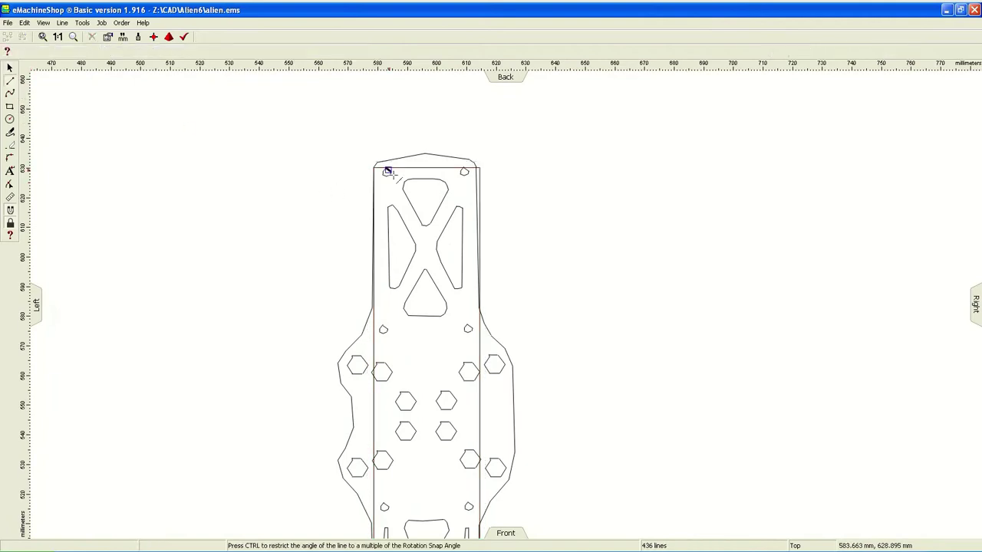
Draw a vertical centre line from the plate's top to its bottom
{"action": "left_click", "coordinate": [425, 162]}
{"action": "scroll", "coordinate": [424, 322], "scroll_direction": "down", "scroll_amount": 1}
{"action": "scroll", "coordinate": [426, 460], "scroll_direction": "down", "scroll_amount": 1}
{"action": "left_click", "coordinate": [430, 510]}
{"action": "key", "text": "Escape"}
{"action": "scroll", "coordinate": [300, 151], "scroll_direction": "up", "scroll_amount": 1}
{"action": "scroll", "coordinate": [300, 219], "scroll_direction": "up", "scroll_amount": 1}
{"action": "scroll", "coordinate": [394, 136], "scroll_direction": "up", "scroll_amount": 1}
{"action": "scroll", "coordinate": [407, 150], "scroll_direction": "up", "scroll_amount": 1}
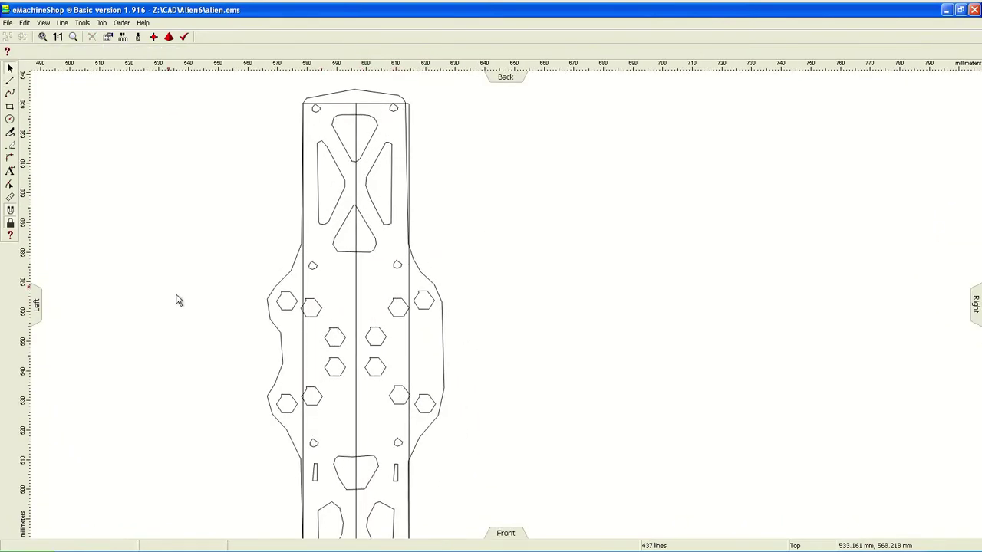
{"action": "scroll", "coordinate": [513, 286], "scroll_direction": "down", "scroll_amount": 1}
{"action": "scroll", "coordinate": [513, 287], "scroll_direction": "down", "scroll_amount": 1}
Move the X frame's 33 mm hub square and its corner holes onto the plate's hex cutouts
{"action": "left_click", "coordinate": [142, 330]}
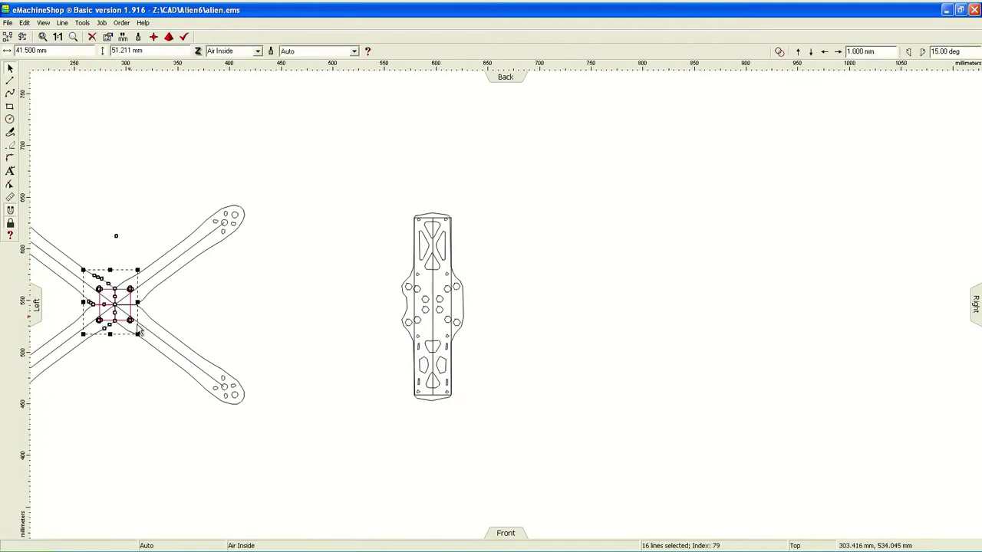
{"action": "scroll", "coordinate": [149, 322], "scroll_direction": "up", "scroll_amount": 1}
{"action": "left_click", "coordinate": [100, 276]}
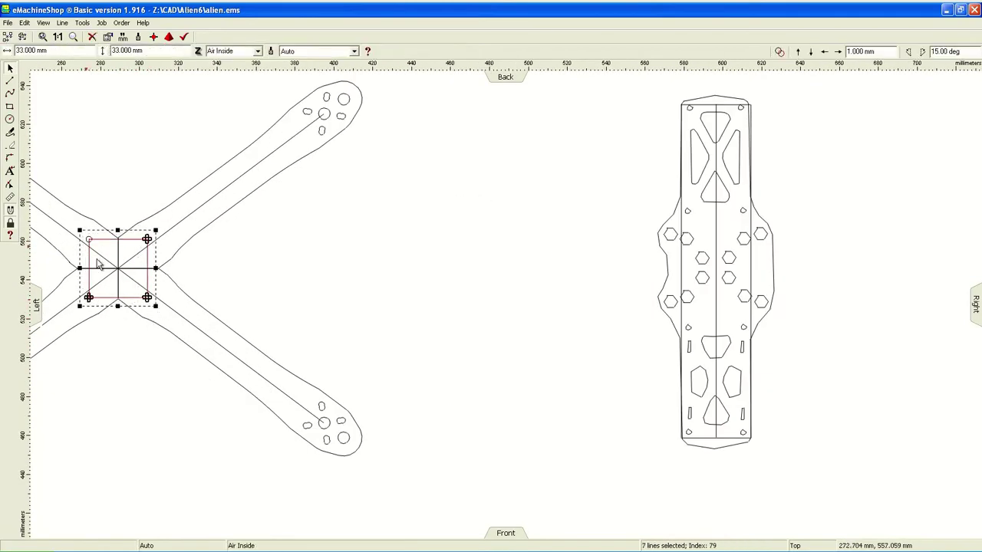
{"action": "mouse_move", "coordinate": [100, 276]}
{"action": "left_mouse_down"}
{"action": "mouse_move", "coordinate": [702, 278]}
{"action": "mouse_move", "coordinate": [690, 270]}
{"action": "left_mouse_up"}
{"action": "scroll", "coordinate": [690, 270], "scroll_direction": "up", "scroll_amount": 2}
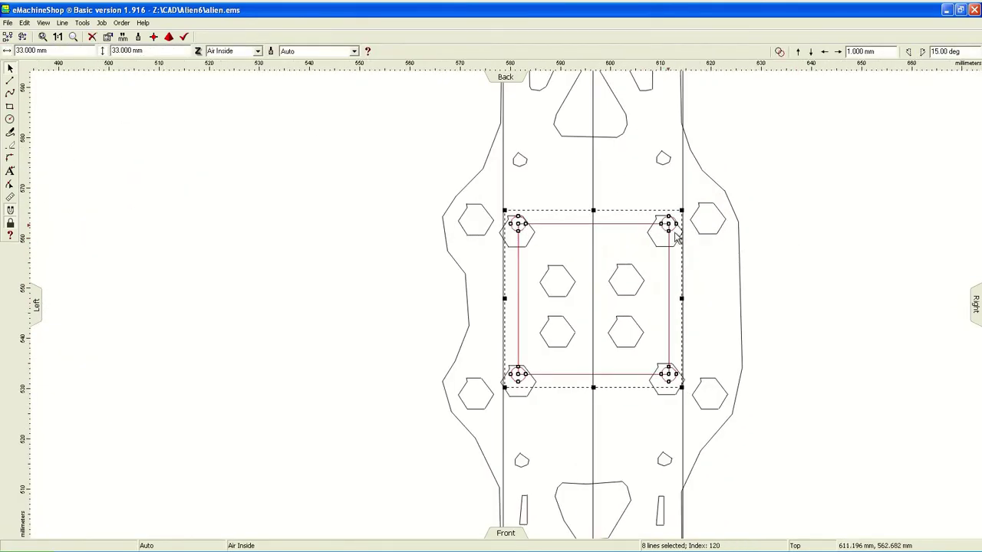
Clear the selection and check that the square's holes sit over the hex bolts
{"action": "left_click", "coordinate": [547, 279]}
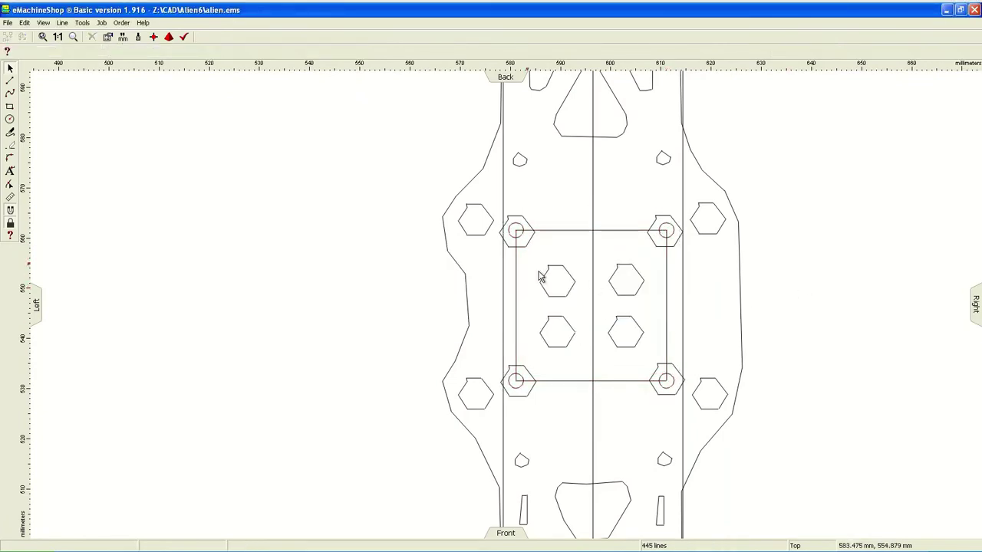
{"action": "scroll", "coordinate": [582, 266], "scroll_direction": "down", "scroll_amount": 1}
{"action": "scroll", "coordinate": [322, 241], "scroll_direction": "down", "scroll_amount": 1}
{"action": "scroll", "coordinate": [322, 241], "scroll_direction": "down", "scroll_amount": 1}
{"action": "left_click", "coordinate": [502, 277]}
{"action": "left_click", "coordinate": [489, 282]}
{"action": "scroll", "coordinate": [483, 263], "scroll_direction": "up", "scroll_amount": 1}
{"action": "scroll", "coordinate": [482, 263], "scroll_direction": "up", "scroll_amount": 1}
{"action": "scroll", "coordinate": [559, 366], "scroll_direction": "down", "scroll_amount": 1}
{"action": "scroll", "coordinate": [317, 359], "scroll_direction": "down", "scroll_amount": 1}
{"action": "scroll", "coordinate": [406, 77], "scroll_direction": "up", "scroll_amount": 3}
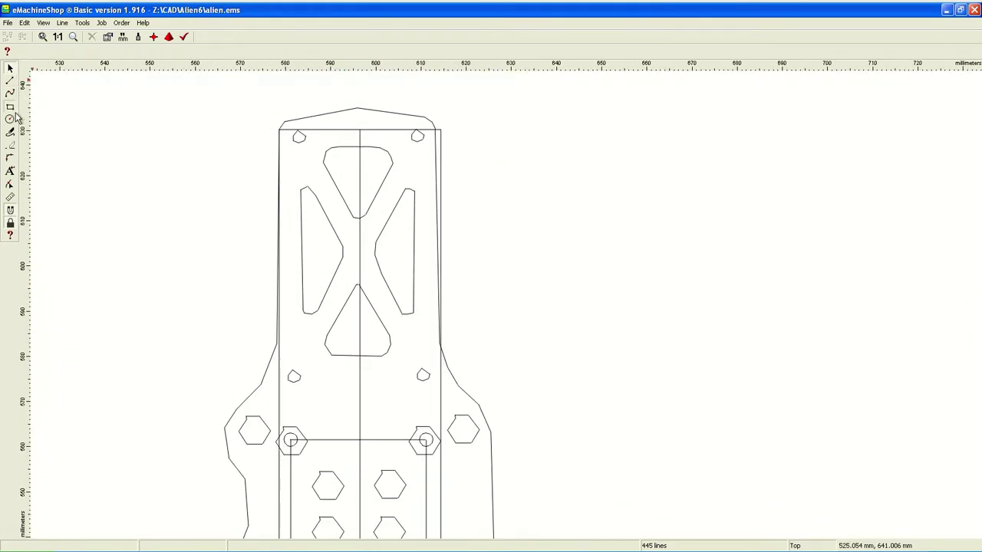
Draw a helper rectangle across the plate's top end
{"action": "left_click", "coordinate": [10, 107]}
{"action": "left_click_drag", "start_coordinate": [282, 126], "coordinate": [443, 132]}
{"action": "left_click", "coordinate": [241, 143]}
{"action": "left_click", "coordinate": [361, 141]}
{"action": "left_click", "coordinate": [381, 92]}
Draw a straight line from the lower-left corner up to the top centre
{"action": "key", "text": "l"}
{"action": "left_click_drag", "start_coordinate": [279, 130], "coordinate": [360, 109]}
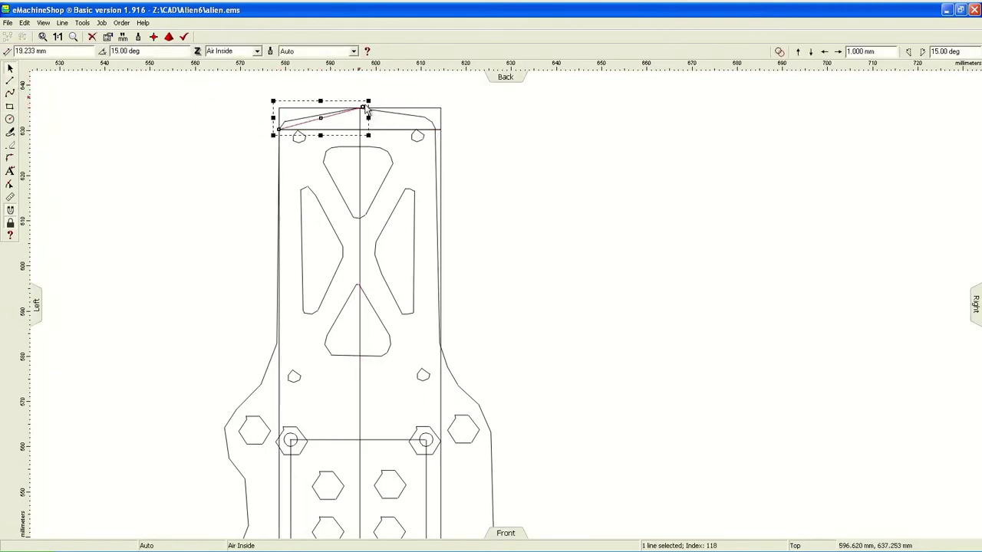
{"action": "scroll", "coordinate": [379, 99], "scroll_direction": "up", "scroll_amount": 1}
{"action": "scroll", "coordinate": [344, 131], "scroll_direction": "up", "scroll_amount": 1}
{"action": "mouse_move", "coordinate": [121, 181]}
{"action": "left_mouse_down"}
{"action": "mouse_move", "coordinate": [329, 125]}
{"action": "mouse_move", "coordinate": [536, 181]}
{"action": "left_mouse_up"}
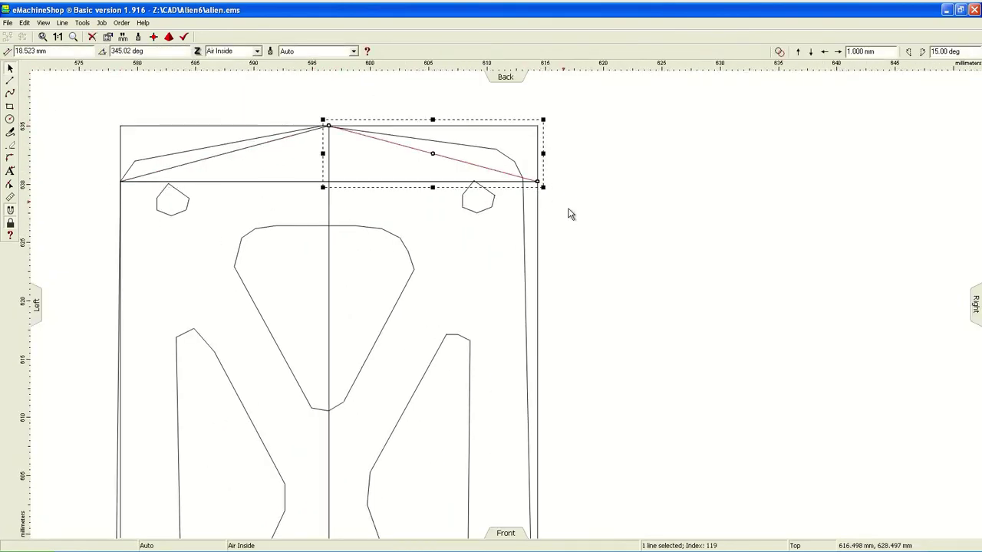
{"action": "left_click", "coordinate": [548, 176]}
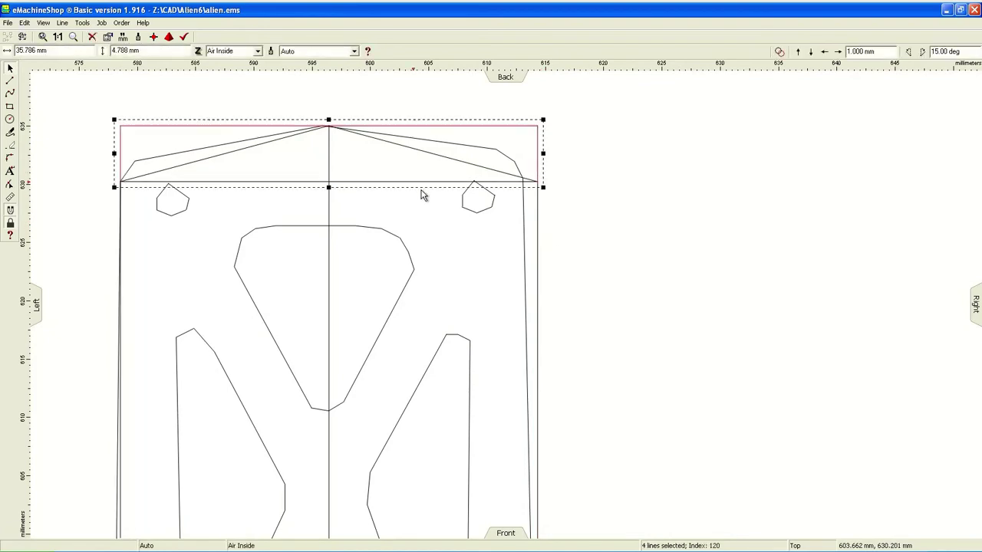
{"action": "left_click", "coordinate": [422, 196]}
Delete the old top-left diagonal trace line
{"action": "left_click", "coordinate": [541, 209]}
{"action": "left_click", "coordinate": [499, 425]}
{"action": "left_click", "coordinate": [139, 185]}
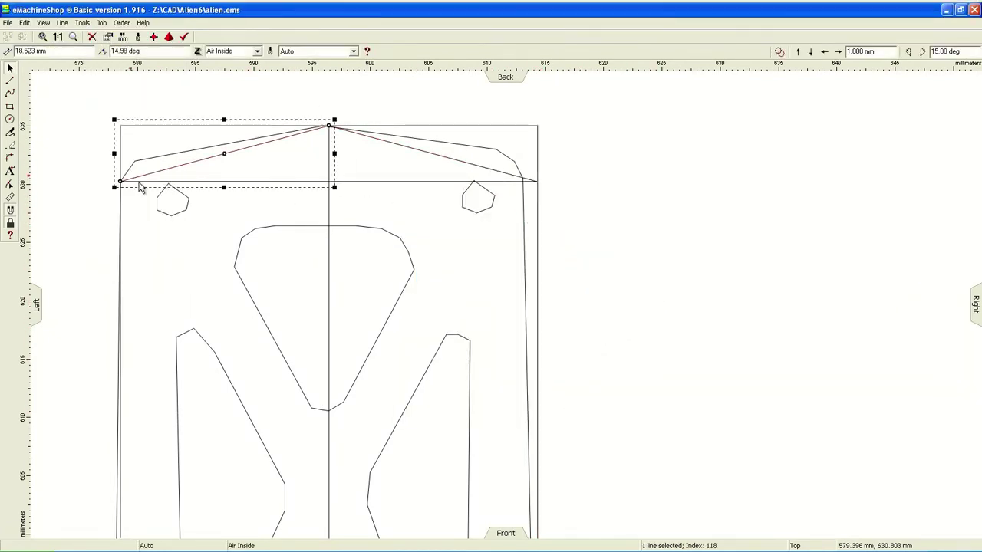
{"action": "key", "text": "Delete"}
{"action": "left_click", "coordinate": [134, 161]}
Try a circle at the top-left corner, then delete it
{"action": "scroll", "coordinate": [113, 206], "scroll_direction": "up", "scroll_amount": 3}
{"action": "left_click", "coordinate": [110, 201]}
{"action": "left_click", "coordinate": [143, 153]}
{"action": "left_click", "coordinate": [214, 138]}
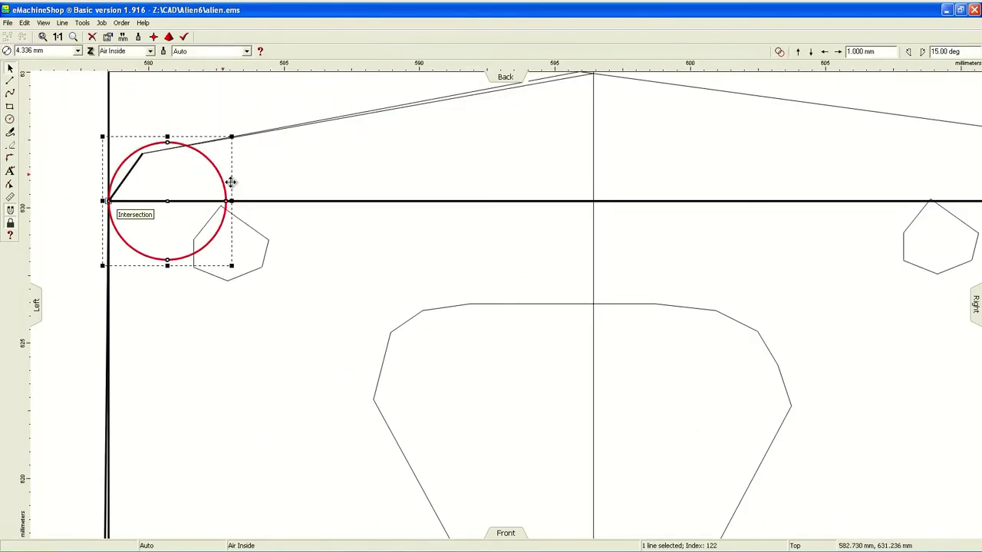
{"action": "key", "text": "Delete"}
Draw a new straight sloped edge from the plate's left corner to the top apex
{"action": "scroll", "coordinate": [151, 188], "scroll_direction": "down", "scroll_amount": 3}
{"action": "scroll", "coordinate": [208, 201], "scroll_direction": "up", "scroll_amount": 1}
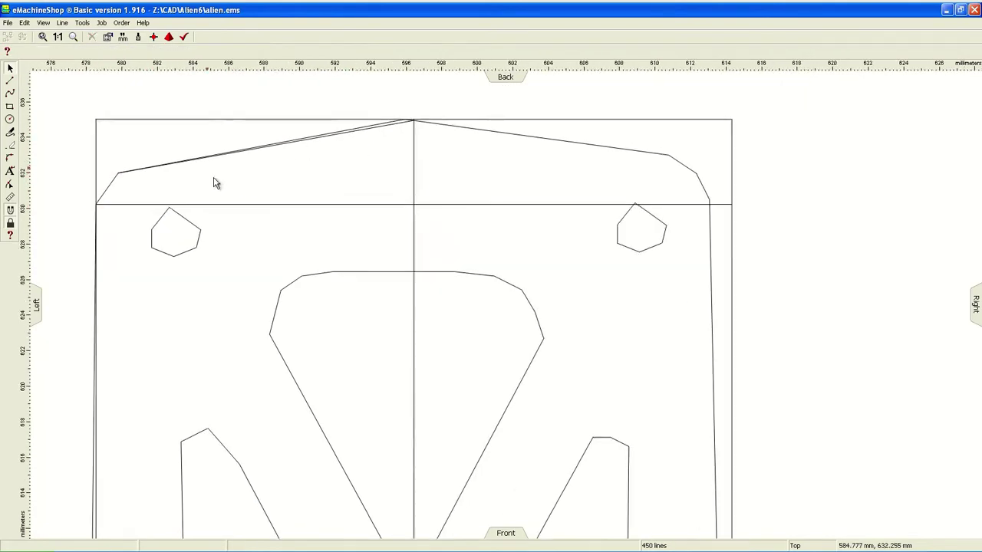
{"action": "scroll", "coordinate": [254, 158], "scroll_direction": "up", "scroll_amount": 1}
{"action": "left_click", "coordinate": [300, 154]}
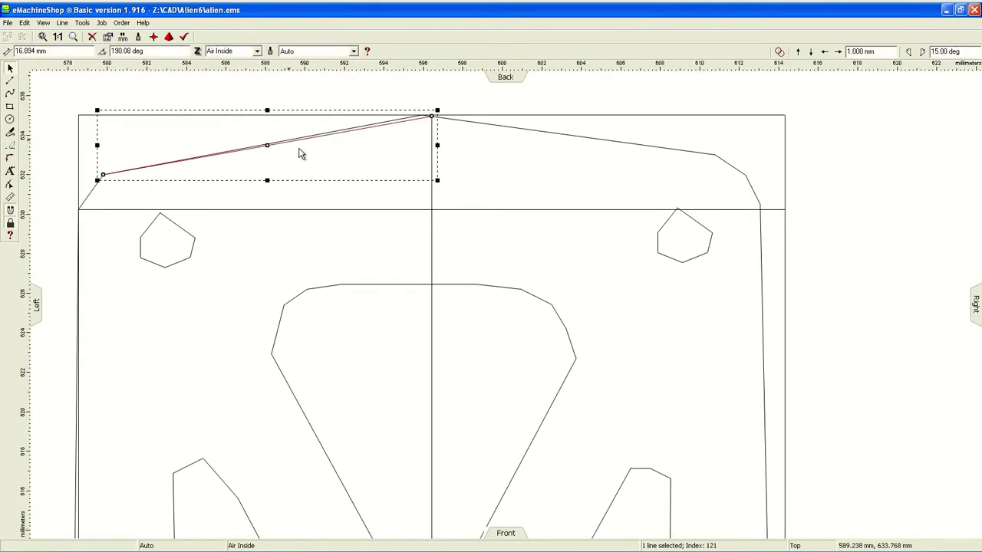
{"action": "left_click", "coordinate": [10, 80]}
{"action": "left_click_drag", "start_coordinate": [77, 208], "coordinate": [431, 115]}
{"action": "left_click", "coordinate": [106, 221]}
Delete the extra sloped lines and pull the corner point onto the left edge
{"action": "left_click", "coordinate": [99, 202]}
{"action": "left_click", "coordinate": [24, 22]}
{"action": "left_click", "coordinate": [92, 98]}
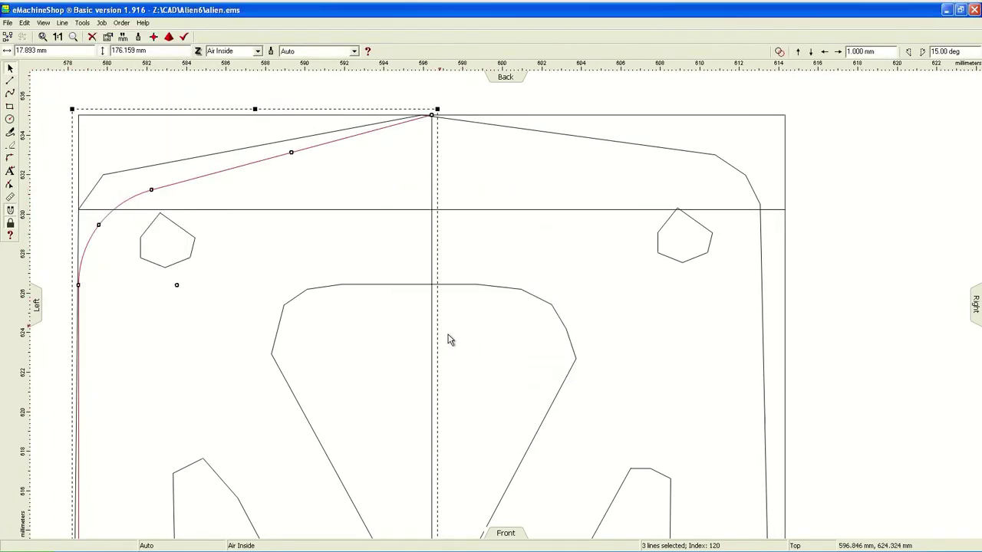
{"action": "left_click", "coordinate": [184, 181]}
{"action": "key", "text": "Delete"}
{"action": "left_click_drag", "start_coordinate": [104, 175], "coordinate": [86, 180]}
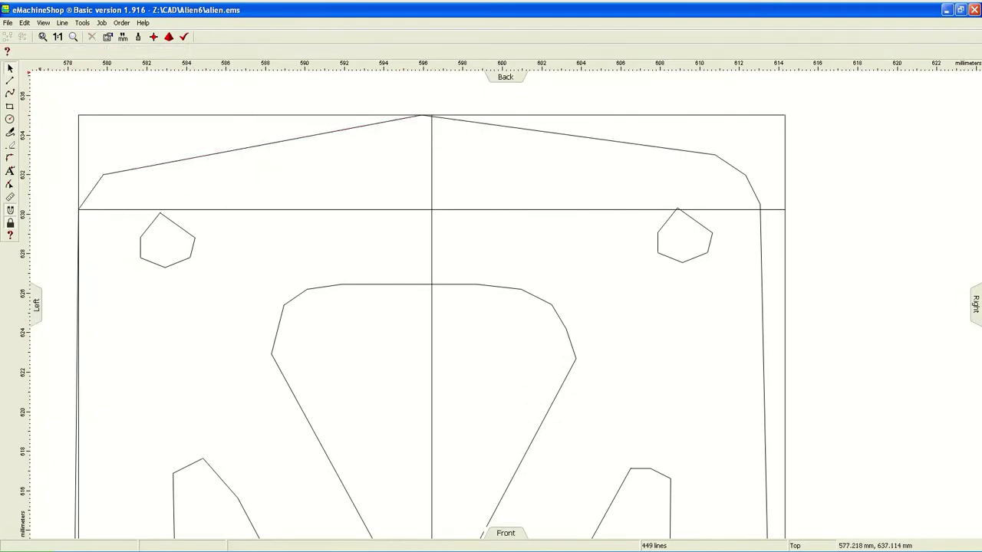
{"action": "left_click_drag", "start_coordinate": [87, 180], "coordinate": [78, 180]}
Join the sloped edge and left side edge into one outline from the Line menu
{"action": "left_click", "coordinate": [90, 177], "text": "shift"}
{"action": "left_click", "coordinate": [62, 22]}
{"action": "left_click", "coordinate": [92, 153]}
{"action": "key", "text": "Return"}
{"action": "scroll", "coordinate": [84, 188], "scroll_direction": "up", "scroll_amount": 3}
{"action": "left_click", "coordinate": [83, 184]}
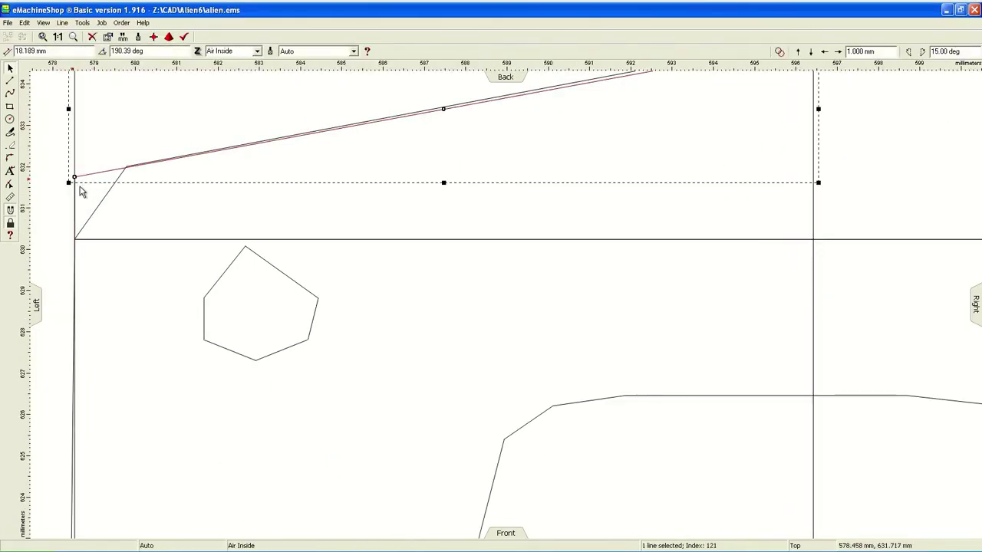
{"action": "left_click", "coordinate": [62, 22]}
{"action": "left_click", "coordinate": [88, 87]}
{"action": "scroll", "coordinate": [109, 223], "scroll_direction": "down", "scroll_amount": 2}
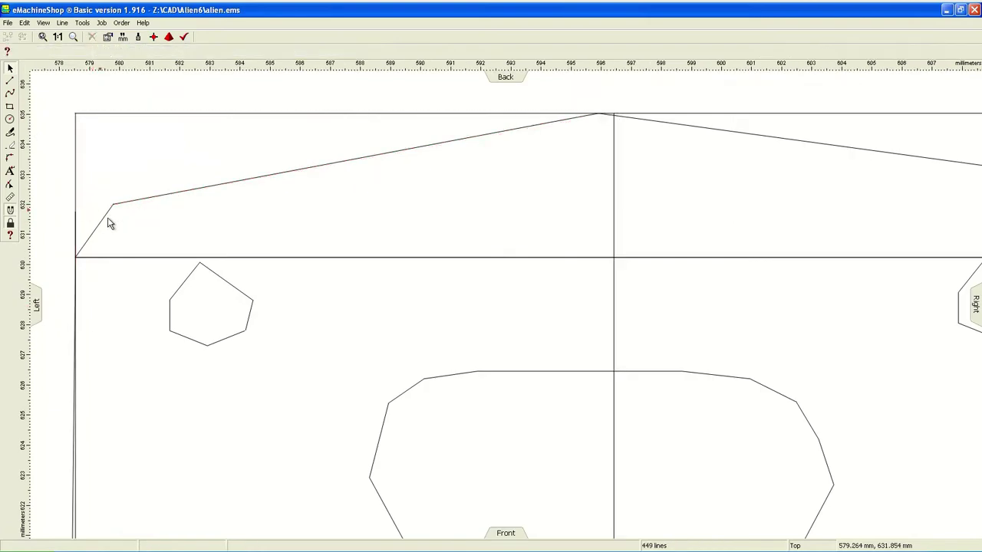
Round the top-left corner, redoing it with a smaller radius after undoing an oversized one
{"action": "left_click", "coordinate": [83, 243]}
{"action": "left_click", "coordinate": [63, 22]}
{"action": "left_click", "coordinate": [92, 153]}
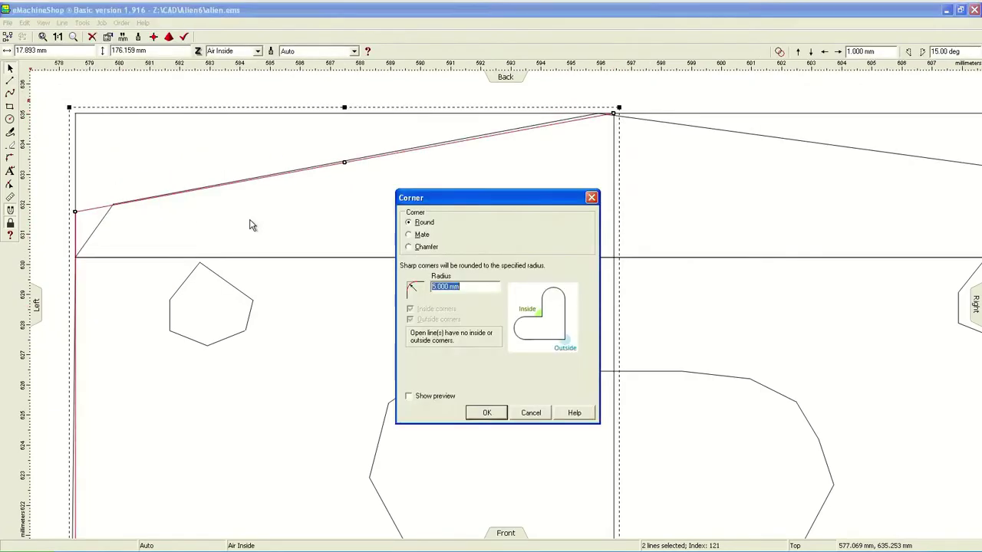
{"action": "key", "text": "Return"}
{"action": "key", "text": "ctrl+z"}
{"action": "left_click", "coordinate": [81, 246]}
{"action": "left_click", "coordinate": [62, 22]}
{"action": "left_click", "coordinate": [92, 148]}
{"action": "key", "text": "Return"}
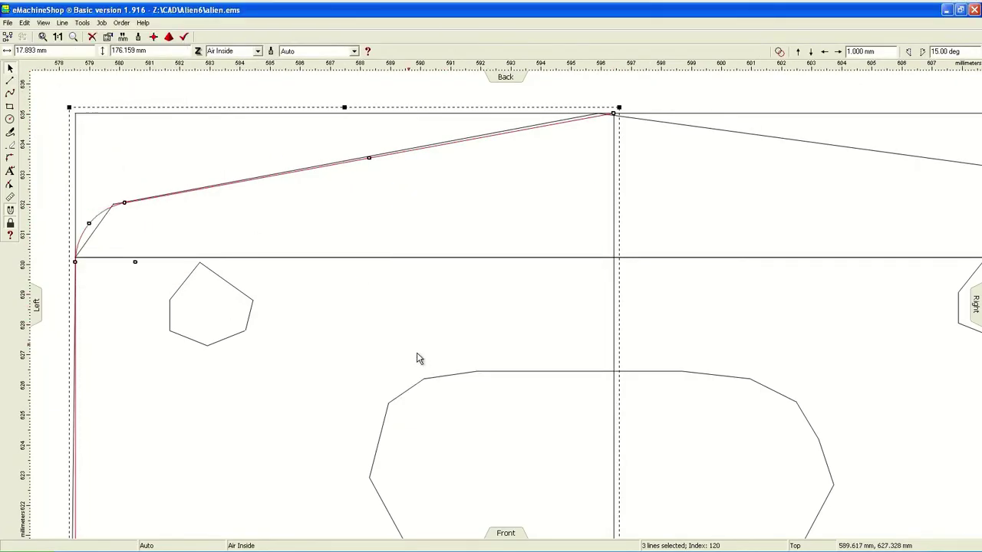
{"action": "scroll", "coordinate": [307, 184], "scroll_direction": "down", "scroll_amount": 1}
Draw the top-right sloped edge from the top apex to the right corner
{"action": "left_click", "coordinate": [377, 171]}
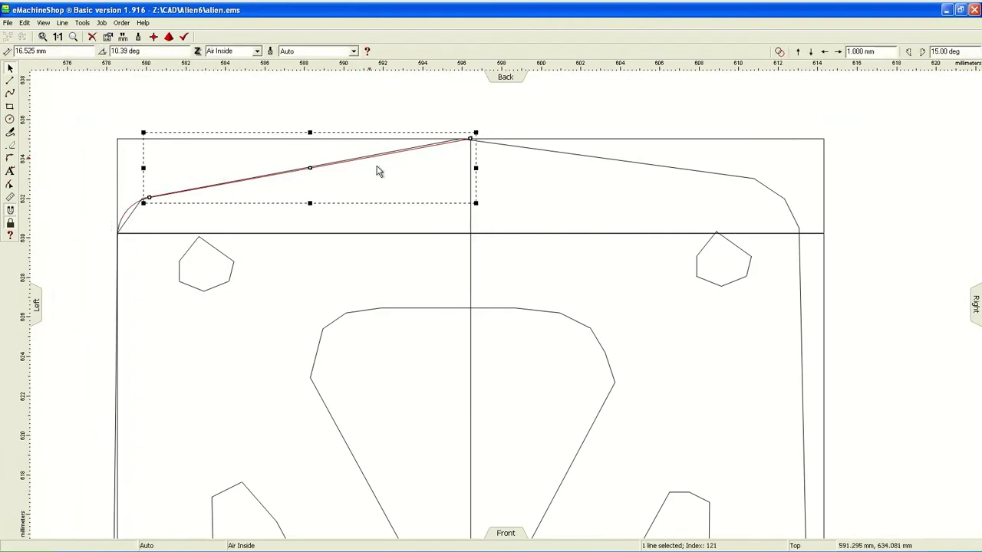
{"action": "left_click_drag", "start_coordinate": [154, 198], "coordinate": [471, 141]}
{"action": "left_click_drag", "start_coordinate": [384, 169], "coordinate": [734, 222]}
{"action": "left_click", "coordinate": [470, 138]}
{"action": "left_click", "coordinate": [791, 197]}
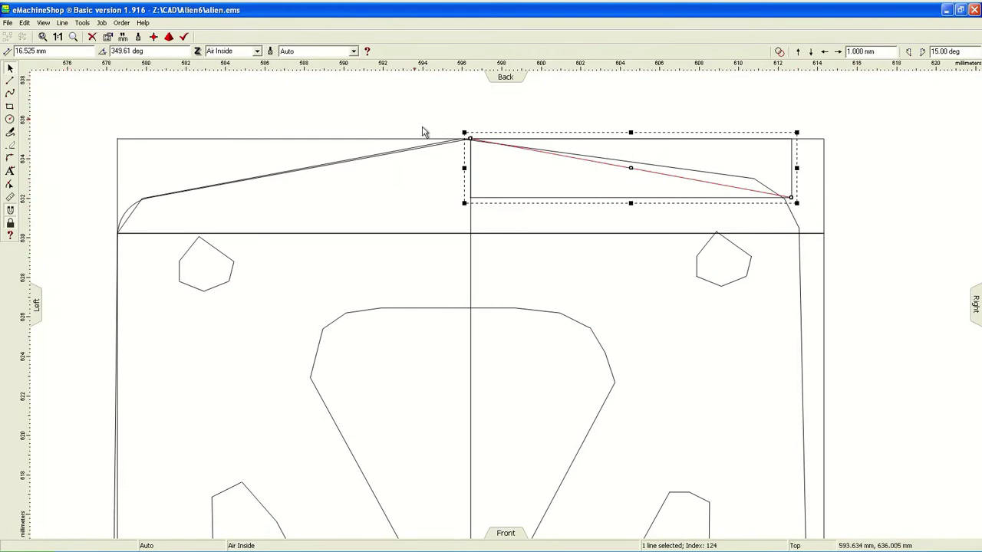
Delete the leftover top-right trace lines and extend the new edge to the right side
{"action": "left_click", "coordinate": [444, 235]}
{"action": "key", "text": "Delete"}
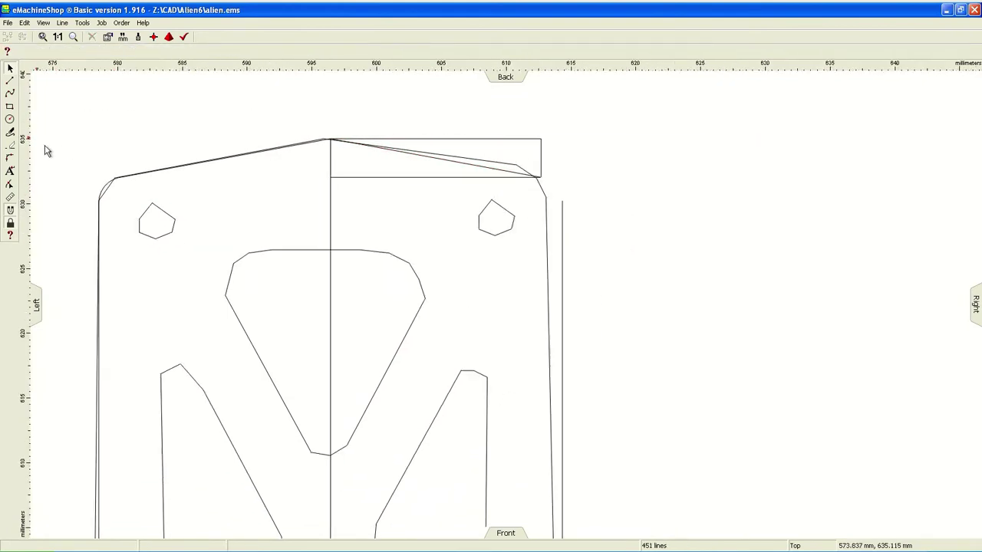
{"action": "left_click", "coordinate": [441, 196]}
{"action": "left_click_drag", "start_coordinate": [476, 190], "coordinate": [518, 198]}
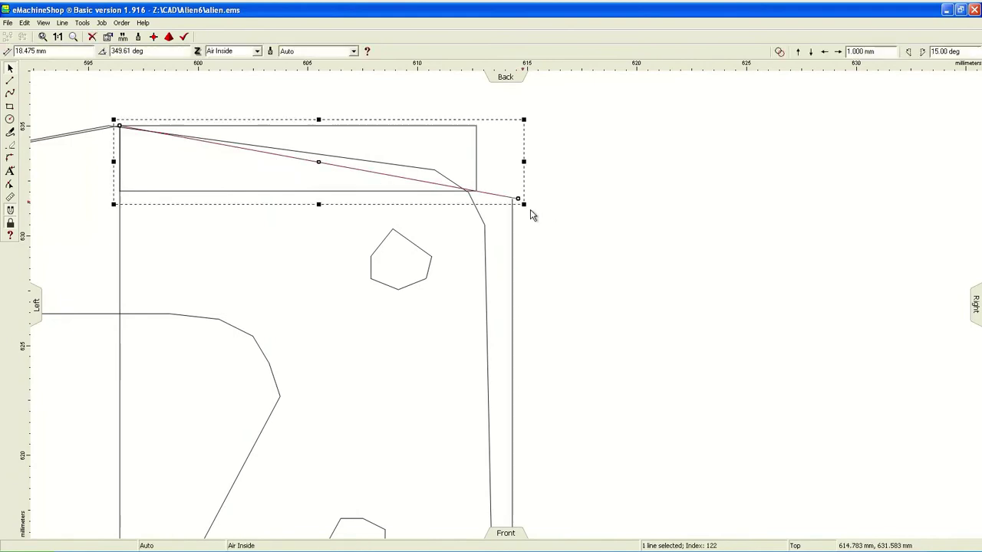
Round the top-right corner at 2 mm
{"action": "scroll", "coordinate": [518, 211], "scroll_direction": "up", "scroll_amount": 2}
{"action": "scroll", "coordinate": [559, 213], "scroll_direction": "up", "scroll_amount": 1}
{"action": "left_click", "coordinate": [511, 221]}
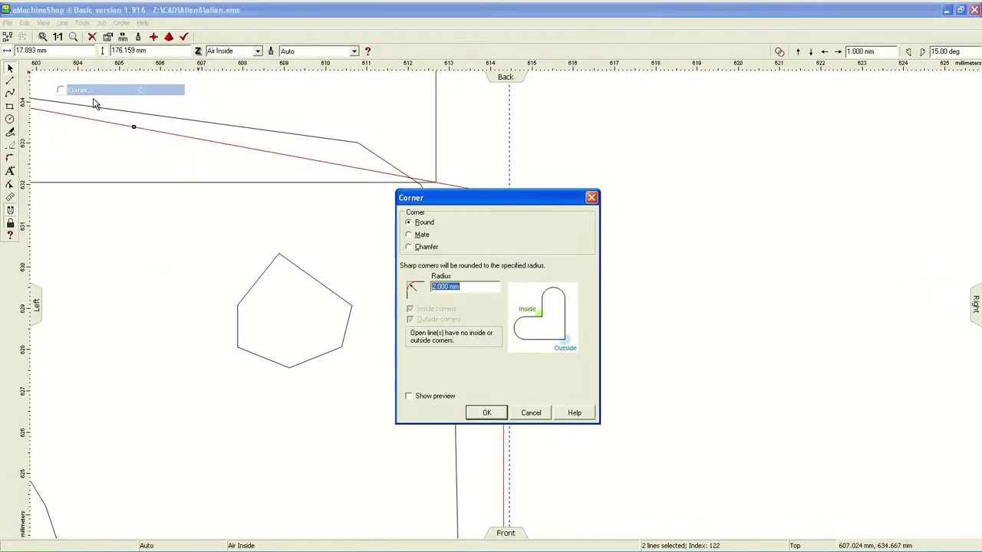
{"action": "key", "text": "Return"}
{"action": "scroll", "coordinate": [541, 213], "scroll_direction": "down", "scroll_amount": 3}
Apply Corner round to the joined left side and top slope edges
{"action": "left_click", "coordinate": [546, 218]}
{"action": "left_click", "coordinate": [532, 161]}
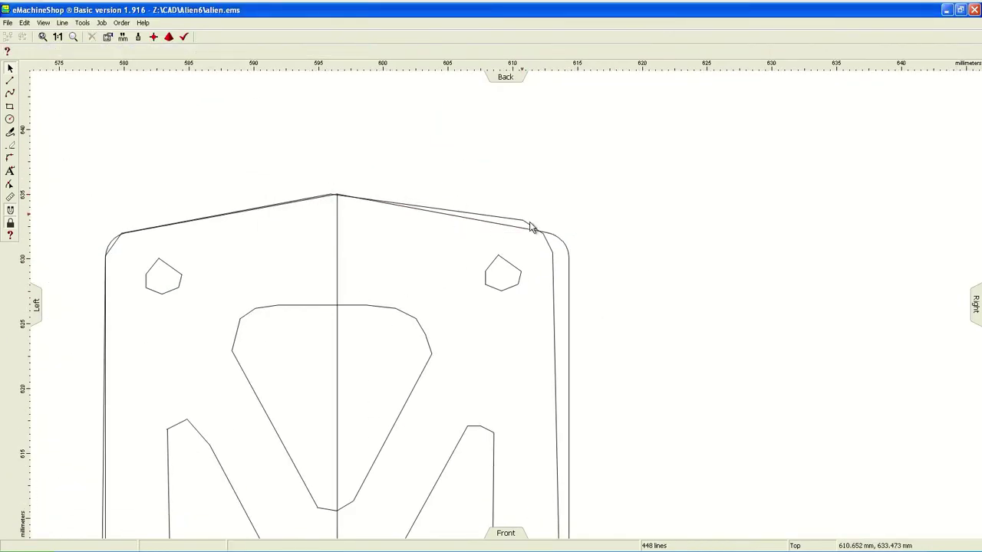
{"action": "scroll", "coordinate": [249, 125], "scroll_direction": "down", "scroll_amount": 1}
{"action": "left_click", "coordinate": [146, 259]}
{"action": "scroll", "coordinate": [313, 184], "scroll_direction": "up", "scroll_amount": 2}
{"action": "left_click", "coordinate": [310, 173]}
{"action": "left_click", "coordinate": [82, 23]}
{"action": "left_click", "coordinate": [92, 59]}
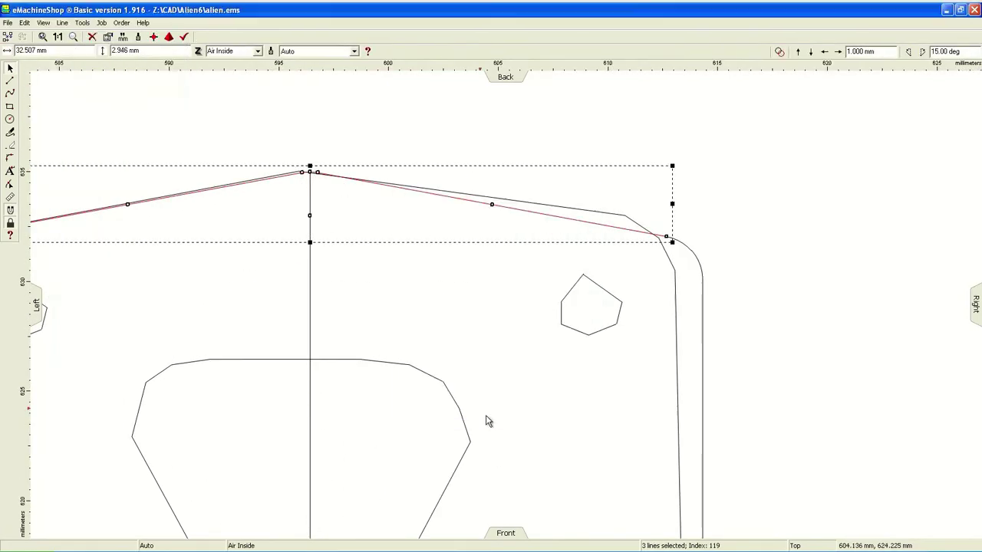
{"action": "left_click", "coordinate": [486, 413]}
{"action": "scroll", "coordinate": [685, 270], "scroll_direction": "down", "scroll_amount": 1}
{"action": "key", "text": "ctrl+a"}
{"action": "scroll", "coordinate": [683, 182], "scroll_direction": "down", "scroll_amount": 1}
{"action": "scroll", "coordinate": [486, 192], "scroll_direction": "up", "scroll_amount": 1}
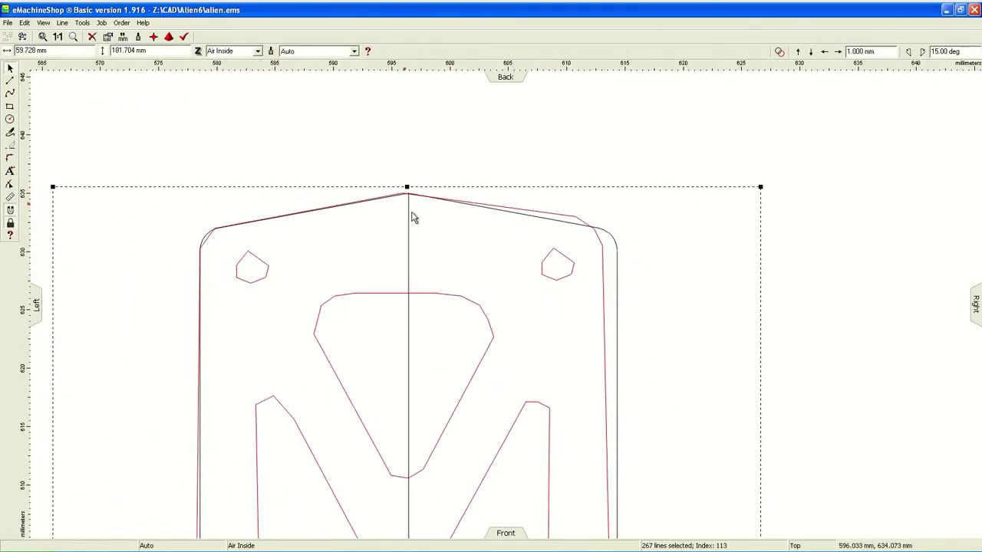
Draw a 3 mm circle over the left hole and delete its old pentagon outline
{"action": "left_click", "coordinate": [10, 119]}
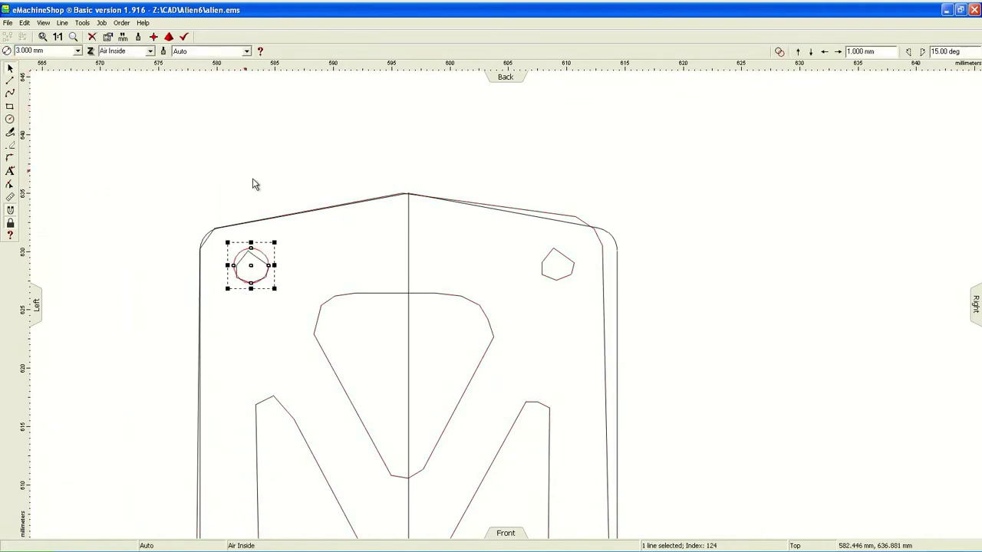
{"action": "key", "text": "ctrl+a"}
{"action": "left_click", "coordinate": [362, 159]}
{"action": "left_click", "coordinate": [251, 266]}
{"action": "key", "text": "Delete"}
Replace the right pentagon with a pasted copy of the 3 mm circle, removing the helper rectangle
{"action": "left_click", "coordinate": [10, 106]}
{"action": "left_click", "coordinate": [334, 224]}
{"action": "left_click", "coordinate": [397, 208]}
{"action": "left_click_drag", "start_coordinate": [323, 252], "coordinate": [416, 245]}
{"action": "left_click", "coordinate": [557, 264]}
{"action": "key", "text": "Delete"}
{"action": "key", "text": "ctrl+v"}
{"action": "left_click", "coordinate": [662, 268]}
{"action": "left_click", "coordinate": [566, 230]}
{"action": "key", "text": "Delete"}
Delete the inner right vertical trace line
{"action": "key", "text": "ctrl+a"}
{"action": "scroll", "coordinate": [364, 120], "scroll_direction": "down", "scroll_amount": 2}
{"action": "scroll", "coordinate": [364, 120], "scroll_direction": "down", "scroll_amount": 3}
{"action": "left_click", "coordinate": [431, 235]}
{"action": "scroll", "coordinate": [375, 150], "scroll_direction": "up", "scroll_amount": 3}
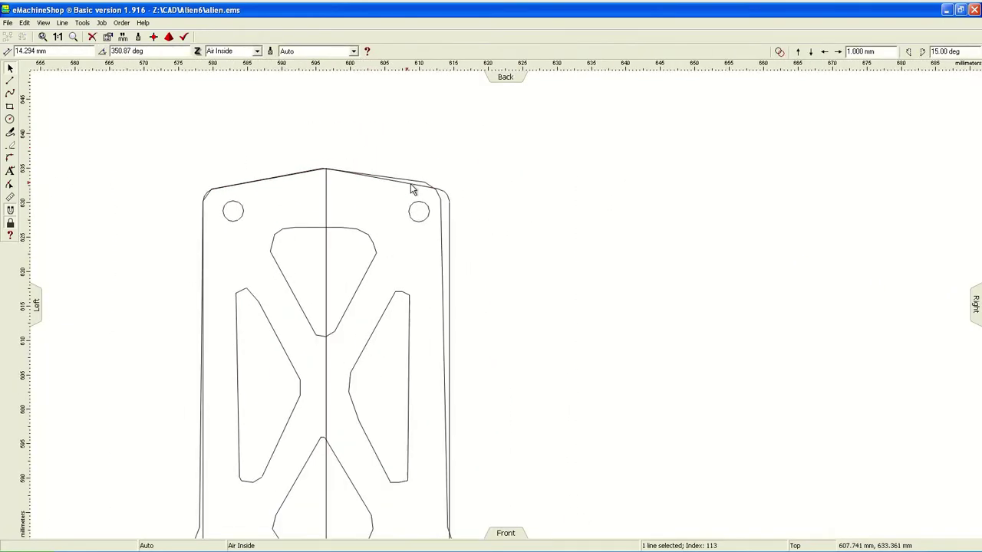
{"action": "key", "text": "Delete"}
Check the top-left sloped edge and left side edge, then start a cutout line on the centreline
{"action": "left_click", "coordinate": [265, 179]}
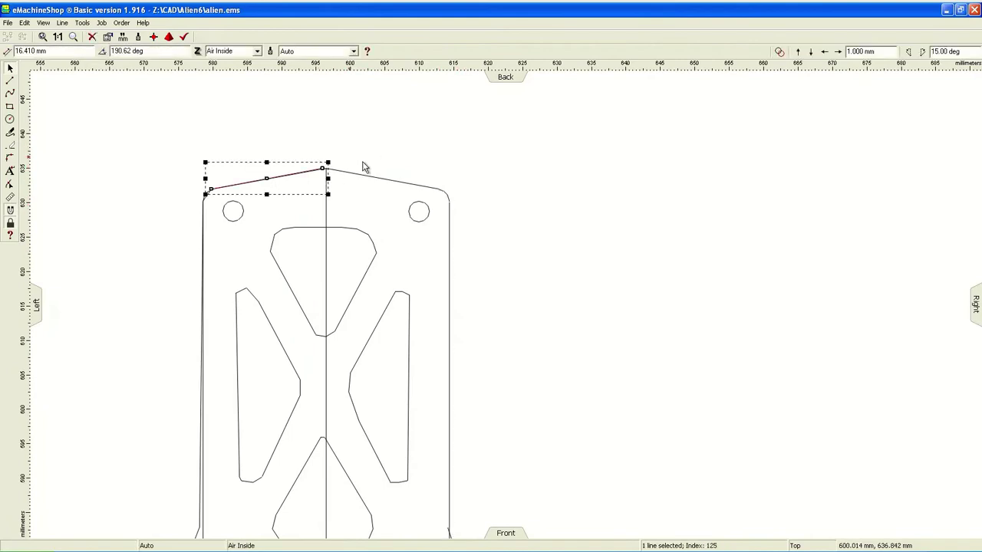
{"action": "scroll", "coordinate": [285, 191], "scroll_direction": "up", "scroll_amount": 2}
{"action": "left_click", "coordinate": [154, 198]}
{"action": "left_click", "coordinate": [230, 197]}
{"action": "left_click", "coordinate": [150, 188]}
{"action": "scroll", "coordinate": [146, 212], "scroll_direction": "up", "scroll_amount": 5}
{"action": "left_click", "coordinate": [81, 158]}
{"action": "scroll", "coordinate": [82, 158], "scroll_direction": "down", "scroll_amount": 2}
{"action": "scroll", "coordinate": [143, 298], "scroll_direction": "down", "scroll_amount": 1}
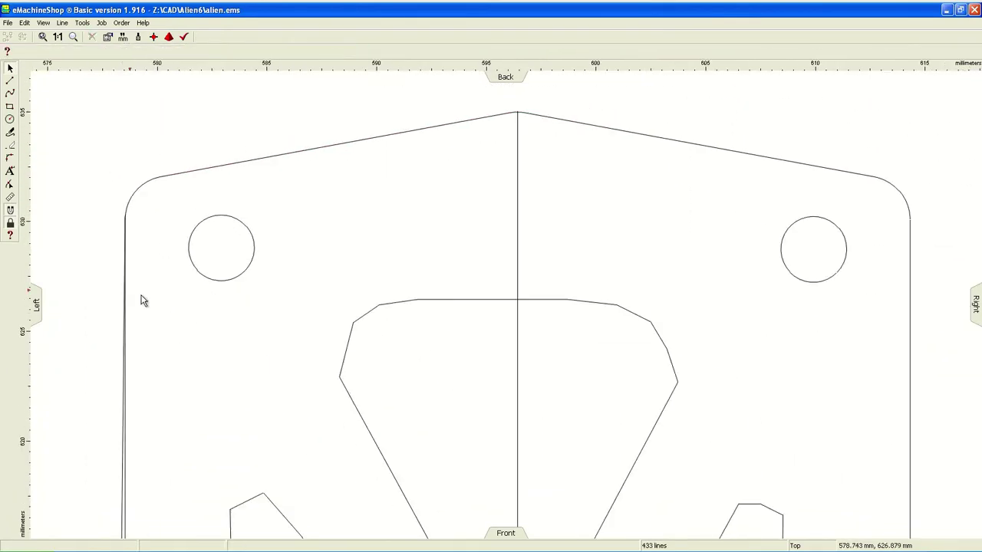
{"action": "left_click", "coordinate": [124, 230]}
{"action": "scroll", "coordinate": [121, 219], "scroll_direction": "down", "scroll_amount": 1}
{"action": "scroll", "coordinate": [141, 427], "scroll_direction": "down", "scroll_amount": 1}
{"action": "left_click", "coordinate": [328, 309]}
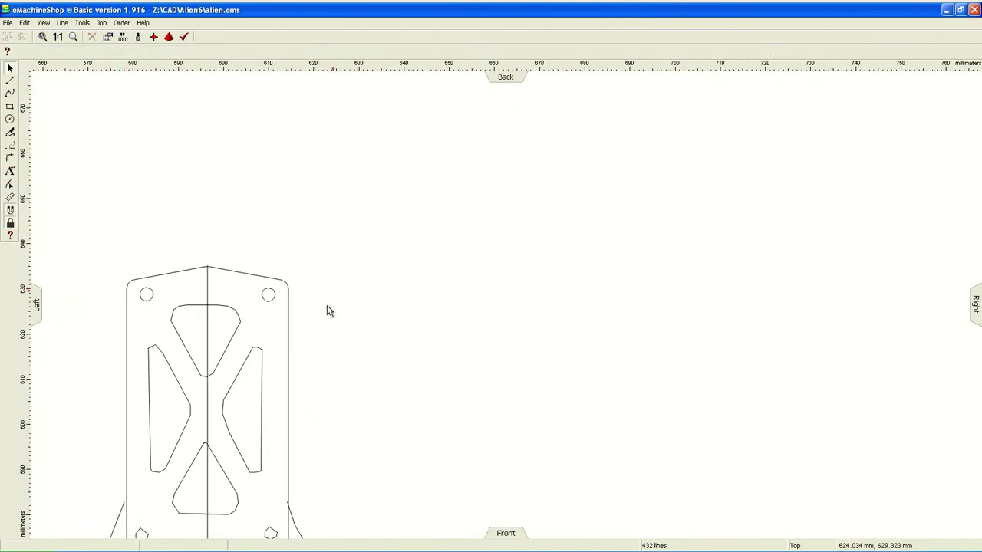
{"action": "scroll", "coordinate": [290, 298], "scroll_direction": "up", "scroll_amount": 4}
{"action": "scroll", "coordinate": [290, 298], "scroll_direction": "up", "scroll_amount": 1}
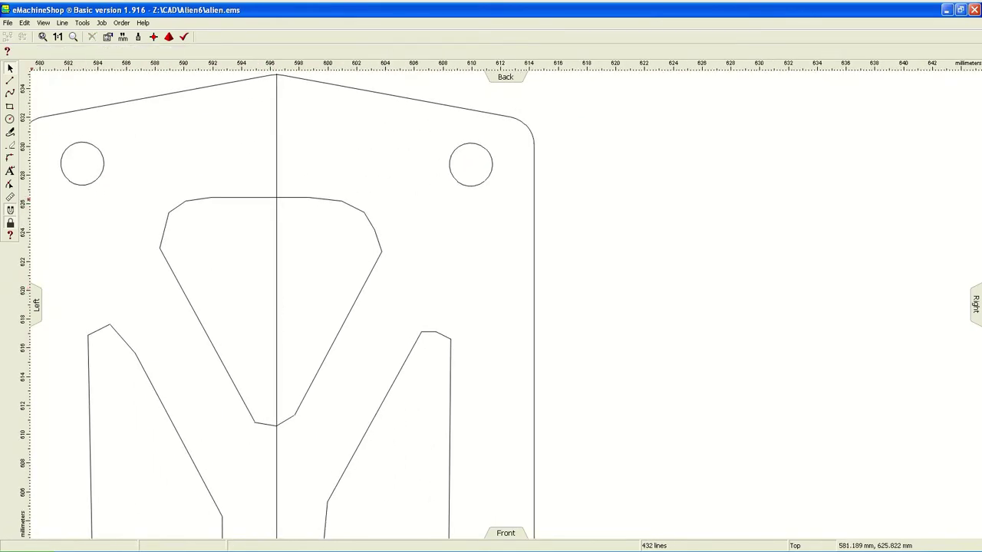
{"action": "left_click", "coordinate": [276, 197]}
Stretch the top line evenly across the cutout and draw both triangle sides down to the bottom point
{"action": "left_click_drag", "start_coordinate": [243, 210], "coordinate": [296, 208]}
{"action": "left_click_drag", "start_coordinate": [219, 197], "coordinate": [195, 199], "text": "shift"}
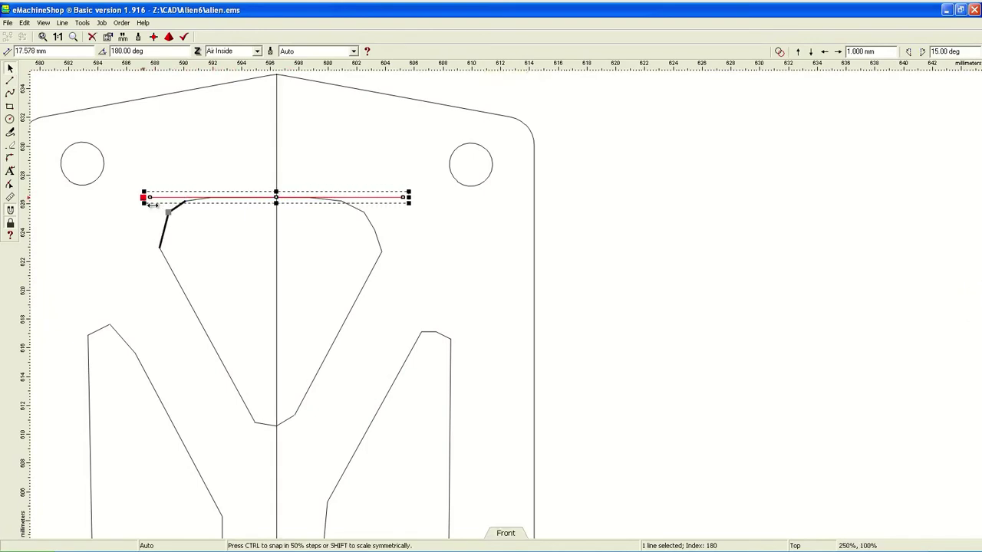
{"action": "left_click", "coordinate": [276, 424]}
{"action": "left_click", "coordinate": [148, 198]}
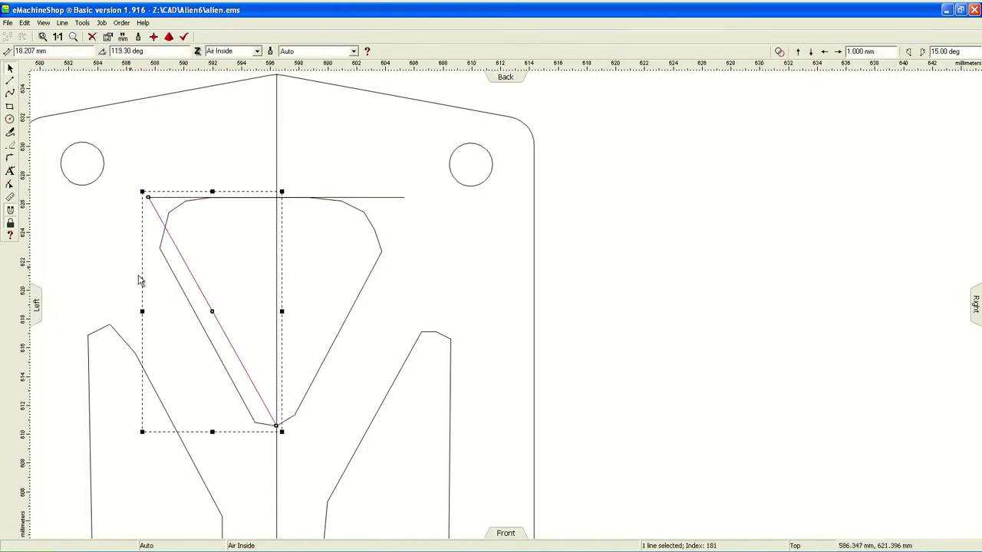
{"action": "left_click", "coordinate": [404, 198]}
{"action": "left_click", "coordinate": [276, 424]}
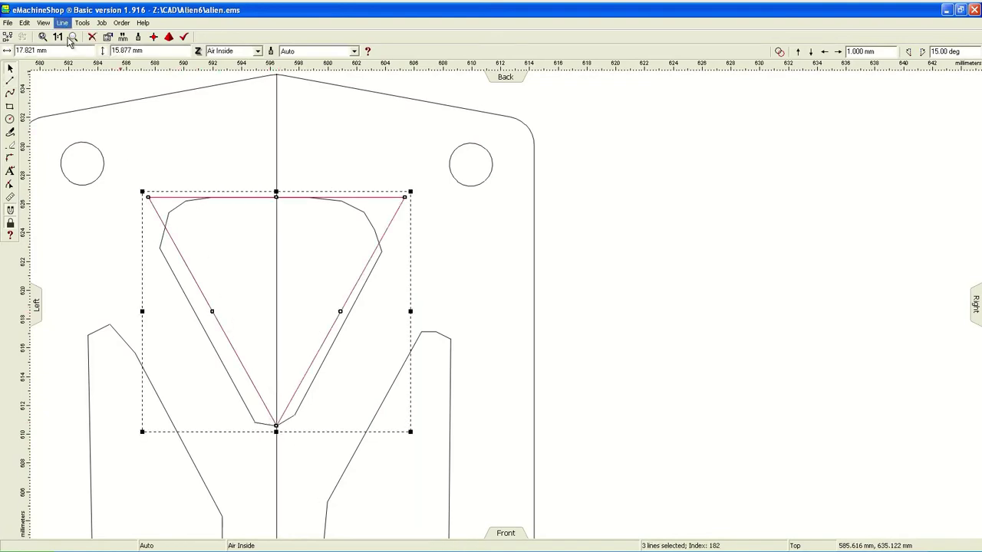
Set up corner rounding with a 3 mm radius and check the three triangle lines
{"action": "left_click", "coordinate": [76, 192]}
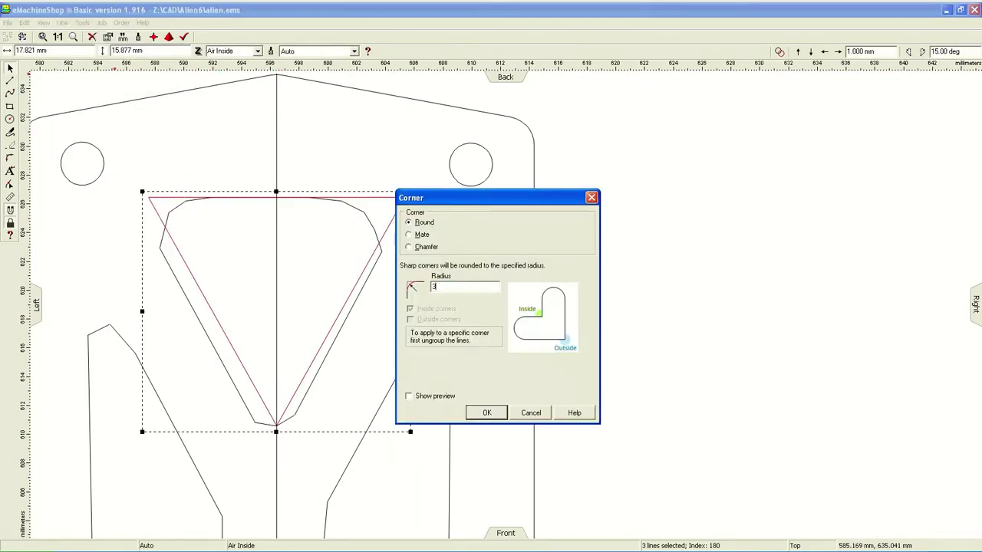
{"action": "key", "text": "Return"}
{"action": "left_click", "coordinate": [276, 422]}
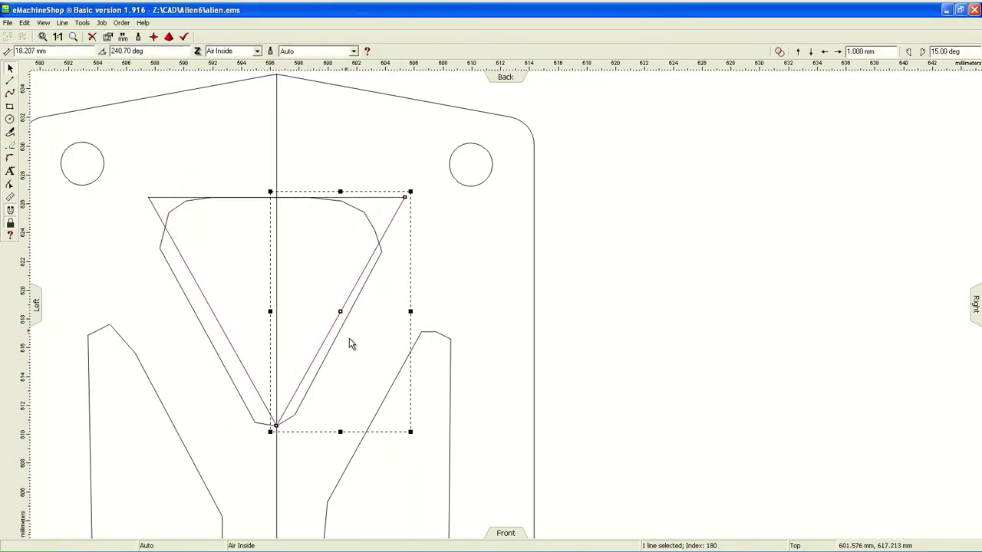
{"action": "left_click", "coordinate": [336, 349]}
Redraw the triangle's sides from the top corners to a lower bottom point
{"action": "left_click", "coordinate": [10, 79]}
{"action": "left_click", "coordinate": [147, 197]}
{"action": "left_click", "coordinate": [276, 461]}
{"action": "left_click", "coordinate": [405, 197]}
Round the triangle's corners and select the whole triangle including its top line
{"action": "left_click", "coordinate": [62, 22]}
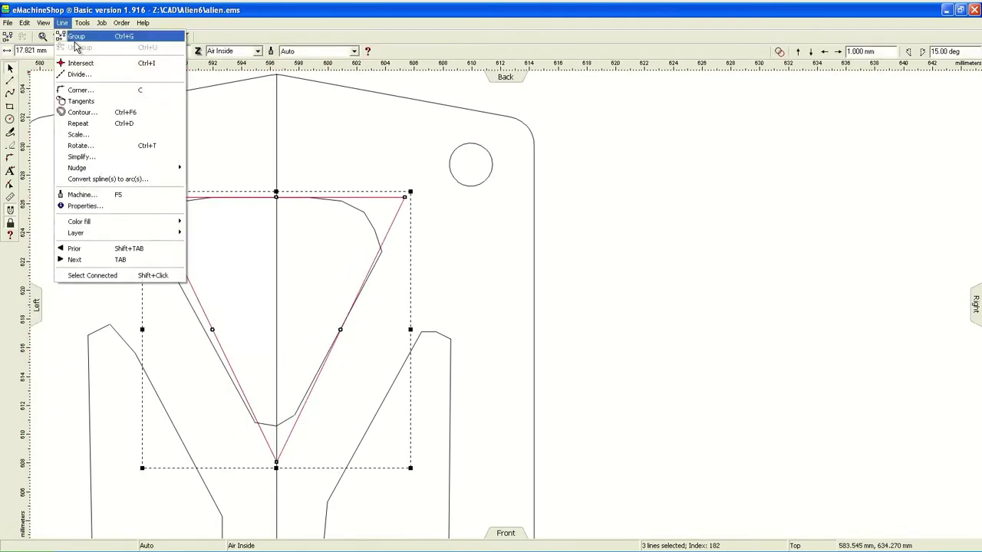
{"action": "left_click", "coordinate": [73, 35]}
{"action": "left_click", "coordinate": [356, 206]}
{"action": "left_click", "coordinate": [221, 210], "text": "shift"}
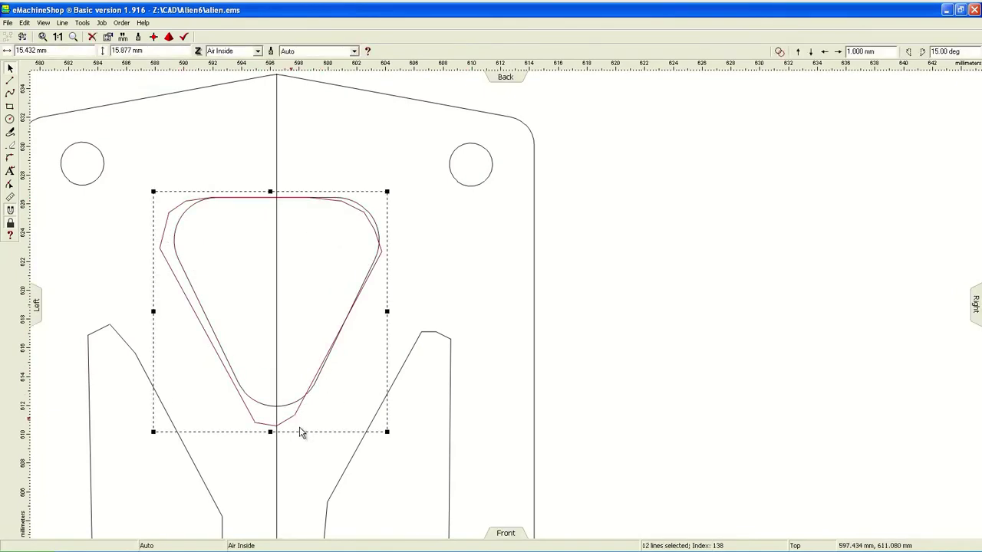
Rotate a copy of the triangle 180° and move it down onto the lower cutout
{"action": "scroll", "coordinate": [300, 427], "scroll_direction": "down", "scroll_amount": 3}
{"action": "key", "text": "ctrl+r"}
{"action": "type", "text": "180"}
{"action": "key", "text": "Return"}
{"action": "left_click_drag", "start_coordinate": [322, 251], "coordinate": [331, 449]}
{"action": "left_click", "coordinate": [331, 449]}
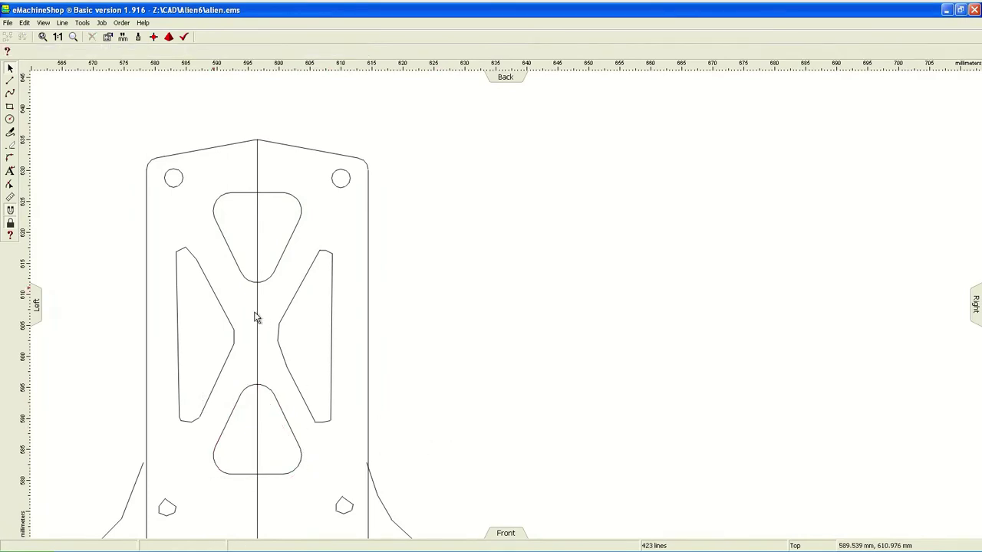
Start tracing the left slot from its top corner
{"action": "scroll", "coordinate": [222, 128], "scroll_direction": "down", "scroll_amount": 1}
{"action": "scroll", "coordinate": [223, 129], "scroll_direction": "down", "scroll_amount": 1}
{"action": "left_click", "coordinate": [188, 233]}
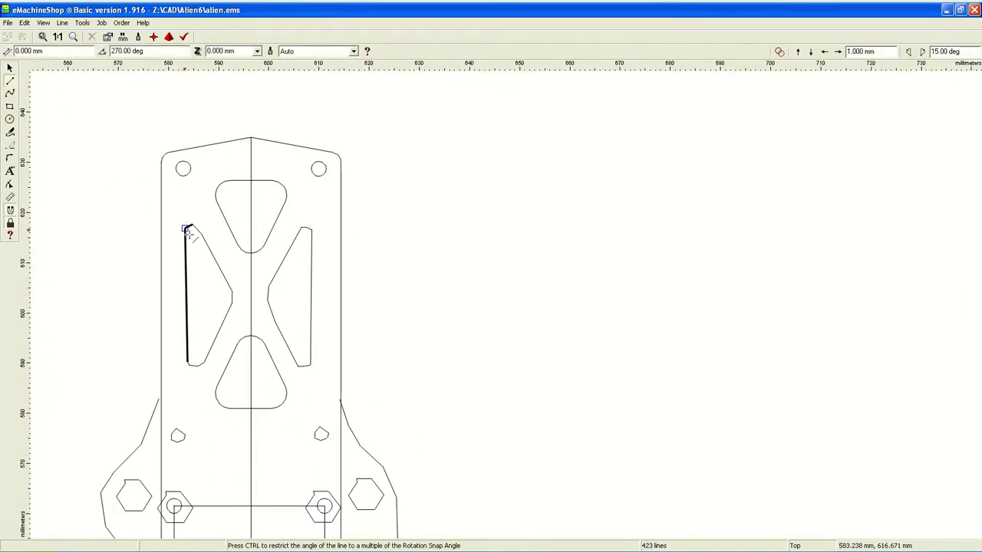
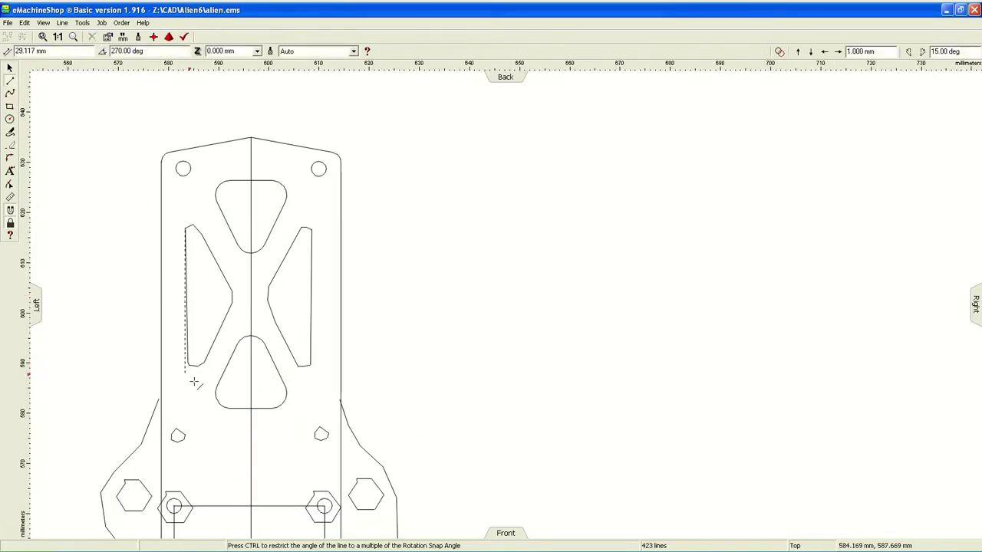
Draw a vertical line from the left slot's inner vertex up to the top point
{"action": "left_click", "coordinate": [185, 215]}
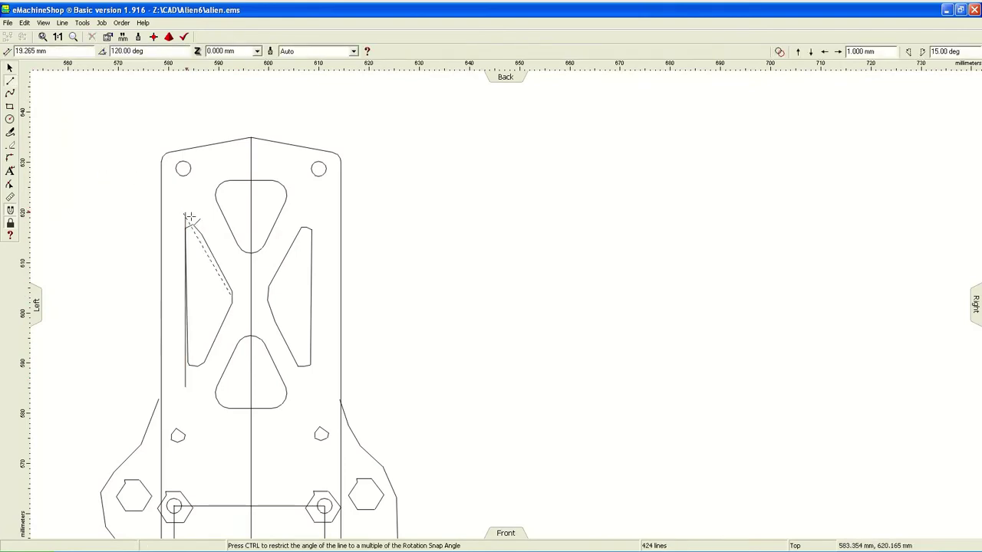
{"action": "key", "text": "Escape"}
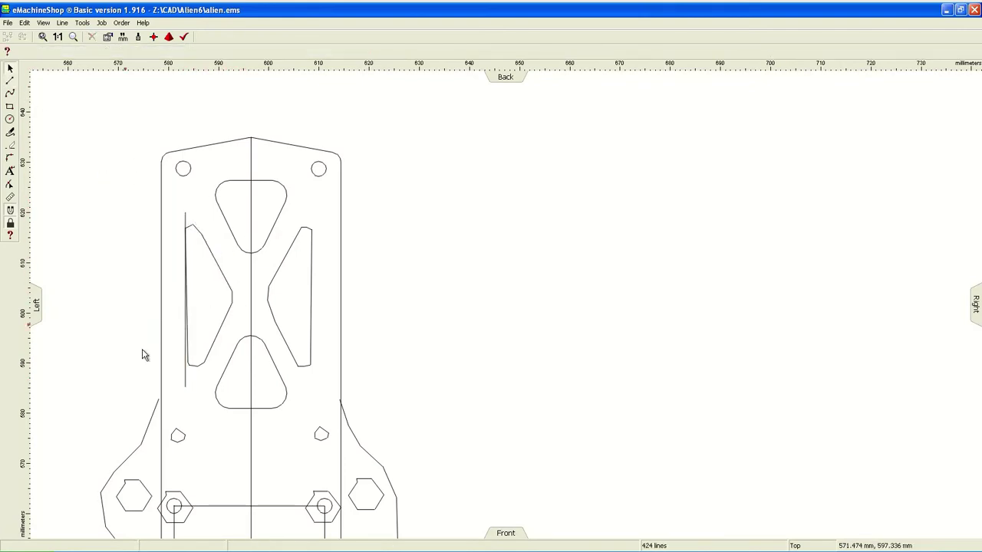
{"action": "scroll", "coordinate": [145, 309], "scroll_direction": "up", "scroll_amount": 1}
{"action": "left_click", "coordinate": [306, 276]}
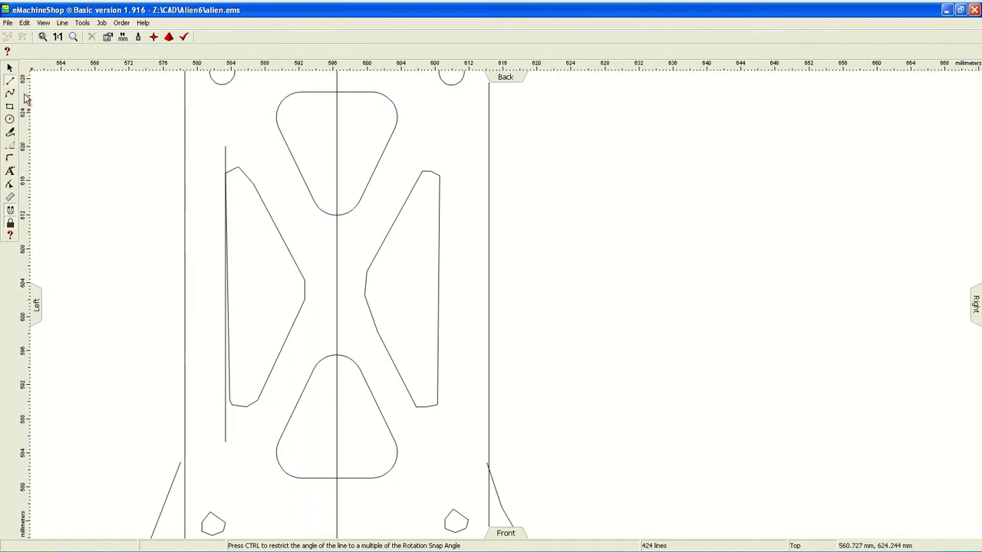
{"action": "left_click", "coordinate": [224, 128]}
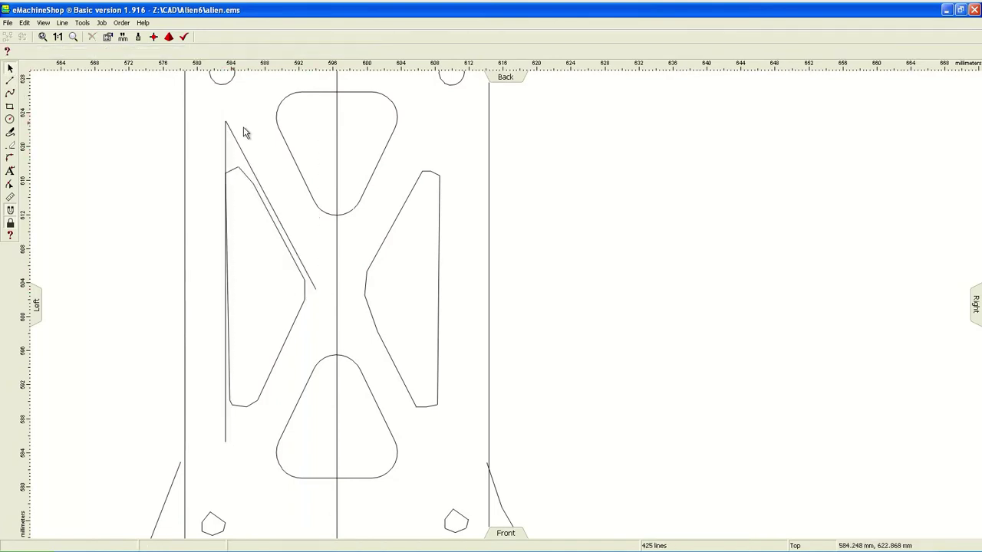
{"action": "left_click", "coordinate": [311, 286]}
{"action": "left_click", "coordinate": [227, 464]}
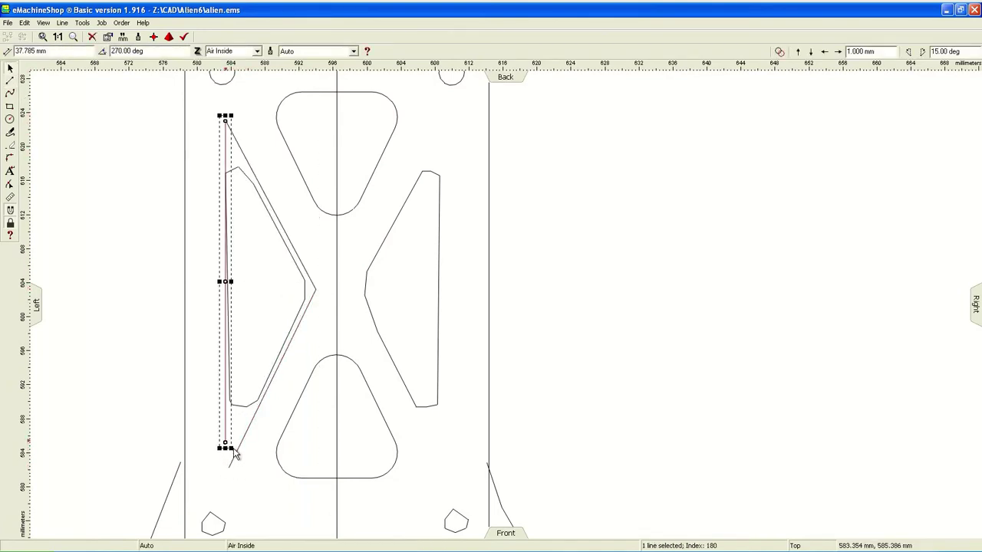
{"action": "key", "text": "Delete"}
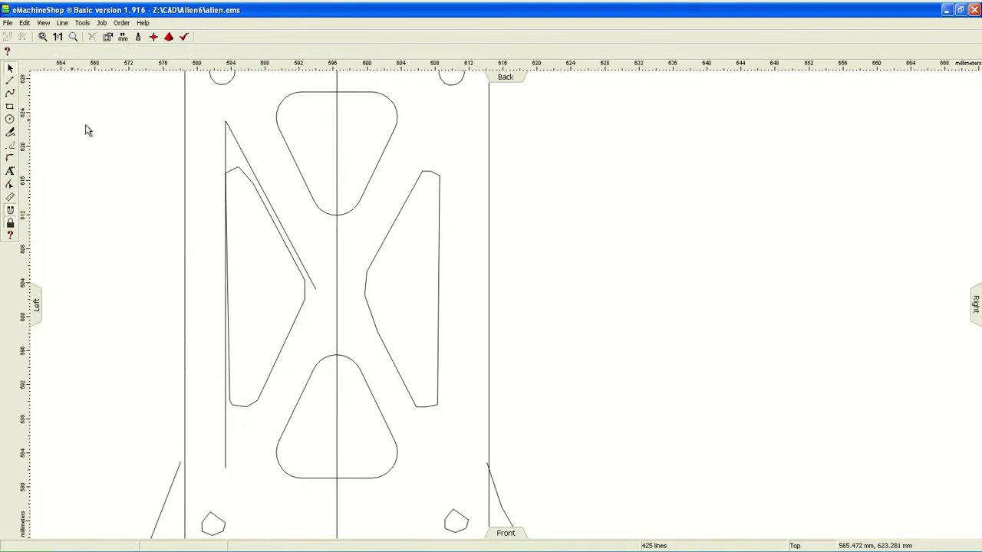
Draw a diagonal from the slot vertex down to the base of the vertical line
{"action": "left_click", "coordinate": [224, 118]}
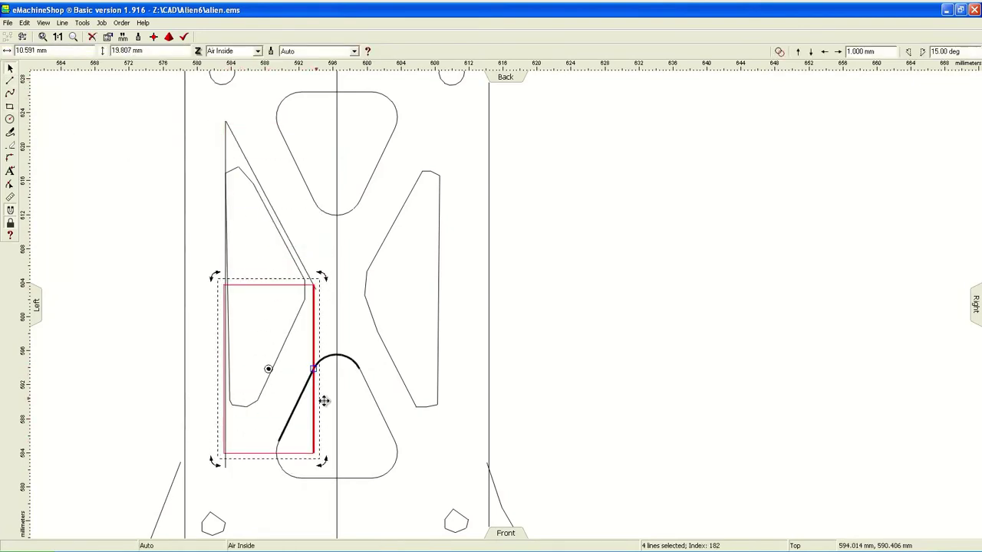
{"action": "left_click", "coordinate": [10, 80]}
{"action": "left_click", "coordinate": [226, 458]}
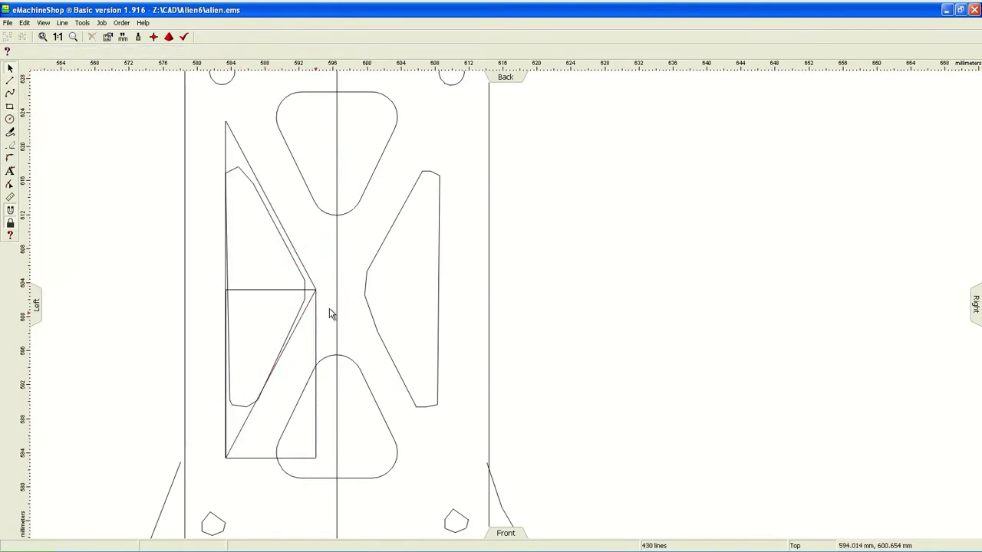
{"action": "left_click", "coordinate": [315, 289]}
Round the lower corner between the diagonal and vertical lines with Line > Corner
{"action": "left_click", "coordinate": [62, 22]}
{"action": "left_click", "coordinate": [88, 88]}
{"action": "left_click", "coordinate": [460, 402]}
{"action": "left_click", "coordinate": [62, 22]}
{"action": "left_click", "coordinate": [98, 100]}
{"action": "scroll", "coordinate": [237, 475], "scroll_direction": "up", "scroll_amount": 1}
{"action": "scroll", "coordinate": [235, 442], "scroll_direction": "up", "scroll_amount": 1}
Apply Line > Corner rounding to the vertical/diagonal corner again and dismiss the error
{"action": "left_click", "coordinate": [62, 22]}
{"action": "left_click", "coordinate": [88, 88]}
{"action": "left_click", "coordinate": [483, 423]}
{"action": "scroll", "coordinate": [220, 285], "scroll_direction": "down", "scroll_amount": 2}
{"action": "left_click", "coordinate": [62, 22]}
{"action": "left_click", "coordinate": [98, 101]}
{"action": "left_click", "coordinate": [62, 22]}
{"action": "left_click", "coordinate": [88, 88]}
{"action": "key", "text": "Return"}
{"action": "scroll", "coordinate": [246, 135], "scroll_direction": "up", "scroll_amount": 1}
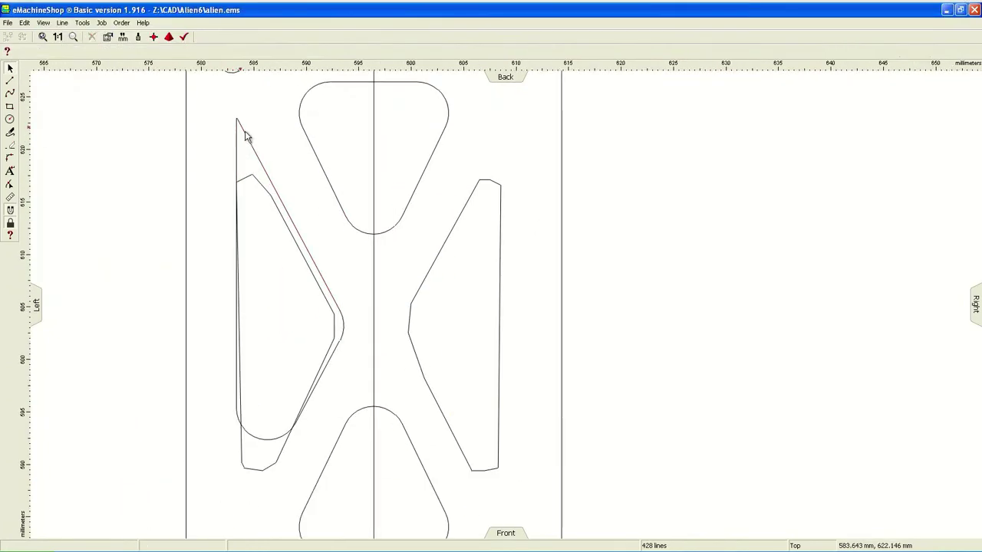
{"action": "scroll", "coordinate": [245, 136], "scroll_direction": "up", "scroll_amount": 1}
Round the sharp top corner and delete the old left cutout
{"action": "left_click", "coordinate": [62, 22]}
{"action": "left_click", "coordinate": [88, 88]}
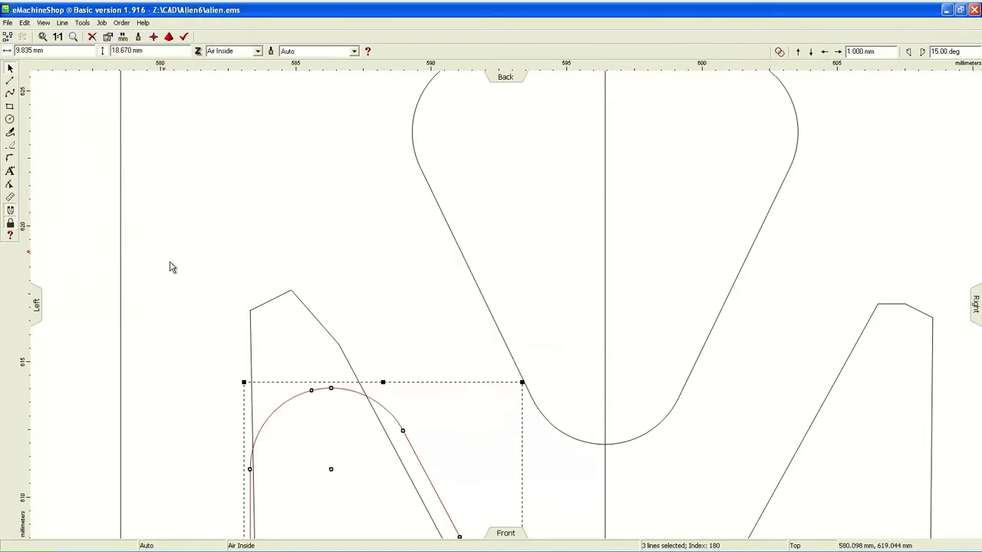
{"action": "scroll", "coordinate": [171, 267], "scroll_direction": "down", "scroll_amount": 3}
{"action": "left_click", "coordinate": [285, 321]}
{"action": "left_click_drag", "start_coordinate": [153, 247], "coordinate": [264, 443]}
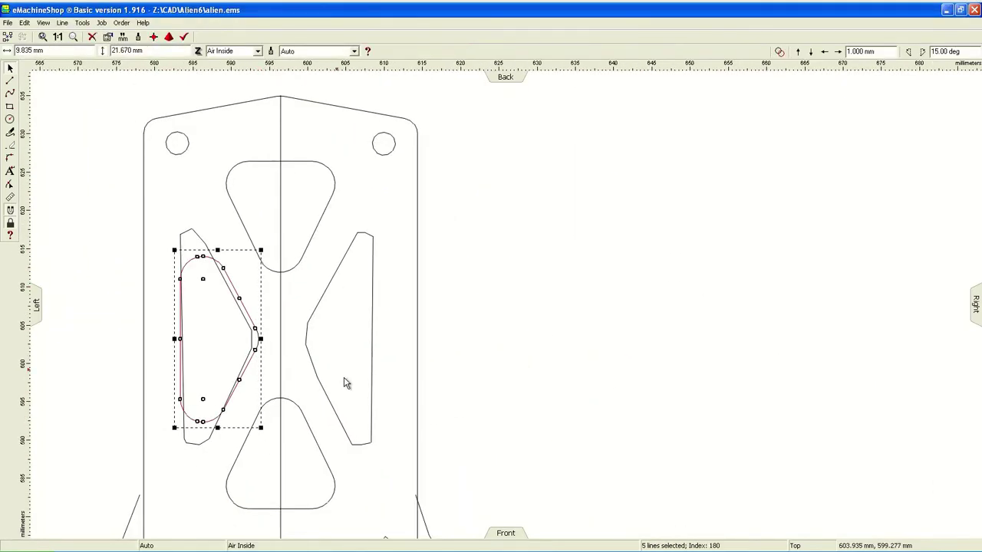
{"action": "key", "text": "Delete"}
{"action": "left_click", "coordinate": [259, 348]}
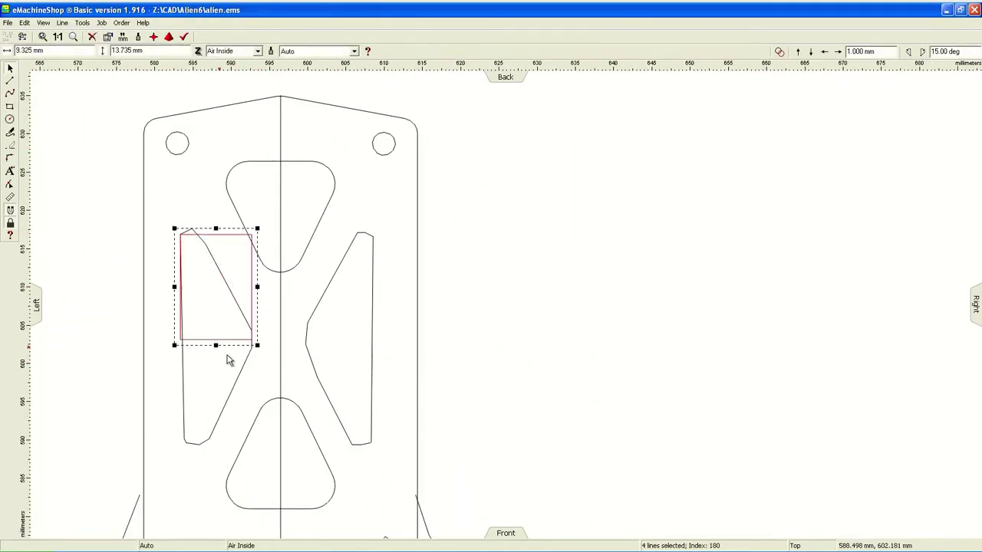
Draw a new triangle with the Line tool and move it off to the side
{"action": "left_click", "coordinate": [10, 79]}
{"action": "left_click", "coordinate": [191, 232]}
{"action": "left_click", "coordinate": [179, 445]}
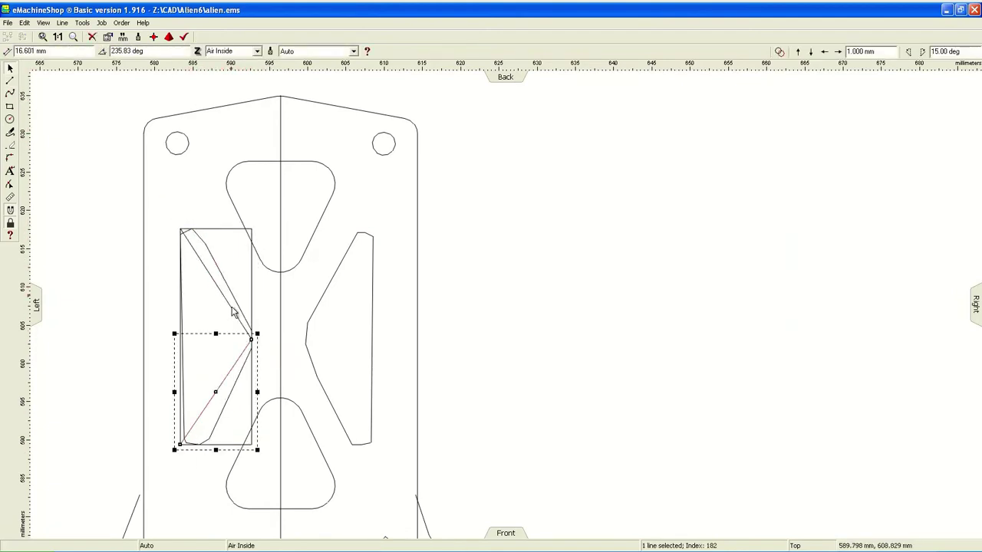
{"action": "mouse_move", "coordinate": [220, 283]}
{"action": "left_mouse_down"}
{"action": "mouse_move", "coordinate": [639, 242]}
{"action": "mouse_move", "coordinate": [723, 467]}
{"action": "left_mouse_up"}
{"action": "left_click", "coordinate": [631, 182]}
{"action": "left_click", "coordinate": [9, 157]}
{"action": "key", "text": "Return"}
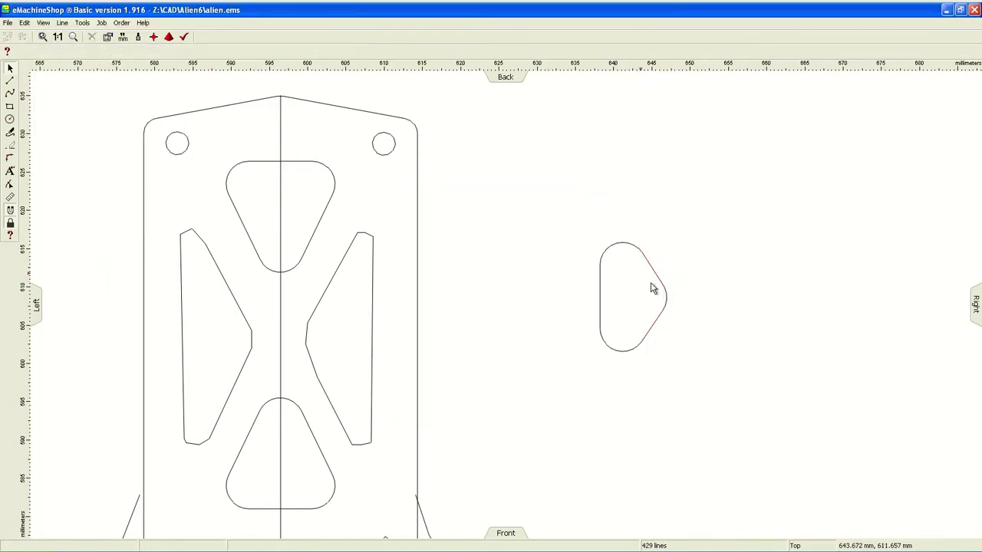
Round the triangle's corners with Line > Corner, undoing a misplaced move
{"action": "left_click_drag", "start_coordinate": [524, 144], "coordinate": [665, 408]}
{"action": "left_click", "coordinate": [62, 22]}
{"action": "left_click", "coordinate": [92, 276]}
{"action": "left_click", "coordinate": [490, 413]}
{"action": "left_click_drag", "start_coordinate": [550, 177], "coordinate": [580, 230]}
{"action": "left_click_drag", "start_coordinate": [650, 349], "coordinate": [218, 381]}
{"action": "key", "text": "ctrl+z"}
{"action": "key", "text": "ctrl+z"}
{"action": "key", "text": "ctrl+z"}
Place the round-cornered triangle into the left window
{"action": "left_click", "coordinate": [62, 22]}
{"action": "left_click", "coordinate": [81, 89]}
{"action": "key", "text": "Return"}
{"action": "mouse_move", "coordinate": [667, 278]}
{"action": "left_mouse_down"}
{"action": "mouse_move", "coordinate": [243, 325]}
{"action": "mouse_move", "coordinate": [279, 281]}
{"action": "left_mouse_up"}
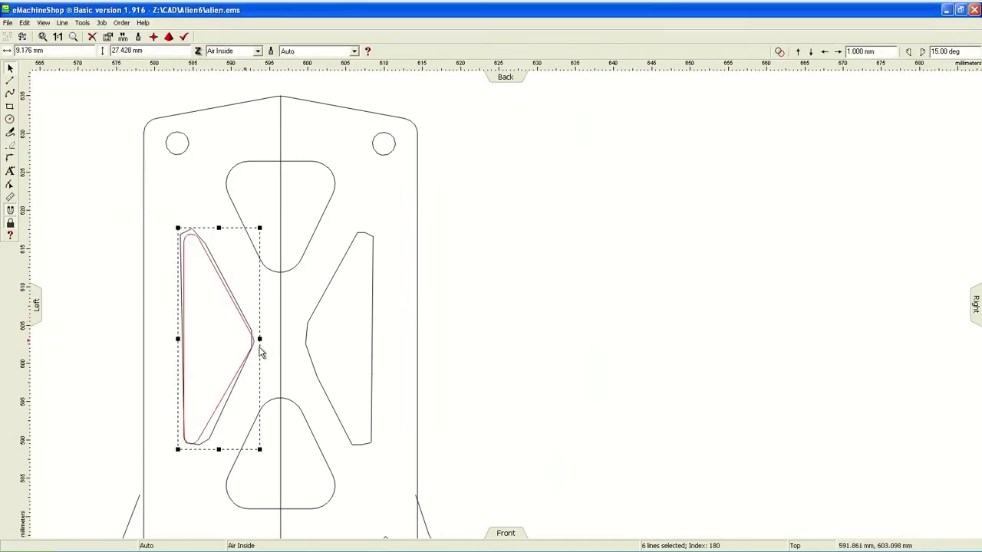
{"action": "key", "text": "Escape"}
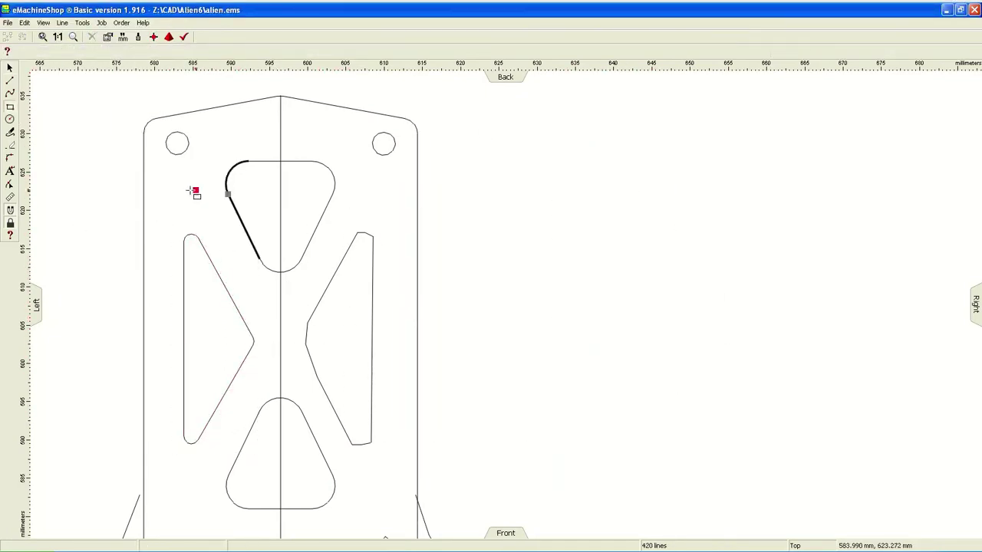
Delete the old right cutout and place a mirrored copy of the triangle there
{"action": "left_click", "coordinate": [199, 442]}
{"action": "left_click_drag", "start_coordinate": [259, 508], "coordinate": [195, 343]}
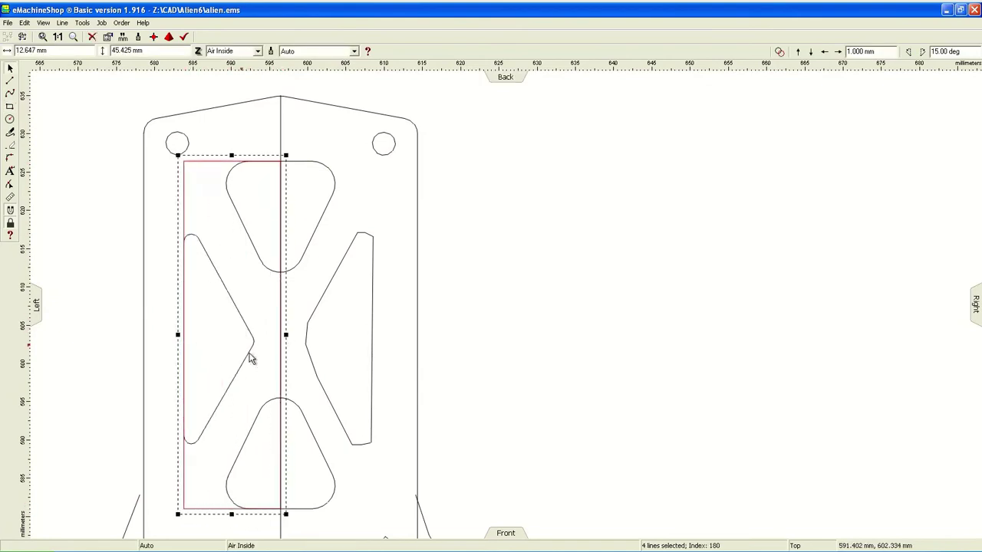
{"action": "left_click", "coordinate": [373, 279]}
{"action": "key", "text": "Delete"}
{"action": "left_click_drag", "start_coordinate": [252, 163], "coordinate": [305, 163]}
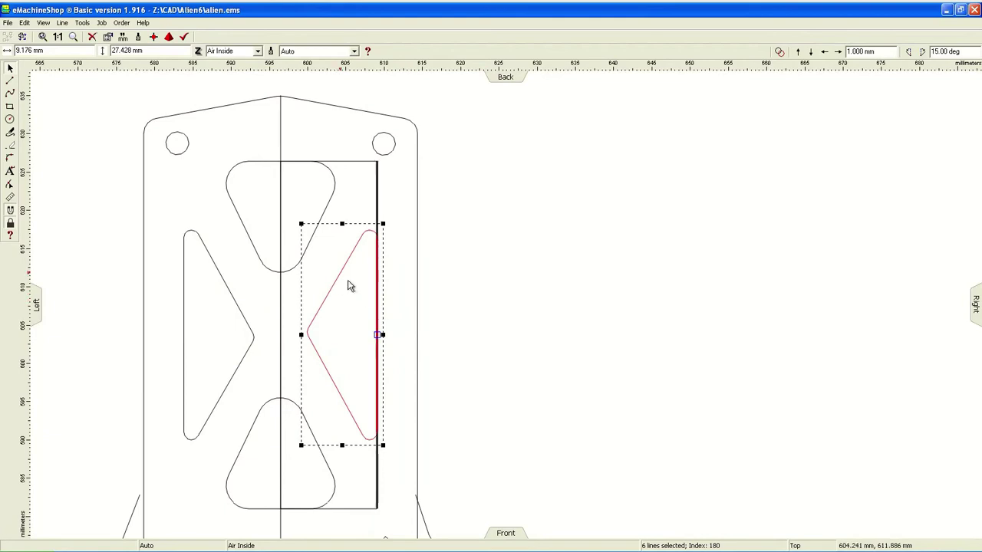
{"action": "left_click", "coordinate": [606, 283]}
{"action": "scroll", "coordinate": [248, 227], "scroll_direction": "down", "scroll_amount": 2}
{"action": "scroll", "coordinate": [385, 355], "scroll_direction": "down", "scroll_amount": 1}
{"action": "scroll", "coordinate": [212, 277], "scroll_direction": "down", "scroll_amount": 1}
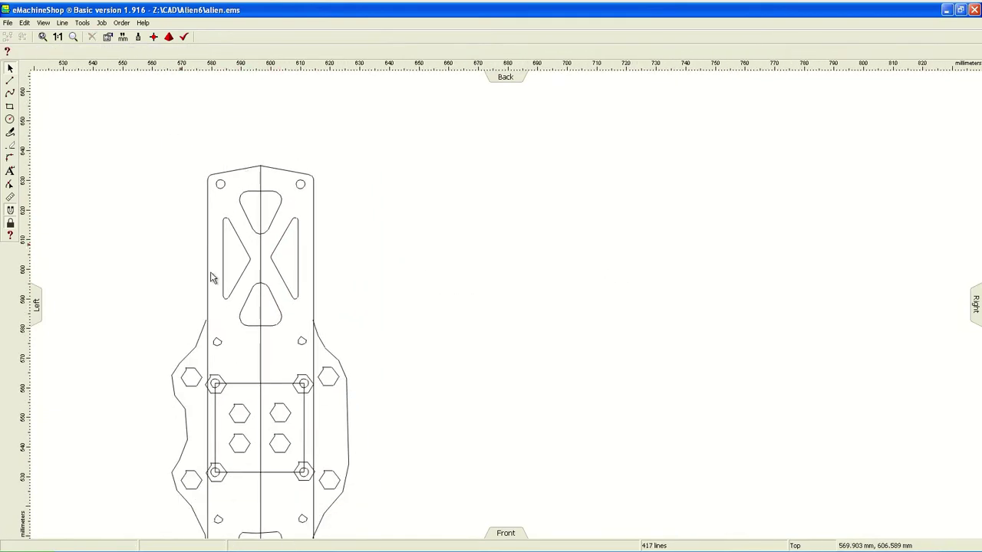
Draw a rectangle joining the top holes and set the peaked top end aside
{"action": "scroll", "coordinate": [212, 277], "scroll_direction": "up", "scroll_amount": 1}
{"action": "left_click", "coordinate": [312, 98]}
{"action": "mouse_move", "coordinate": [307, 267]}
{"action": "left_mouse_down"}
{"action": "mouse_move", "coordinate": [516, 235]}
{"action": "mouse_move", "coordinate": [20, 92]}
{"action": "left_mouse_up"}
{"action": "mouse_move", "coordinate": [211, 82]}
{"action": "left_mouse_down"}
{"action": "mouse_move", "coordinate": [298, 165]}
{"action": "mouse_move", "coordinate": [261, 270]}
{"action": "left_mouse_up"}
{"action": "left_click", "coordinate": [213, 82]}
{"action": "left_click_drag", "start_coordinate": [310, 86], "coordinate": [644, 248]}
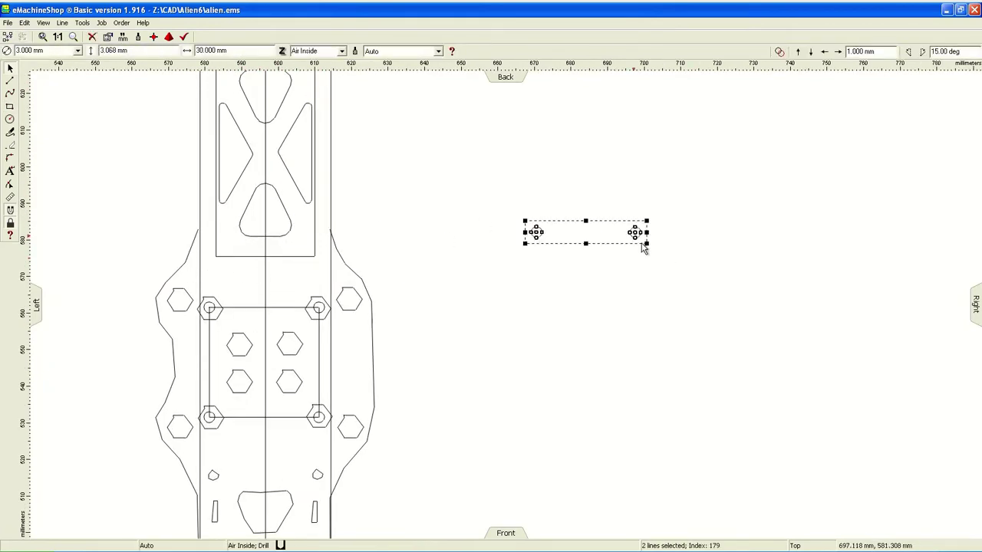
{"action": "key", "text": "Escape"}
Start a rectangle at the top-left hole and reselect the peaked top end lines
{"action": "scroll", "coordinate": [303, 285], "scroll_direction": "down", "scroll_amount": 2}
{"action": "scroll", "coordinate": [330, 253], "scroll_direction": "up", "scroll_amount": 2}
{"action": "scroll", "coordinate": [175, 115], "scroll_direction": "down", "scroll_amount": 2}
{"action": "scroll", "coordinate": [175, 115], "scroll_direction": "down", "scroll_amount": 1}
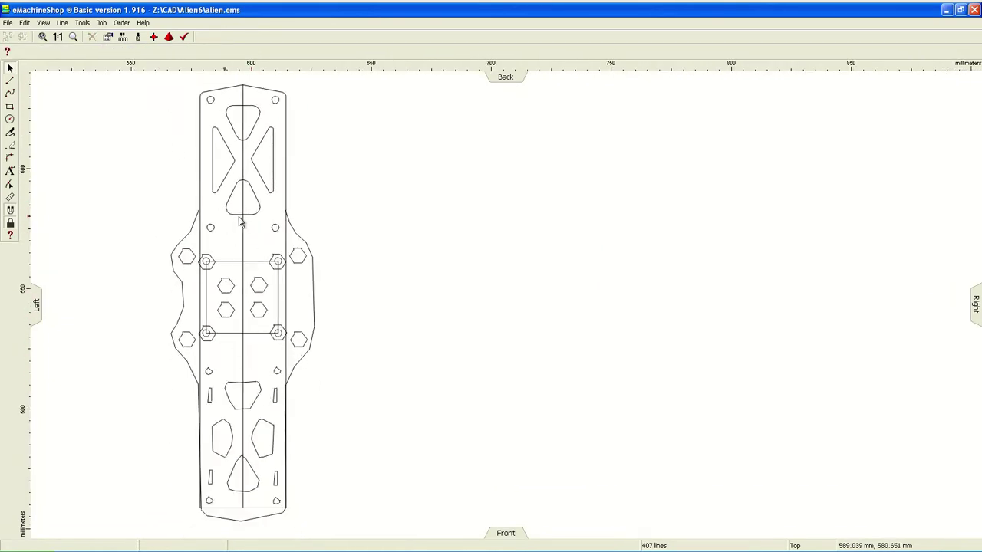
{"action": "left_click", "coordinate": [211, 100]}
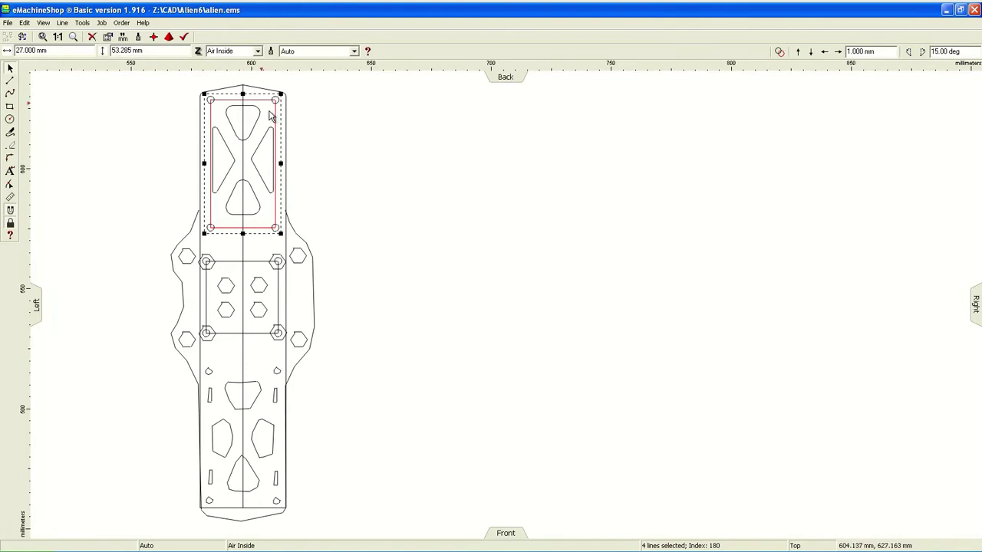
{"action": "key", "text": "Escape"}
{"action": "left_click_drag", "start_coordinate": [307, 102], "coordinate": [298, 95]}
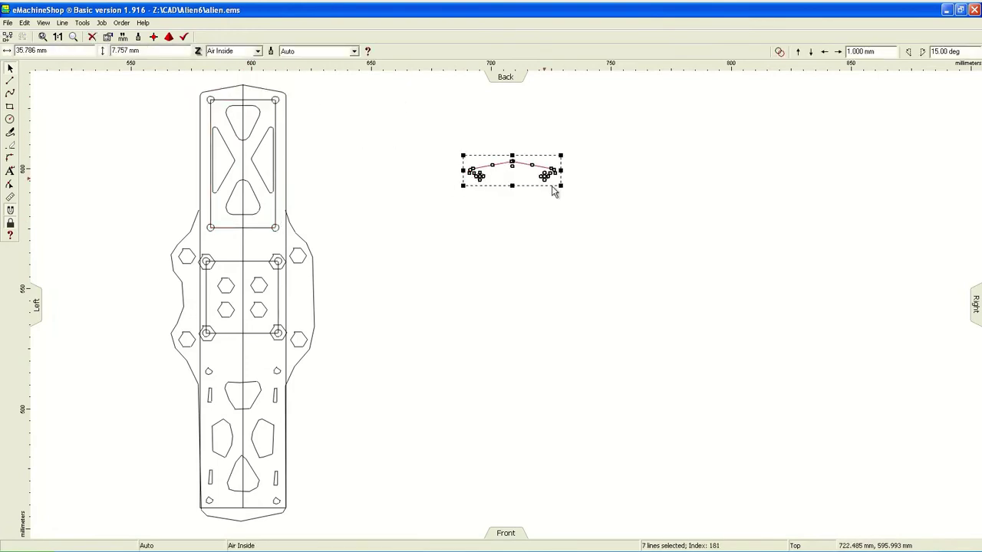
{"action": "scroll", "coordinate": [398, 492], "scroll_direction": "down", "scroll_amount": 2}
{"action": "scroll", "coordinate": [486, 401], "scroll_direction": "up", "scroll_amount": 5}
{"action": "left_click", "coordinate": [441, 420]}
Move the set-aside peaked end piece with its holes onto the plate's bottom edge
{"action": "left_click", "coordinate": [299, 408]}
{"action": "left_click", "coordinate": [575, 405]}
{"action": "mouse_move", "coordinate": [495, 341]}
{"action": "left_mouse_down"}
{"action": "mouse_move", "coordinate": [658, 390]}
{"action": "mouse_move", "coordinate": [416, 420]}
{"action": "left_mouse_up"}
{"action": "left_click", "coordinate": [364, 471]}
{"action": "scroll", "coordinate": [364, 472], "scroll_direction": "down", "scroll_amount": 1}
{"action": "scroll", "coordinate": [412, 357], "scroll_direction": "down", "scroll_amount": 1}
{"action": "scroll", "coordinate": [373, 370], "scroll_direction": "down", "scroll_amount": 1}
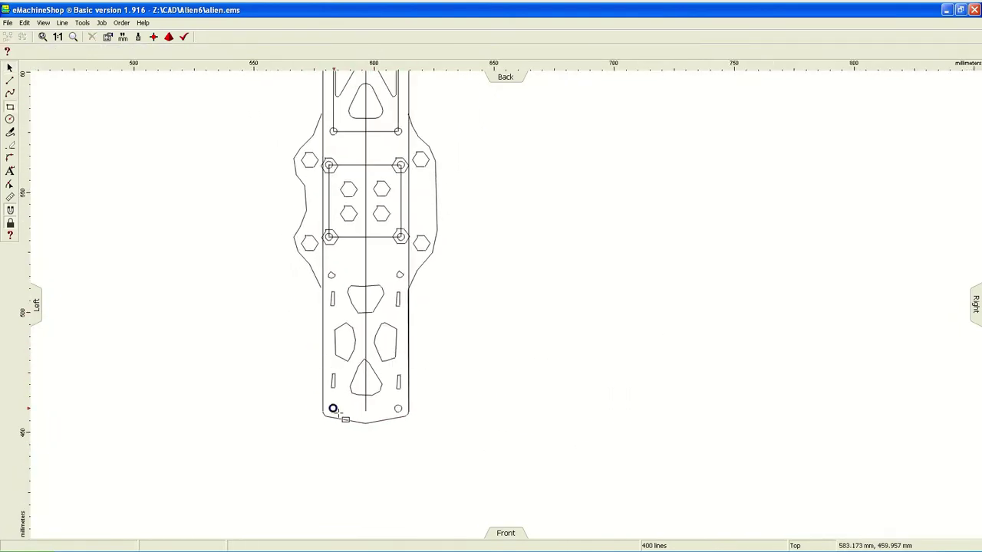
Draw a rectangle between the bottom corner holes and delete two lines at the part's bottom
{"action": "left_click_drag", "start_coordinate": [333, 409], "coordinate": [399, 274]}
{"action": "scroll", "coordinate": [344, 445], "scroll_direction": "up", "scroll_amount": 2}
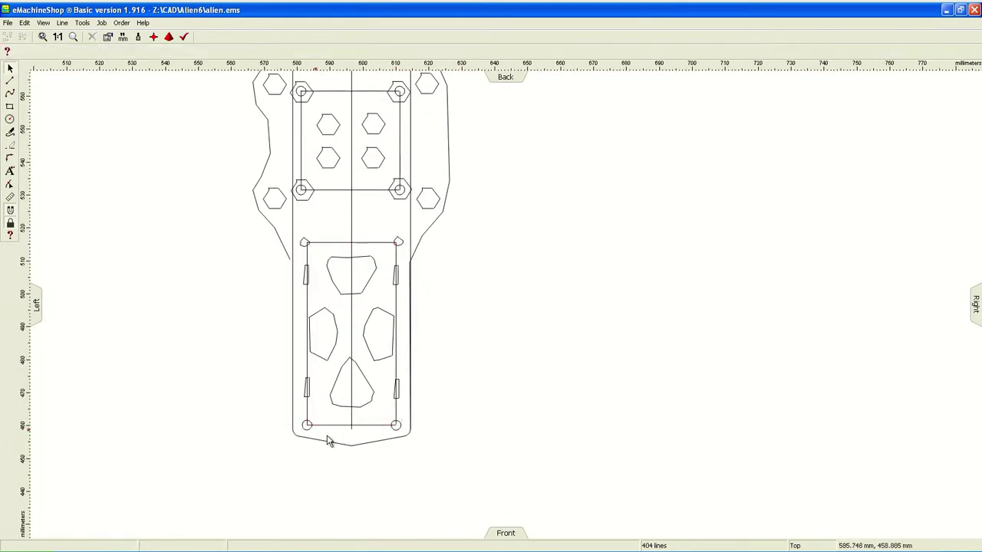
{"action": "left_click_drag", "start_coordinate": [343, 444], "coordinate": [415, 441]}
{"action": "scroll", "coordinate": [407, 262], "scroll_direction": "up", "scroll_amount": 2}
{"action": "key", "text": "Delete"}
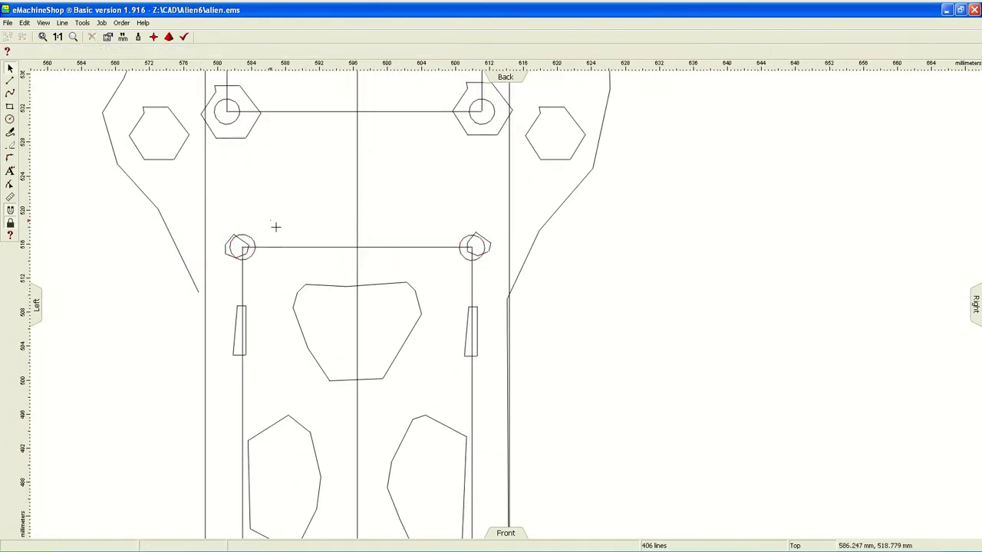
{"action": "scroll", "coordinate": [448, 373], "scroll_direction": "down", "scroll_amount": 2}
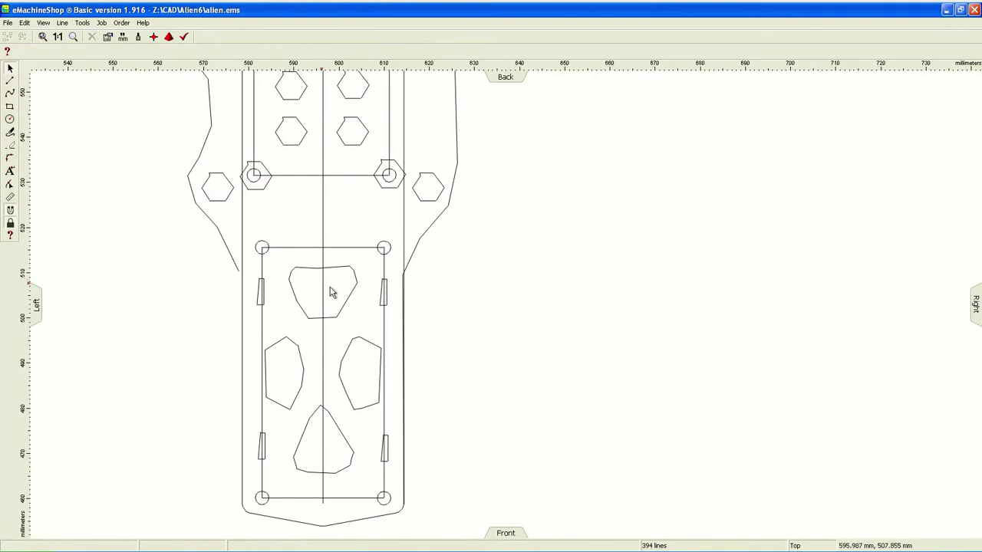
{"action": "scroll", "coordinate": [462, 404], "scroll_direction": "down", "scroll_amount": 2}
{"action": "scroll", "coordinate": [462, 403], "scroll_direction": "down", "scroll_amount": 1}
{"action": "scroll", "coordinate": [247, 208], "scroll_direction": "up", "scroll_amount": 2}
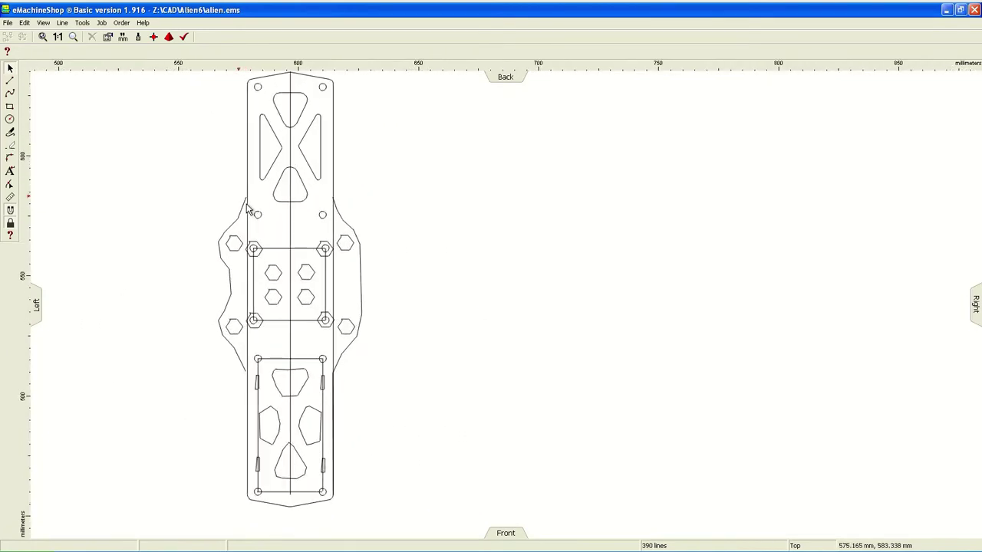
{"action": "scroll", "coordinate": [256, 206], "scroll_direction": "up", "scroll_amount": 1}
{"action": "scroll", "coordinate": [263, 231], "scroll_direction": "up", "scroll_amount": 1}
Delete the central hexagon nut pockets and the inner rectangle
{"action": "left_click", "coordinate": [260, 204]}
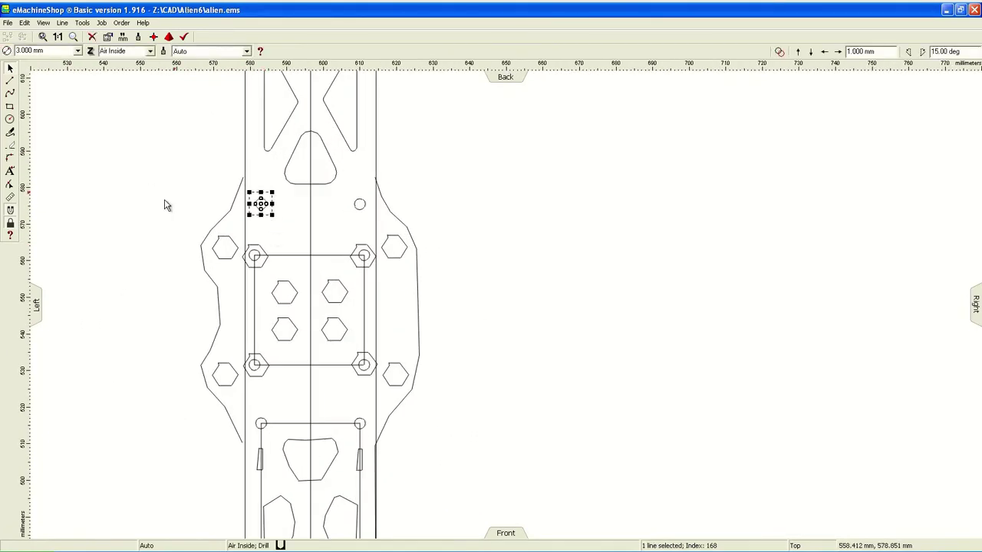
{"action": "left_click_drag", "start_coordinate": [284, 292], "coordinate": [334, 330]}
{"action": "left_click_drag", "start_coordinate": [272, 218], "coordinate": [278, 223]}
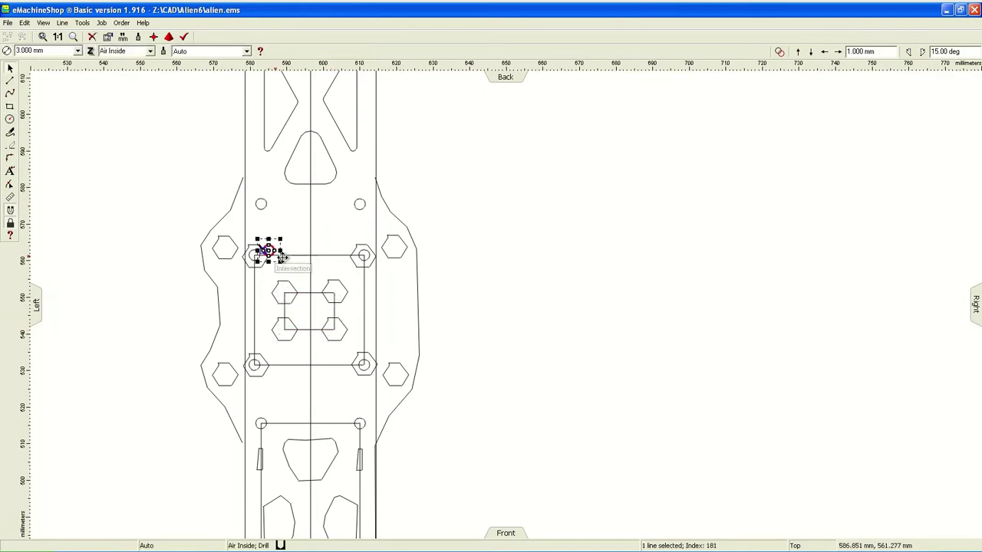
{"action": "scroll", "coordinate": [303, 277], "scroll_direction": "up", "scroll_amount": 2}
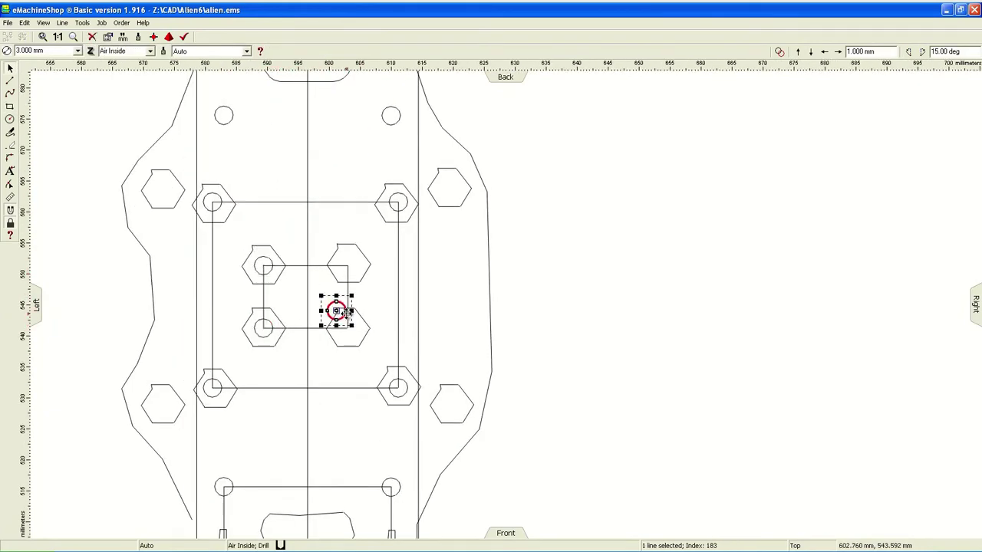
{"action": "left_click", "coordinate": [370, 333]}
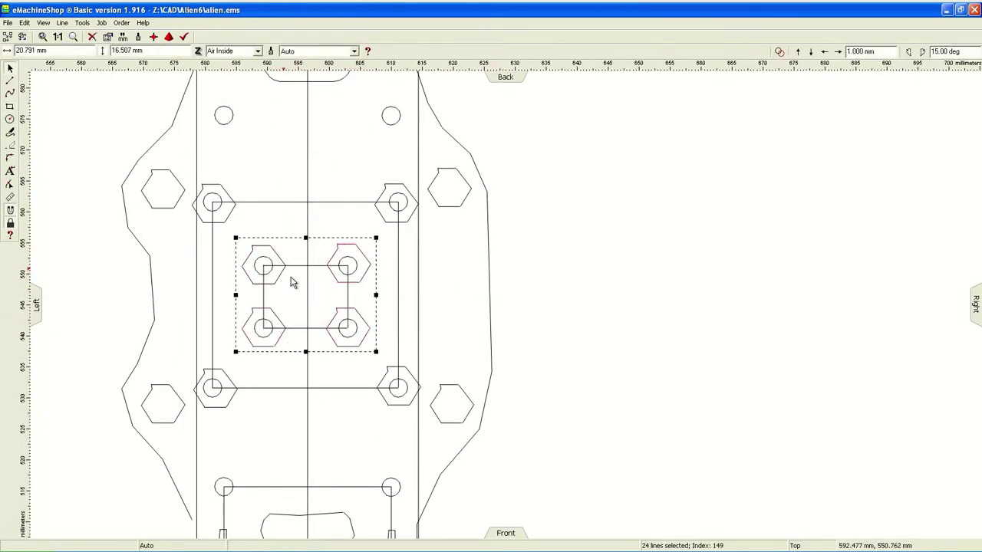
{"action": "key", "text": "Delete"}
Delete the remaining rectangle around the four centre holes, leaving plain round holes
{"action": "left_click", "coordinate": [404, 276]}
{"action": "left_click", "coordinate": [453, 273]}
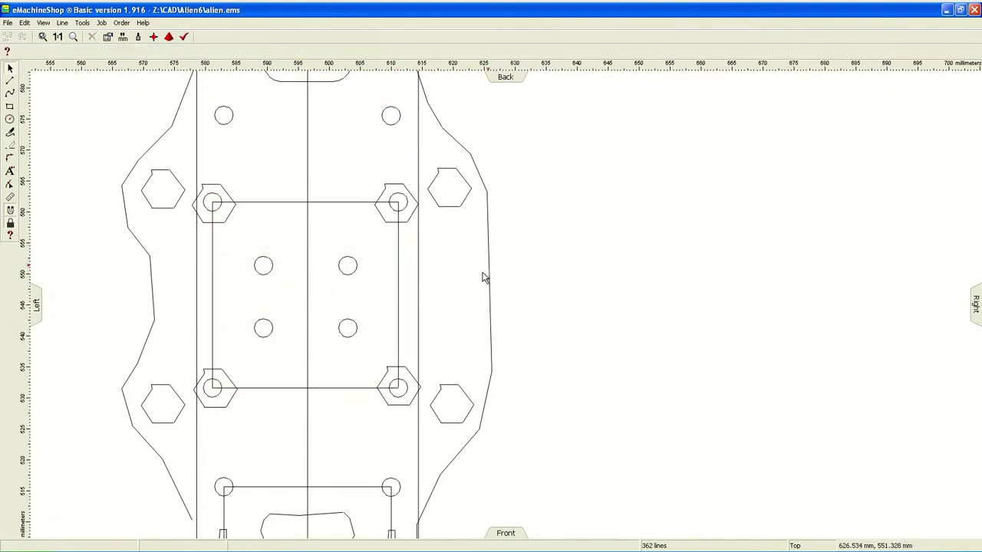
{"action": "left_click", "coordinate": [220, 369]}
{"action": "key", "text": "Delete"}
{"action": "scroll", "coordinate": [325, 357], "scroll_direction": "down", "scroll_amount": 2}
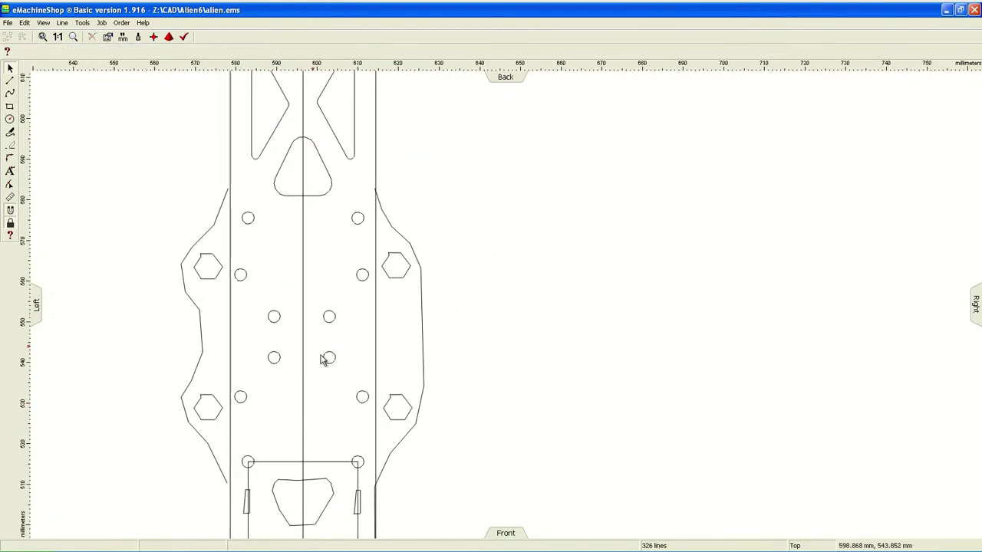
{"action": "scroll", "coordinate": [323, 307], "scroll_direction": "down", "scroll_amount": 1}
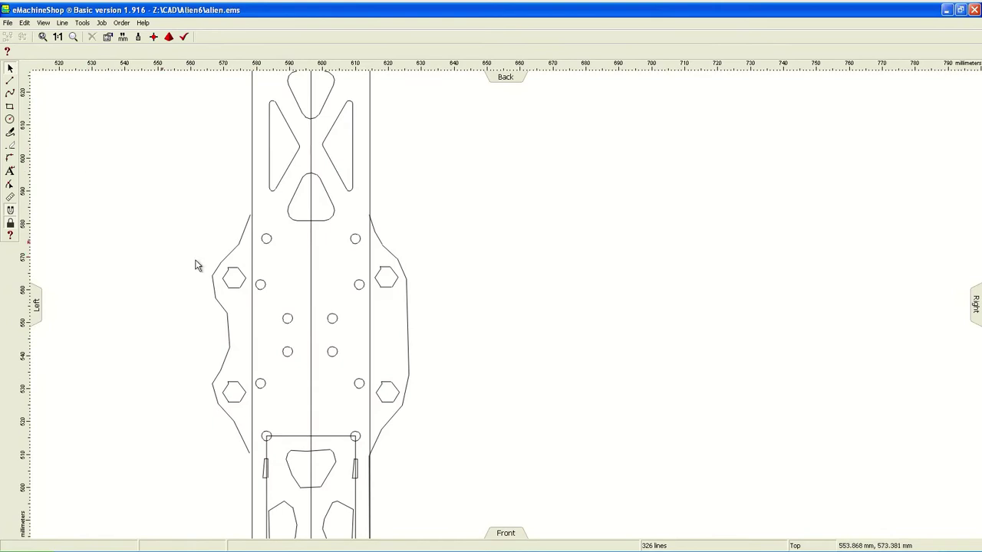
Mark the hexagon centres with circles and delete the right-column hexagon pockets
{"action": "left_click_drag", "start_coordinate": [234, 278], "coordinate": [386, 394]}
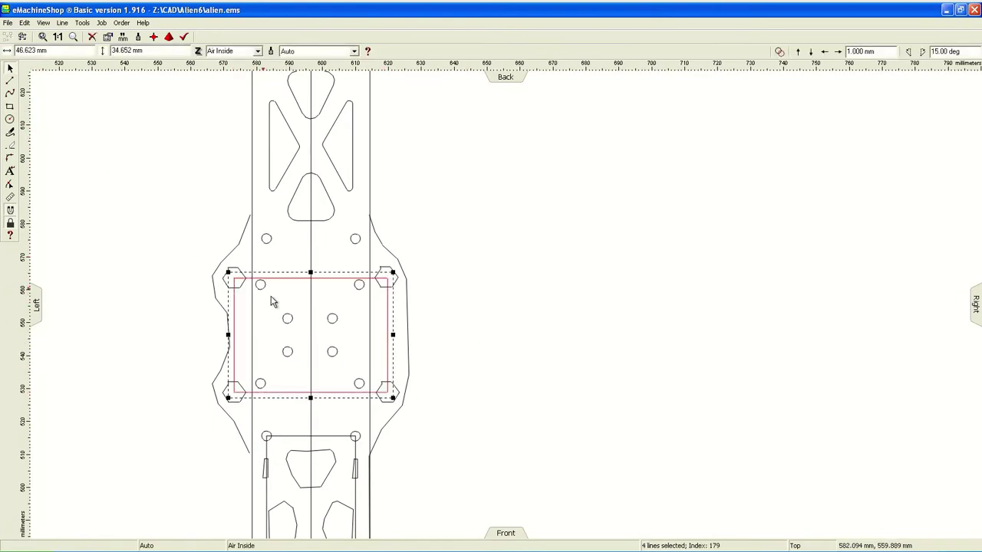
{"action": "key", "text": "c"}
{"action": "left_click", "coordinate": [234, 278]}
{"action": "scroll", "coordinate": [236, 280], "scroll_direction": "up", "scroll_amount": 3}
{"action": "left_click", "coordinate": [556, 307]}
{"action": "left_click", "coordinate": [583, 532]}
{"action": "key", "text": "Delete"}
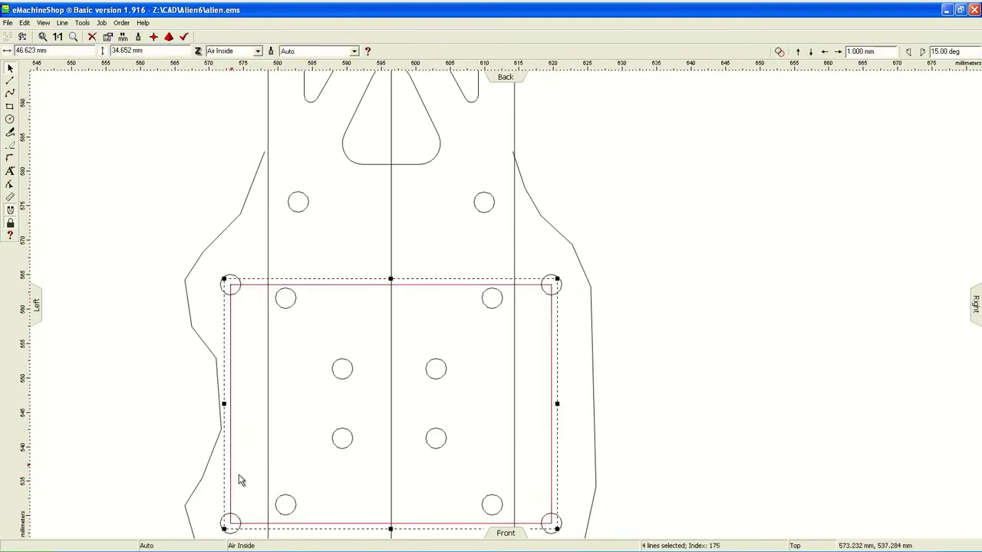
{"action": "scroll", "coordinate": [285, 261], "scroll_direction": "down", "scroll_amount": 2}
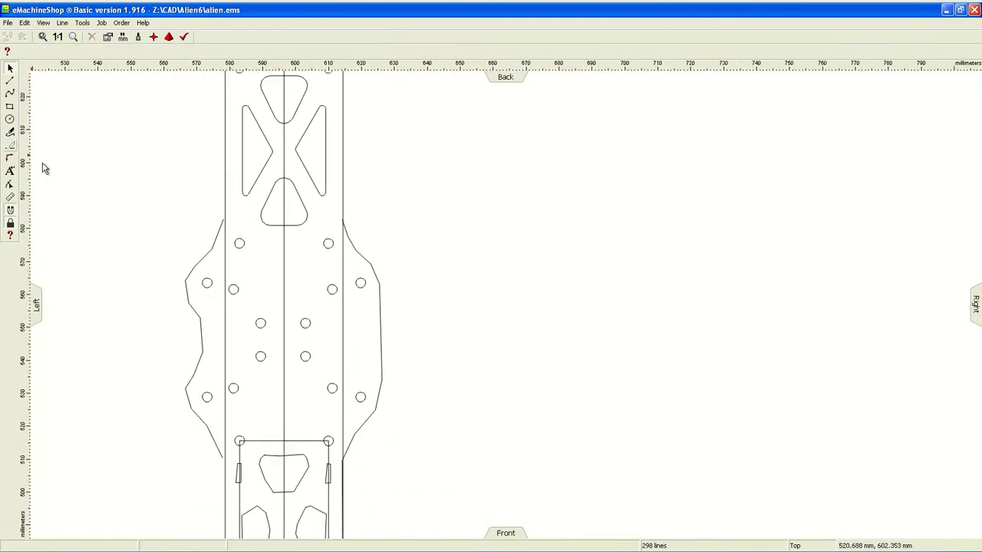
Draw a large circle centred on an outer hole and copy it onto the other outer holes
{"action": "left_click_drag", "start_coordinate": [207, 284], "coordinate": [229, 272]}
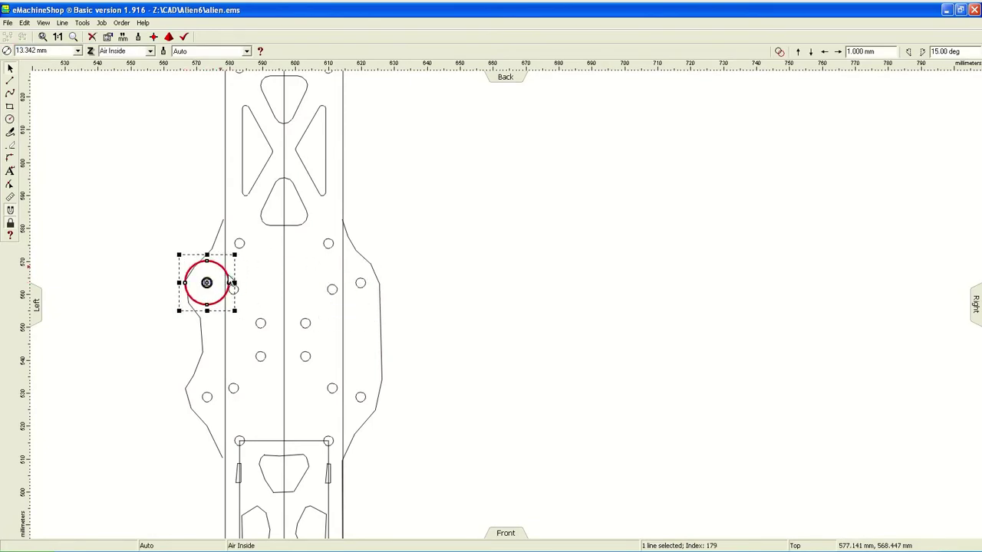
{"action": "left_click_drag", "start_coordinate": [332, 290], "coordinate": [398, 292]}
{"action": "mouse_move", "coordinate": [235, 283]}
{"action": "left_mouse_down", "text": "ctrl"}
{"action": "mouse_move", "coordinate": [231, 394]}
{"action": "mouse_move", "coordinate": [384, 401]}
{"action": "left_mouse_up", "text": "ctrl"}
{"action": "left_click", "coordinate": [441, 376]}
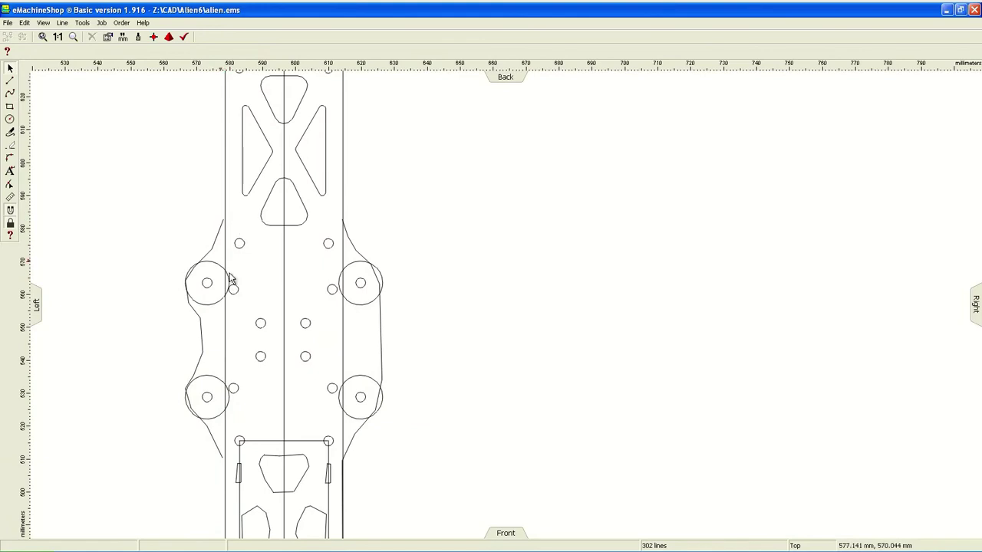
Draw a quadrant rectangle, copy it into a 2×2 grid, and add a slot between the left circles
{"action": "left_click", "coordinate": [10, 106]}
{"action": "left_click_drag", "start_coordinate": [212, 249], "coordinate": [284, 337]}
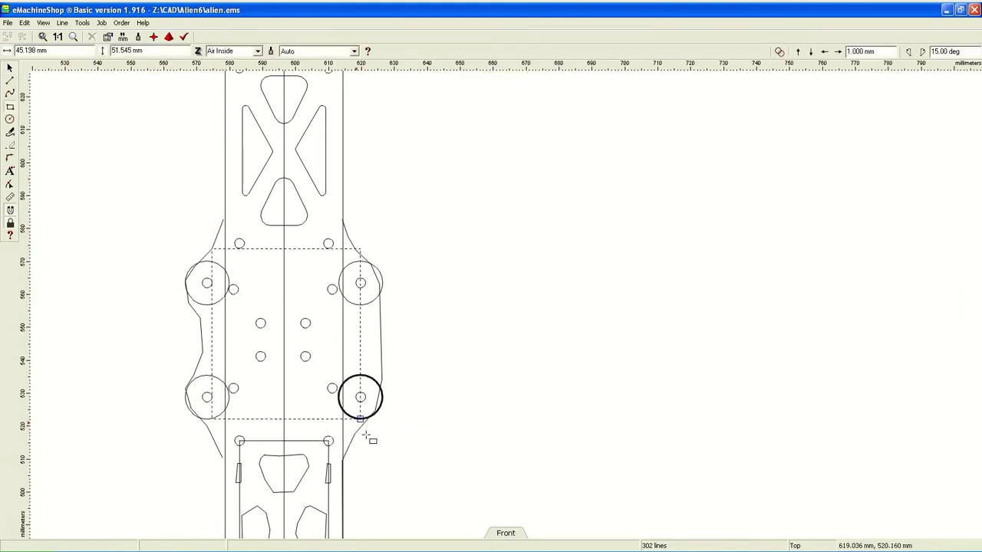
{"action": "left_click_drag", "start_coordinate": [268, 267], "coordinate": [340, 267], "text": "ctrl"}
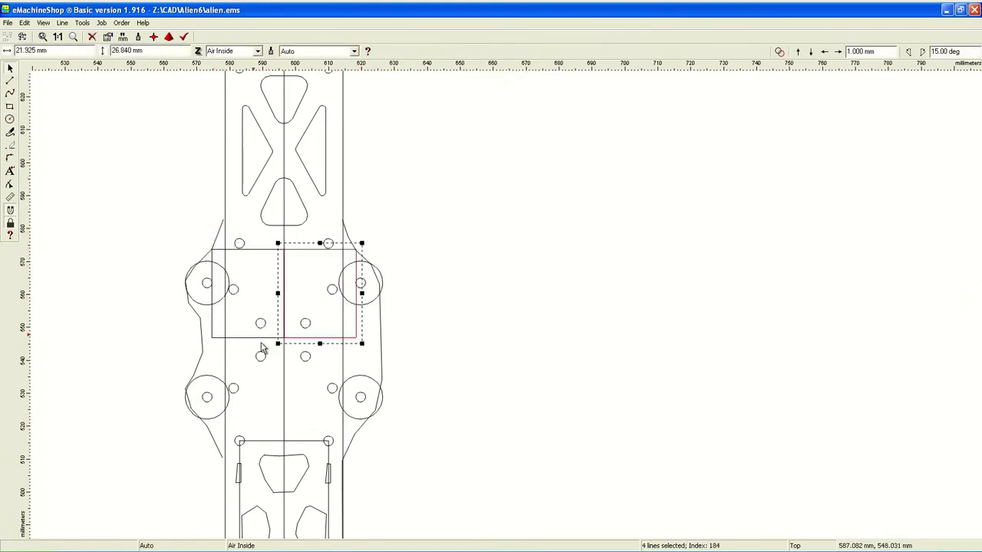
{"action": "left_click_drag", "start_coordinate": [268, 278], "coordinate": [268, 366], "text": "ctrl"}
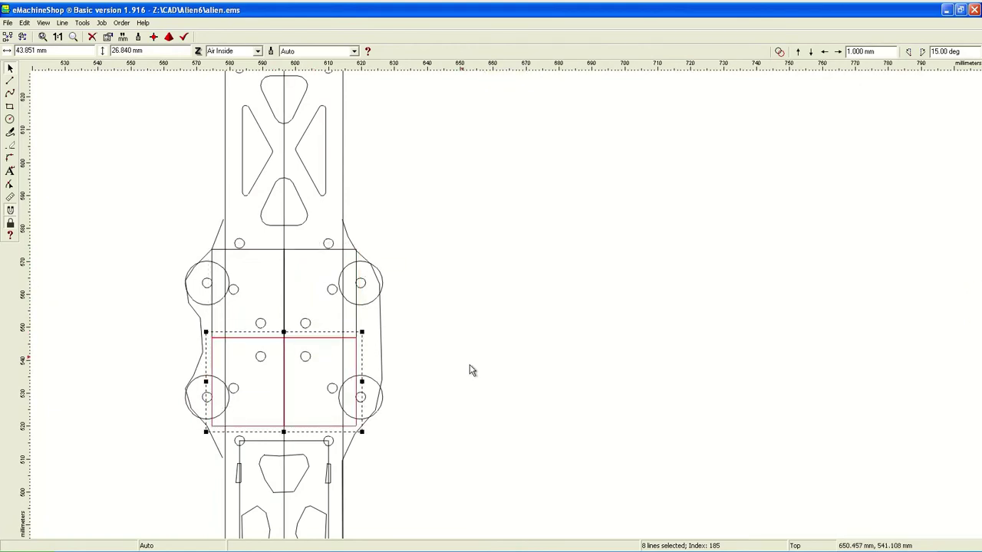
{"action": "left_click", "coordinate": [452, 377]}
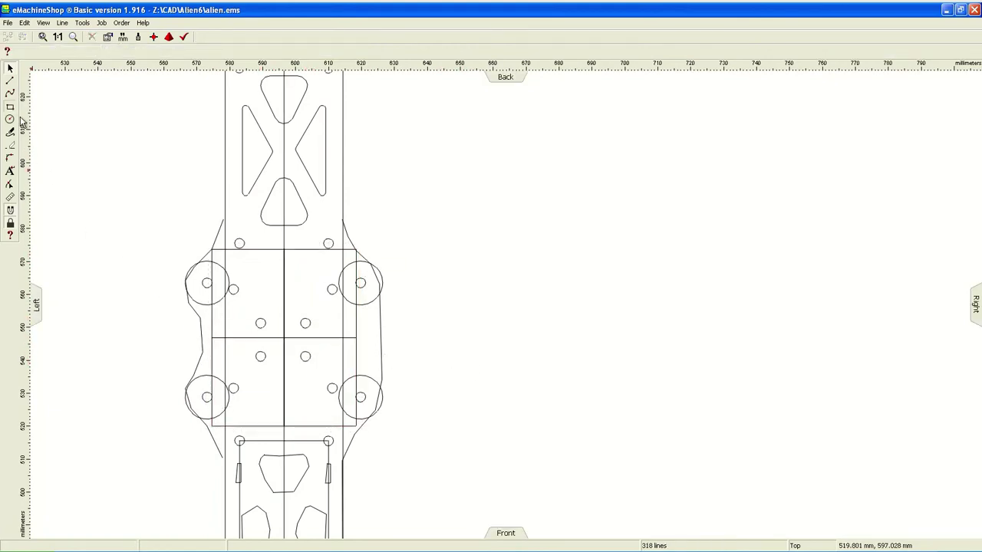
{"action": "left_click_drag", "start_coordinate": [206, 283], "coordinate": [206, 397]}
Delete the lines of the lower central rectangle
{"action": "scroll", "coordinate": [260, 358], "scroll_direction": "up", "scroll_amount": 1}
{"action": "scroll", "coordinate": [261, 358], "scroll_direction": "up", "scroll_amount": 1}
{"action": "left_click", "coordinate": [290, 294]}
{"action": "left_click", "coordinate": [330, 468]}
{"action": "left_click", "coordinate": [272, 468], "text": "shift"}
{"action": "key", "text": "Delete"}
Copy and paste the central rectangle, moving the copy further down
{"action": "left_click", "coordinate": [229, 338]}
{"action": "key", "text": "ctrl+c"}
{"action": "key", "text": "ctrl+v"}
{"action": "left_click_drag", "start_coordinate": [329, 285], "coordinate": [325, 478]}
{"action": "left_click", "coordinate": [613, 459]}
Move the rectangle at the top of the body down toward its middle
{"action": "scroll", "coordinate": [176, 253], "scroll_direction": "down", "scroll_amount": 2}
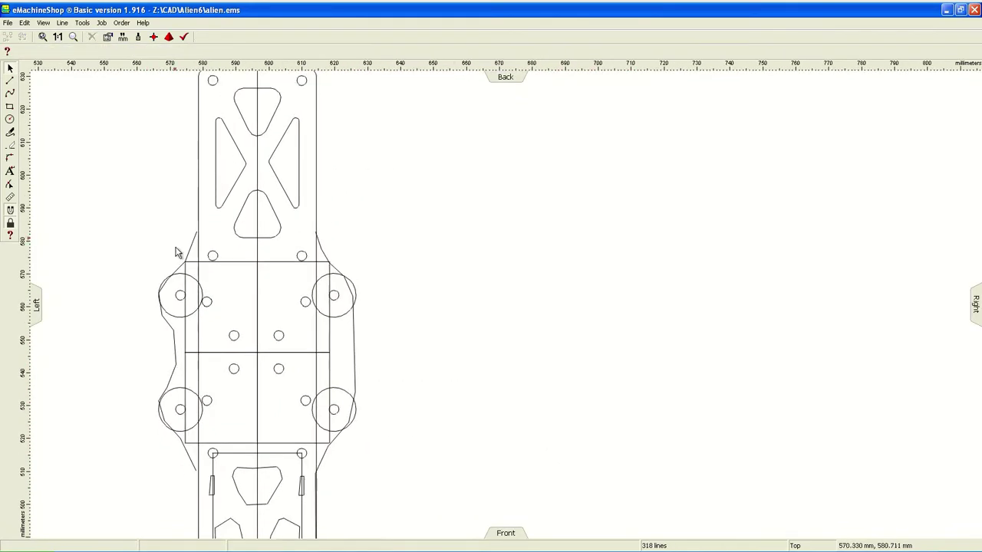
{"action": "left_click_drag", "start_coordinate": [186, 263], "coordinate": [324, 227]}
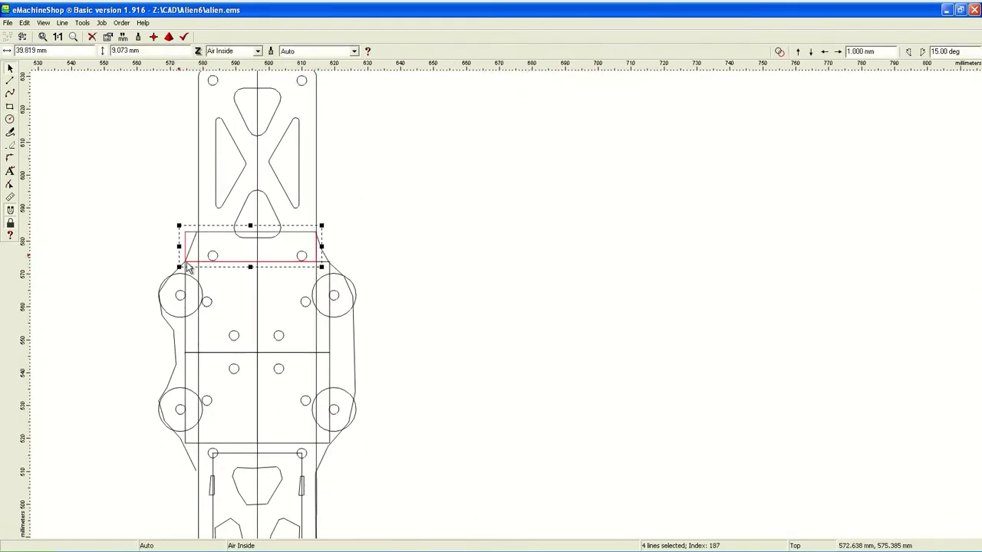
{"action": "left_click_drag", "start_coordinate": [299, 261], "coordinate": [299, 452]}
{"action": "left_click", "coordinate": [192, 456]}
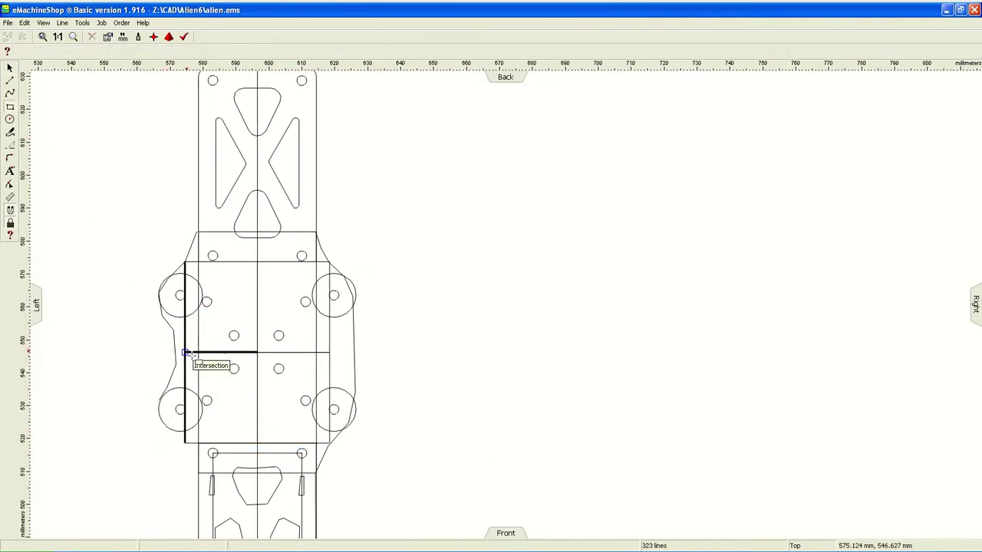
Position the moved rectangle as a crossbar centred across the body's middle
{"action": "left_click_drag", "start_coordinate": [186, 353], "coordinate": [335, 333]}
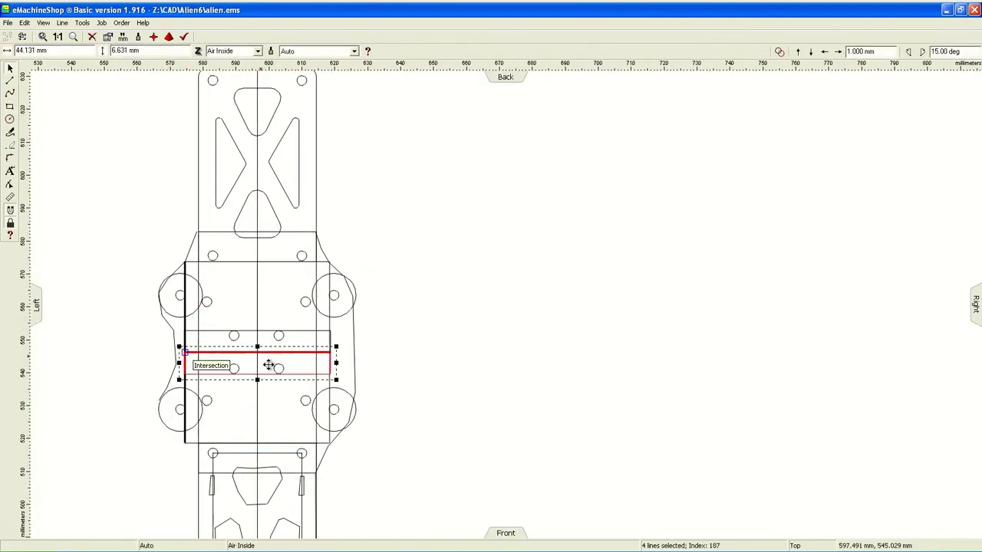
{"action": "left_click_drag", "start_coordinate": [197, 373], "coordinate": [198, 350]}
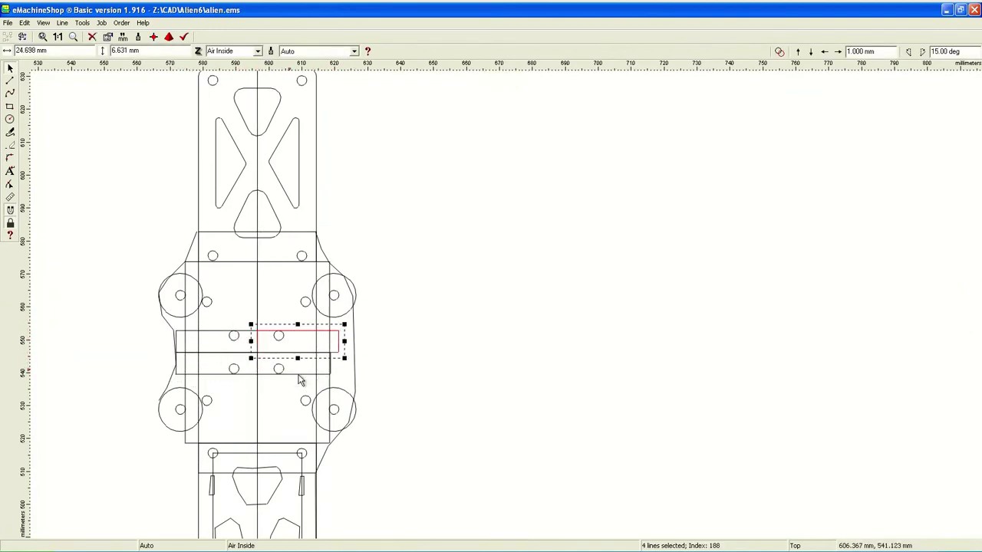
{"action": "left_click_drag", "start_coordinate": [307, 341], "coordinate": [226, 341]}
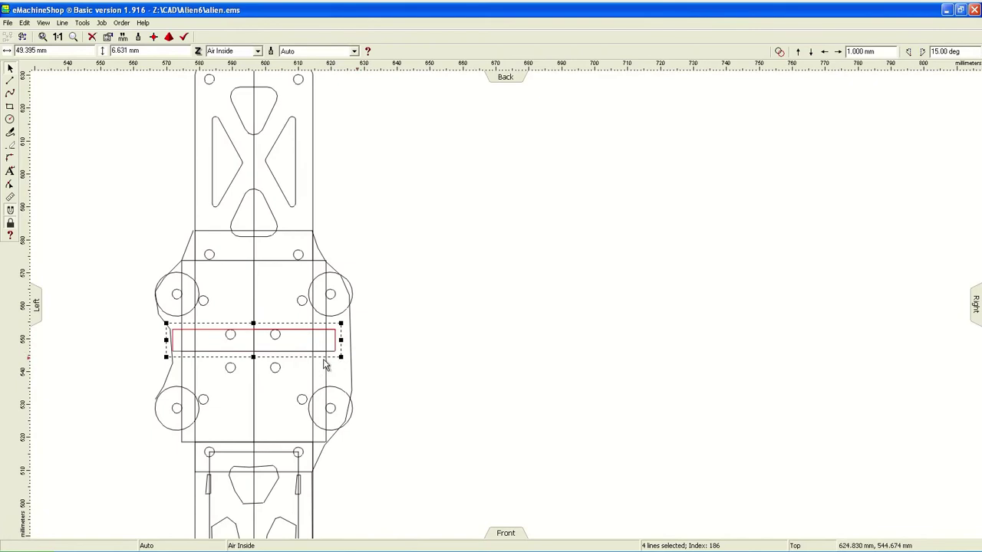
{"action": "left_click", "coordinate": [215, 381]}
Replace the lower-left diagonal edge with a new line
{"action": "left_click", "coordinate": [164, 384]}
{"action": "left_click", "coordinate": [10, 80]}
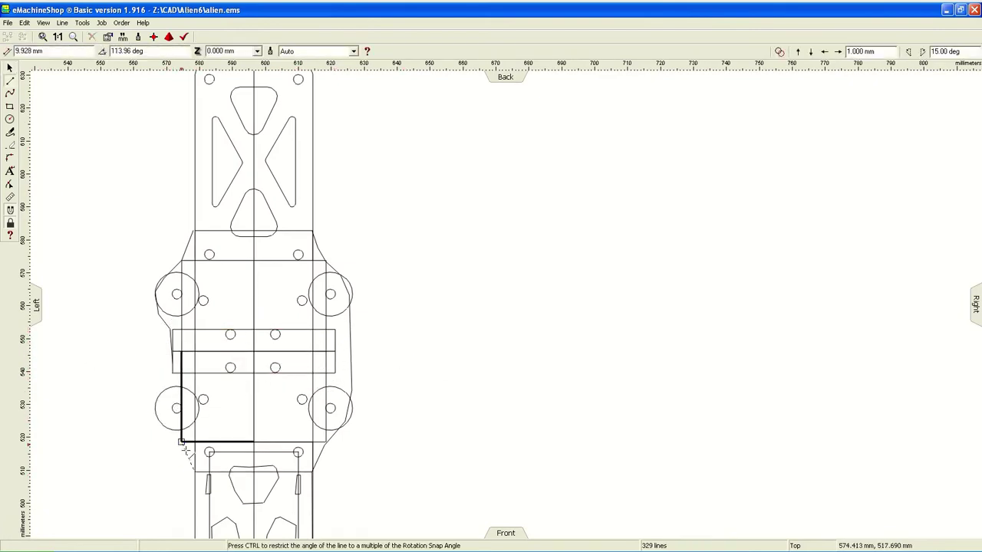
{"action": "left_click_drag", "start_coordinate": [181, 441], "coordinate": [162, 424]}
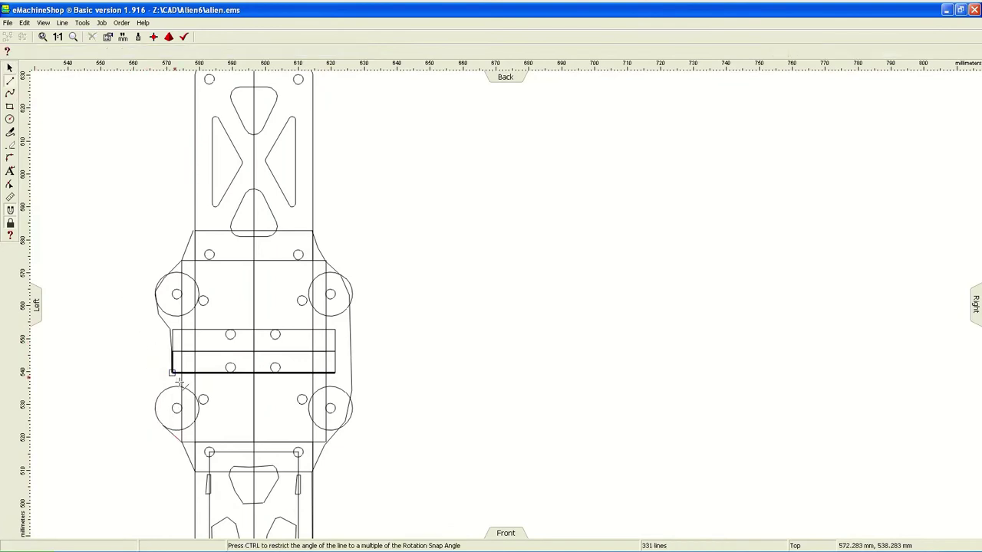
Draw lines joining the upper-left circle to the crossbar's left corners
{"action": "left_click", "coordinate": [173, 340]}
{"action": "scroll", "coordinate": [174, 365], "scroll_direction": "up", "scroll_amount": 2}
{"action": "left_click", "coordinate": [190, 300]}
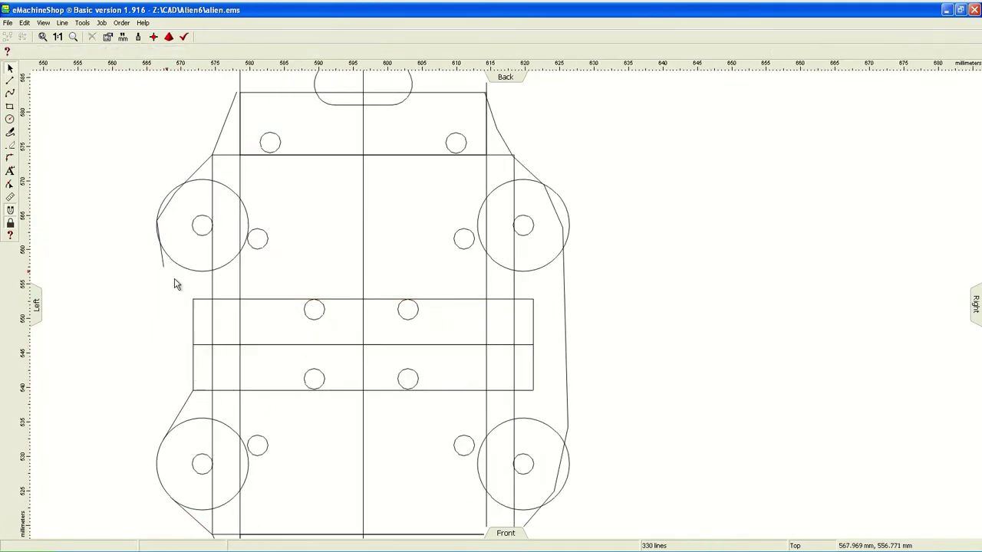
{"action": "left_click", "coordinate": [212, 155]}
{"action": "left_click", "coordinate": [177, 187]}
{"action": "left_click", "coordinate": [206, 328]}
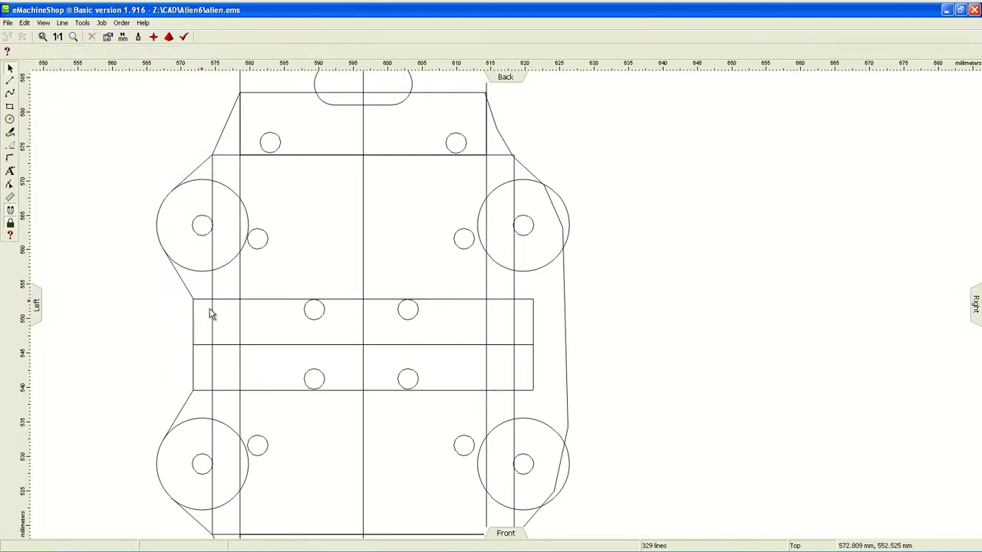
{"action": "left_click", "coordinate": [193, 391]}
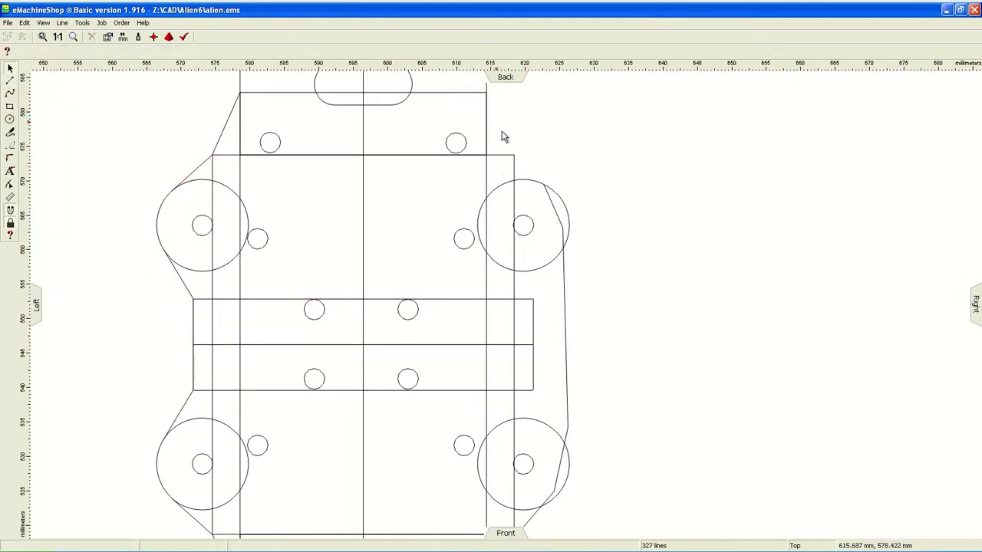
{"action": "scroll", "coordinate": [488, 481], "scroll_direction": "down", "scroll_amount": 1}
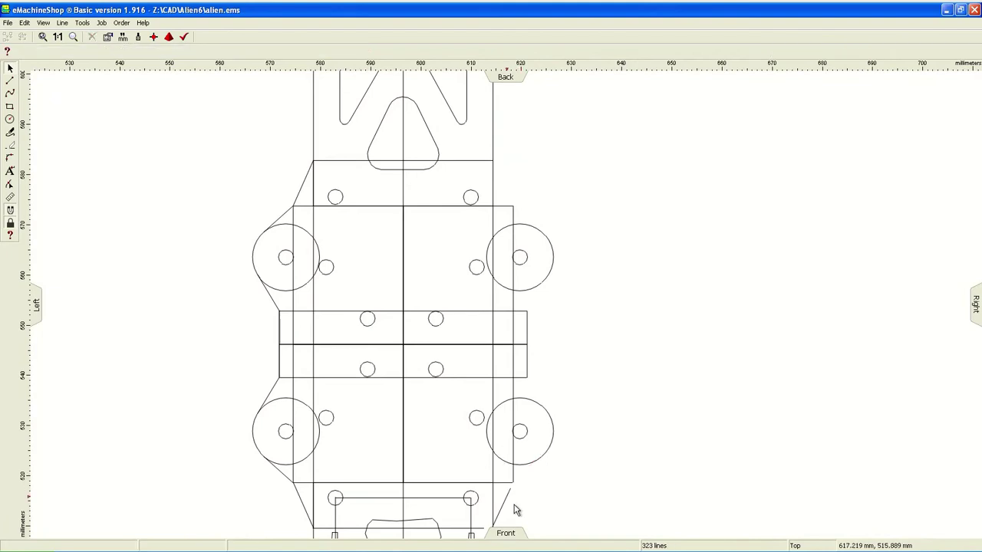
Draw lines joining the right circles to the crossbar's right corners, undoing a stray line
{"action": "left_click", "coordinate": [482, 520]}
{"action": "scroll", "coordinate": [491, 490], "scroll_direction": "up", "scroll_amount": 1}
{"action": "left_click", "coordinate": [503, 444]}
{"action": "left_click", "coordinate": [541, 410]}
{"action": "left_click", "coordinate": [519, 315]}
{"action": "left_click_drag", "start_coordinate": [524, 231], "coordinate": [538, 201]}
{"action": "left_click_drag", "start_coordinate": [504, 105], "coordinate": [537, 138]}
{"action": "scroll", "coordinate": [376, 351], "scroll_direction": "down", "scroll_amount": 1}
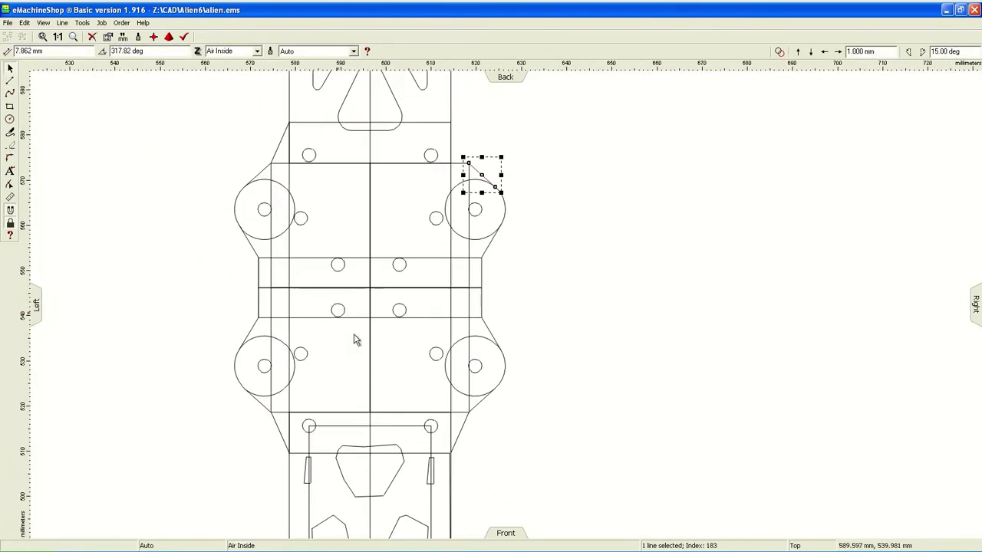
{"action": "key", "text": "ctrl+z"}
{"action": "key", "text": "ctrl+z"}
Delete the four large circles and the lower rectangle outline
{"action": "left_click", "coordinate": [257, 361]}
{"action": "left_click", "coordinate": [253, 338]}
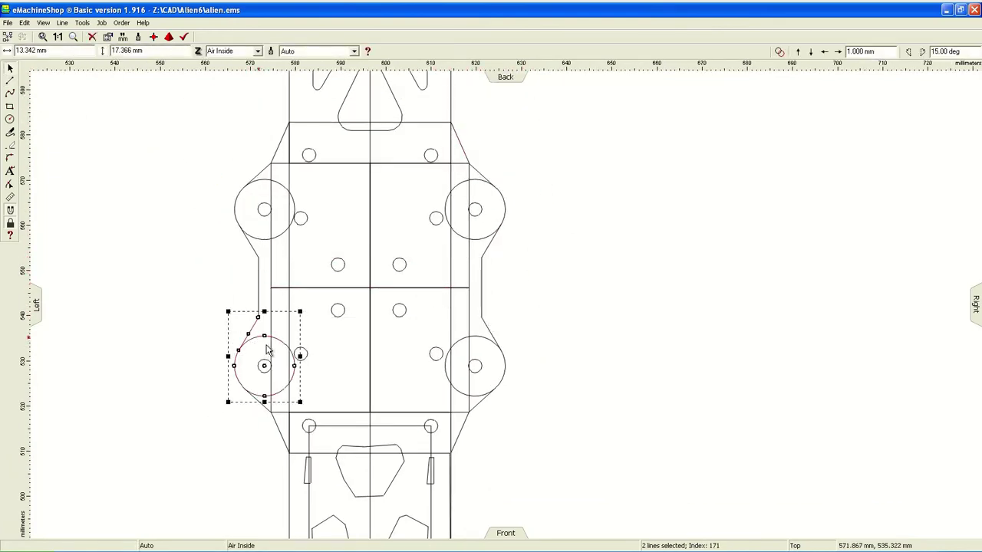
{"action": "key", "text": "Delete"}
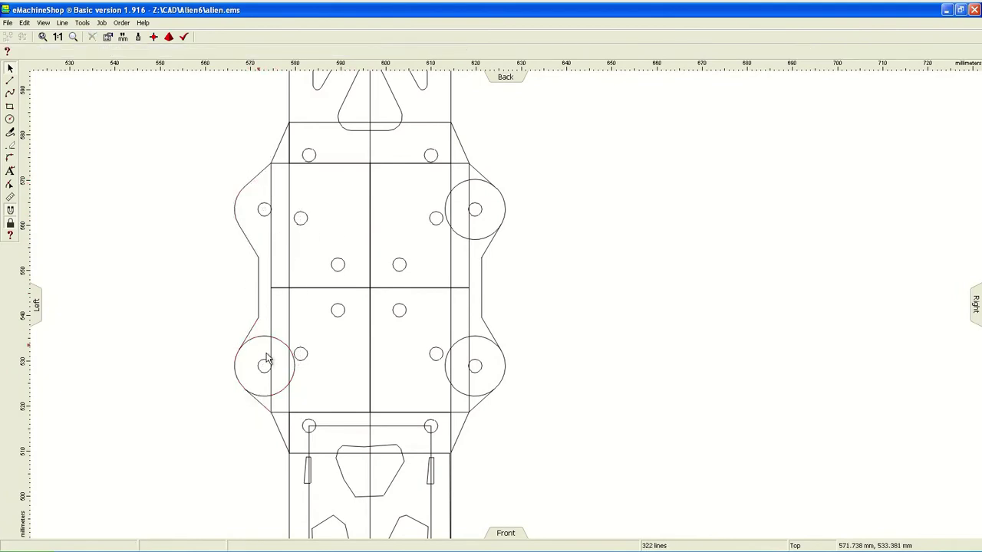
{"action": "left_click", "coordinate": [499, 204]}
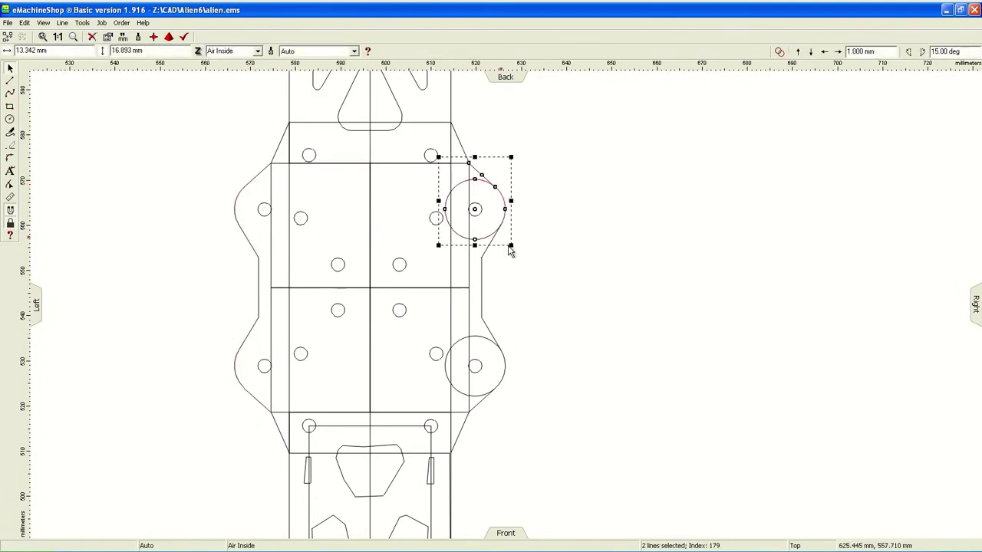
{"action": "left_click", "coordinate": [490, 349]}
{"action": "key", "text": "Delete"}
{"action": "key", "text": "Delete"}
{"action": "left_click", "coordinate": [366, 424]}
{"action": "key", "text": "Delete"}
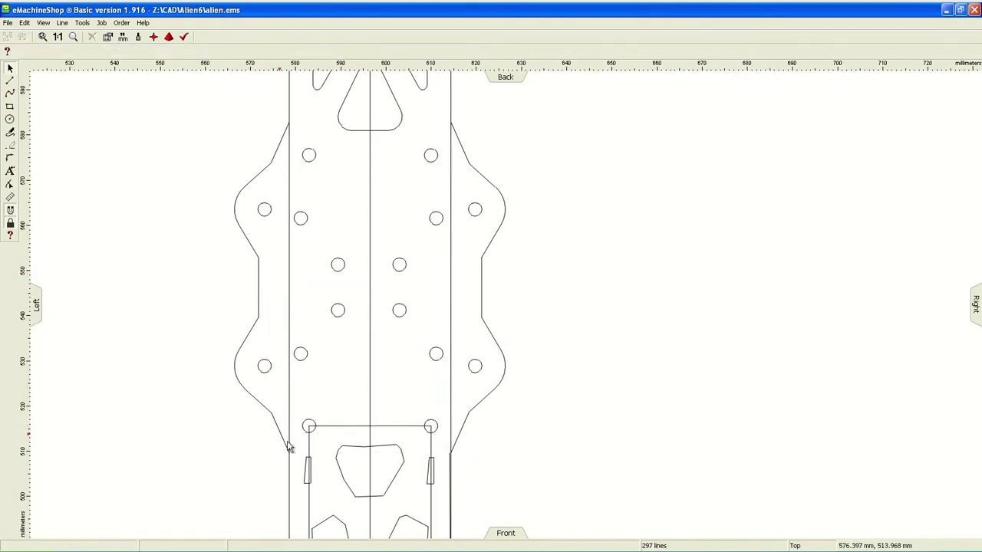
{"action": "scroll", "coordinate": [289, 286], "scroll_direction": "down", "scroll_amount": 1}
Delete the leftover vertical line on the left of the plate
{"action": "left_click", "coordinate": [281, 307]}
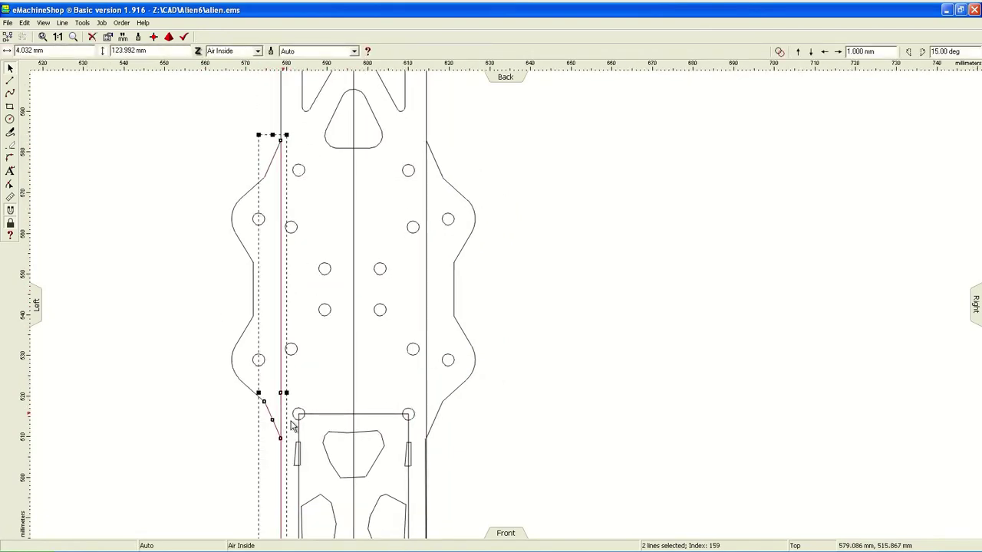
{"action": "key", "text": "Delete"}
{"action": "left_click", "coordinate": [437, 164]}
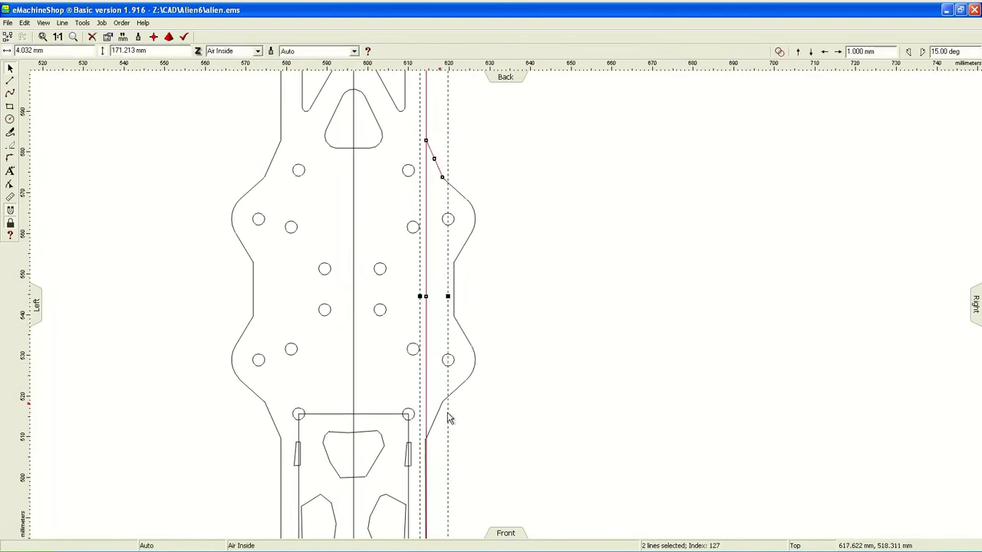
{"action": "key", "text": "Escape"}
{"action": "scroll", "coordinate": [381, 394], "scroll_direction": "down", "scroll_amount": 1}
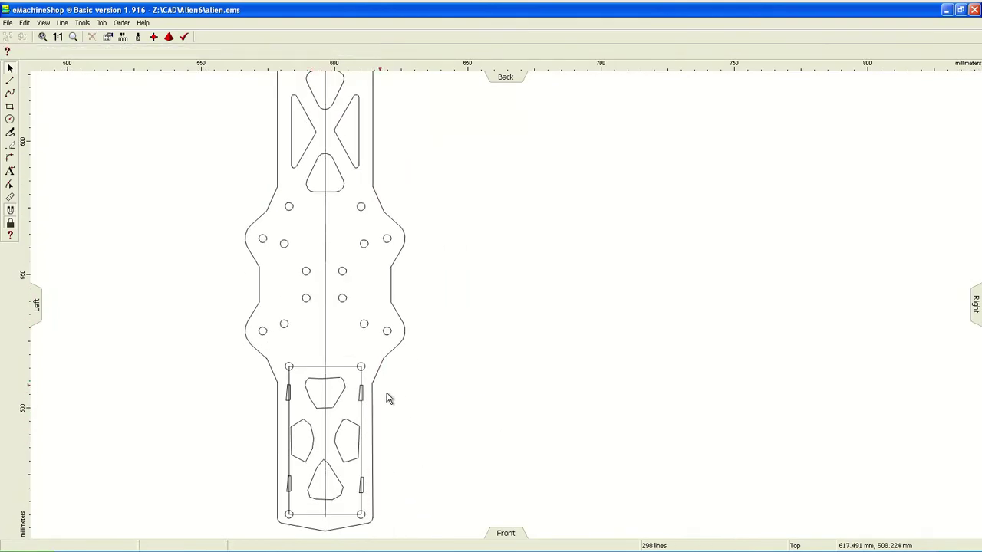
{"action": "scroll", "coordinate": [391, 404], "scroll_direction": "up", "scroll_amount": 3}
{"action": "left_click", "coordinate": [375, 360]}
{"action": "key", "text": "Escape"}
{"action": "scroll", "coordinate": [346, 377], "scroll_direction": "down", "scroll_amount": 2}
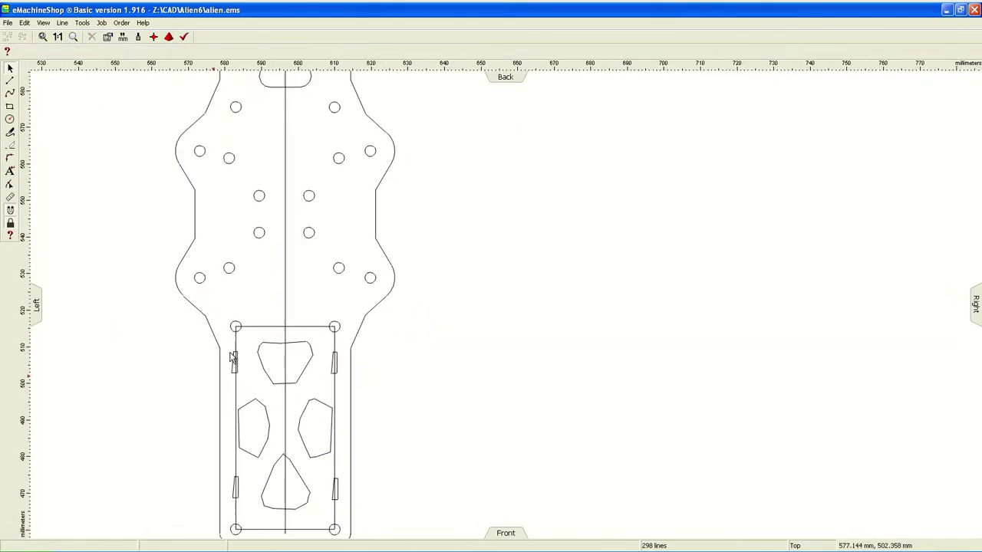
{"action": "scroll", "coordinate": [292, 268], "scroll_direction": "down", "scroll_amount": 1}
Round the upper-left and left outline corners with Line > Corner
{"action": "left_click", "coordinate": [203, 170]}
{"action": "left_click", "coordinate": [62, 22]}
{"action": "left_click", "coordinate": [489, 418]}
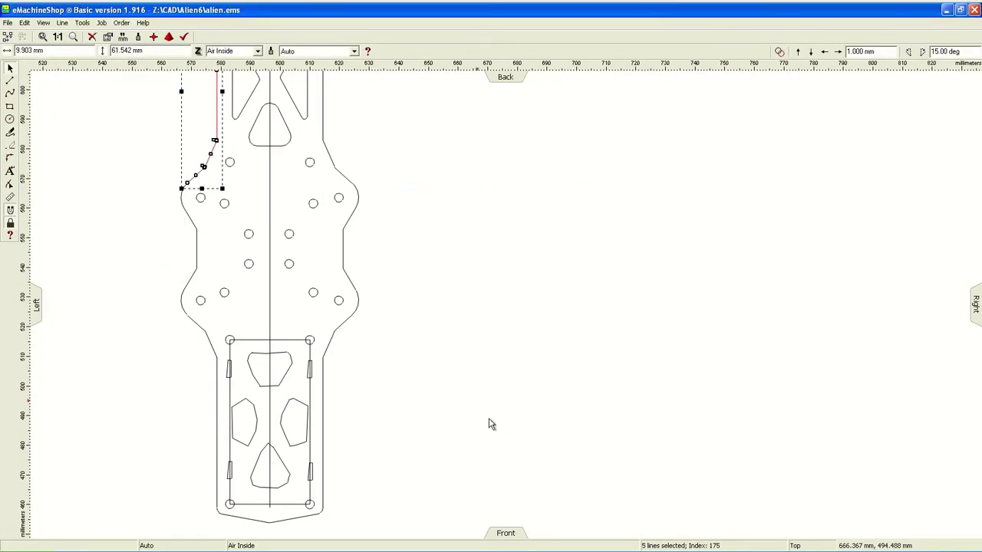
{"action": "key", "text": "Escape"}
{"action": "left_click", "coordinate": [200, 188]}
{"action": "left_click", "coordinate": [62, 23]}
{"action": "left_click", "coordinate": [92, 90]}
{"action": "left_click", "coordinate": [491, 412]}
{"action": "key", "text": "Escape"}
{"action": "left_click", "coordinate": [198, 235]}
{"action": "left_click", "coordinate": [62, 22]}
{"action": "left_click", "coordinate": [92, 91]}
Round the lower-left, lower-right and upper-right outline corners
{"action": "left_click", "coordinate": [218, 357]}
{"action": "left_click", "coordinate": [62, 22]}
{"action": "left_click", "coordinate": [92, 90]}
{"action": "left_click", "coordinate": [484, 412]}
{"action": "left_click", "coordinate": [345, 278]}
{"action": "left_click", "coordinate": [62, 23]}
{"action": "left_click", "coordinate": [92, 90]}
{"action": "left_click", "coordinate": [485, 412]}
{"action": "left_click", "coordinate": [353, 228]}
{"action": "left_click", "coordinate": [62, 22]}
{"action": "left_click", "coordinate": [92, 90]}
{"action": "left_click", "coordinate": [485, 412]}
Round the remaining corners on the plate's right side
{"action": "scroll", "coordinate": [377, 191], "scroll_direction": "up", "scroll_amount": 2}
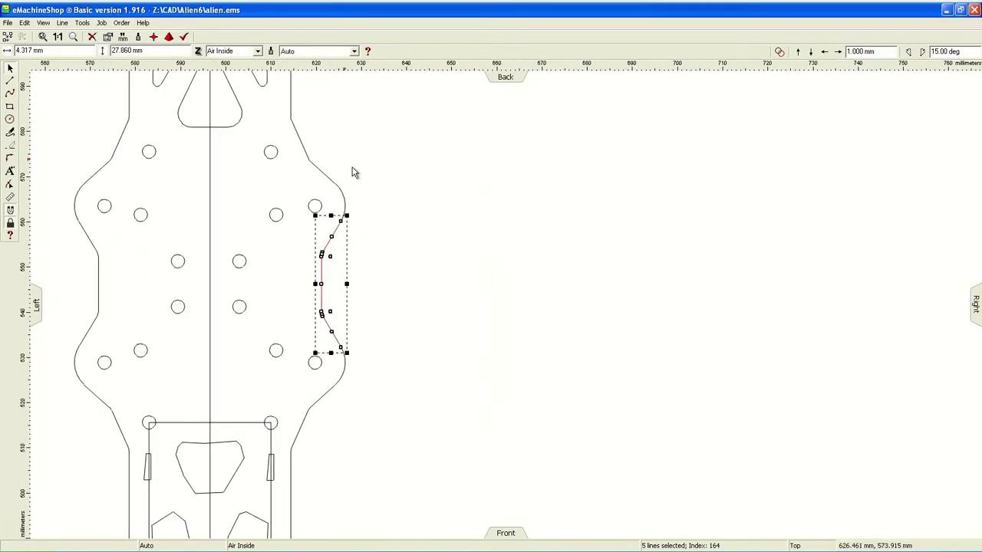
{"action": "scroll", "coordinate": [322, 176], "scroll_direction": "up", "scroll_amount": 1}
{"action": "left_click", "coordinate": [309, 169]}
{"action": "left_click", "coordinate": [62, 22]}
{"action": "left_click", "coordinate": [92, 91]}
{"action": "left_click", "coordinate": [485, 411]}
{"action": "scroll", "coordinate": [399, 429], "scroll_direction": "down", "scroll_amount": 3}
{"action": "scroll", "coordinate": [333, 464], "scroll_direction": "down", "scroll_amount": 1}
{"action": "scroll", "coordinate": [333, 463], "scroll_direction": "up", "scroll_amount": 1}
{"action": "scroll", "coordinate": [285, 471], "scroll_direction": "down", "scroll_amount": 1}
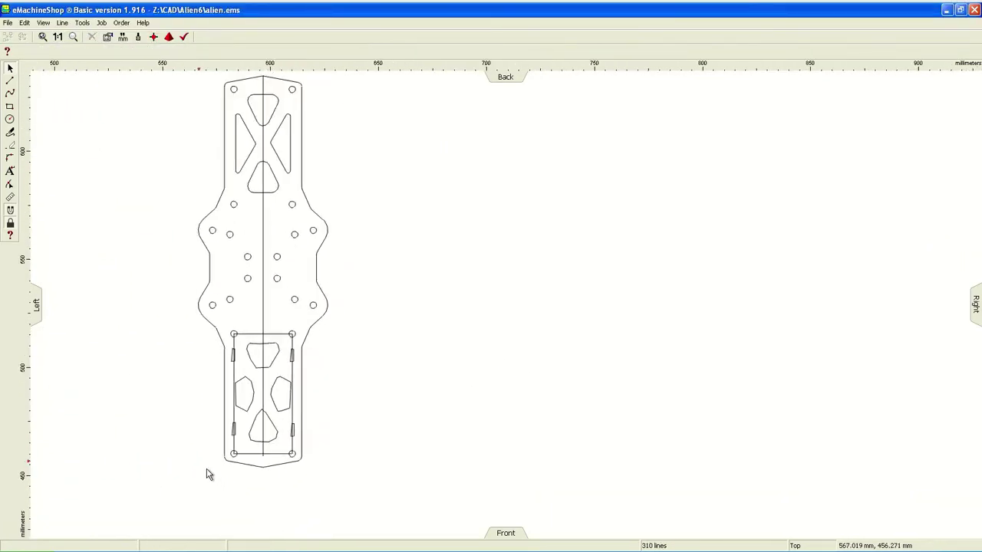
Draw a construction rectangle covering the whole irregular top cutout
{"action": "scroll", "coordinate": [228, 432], "scroll_direction": "up", "scroll_amount": 1}
{"action": "scroll", "coordinate": [228, 432], "scroll_direction": "up", "scroll_amount": 2}
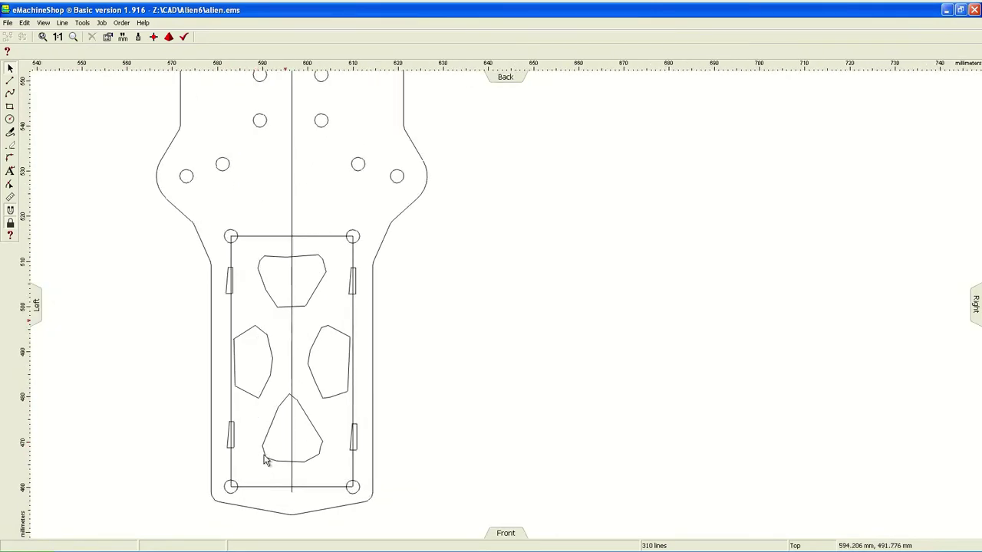
{"action": "scroll", "coordinate": [278, 250], "scroll_direction": "down", "scroll_amount": 2}
{"action": "left_click", "coordinate": [259, 153]}
{"action": "scroll", "coordinate": [245, 488], "scroll_direction": "up", "scroll_amount": 1}
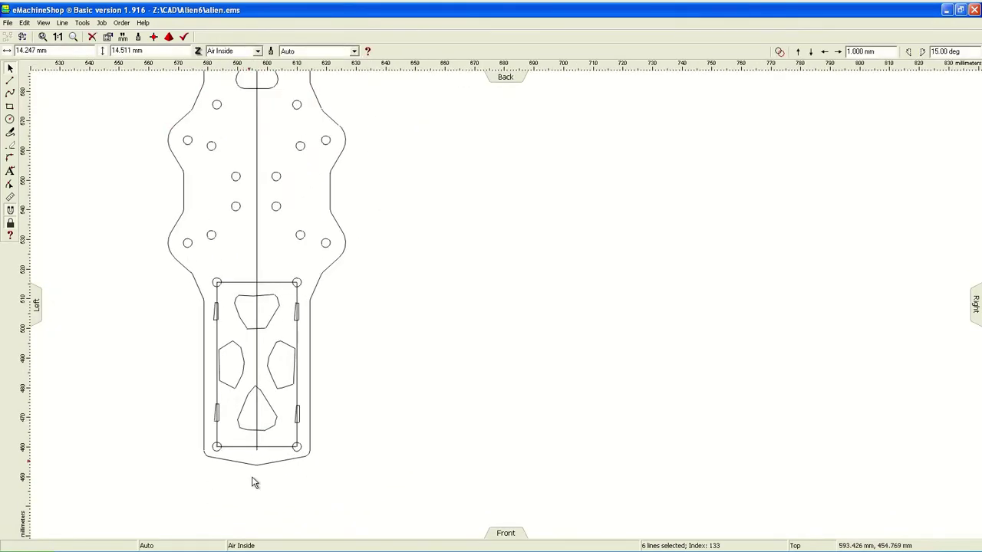
{"action": "scroll", "coordinate": [245, 489], "scroll_direction": "up", "scroll_amount": 2}
{"action": "left_click", "coordinate": [9, 108]}
{"action": "left_click_drag", "start_coordinate": [231, 268], "coordinate": [268, 316]}
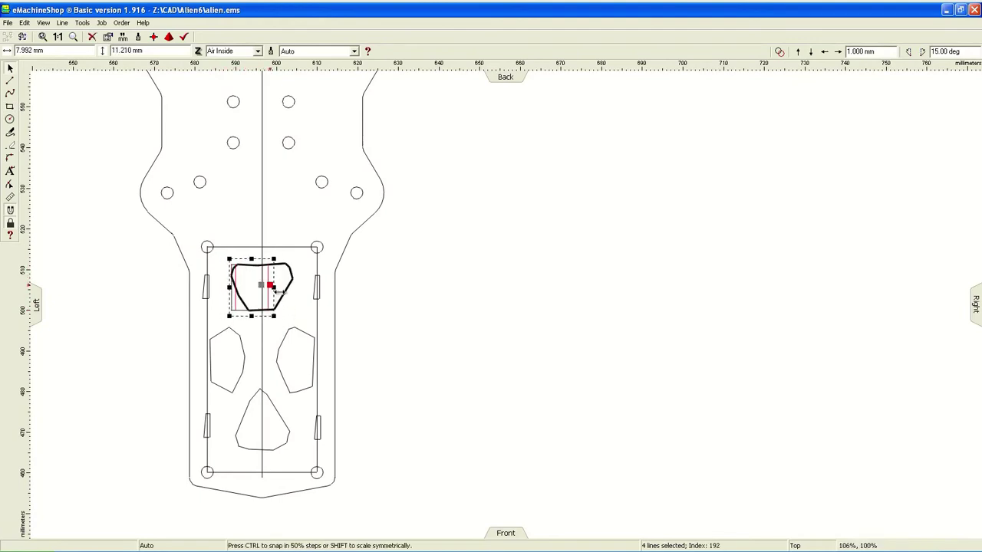
{"action": "left_click_drag", "start_coordinate": [274, 305], "coordinate": [296, 302]}
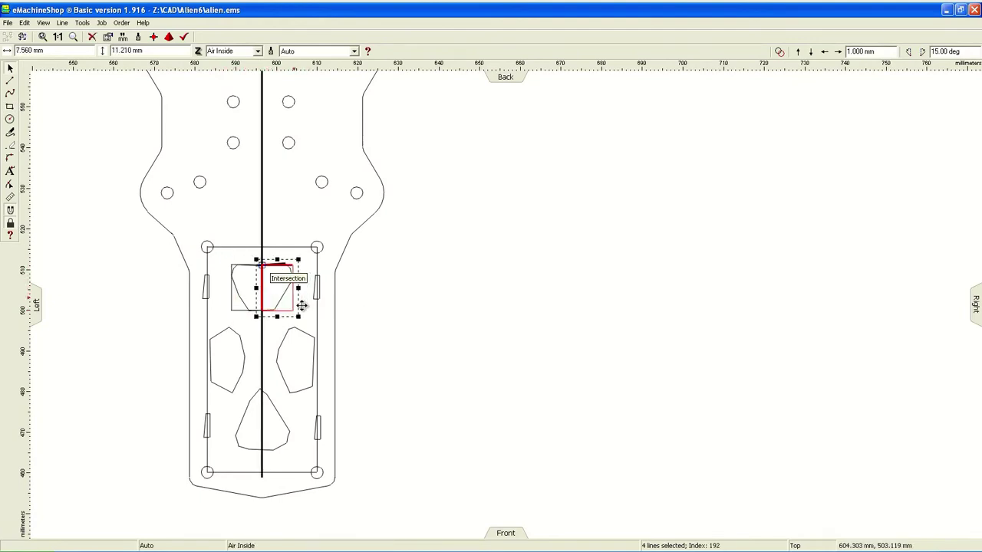
{"action": "scroll", "coordinate": [258, 241], "scroll_direction": "up", "scroll_amount": 1}
{"action": "scroll", "coordinate": [316, 280], "scroll_direction": "up", "scroll_amount": 1}
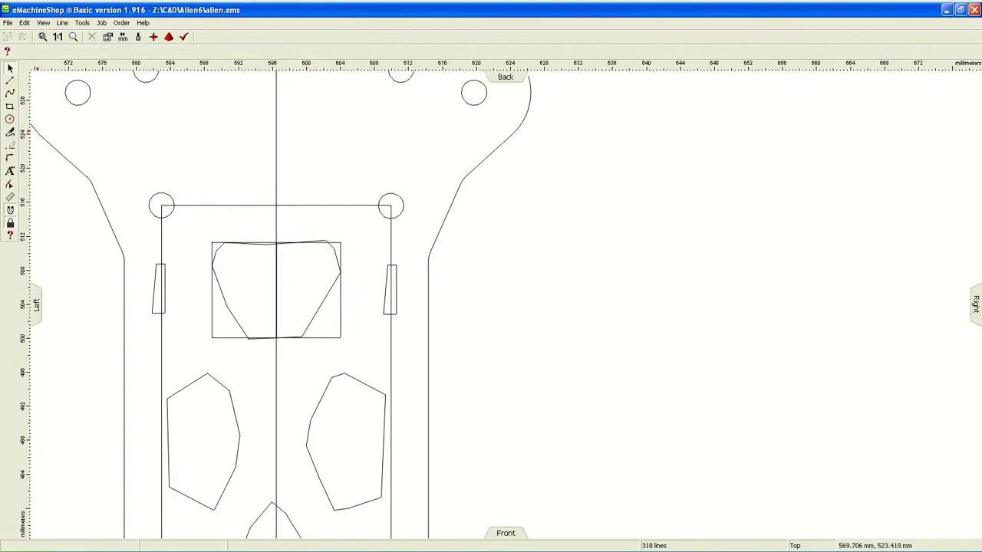
Copy the rectangle beside the plate and lay out inner rectangles and a top strip inside it
{"action": "left_click_drag", "start_coordinate": [343, 280], "coordinate": [684, 286], "text": "ctrl"}
{"action": "left_click", "coordinate": [281, 293]}
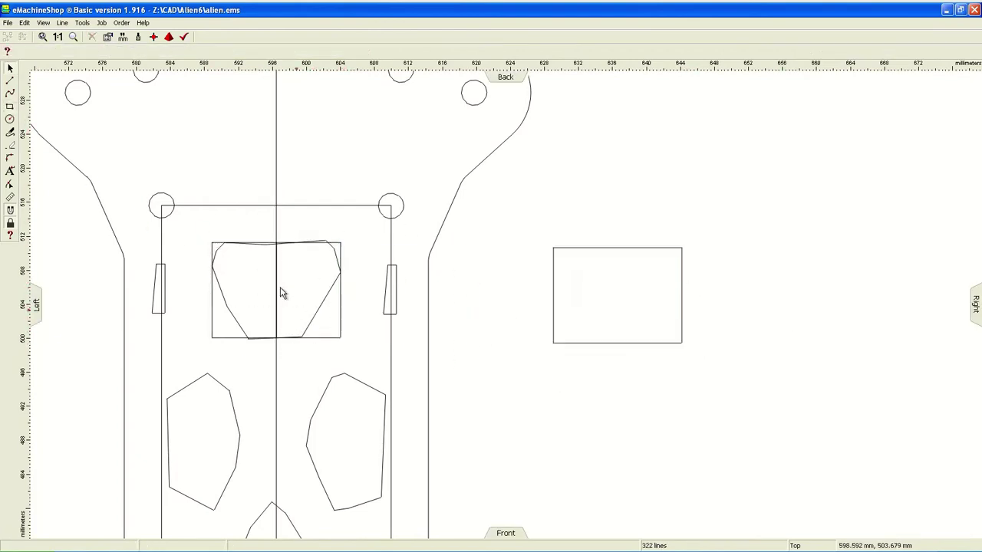
{"action": "left_click", "coordinate": [249, 337]}
{"action": "left_click_drag", "start_coordinate": [311, 344], "coordinate": [281, 244]}
{"action": "mouse_move", "coordinate": [312, 273]}
{"action": "left_mouse_down"}
{"action": "mouse_move", "coordinate": [653, 279]}
{"action": "mouse_move", "coordinate": [631, 264]}
{"action": "left_mouse_up"}
{"action": "left_click", "coordinate": [771, 291]}
{"action": "scroll", "coordinate": [771, 291], "scroll_direction": "up", "scroll_amount": 1}
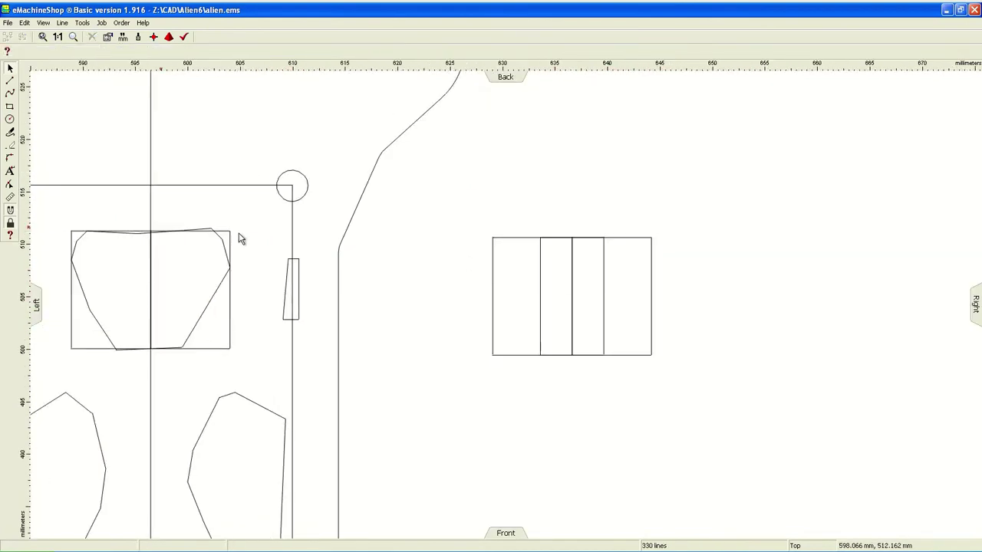
{"action": "mouse_move", "coordinate": [70, 231]}
{"action": "left_mouse_down"}
{"action": "mouse_move", "coordinate": [229, 274]}
{"action": "mouse_move", "coordinate": [630, 291]}
{"action": "left_mouse_up"}
{"action": "left_click", "coordinate": [176, 172]}
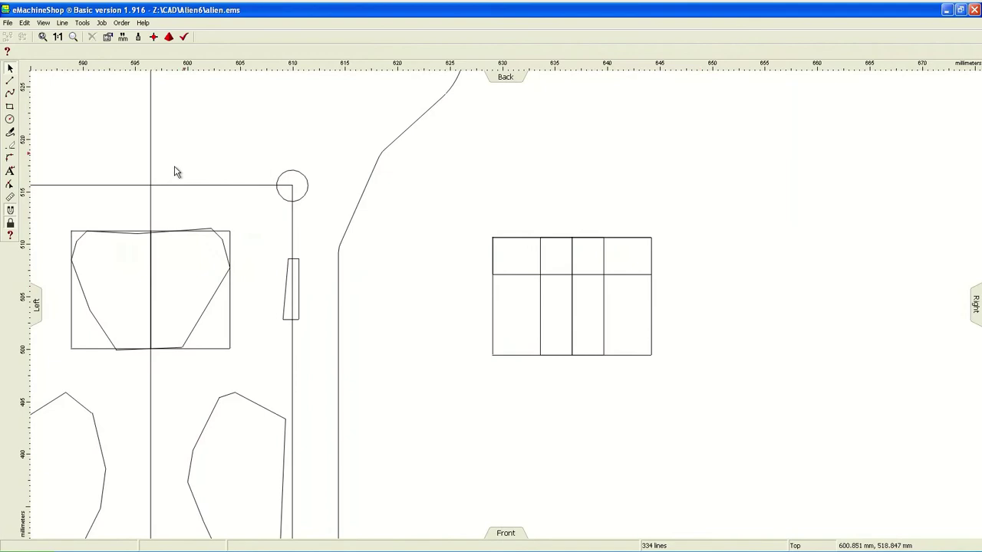
Draw the two mirrored slanted sides and delete leftover construction lines to leave a trapezoid
{"action": "left_click_drag", "start_coordinate": [491, 274], "coordinate": [540, 355]}
{"action": "left_click_drag", "start_coordinate": [603, 355], "coordinate": [651, 274]}
{"action": "left_click_drag", "start_coordinate": [480, 233], "coordinate": [667, 400]}
{"action": "left_click", "coordinate": [667, 400]}
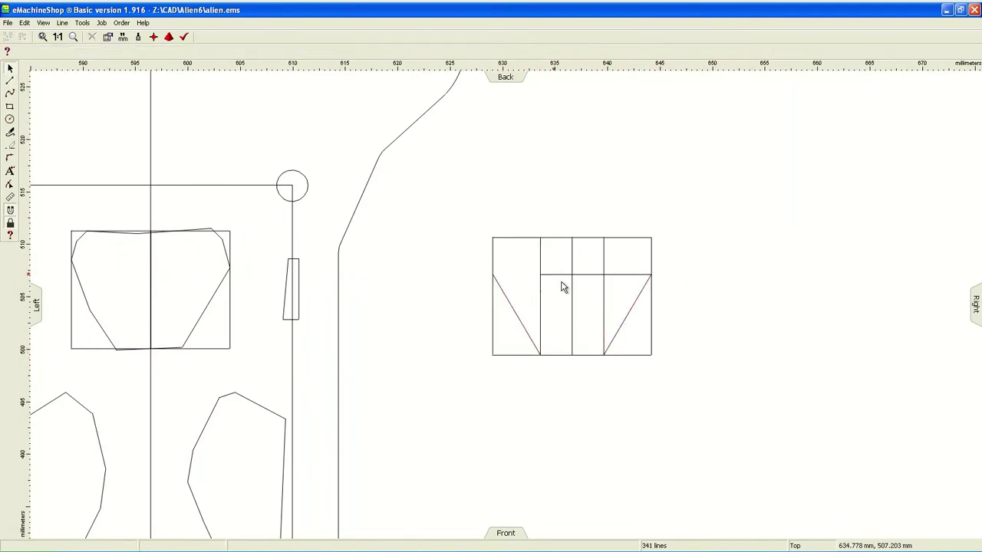
{"action": "left_click", "coordinate": [540, 315]}
{"action": "key", "text": "Delete"}
{"action": "left_click", "coordinate": [571, 313]}
{"action": "key", "text": "Delete"}
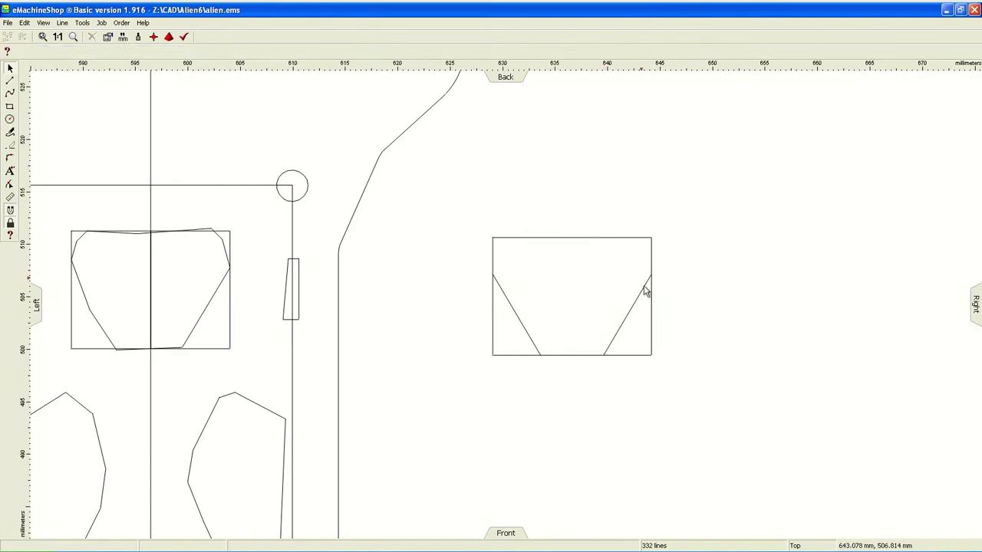
{"action": "key", "text": "Delete"}
{"action": "left_click", "coordinate": [611, 266]}
Round the trapezoid's corners with Line > Corner and move it onto the top cutout
{"action": "left_click", "coordinate": [62, 22]}
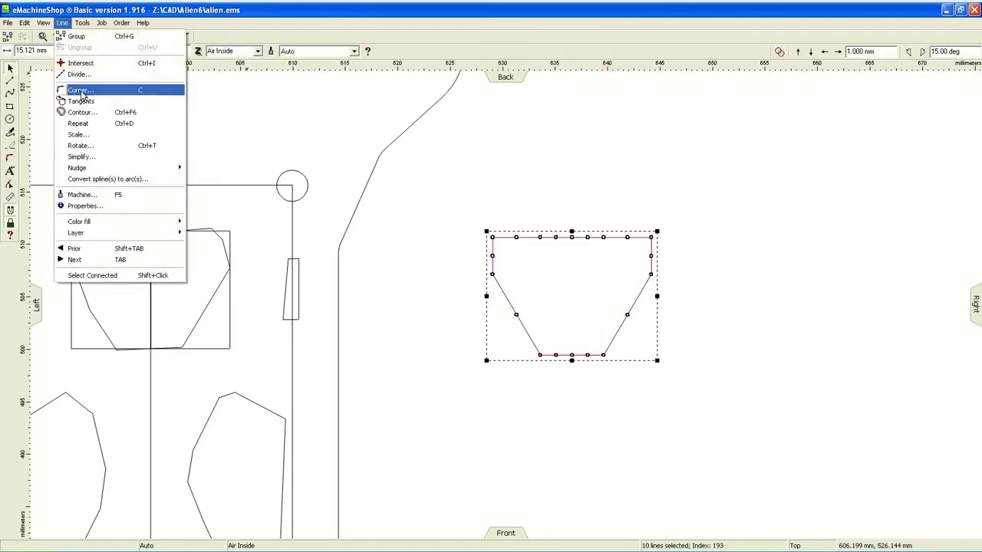
{"action": "left_click", "coordinate": [115, 90]}
{"action": "left_click_drag", "start_coordinate": [590, 247], "coordinate": [169, 239]}
{"action": "left_click", "coordinate": [168, 239]}
{"action": "left_click", "coordinate": [365, 289]}
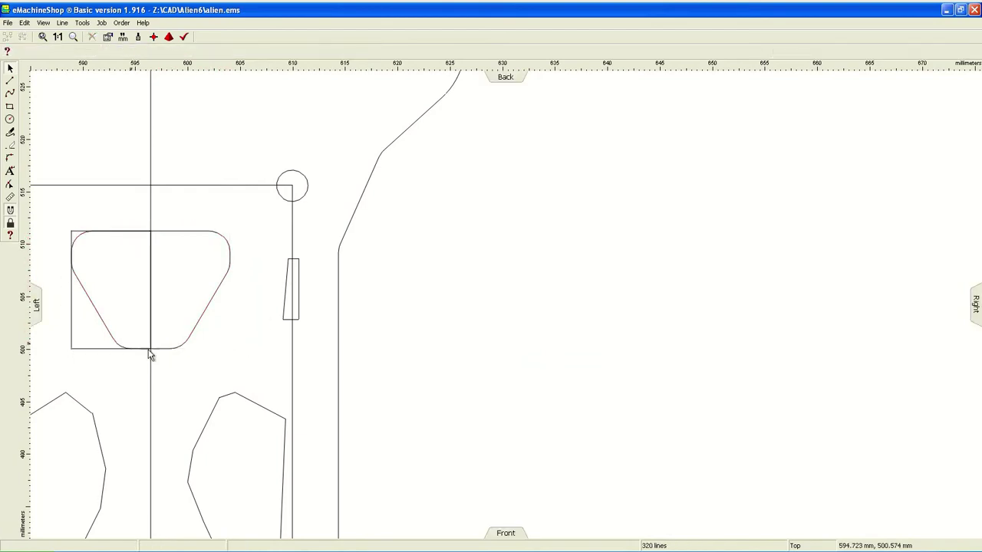
{"action": "scroll", "coordinate": [434, 237], "scroll_direction": "down", "scroll_amount": 2}
{"action": "scroll", "coordinate": [245, 270], "scroll_direction": "down", "scroll_amount": 1}
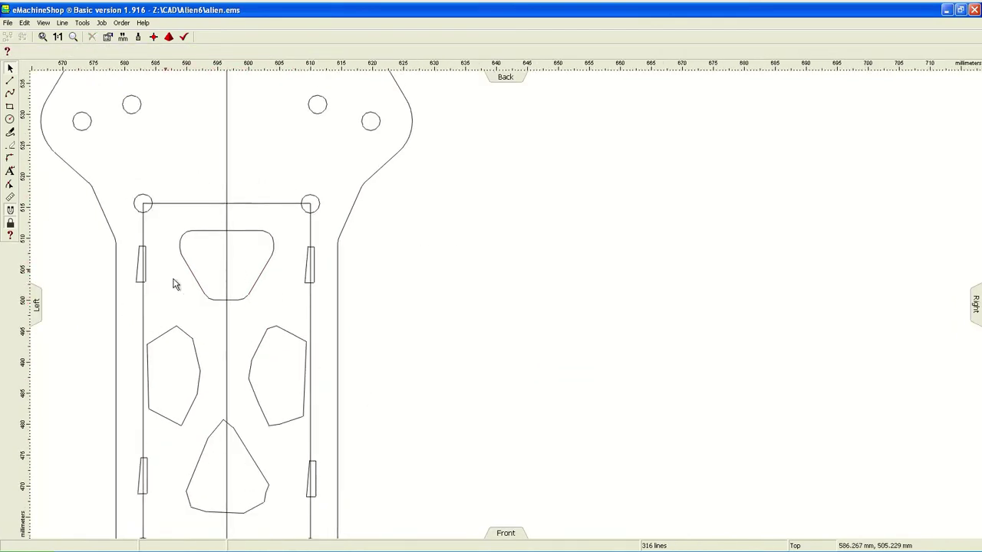
Build a construction box of rectangles over the right side cutout, with top and bottom strips, and move it aside
{"action": "left_click_drag", "start_coordinate": [276, 326], "coordinate": [245, 426]}
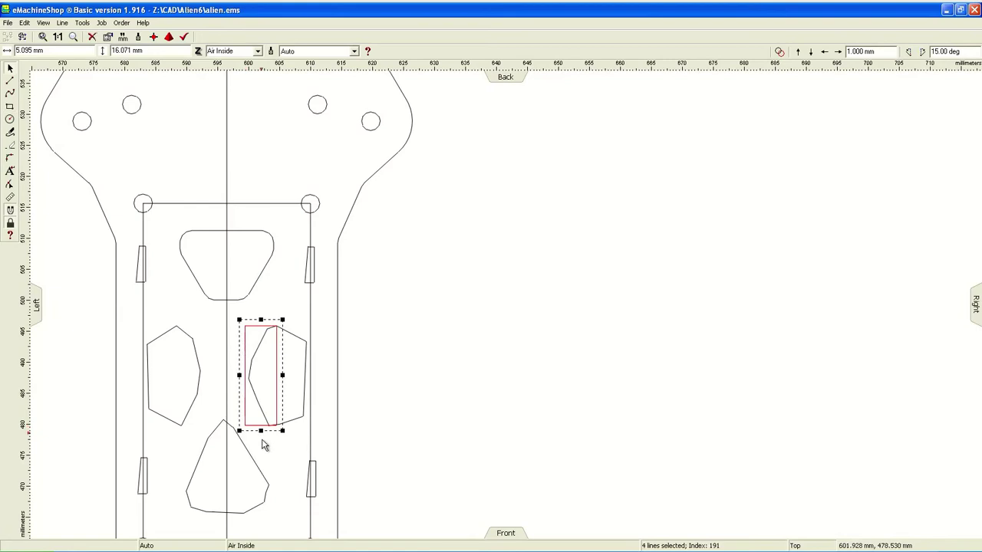
{"action": "left_click_drag", "start_coordinate": [282, 375], "coordinate": [310, 374]}
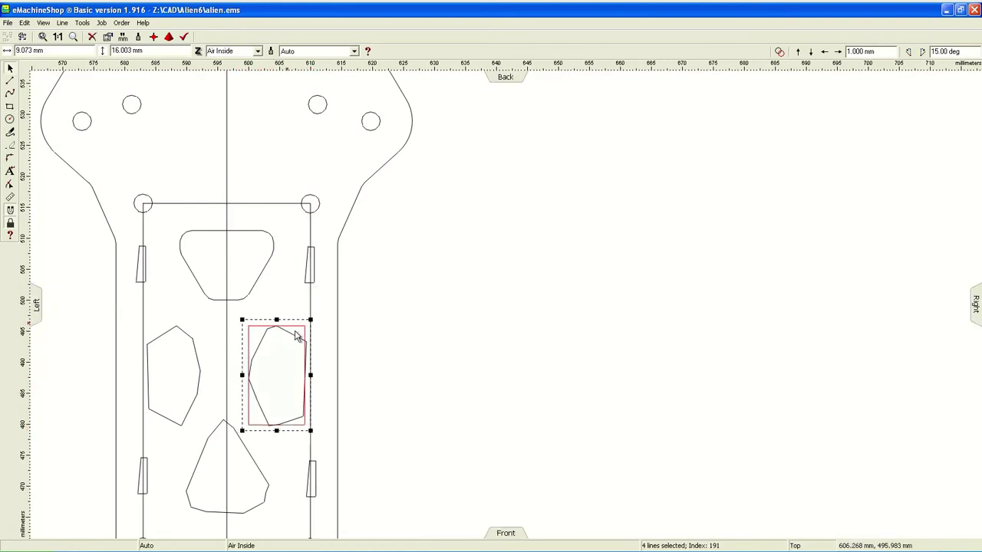
{"action": "left_click", "coordinate": [10, 107]}
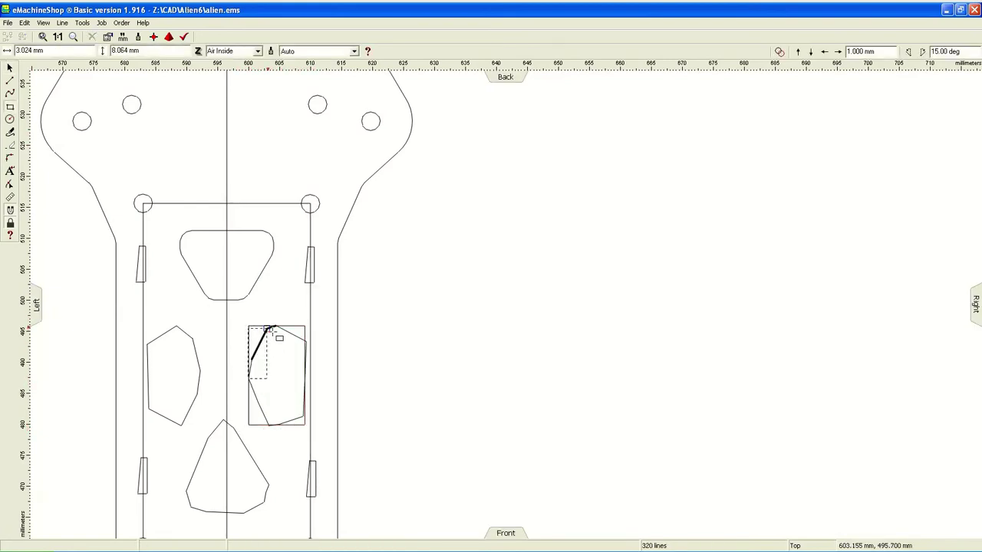
{"action": "left_click_drag", "start_coordinate": [264, 328], "coordinate": [263, 412]}
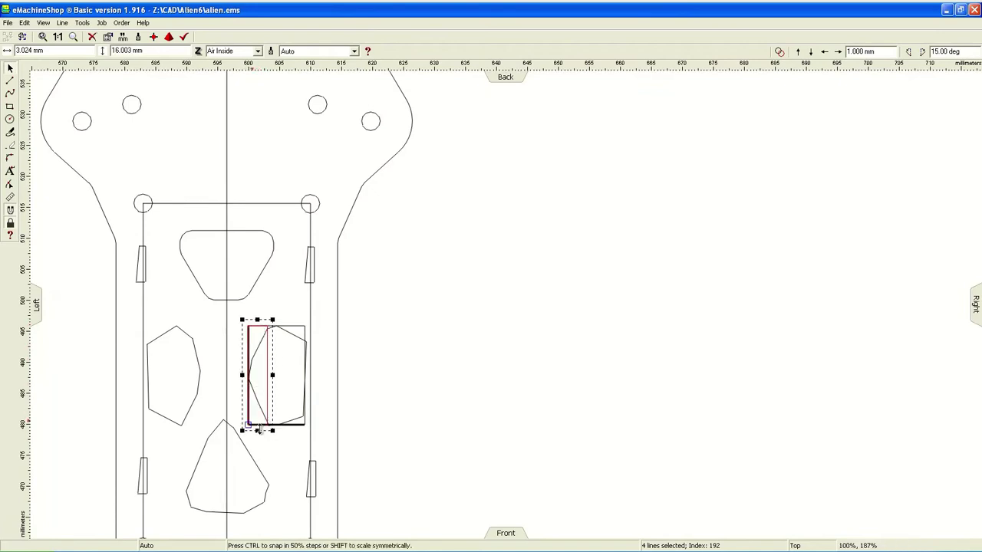
{"action": "left_click", "coordinate": [10, 107]}
{"action": "left_click_drag", "start_coordinate": [248, 326], "coordinate": [305, 338]}
{"action": "left_click_drag", "start_coordinate": [247, 412], "coordinate": [305, 424]}
{"action": "mouse_move", "coordinate": [234, 311]}
{"action": "left_mouse_down"}
{"action": "mouse_move", "coordinate": [303, 435]}
{"action": "mouse_move", "coordinate": [490, 339]}
{"action": "left_mouse_up"}
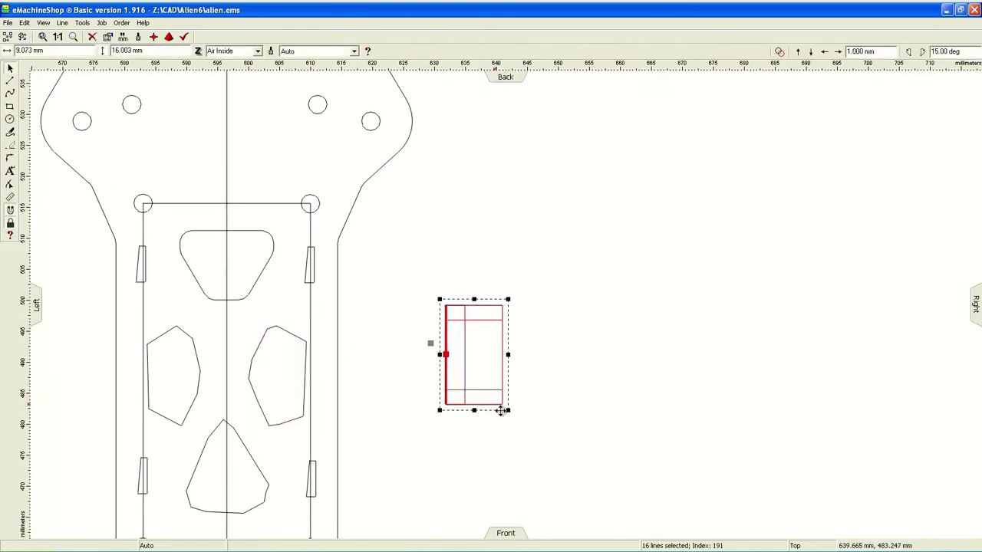
Draw a peak and a V with lines and delete the extra construction edges to form a hexagon
{"action": "scroll", "coordinate": [529, 322], "scroll_direction": "up", "scroll_amount": 2}
{"action": "left_click", "coordinate": [10, 80]}
{"action": "mouse_move", "coordinate": [399, 299]}
{"action": "left_mouse_down"}
{"action": "mouse_move", "coordinate": [424, 279]}
{"action": "mouse_move", "coordinate": [476, 298]}
{"action": "left_mouse_up"}
{"action": "mouse_move", "coordinate": [398, 394]}
{"action": "left_mouse_down"}
{"action": "mouse_move", "coordinate": [424, 414]}
{"action": "mouse_move", "coordinate": [475, 394]}
{"action": "left_mouse_up"}
{"action": "left_click_drag", "start_coordinate": [383, 264], "coordinate": [558, 504]}
{"action": "left_click_drag", "start_coordinate": [416, 285], "coordinate": [535, 449]}
{"action": "left_click", "coordinate": [580, 374]}
{"action": "key", "text": "Delete"}
{"action": "left_click", "coordinate": [411, 404]}
{"action": "key", "text": "Delete"}
Round the hexagon's corners with Line > Corner and move it onto the side cutout
{"action": "left_click_drag", "start_coordinate": [384, 265], "coordinate": [491, 430]}
{"action": "left_click", "coordinate": [62, 23]}
{"action": "left_click", "coordinate": [92, 192]}
{"action": "left_click", "coordinate": [490, 409]}
{"action": "left_click", "coordinate": [445, 290]}
{"action": "left_click_drag", "start_coordinate": [476, 307], "coordinate": [204, 336]}
{"action": "left_click", "coordinate": [239, 361]}
{"action": "scroll", "coordinate": [296, 362], "scroll_direction": "down", "scroll_amount": 1}
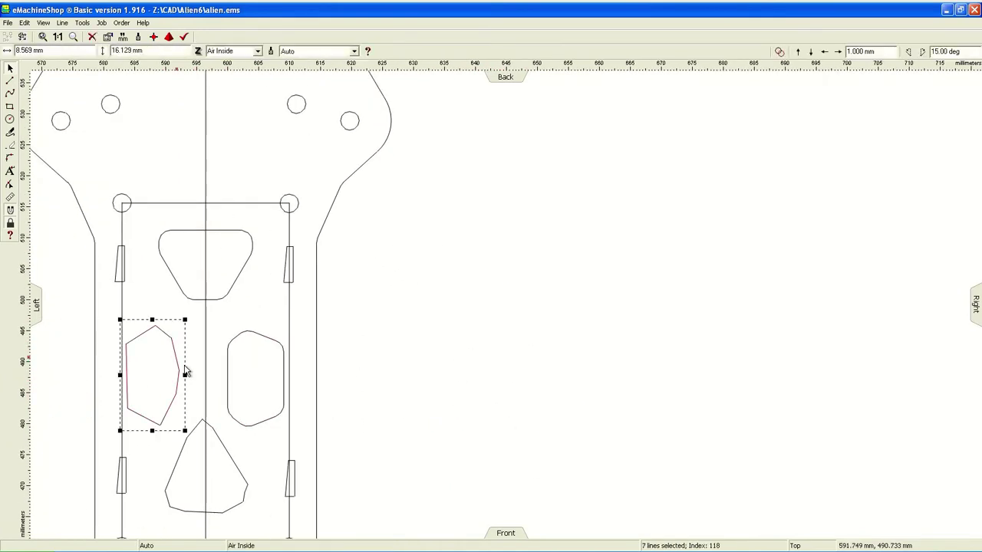
Rotate the rounded hexagon over the left cutout and delete the old irregular left cutout
{"action": "left_click", "coordinate": [281, 346]}
{"action": "key", "text": "ctrl+r"}
{"action": "key", "text": "Return"}
{"action": "left_click_drag", "start_coordinate": [252, 373], "coordinate": [238, 375]}
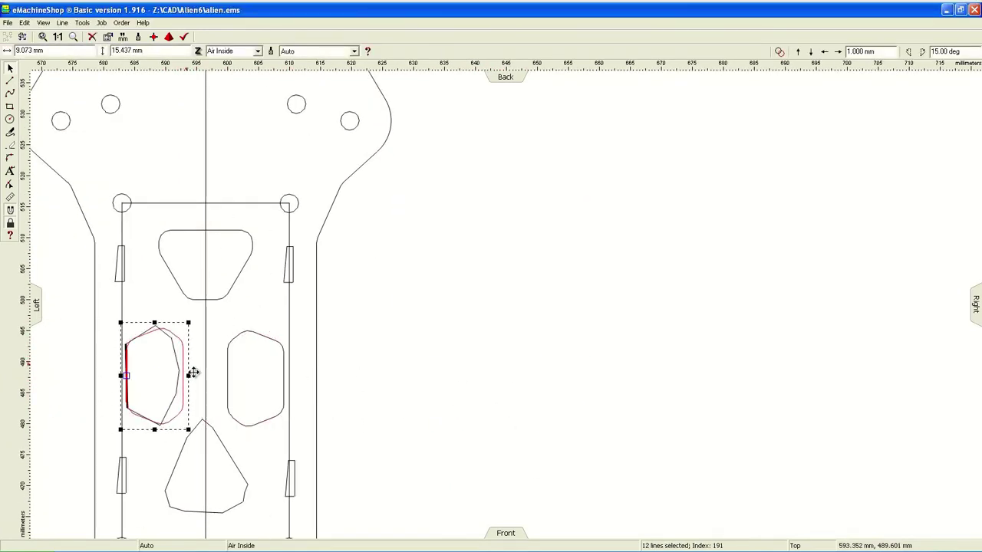
{"action": "left_click", "coordinate": [150, 345]}
{"action": "key", "text": "Delete"}
Draw a small connecting bar between the two hexagonal cutouts, then discard it
{"action": "left_click", "coordinate": [191, 368]}
{"action": "left_click_drag", "start_coordinate": [268, 365], "coordinate": [38, 186]}
{"action": "left_click", "coordinate": [10, 106]}
{"action": "left_click_drag", "start_coordinate": [205, 375], "coordinate": [184, 350]}
{"action": "left_click", "coordinate": [191, 397]}
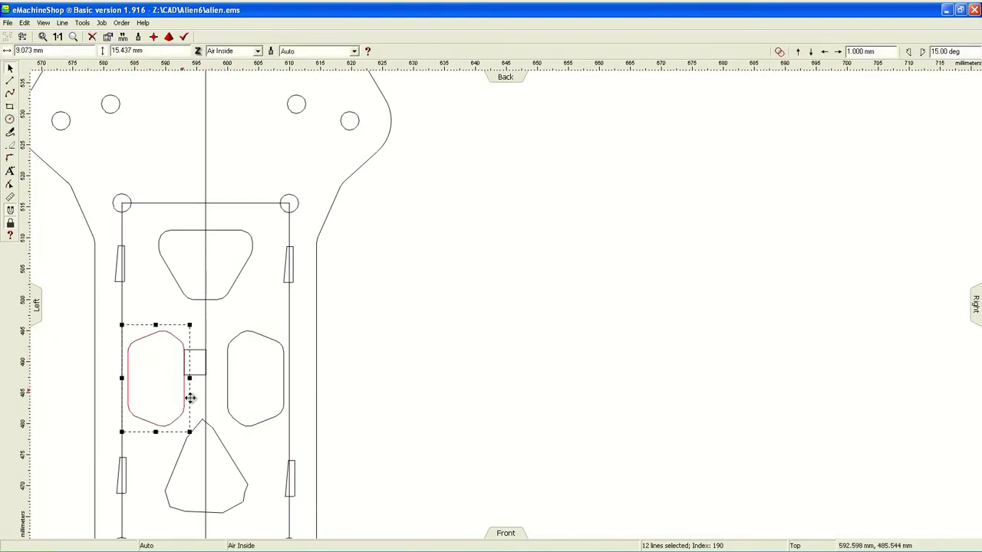
{"action": "left_click_drag", "start_coordinate": [211, 362], "coordinate": [227, 362]}
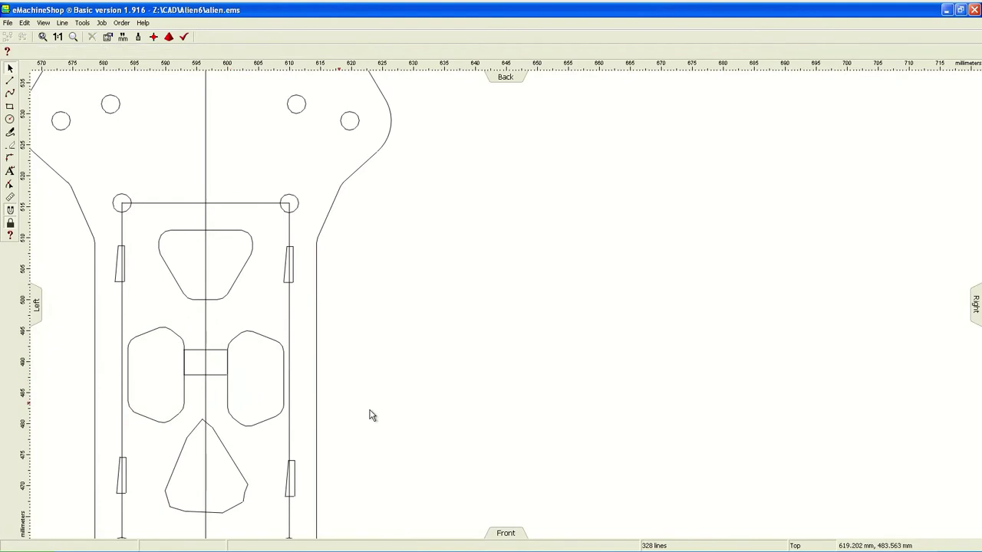
{"action": "scroll", "coordinate": [368, 411], "scroll_direction": "up", "scroll_amount": 2}
{"action": "left_click", "coordinate": [85, 376]}
{"action": "key", "text": "Escape"}
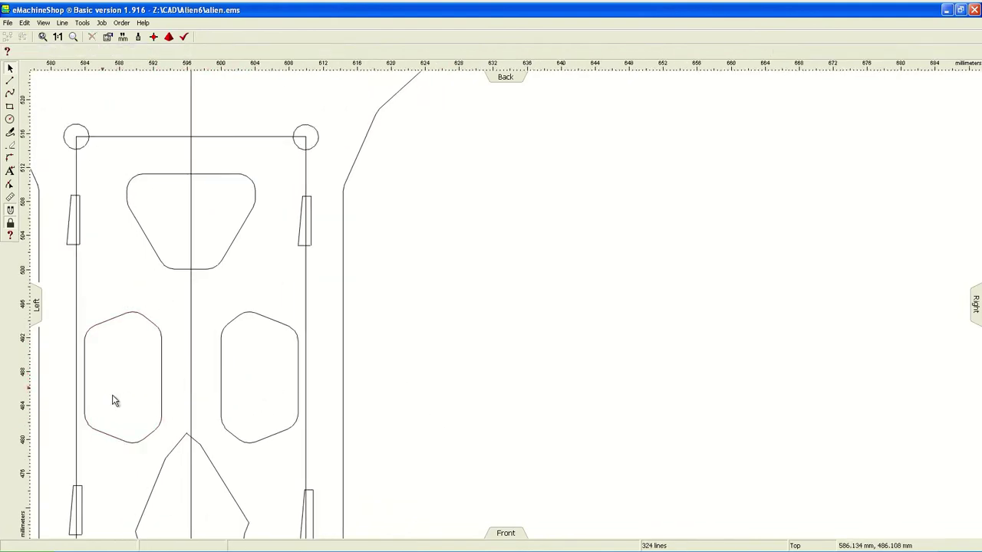
Draw and size a square for the triangle, then move it to empty canvas space
{"action": "scroll", "coordinate": [140, 465], "scroll_direction": "down", "scroll_amount": 2}
{"action": "scroll", "coordinate": [193, 420], "scroll_direction": "up", "scroll_amount": 1}
{"action": "left_click_drag", "start_coordinate": [171, 382], "coordinate": [211, 481]}
{"action": "left_click_drag", "start_coordinate": [175, 429], "coordinate": [182, 420]}
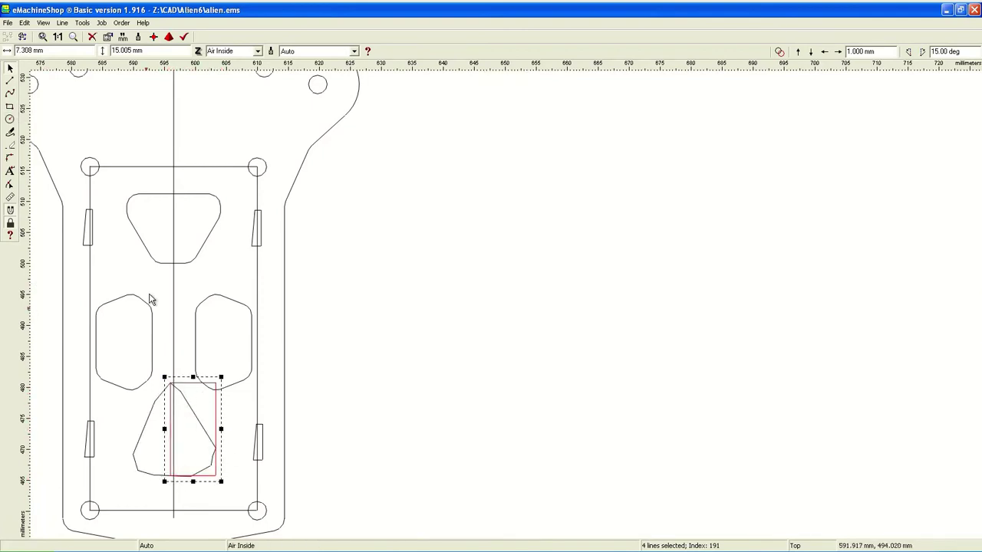
{"action": "left_click_drag", "start_coordinate": [198, 396], "coordinate": [208, 163]}
{"action": "mouse_move", "coordinate": [182, 261]}
{"action": "left_mouse_down"}
{"action": "mouse_move", "coordinate": [146, 269]}
{"action": "mouse_move", "coordinate": [132, 226]}
{"action": "left_mouse_up"}
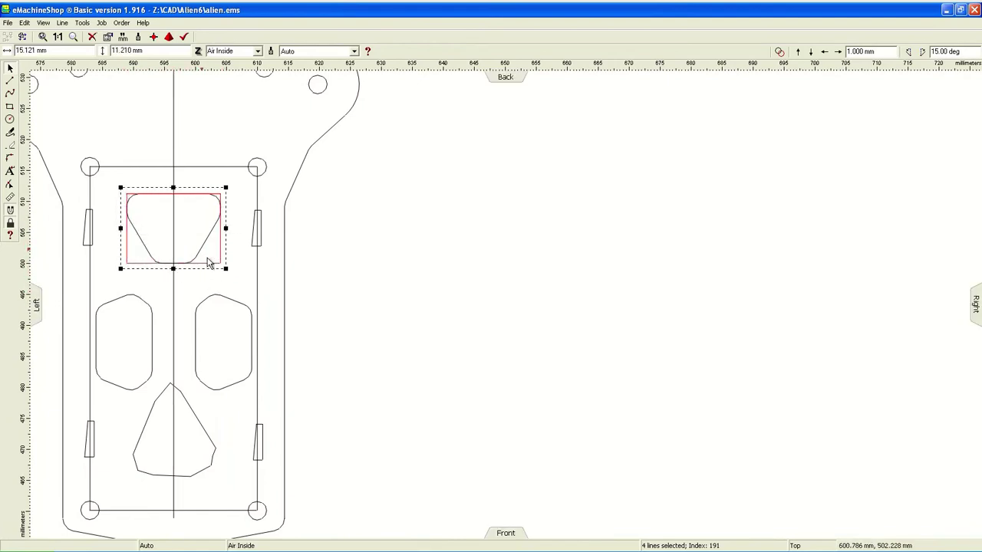
{"action": "left_click_drag", "start_coordinate": [199, 284], "coordinate": [448, 419]}
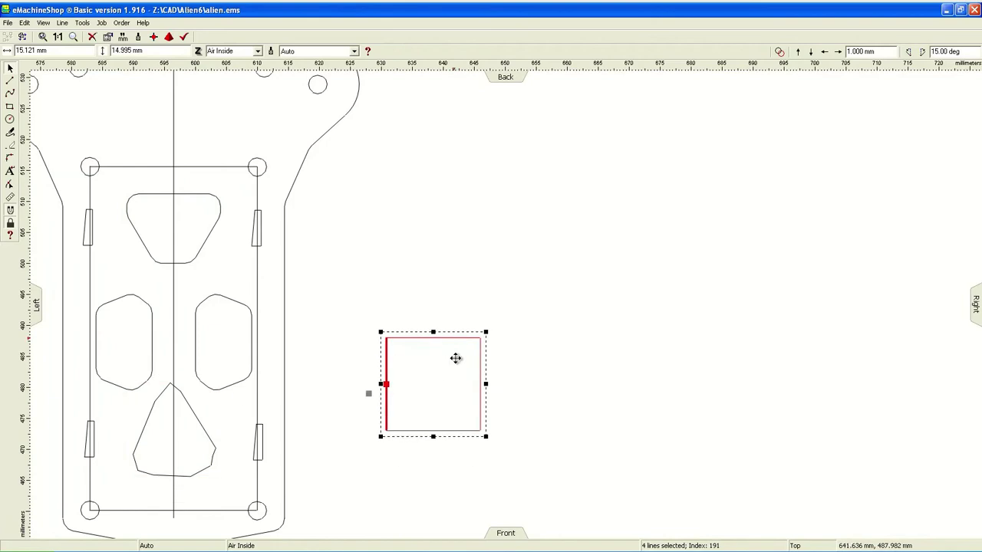
Form a triangle from two lines, round its corners, and move it into the plate's lower centre
{"action": "left_click_drag", "start_coordinate": [438, 324], "coordinate": [392, 416]}
{"action": "left_click_drag", "start_coordinate": [437, 324], "coordinate": [486, 415]}
{"action": "key", "text": "Delete"}
{"action": "left_click_drag", "start_coordinate": [384, 311], "coordinate": [495, 429]}
{"action": "left_click", "coordinate": [43, 22]}
{"action": "left_click", "coordinate": [511, 411]}
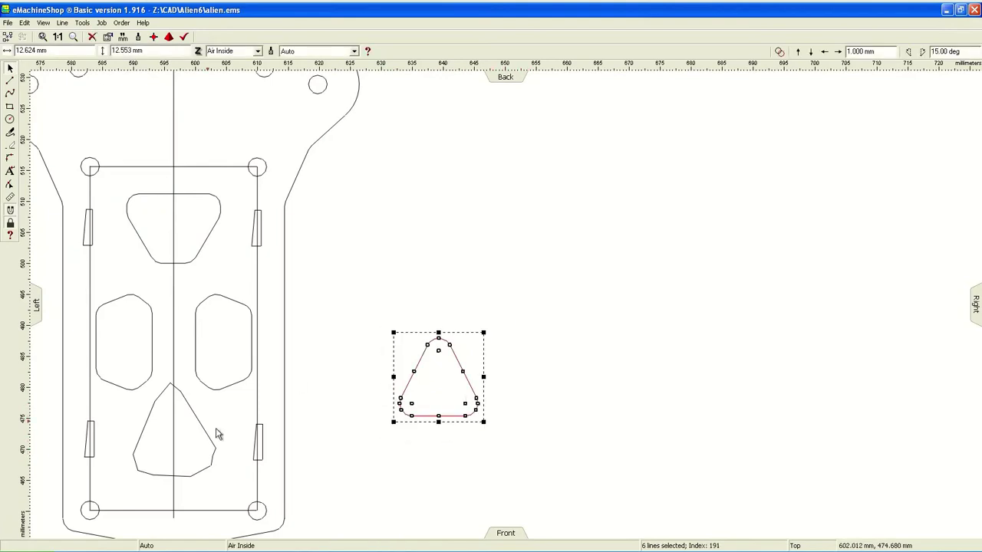
{"action": "left_click_drag", "start_coordinate": [449, 394], "coordinate": [185, 488]}
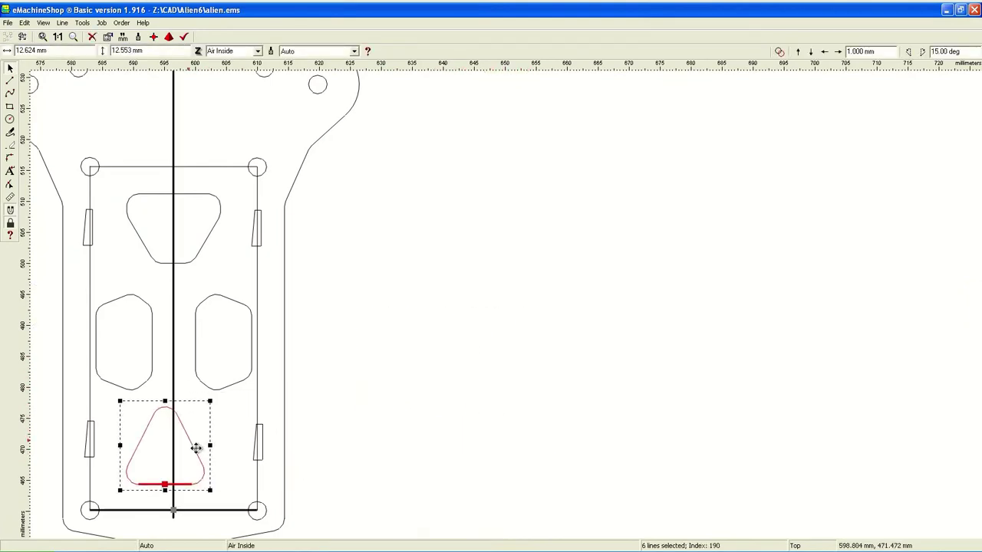
Draw a tall guide rectangle and a small slot-sized copy, then delete both
{"action": "left_click", "coordinate": [10, 106]}
{"action": "left_click_drag", "start_coordinate": [139, 194], "coordinate": [173, 486]}
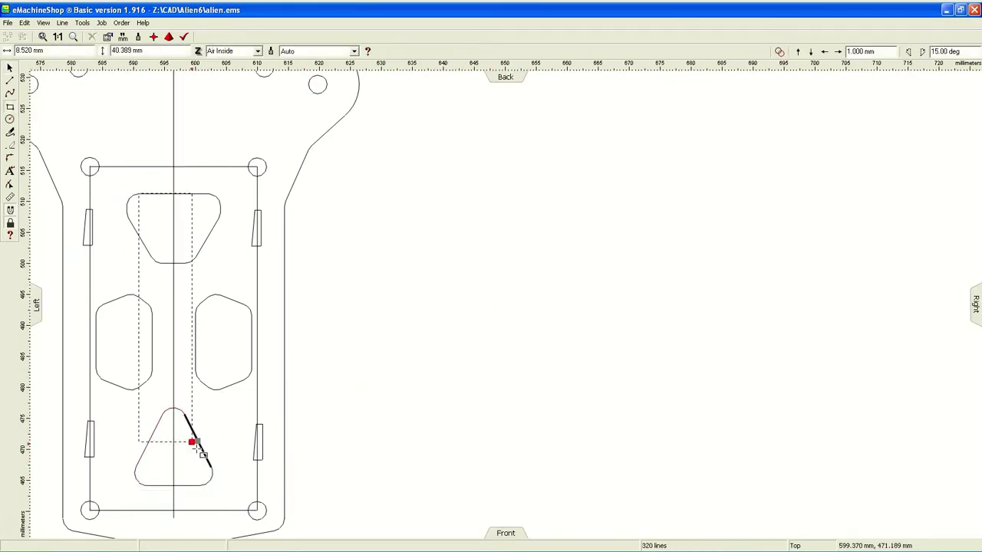
{"action": "left_click_drag", "start_coordinate": [178, 339], "coordinate": [257, 339]}
{"action": "left_click_drag", "start_coordinate": [133, 338], "coordinate": [90, 339]}
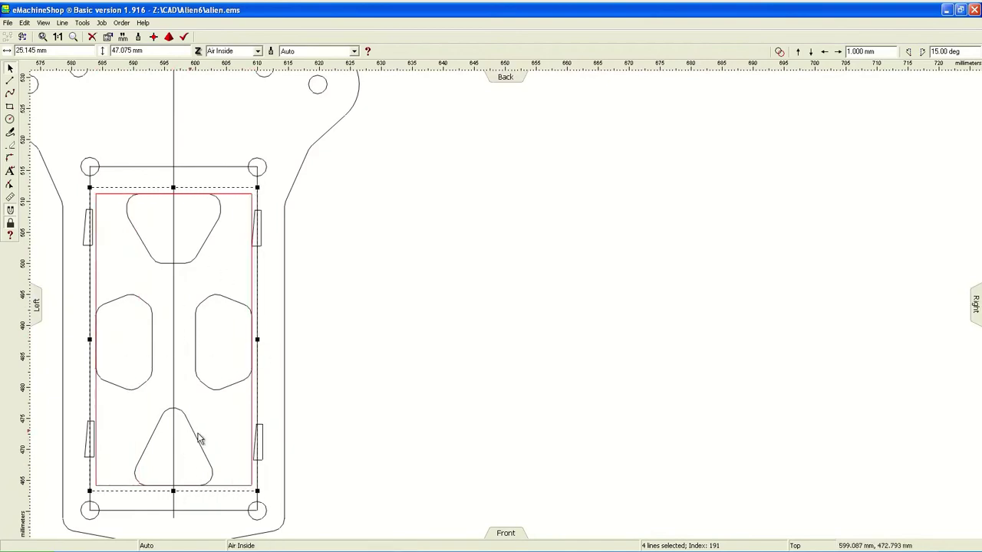
{"action": "key", "text": "ctrl+c"}
{"action": "key", "text": "ctrl+v"}
{"action": "left_click_drag", "start_coordinate": [171, 279], "coordinate": [156, 319]}
{"action": "left_click_drag", "start_coordinate": [170, 357], "coordinate": [197, 311]}
{"action": "key", "text": "Delete"}
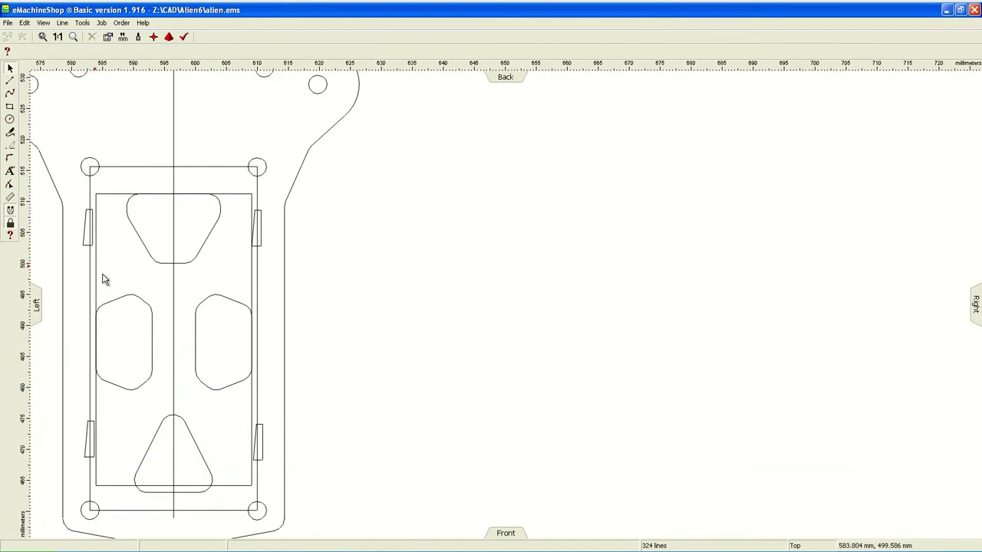
{"action": "key", "text": "Delete"}
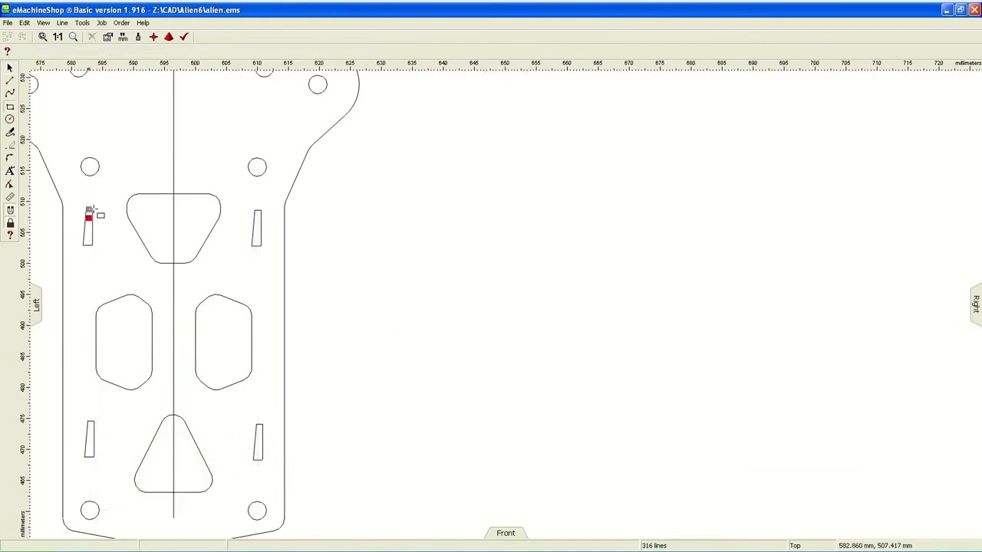
Adjust the left-side slots and delete the two right-hand slots
{"action": "left_click", "coordinate": [89, 211]}
{"action": "left_click", "coordinate": [94, 228]}
{"action": "left_click", "coordinate": [89, 439]}
{"action": "left_click", "coordinate": [103, 436]}
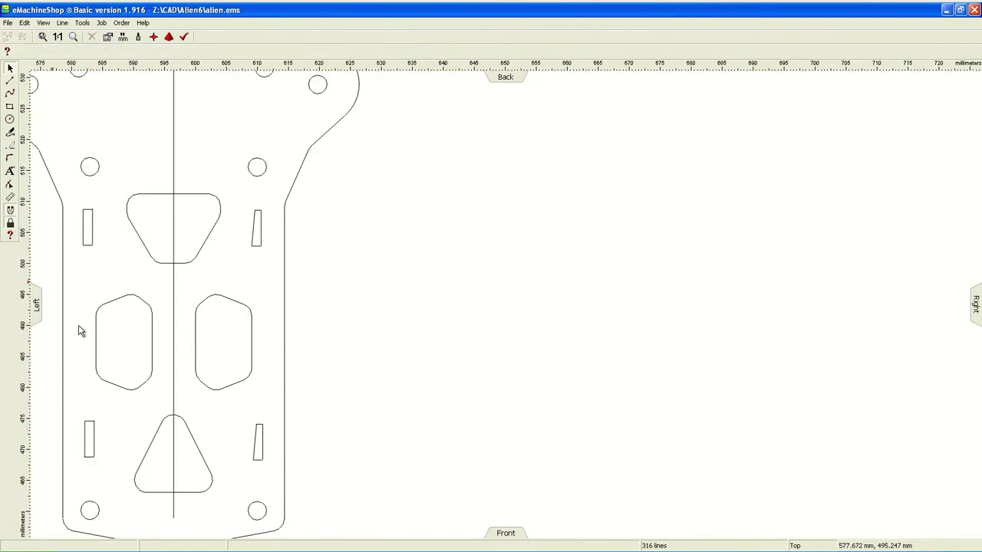
{"action": "left_click_drag", "start_coordinate": [163, 193], "coordinate": [90, 521]}
{"action": "left_click", "coordinate": [94, 449]}
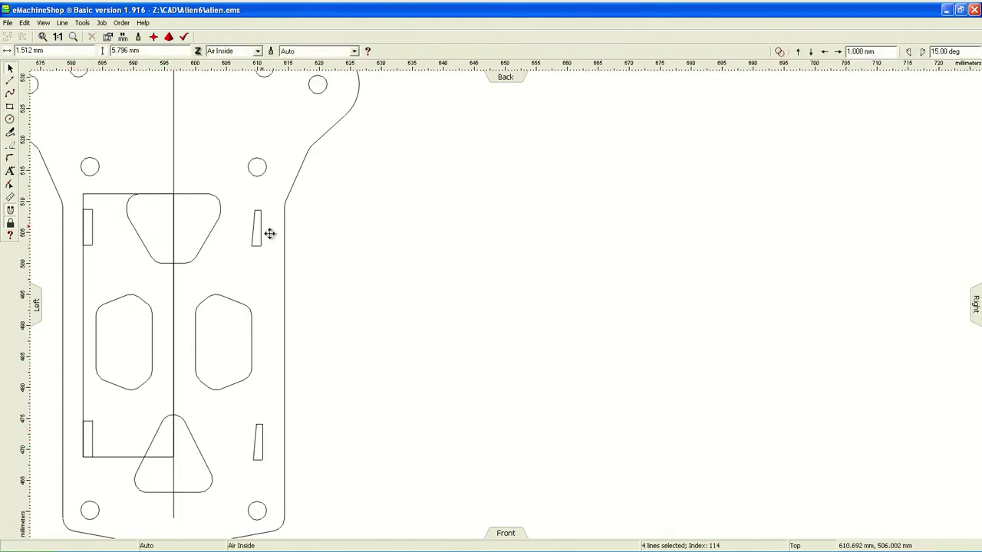
{"action": "left_click", "coordinate": [345, 409]}
{"action": "left_click_drag", "start_coordinate": [91, 273], "coordinate": [181, 271]}
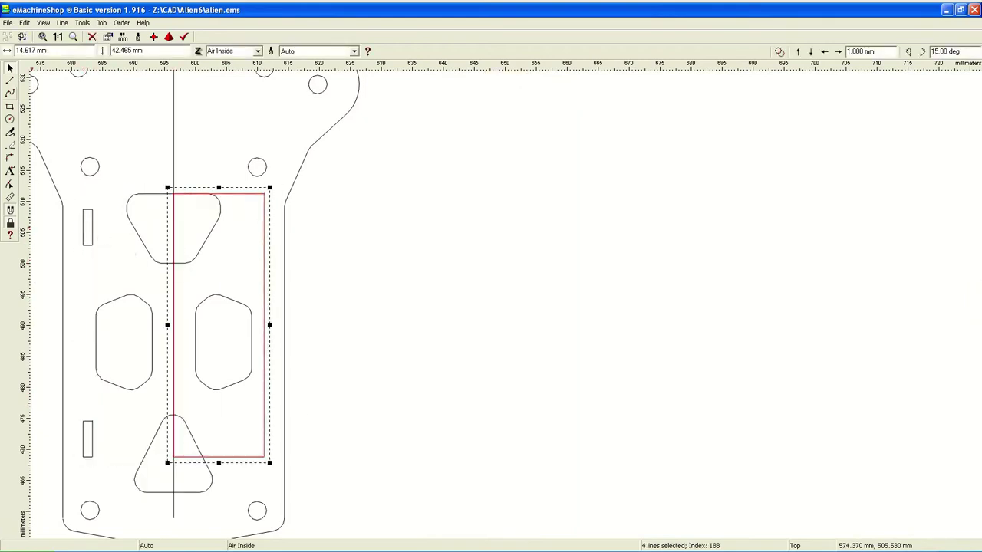
{"action": "key", "text": "Escape"}
Copy the two left slots across to the right side of the plate
{"action": "left_click_drag", "start_coordinate": [95, 210], "coordinate": [272, 205]}
{"action": "left_click", "coordinate": [92, 230]}
{"action": "left_click_drag", "start_coordinate": [103, 455], "coordinate": [274, 457], "text": "ctrl"}
{"action": "key", "text": "Escape"}
{"action": "scroll", "coordinate": [175, 322], "scroll_direction": "down", "scroll_amount": 3}
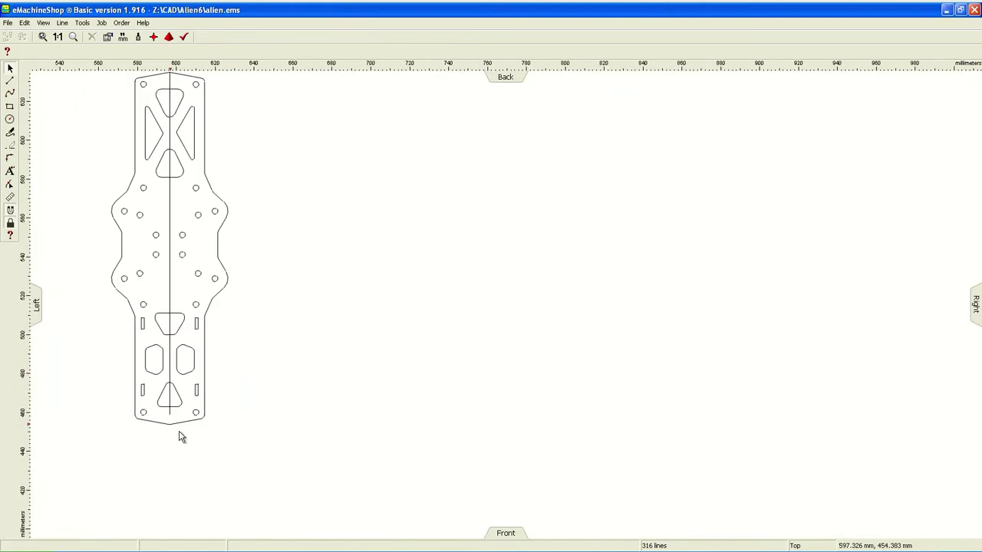
Delete the vertical centre line and move the whole plate onto the X frame centre
{"action": "left_click", "coordinate": [176, 272]}
{"action": "key", "text": "Delete"}
{"action": "scroll", "coordinate": [115, 280], "scroll_direction": "down", "scroll_amount": 1}
{"action": "scroll", "coordinate": [324, 286], "scroll_direction": "down", "scroll_amount": 2}
{"action": "left_click_drag", "start_coordinate": [327, 165], "coordinate": [452, 407]}
{"action": "left_click_drag", "start_coordinate": [396, 293], "coordinate": [167, 275]}
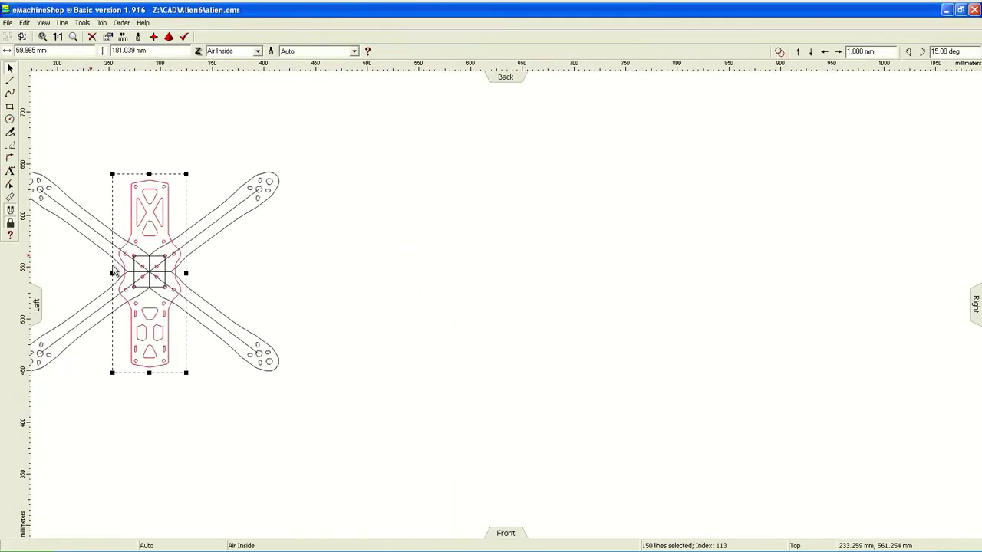
{"action": "scroll", "coordinate": [146, 272], "scroll_direction": "up", "scroll_amount": 3}
{"action": "left_click", "coordinate": [299, 301]}
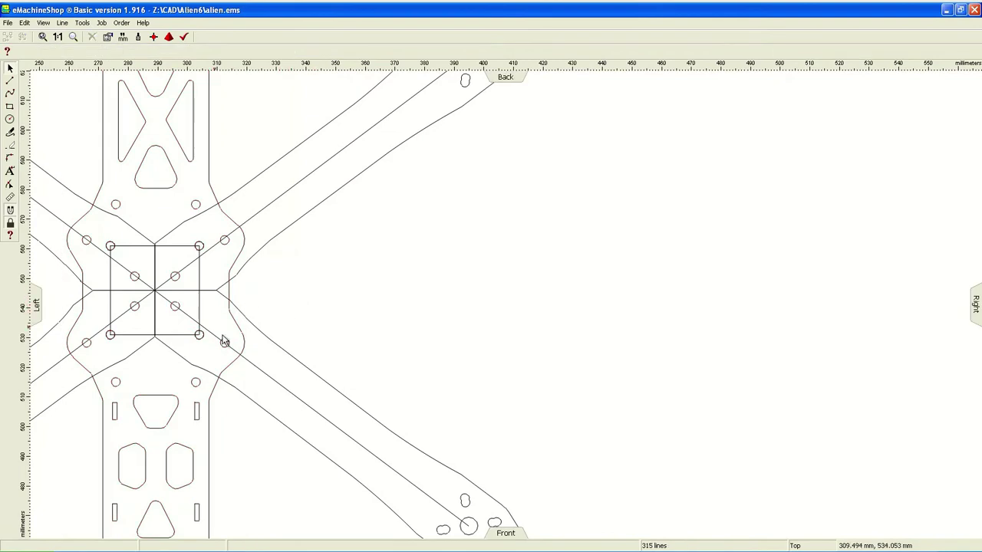
Delete the square with its diagonals
{"action": "left_click", "coordinate": [208, 281]}
{"action": "key", "text": "Delete"}
{"action": "scroll", "coordinate": [315, 345], "scroll_direction": "down", "scroll_amount": 1}
{"action": "scroll", "coordinate": [272, 268], "scroll_direction": "down", "scroll_amount": 1}
{"action": "scroll", "coordinate": [165, 274], "scroll_direction": "up", "scroll_amount": 1}
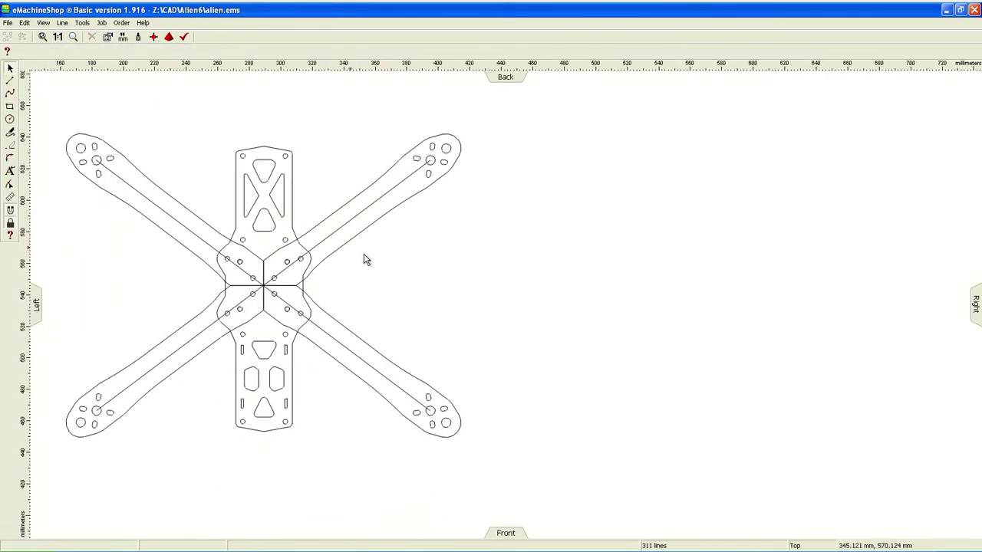
{"action": "scroll", "coordinate": [372, 268], "scroll_direction": "down", "scroll_amount": 1}
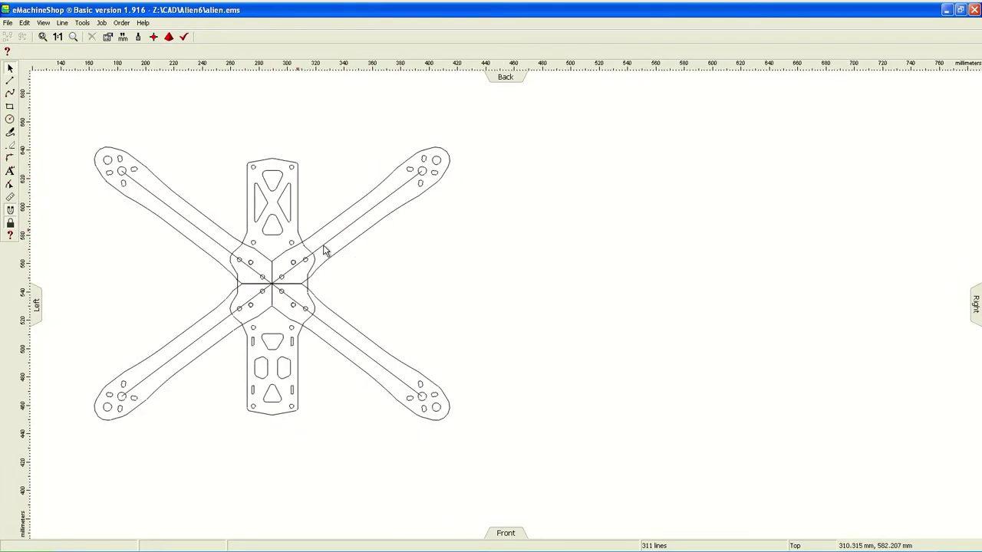
{"action": "scroll", "coordinate": [512, 279], "scroll_direction": "down", "scroll_amount": 1}
{"action": "scroll", "coordinate": [399, 117], "scroll_direction": "up", "scroll_amount": 1}
Place a copy of the centre plate right of the frame and delete a short notch segment
{"action": "left_click", "coordinate": [399, 117]}
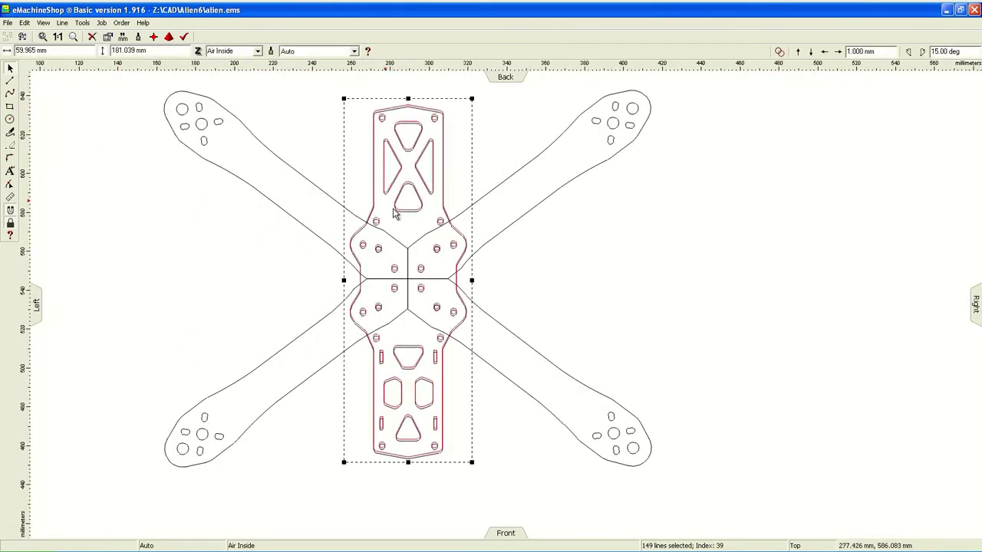
{"action": "left_click_drag", "start_coordinate": [394, 214], "coordinate": [796, 216]}
{"action": "scroll", "coordinate": [65, 274], "scroll_direction": "down", "scroll_amount": 1}
{"action": "scroll", "coordinate": [539, 238], "scroll_direction": "up", "scroll_amount": 2}
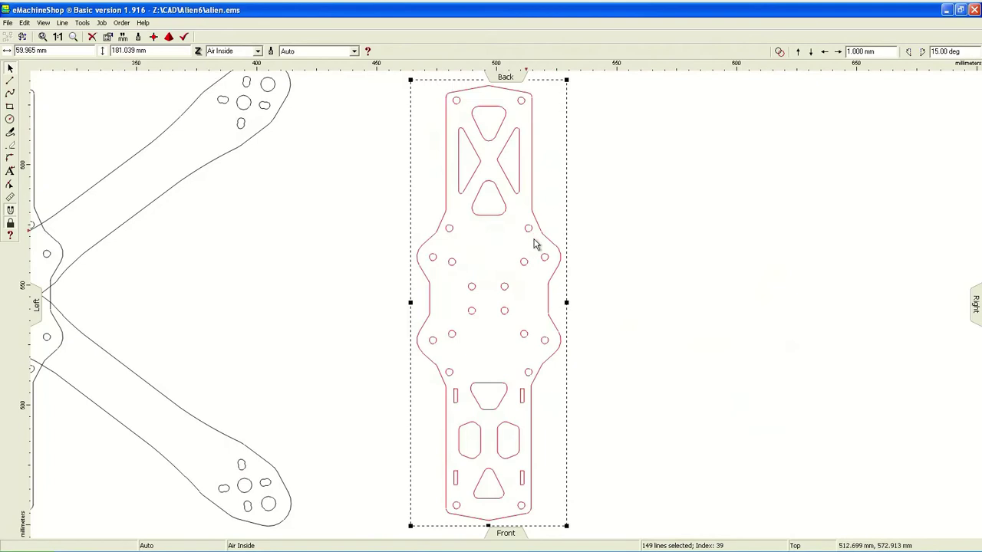
{"action": "scroll", "coordinate": [539, 238], "scroll_direction": "down", "scroll_amount": 1}
{"action": "left_click", "coordinate": [625, 242]}
{"action": "left_click", "coordinate": [459, 230]}
{"action": "key", "text": "Delete"}
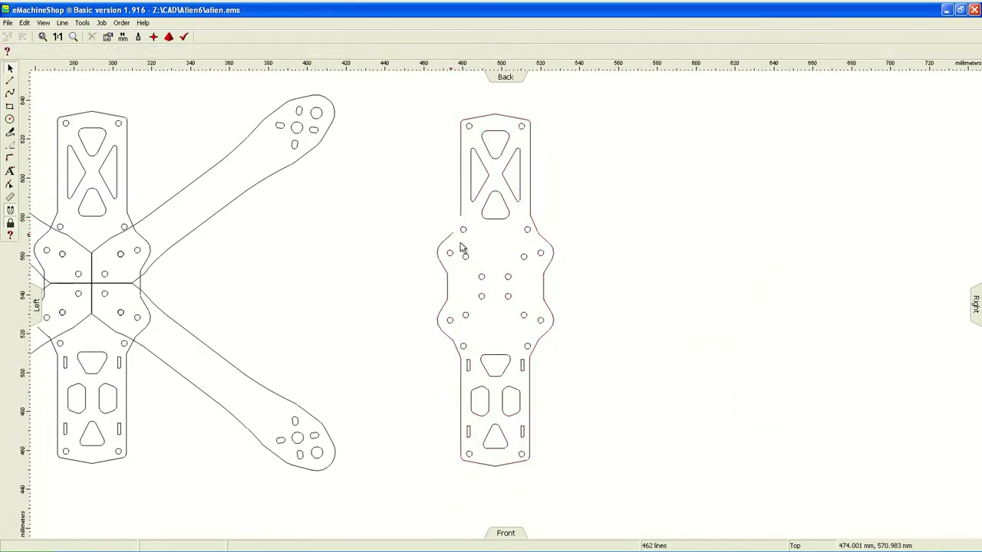
Delete the copied plate's central holes, right-side bulge outline and upper-right notch segment
{"action": "left_click_drag", "start_coordinate": [453, 247], "coordinate": [542, 323]}
{"action": "key", "text": "Delete"}
{"action": "left_click_drag", "start_coordinate": [569, 222], "coordinate": [537, 357]}
{"action": "key", "text": "Delete"}
{"action": "left_click", "coordinate": [534, 225]}
{"action": "key", "text": "Delete"}
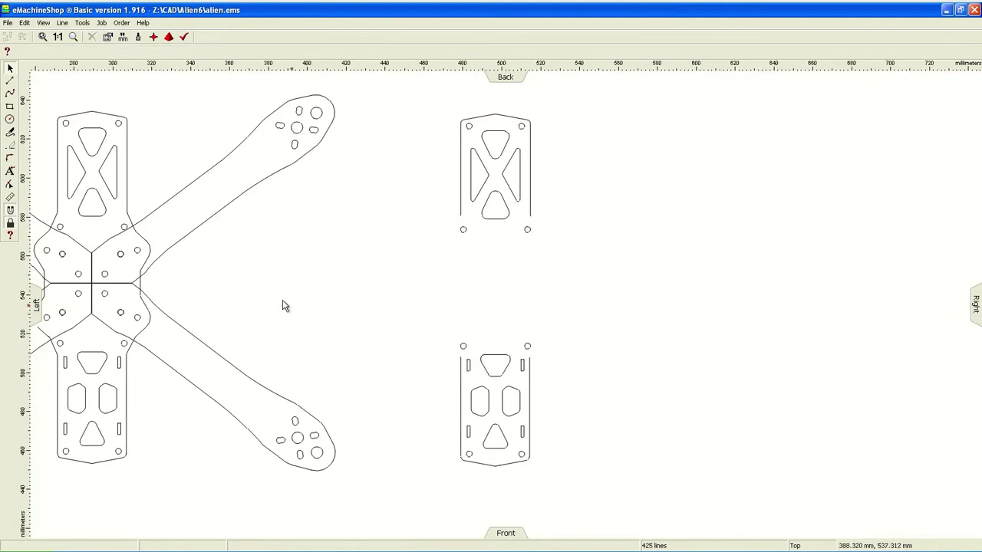
Stretch the right edge down to meet the lower half of the plate
{"action": "scroll", "coordinate": [532, 225], "scroll_direction": "up", "scroll_amount": 2}
{"action": "left_click_drag", "start_coordinate": [521, 208], "coordinate": [522, 499]}
{"action": "scroll", "coordinate": [578, 460], "scroll_direction": "up", "scroll_amount": 1}
{"action": "left_click", "coordinate": [506, 407]}
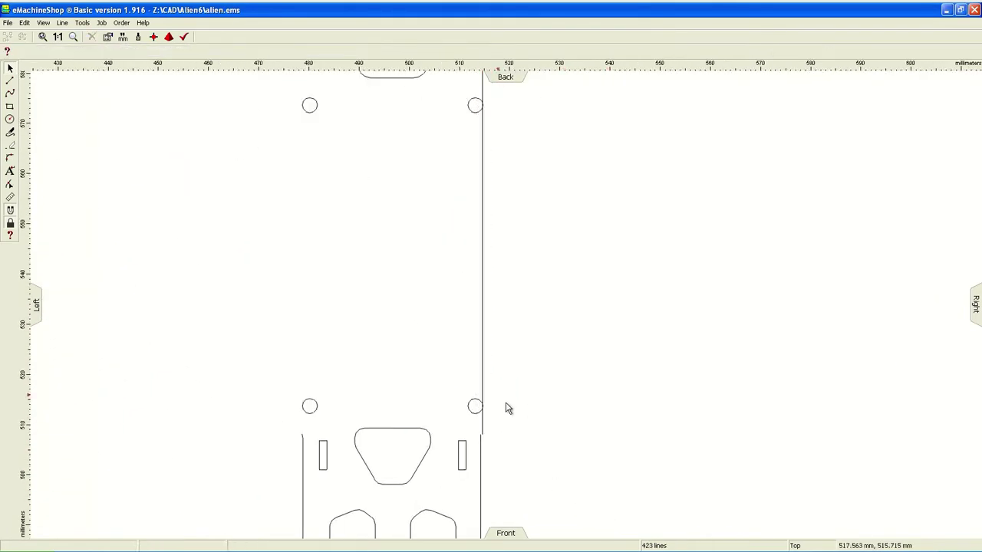
{"action": "scroll", "coordinate": [438, 434], "scroll_direction": "down", "scroll_amount": 1}
{"action": "scroll", "coordinate": [460, 453], "scroll_direction": "down", "scroll_amount": 1}
{"action": "scroll", "coordinate": [483, 467], "scroll_direction": "up", "scroll_amount": 1}
{"action": "scroll", "coordinate": [261, 210], "scroll_direction": "down", "scroll_amount": 1}
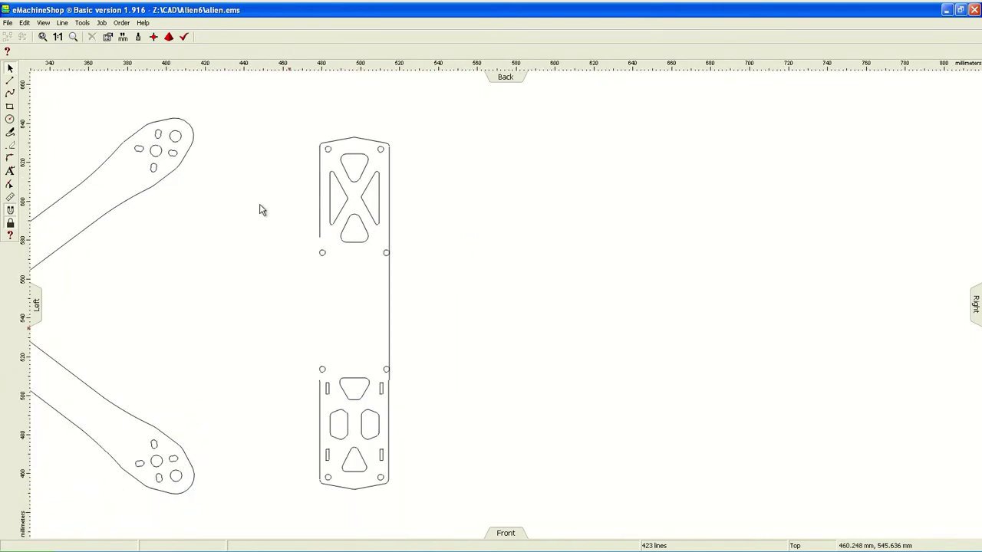
{"action": "scroll", "coordinate": [404, 385], "scroll_direction": "up", "scroll_amount": 1}
Replace the lower right edge segment by extending the upper edge to the bottom bevel
{"action": "left_click", "coordinate": [391, 383]}
{"action": "key", "text": "Delete"}
{"action": "left_click", "coordinate": [391, 306]}
{"action": "mouse_move", "coordinate": [391, 312]}
{"action": "left_mouse_down"}
{"action": "mouse_move", "coordinate": [392, 466]}
{"action": "mouse_move", "coordinate": [376, 466]}
{"action": "left_mouse_up"}
{"action": "scroll", "coordinate": [398, 486], "scroll_direction": "up", "scroll_amount": 1}
{"action": "scroll", "coordinate": [399, 486], "scroll_direction": "up", "scroll_amount": 1}
{"action": "left_click", "coordinate": [377, 469]}
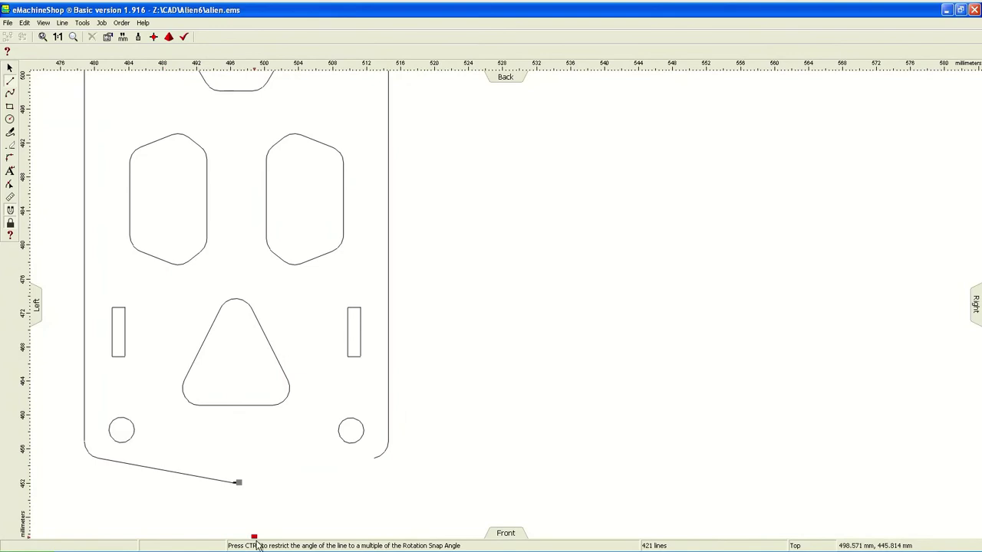
{"action": "scroll", "coordinate": [345, 490], "scroll_direction": "down", "scroll_amount": 1}
{"action": "scroll", "coordinate": [256, 307], "scroll_direction": "down", "scroll_amount": 1}
{"action": "scroll", "coordinate": [306, 368], "scroll_direction": "down", "scroll_amount": 1}
Check that the right and left side edges now run straight along the plate
{"action": "left_click", "coordinate": [320, 391]}
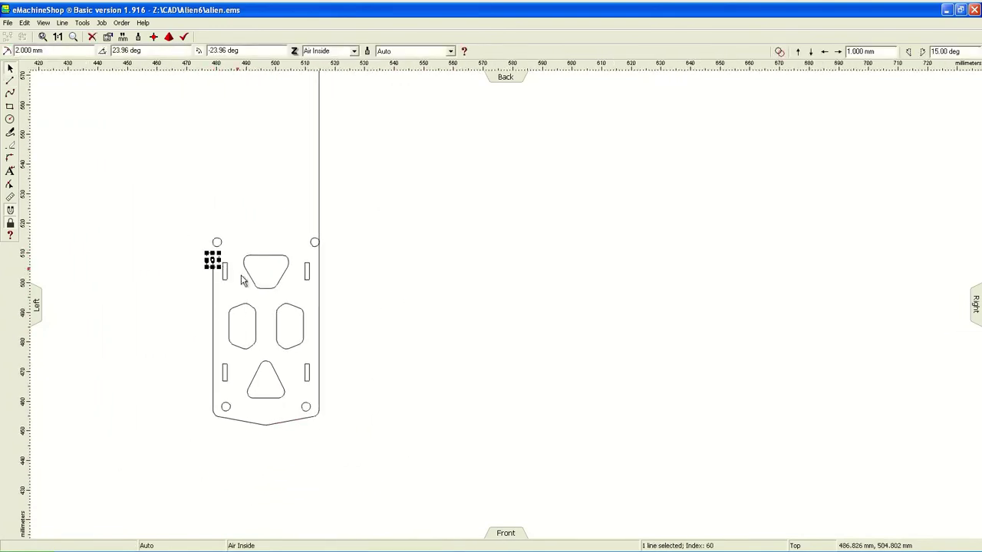
{"action": "scroll", "coordinate": [324, 394], "scroll_direction": "down", "scroll_amount": 1}
{"action": "left_click", "coordinate": [241, 120]}
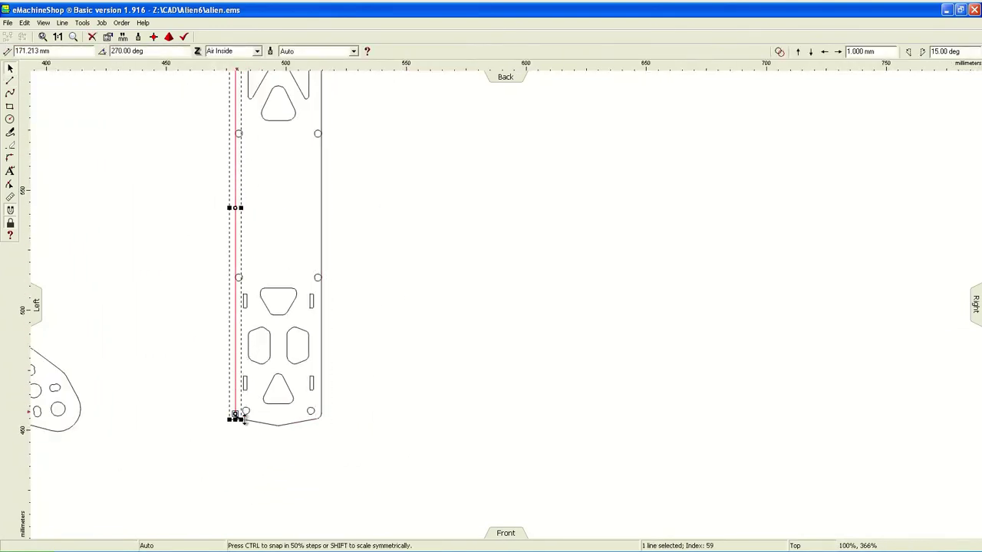
{"action": "scroll", "coordinate": [245, 437], "scroll_direction": "up", "scroll_amount": 1}
{"action": "left_click", "coordinate": [245, 437]}
{"action": "scroll", "coordinate": [230, 399], "scroll_direction": "down", "scroll_amount": 1}
{"action": "scroll", "coordinate": [228, 391], "scroll_direction": "up", "scroll_amount": 1}
Add contour circles around the four side holes with Line > Contour and merge them into the left edge
{"action": "left_click", "coordinate": [343, 259]}
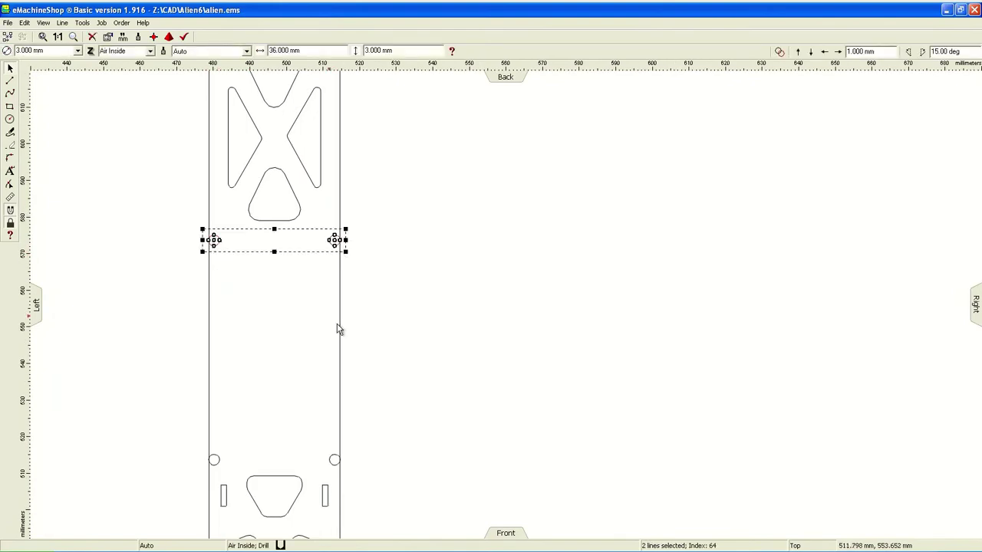
{"action": "left_click", "coordinate": [63, 22]}
{"action": "left_click", "coordinate": [92, 178]}
{"action": "left_click", "coordinate": [447, 333]}
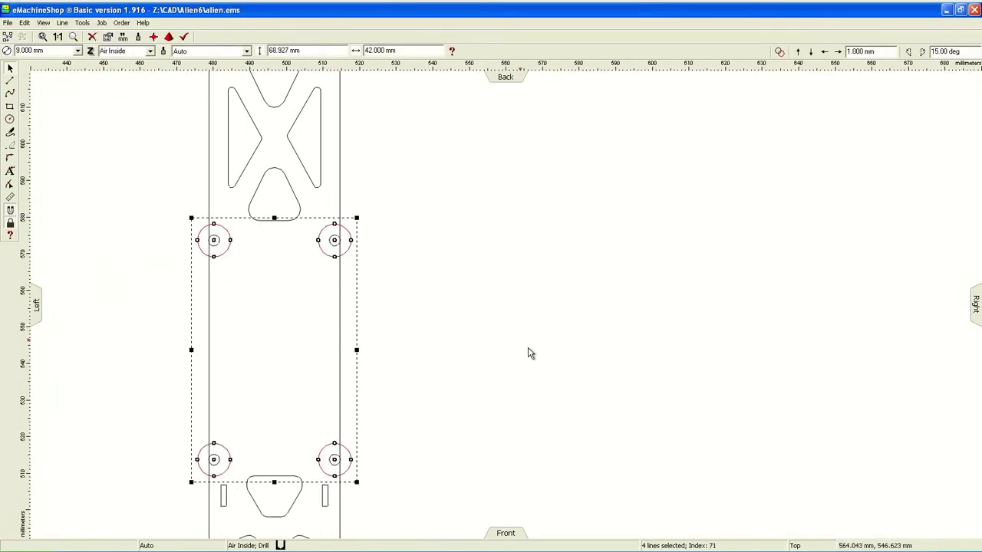
{"action": "left_click", "coordinate": [214, 291]}
{"action": "left_click", "coordinate": [230, 242], "text": "shift"}
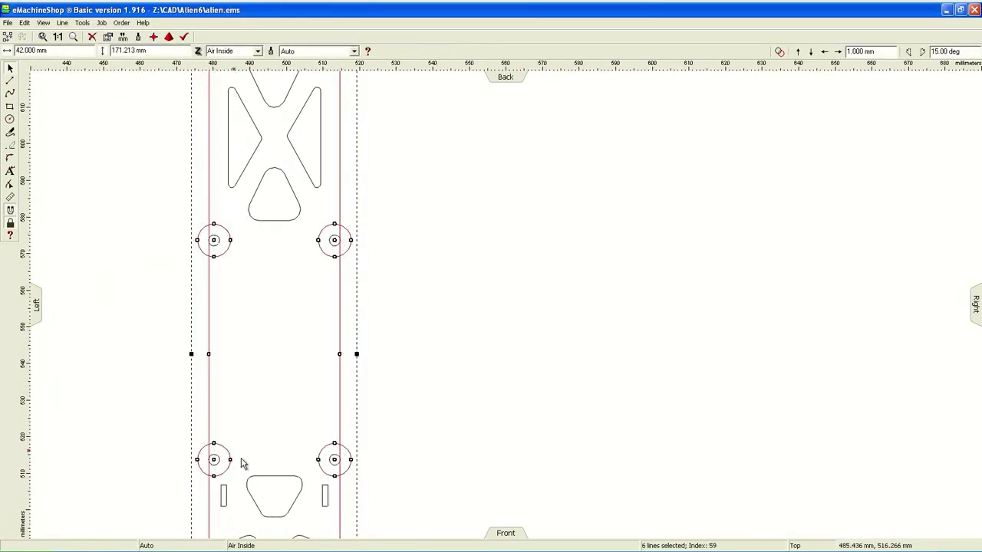
{"action": "left_click", "coordinate": [471, 458]}
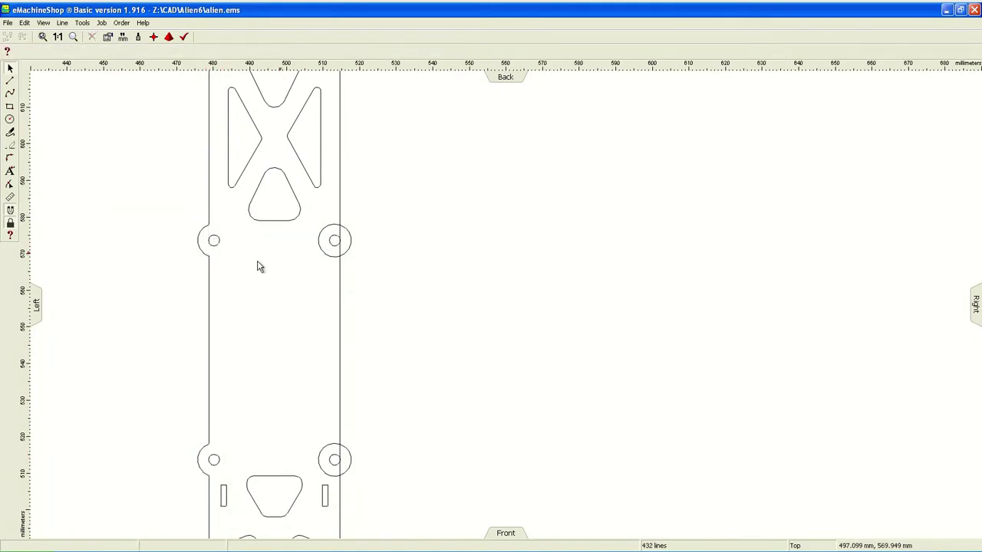
Delete the leftover right-hand contour circle pieces
{"action": "left_click", "coordinate": [349, 249]}
{"action": "key", "text": "Delete"}
{"action": "left_click", "coordinate": [349, 468]}
{"action": "key", "text": "Delete"}
{"action": "scroll", "coordinate": [253, 284], "scroll_direction": "down", "scroll_amount": 1}
{"action": "scroll", "coordinate": [312, 343], "scroll_direction": "down", "scroll_amount": 1}
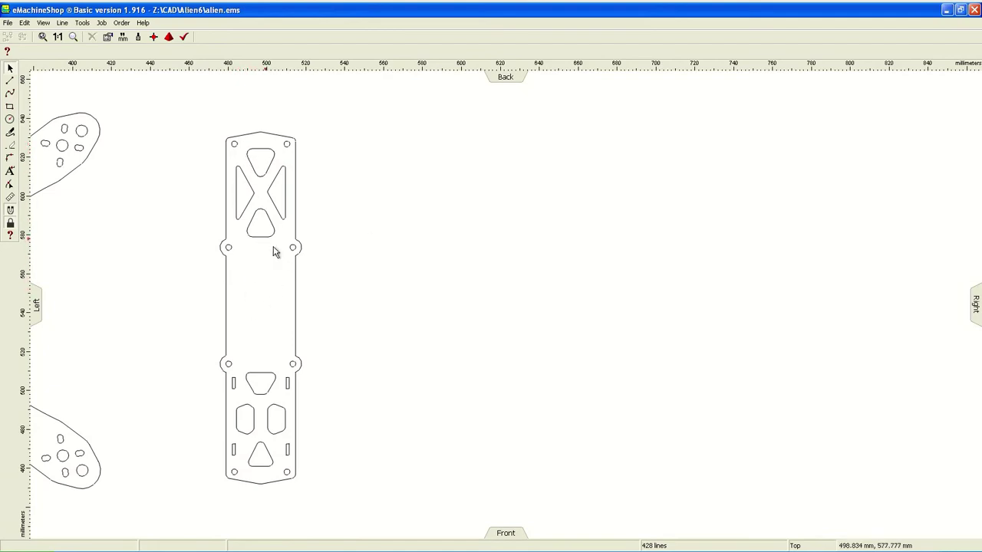
Copy the top X-and-triangle cutouts into the plate's middle section, positioning them with a temporary guide rectangle
{"action": "left_click_drag", "start_coordinate": [279, 256], "coordinate": [231, 144]}
{"action": "key", "text": "ctrl+c"}
{"action": "key", "text": "ctrl+v"}
{"action": "left_click_drag", "start_coordinate": [274, 340], "coordinate": [266, 309]}
{"action": "left_click", "coordinate": [10, 106]}
{"action": "left_click", "coordinate": [226, 254]}
{"action": "left_click", "coordinate": [296, 356]}
{"action": "left_click_drag", "start_coordinate": [283, 281], "coordinate": [281, 306]}
{"action": "left_click", "coordinate": [299, 357]}
{"action": "key", "text": "Delete"}
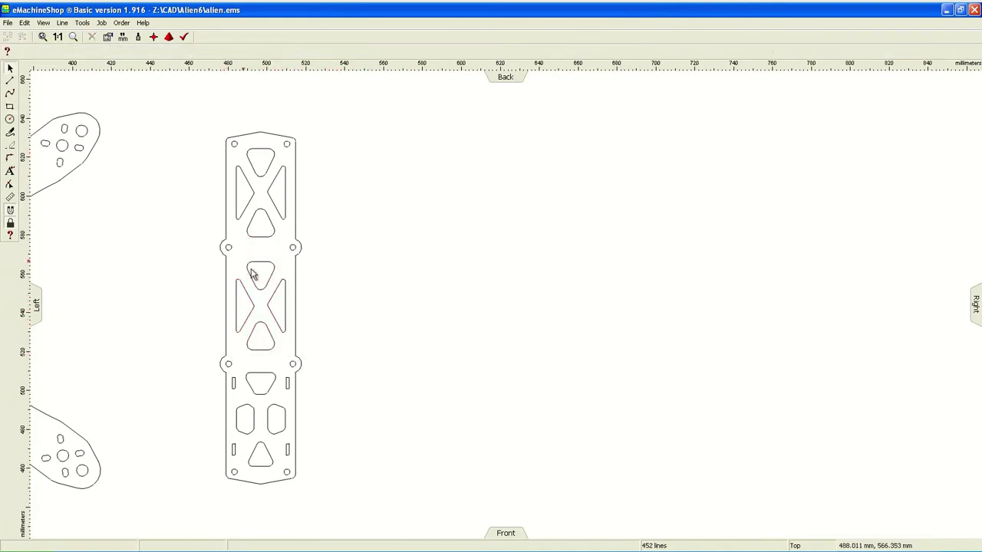
Zoom in on the lower end of the long plate and start a rectangle around its cutouts
{"action": "scroll", "coordinate": [358, 364], "scroll_direction": "down", "scroll_amount": 1}
{"action": "scroll", "coordinate": [337, 306], "scroll_direction": "down", "scroll_amount": 2}
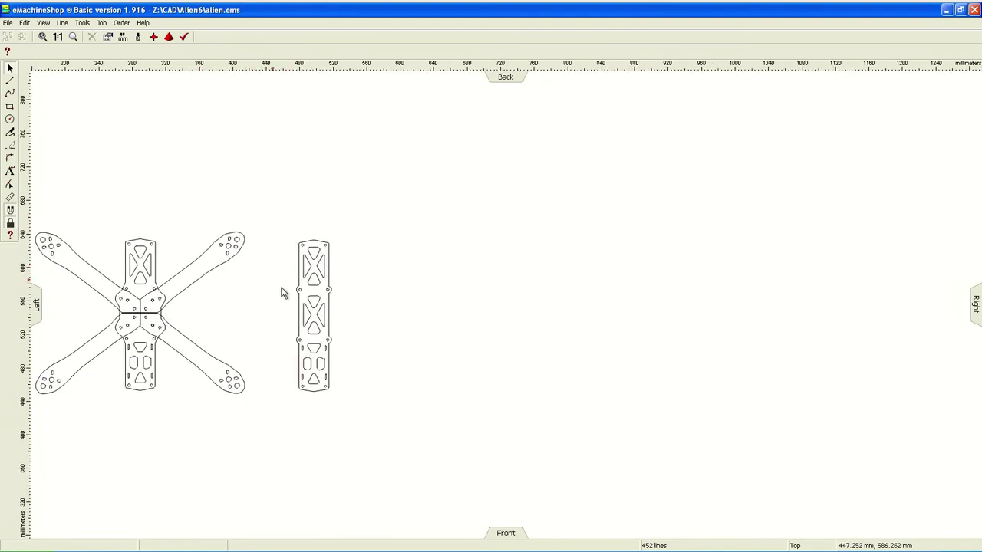
{"action": "scroll", "coordinate": [320, 405], "scroll_direction": "up", "scroll_amount": 2}
{"action": "scroll", "coordinate": [468, 361], "scroll_direction": "down", "scroll_amount": 1}
{"action": "scroll", "coordinate": [563, 287], "scroll_direction": "down", "scroll_amount": 1}
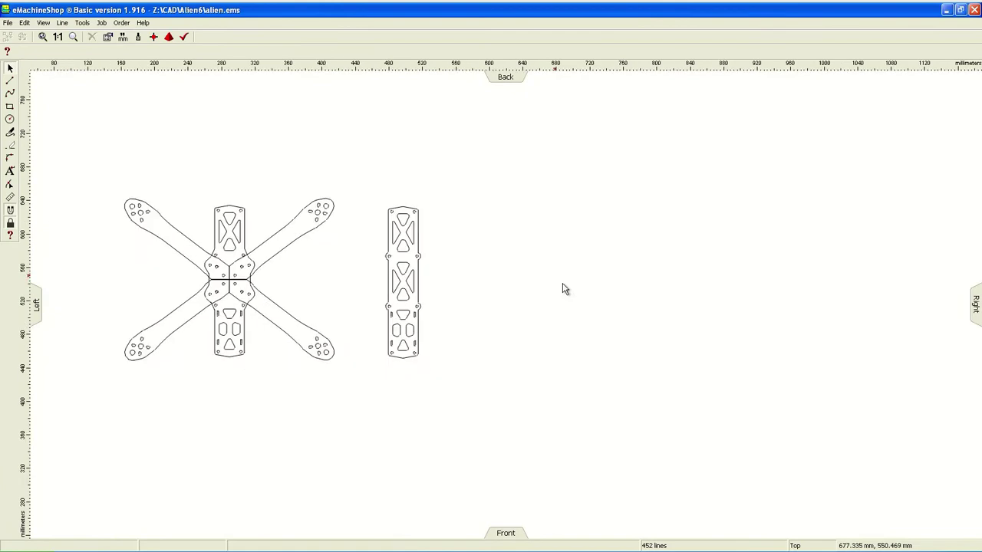
{"action": "scroll", "coordinate": [150, 242], "scroll_direction": "up", "scroll_amount": 1}
{"action": "scroll", "coordinate": [545, 360], "scroll_direction": "up", "scroll_amount": 2}
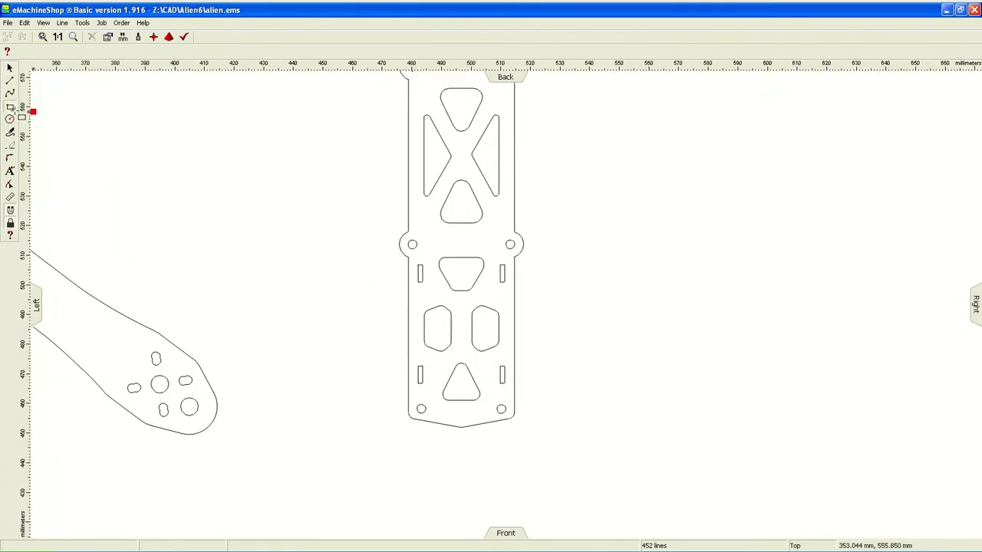
{"action": "mouse_move", "coordinate": [421, 259]}
{"action": "left_mouse_down"}
{"action": "mouse_move", "coordinate": [504, 395]}
{"action": "mouse_move", "coordinate": [466, 400]}
{"action": "left_mouse_up"}
Finish the rectangle over the lower cutouts and delete the oval and triangle cutouts inside it
{"action": "left_click", "coordinate": [487, 228]}
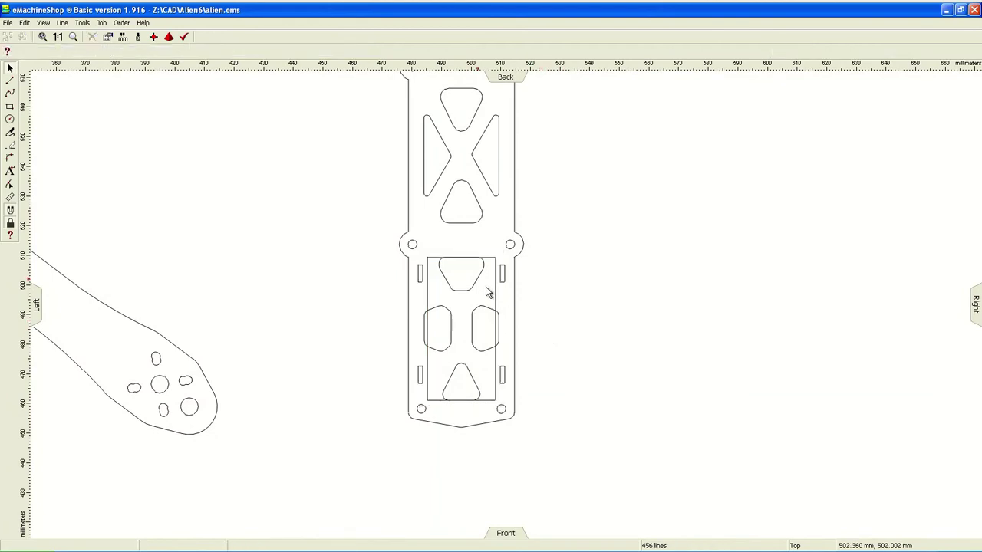
{"action": "left_click", "coordinate": [493, 317]}
{"action": "key", "text": "Delete"}
{"action": "left_click", "coordinate": [461, 381]}
{"action": "key", "text": "Delete"}
{"action": "left_click", "coordinate": [476, 267]}
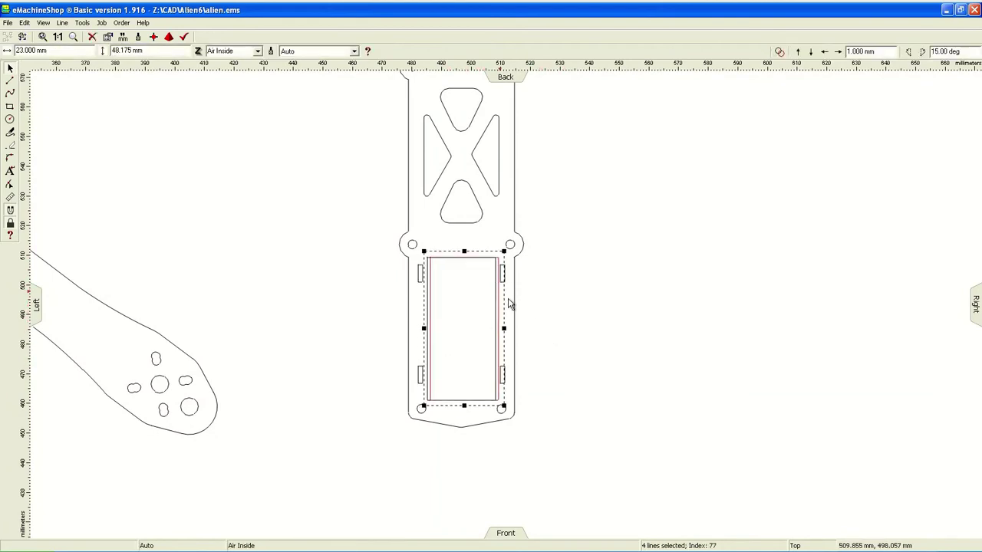
Set the strip height to 3 mm, copy it into stacked slots, and delete the outline rectangle
{"action": "double_click", "coordinate": [133, 50]}
{"action": "type", "text": "3"}
{"action": "key", "text": "Return"}
{"action": "left_click_drag", "start_coordinate": [474, 395], "coordinate": [500, 374], "text": "ctrl"}
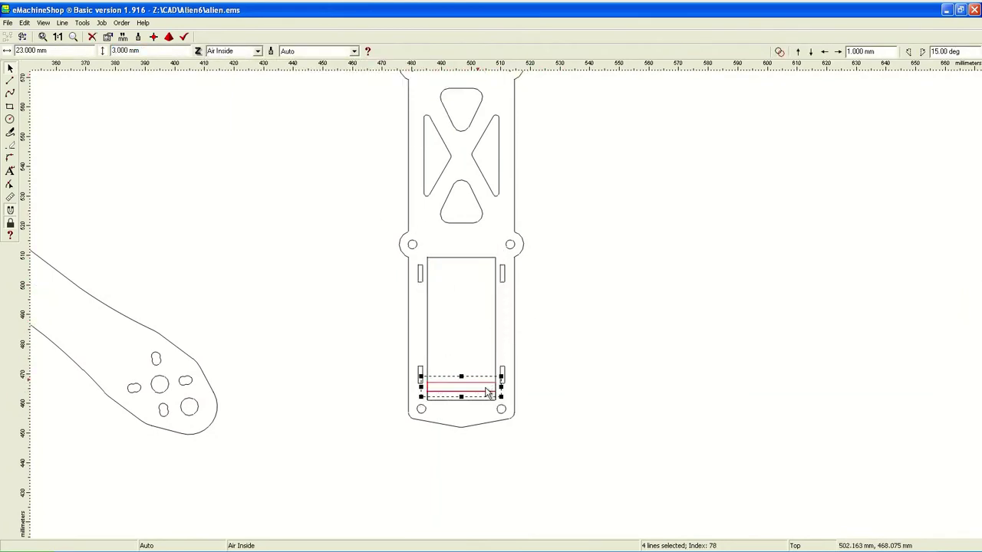
{"action": "left_click", "coordinate": [491, 376]}
{"action": "left_click_drag", "start_coordinate": [490, 376], "coordinate": [502, 381], "text": "ctrl"}
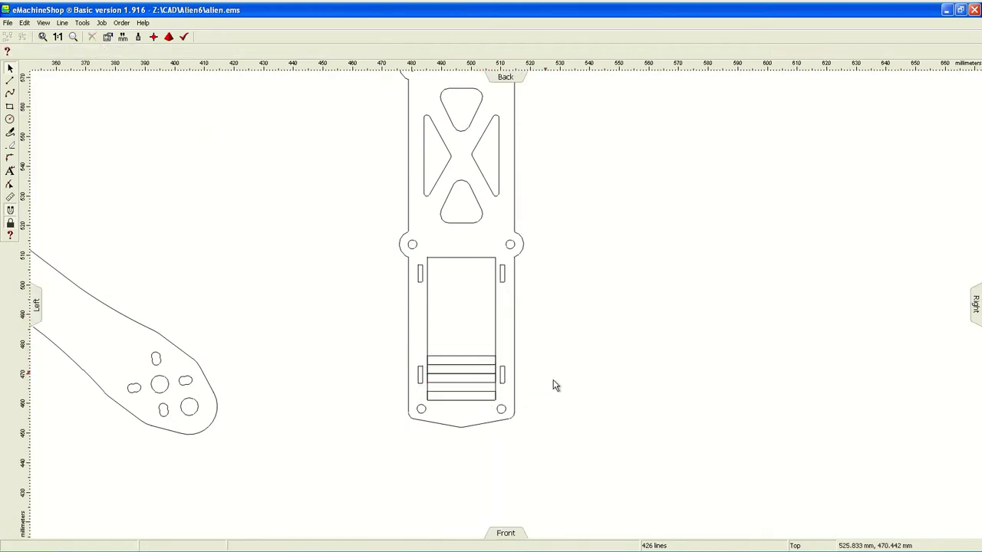
{"action": "key", "text": "Delete"}
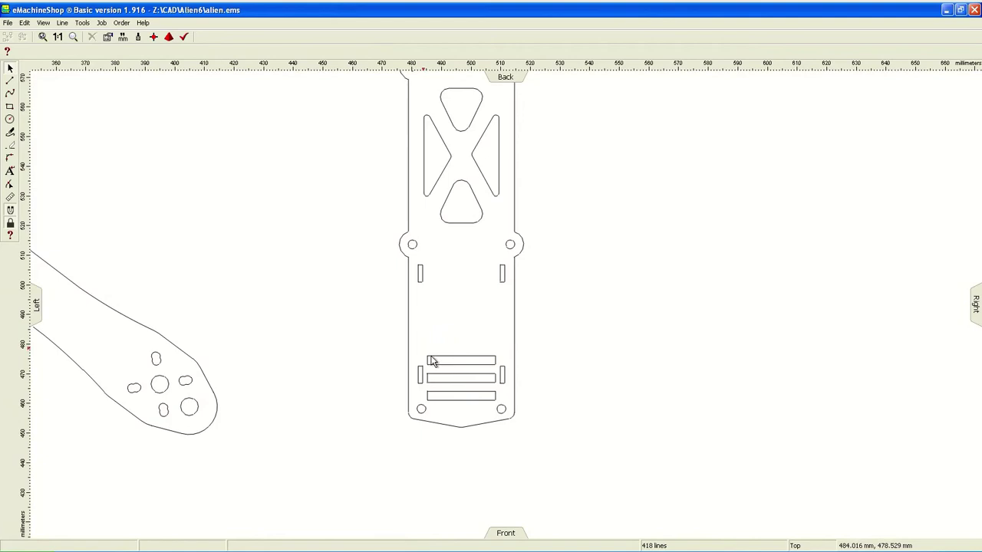
Copy the slots up the plate to form eight, and delete the extra top slot
{"action": "left_click_drag", "start_coordinate": [503, 410], "coordinate": [498, 406]}
{"action": "left_click_drag", "start_coordinate": [490, 368], "coordinate": [483, 320]}
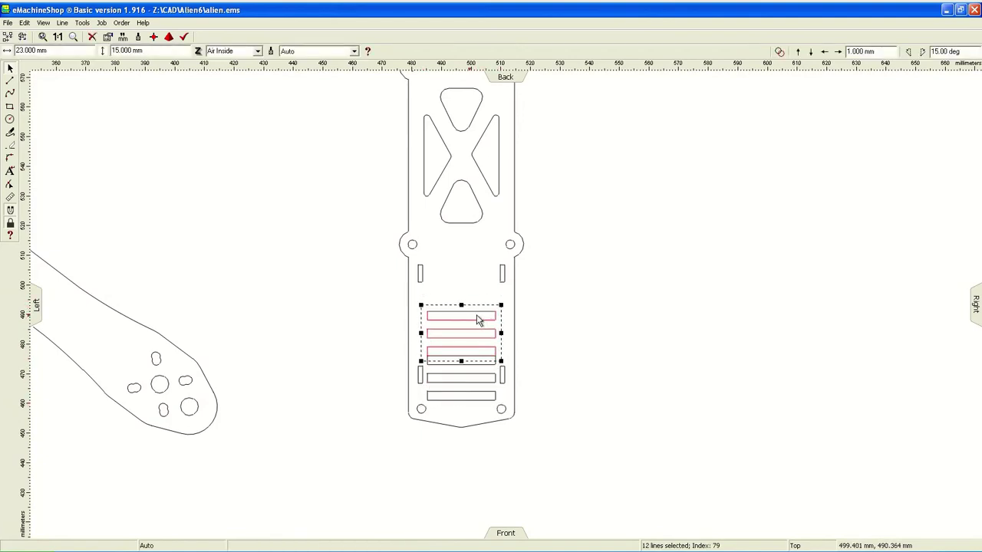
{"action": "left_click_drag", "start_coordinate": [482, 268], "coordinate": [509, 354]}
{"action": "left_click_drag", "start_coordinate": [438, 263], "coordinate": [510, 421]}
{"action": "left_click_drag", "start_coordinate": [482, 300], "coordinate": [505, 261]}
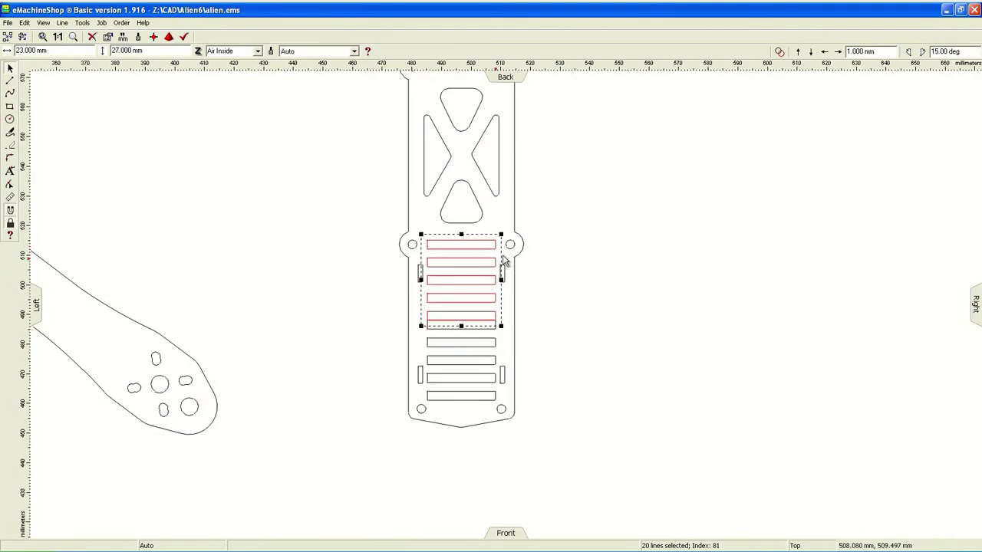
{"action": "left_click_drag", "start_coordinate": [496, 315], "coordinate": [496, 324]}
{"action": "left_click", "coordinate": [496, 320]}
{"action": "left_click", "coordinate": [484, 265]}
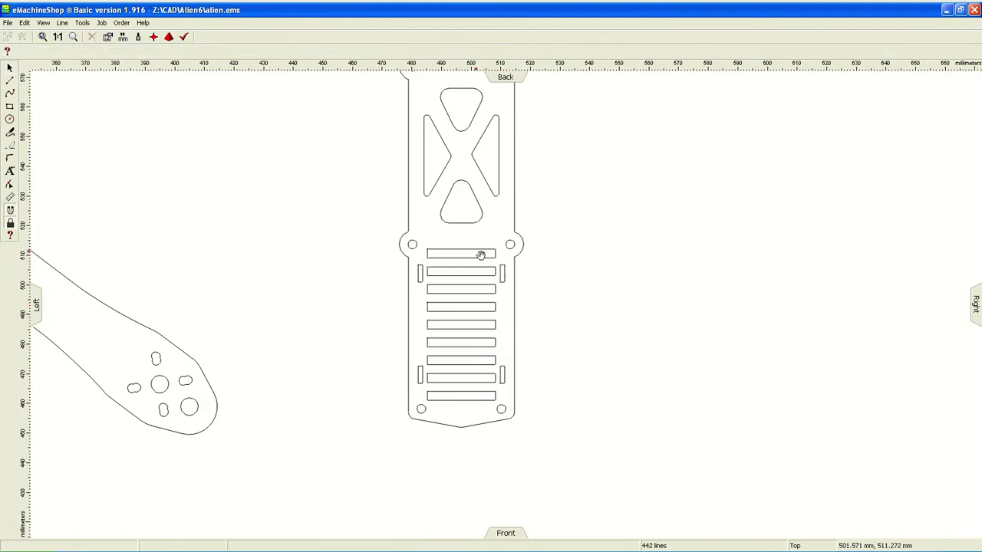
{"action": "left_click", "coordinate": [484, 258]}
{"action": "key", "text": "Delete"}
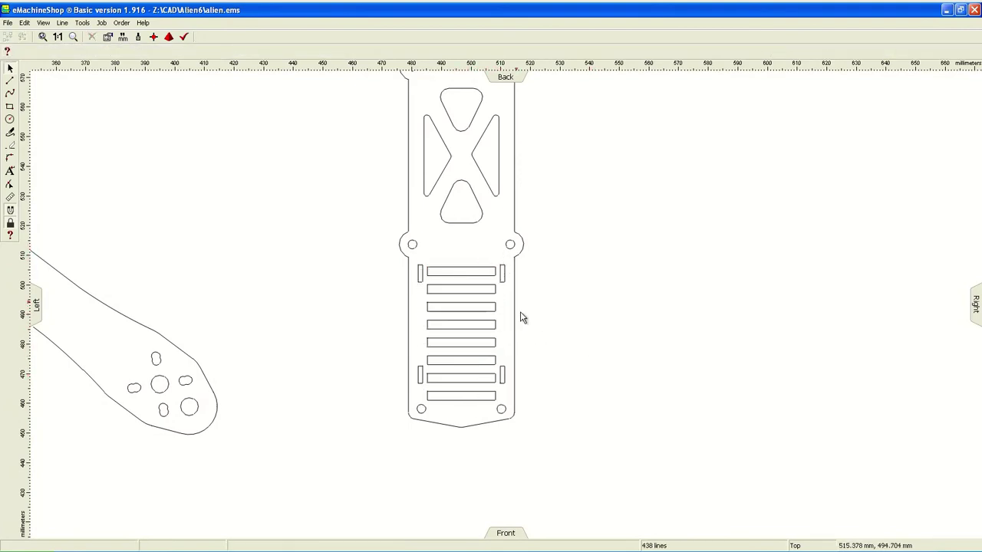
Centre the eight slots using a temporary guide rectangle aligned with the mounting holes
{"action": "left_click_drag", "start_coordinate": [507, 412], "coordinate": [506, 410]}
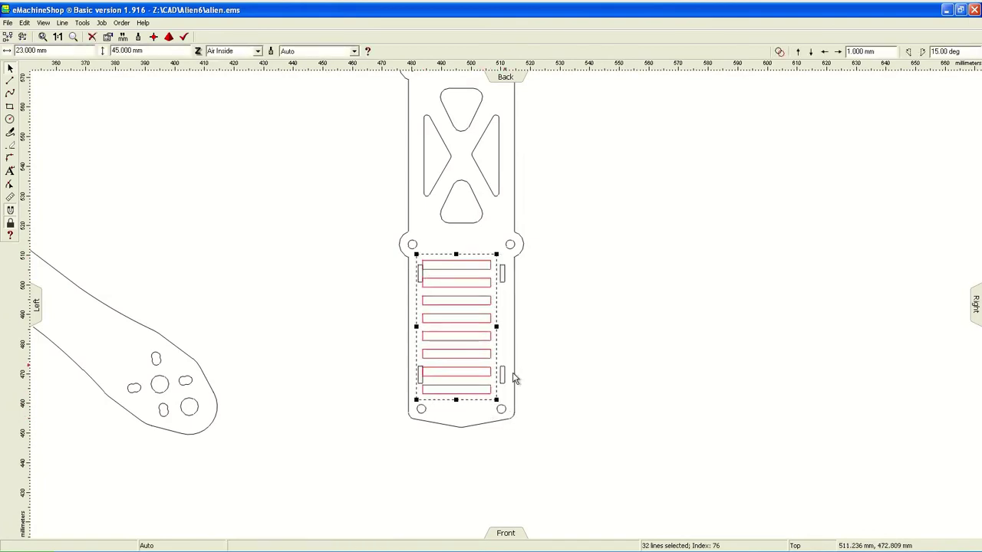
{"action": "left_click", "coordinate": [10, 106]}
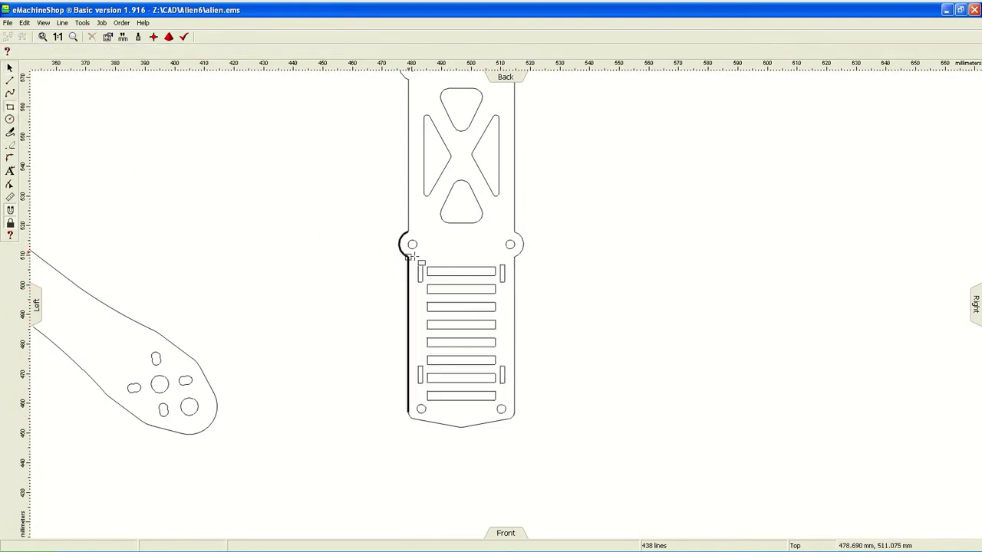
{"action": "left_click_drag", "start_coordinate": [412, 244], "coordinate": [505, 409]}
{"action": "left_click_drag", "start_coordinate": [509, 339], "coordinate": [511, 339]}
{"action": "left_click_drag", "start_coordinate": [415, 409], "coordinate": [420, 409]}
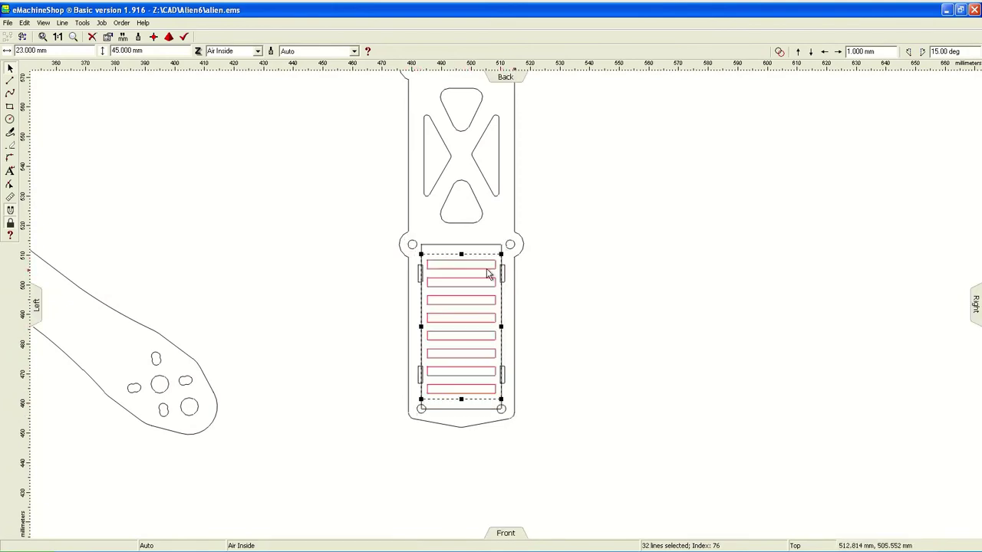
{"action": "key", "text": "Delete"}
Check the slot group's position on the plate by selecting it
{"action": "scroll", "coordinate": [441, 412], "scroll_direction": "down", "scroll_amount": 2}
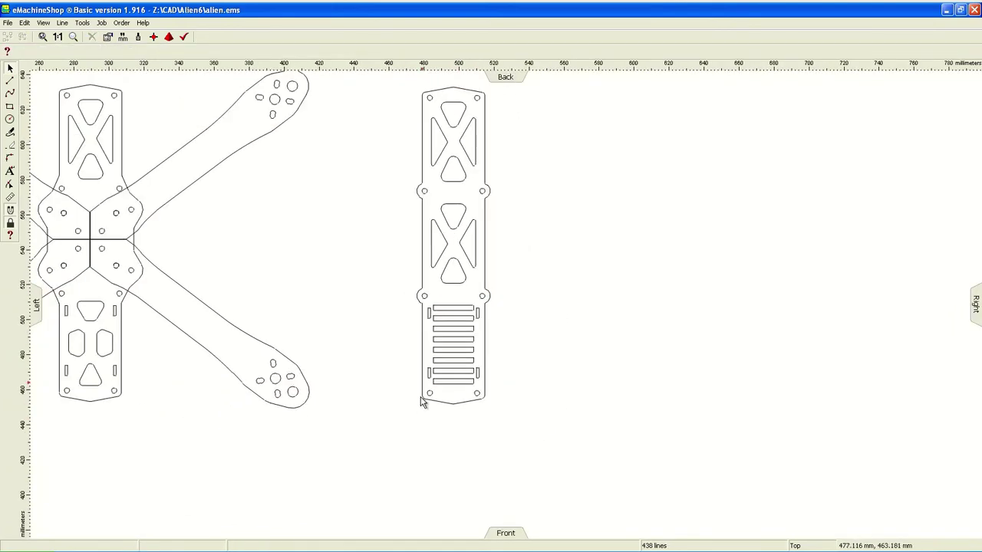
{"action": "left_click", "coordinate": [480, 318]}
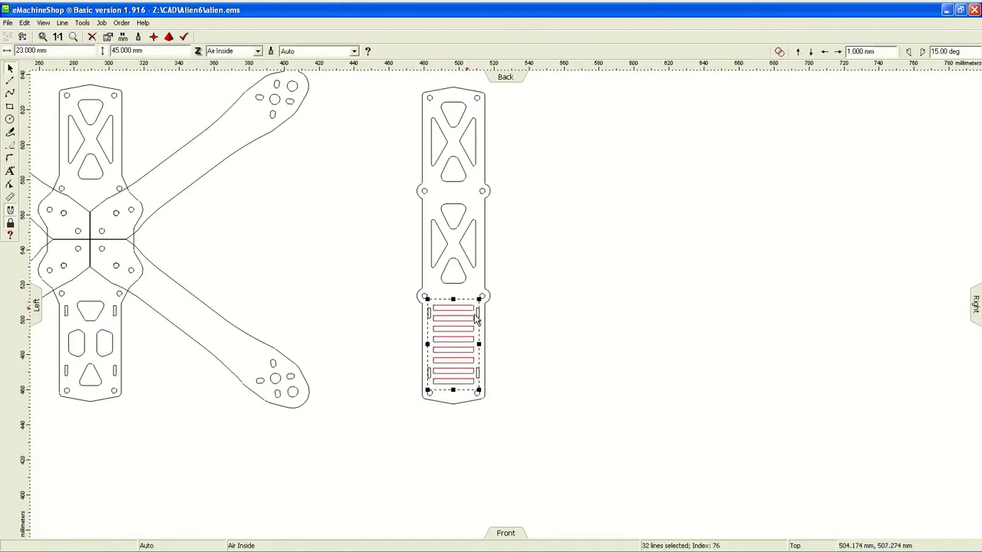
{"action": "left_click", "coordinate": [449, 407]}
{"action": "scroll", "coordinate": [449, 407], "scroll_direction": "up", "scroll_amount": 2}
{"action": "scroll", "coordinate": [486, 392], "scroll_direction": "up", "scroll_amount": 3}
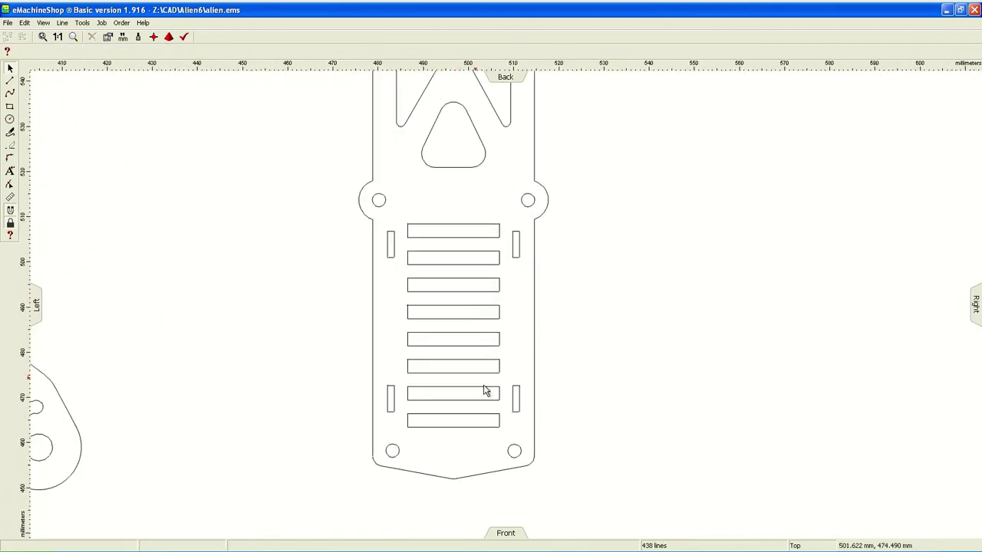
{"action": "scroll", "coordinate": [464, 304], "scroll_direction": "down", "scroll_amount": 2}
{"action": "left_click", "coordinate": [465, 304]}
{"action": "left_click", "coordinate": [608, 393]}
{"action": "left_click_drag", "start_coordinate": [502, 410], "coordinate": [502, 411]}
Inspect the top slot and the whole long plate outline
{"action": "scroll", "coordinate": [490, 307], "scroll_direction": "down", "scroll_amount": 1}
{"action": "left_click", "coordinate": [482, 276]}
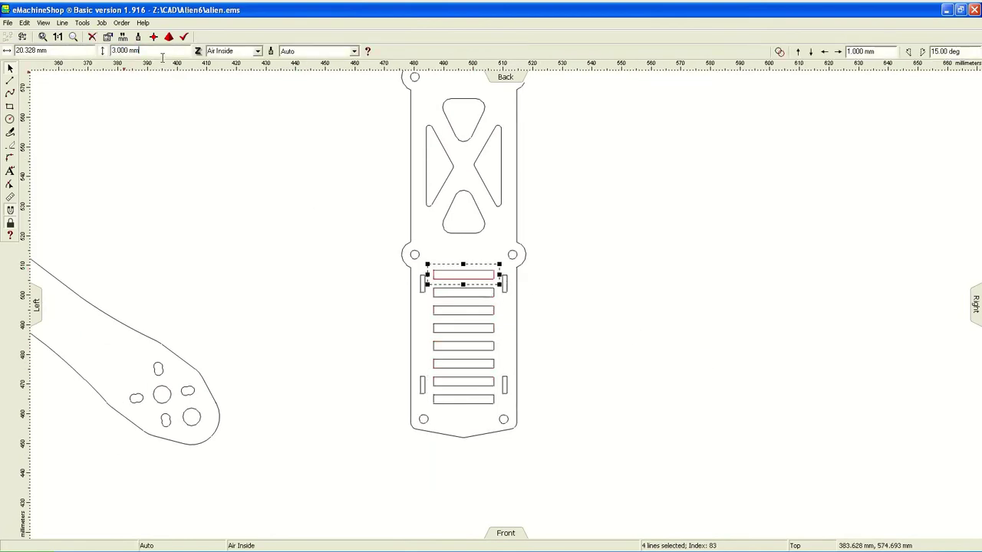
{"action": "left_click", "coordinate": [580, 361]}
{"action": "scroll", "coordinate": [427, 390], "scroll_direction": "down", "scroll_amount": 3}
{"action": "scroll", "coordinate": [383, 164], "scroll_direction": "down", "scroll_amount": 4}
{"action": "left_click_drag", "start_coordinate": [384, 164], "coordinate": [574, 383]}
{"action": "left_click", "coordinate": [573, 376]}
{"action": "scroll", "coordinate": [299, 288], "scroll_direction": "down", "scroll_amount": 2}
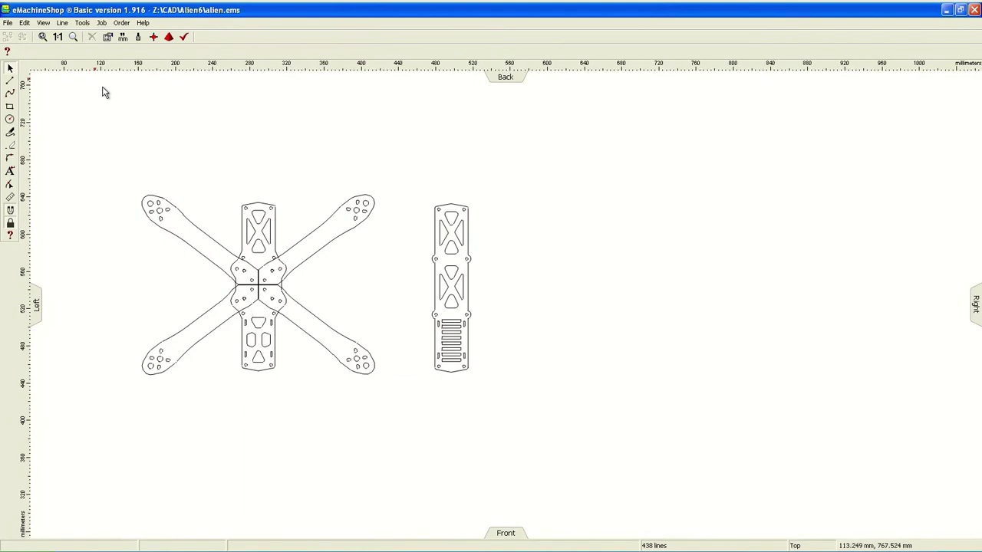
{"action": "scroll", "coordinate": [193, 132], "scroll_direction": "up", "scroll_amount": 1}
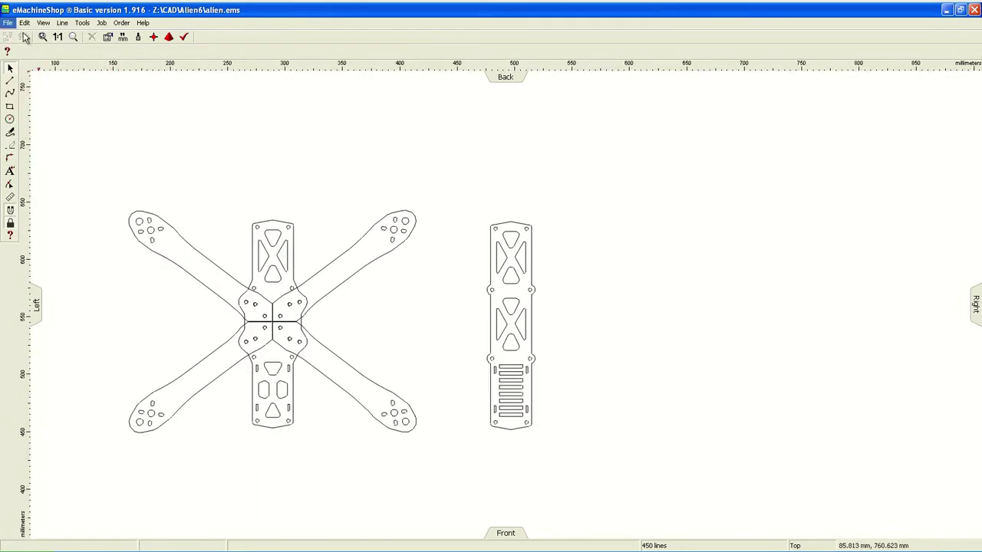
Save the drawing as arm, delete everything except one arm, and rotate it upright
{"action": "left_click", "coordinate": [26, 83]}
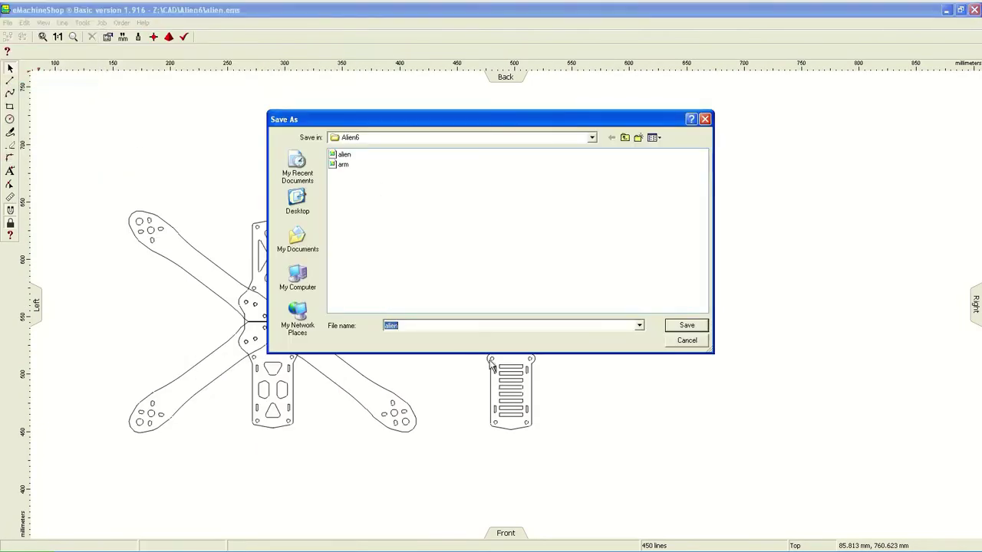
{"action": "double_click", "coordinate": [344, 165]}
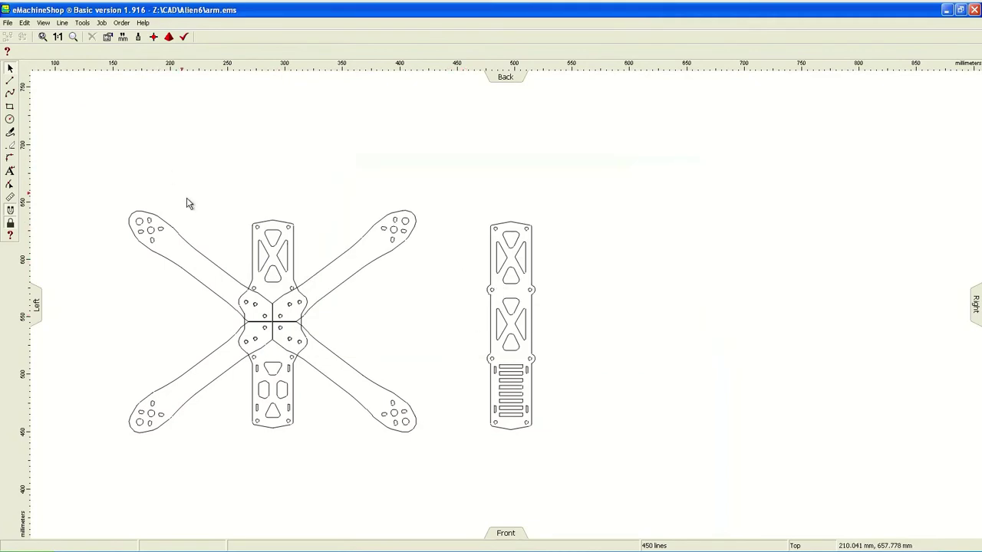
{"action": "left_click_drag", "start_coordinate": [476, 177], "coordinate": [545, 411]}
{"action": "key", "text": "Delete"}
{"action": "left_click", "coordinate": [389, 238]}
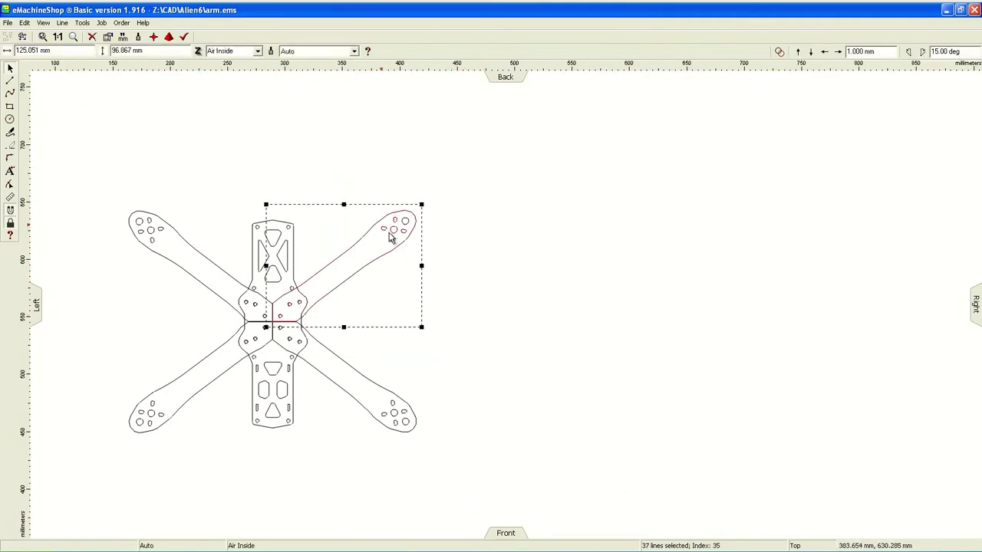
{"action": "key", "text": "Delete"}
{"action": "key", "text": "Delete"}
{"action": "key", "text": "Delete"}
{"action": "key", "text": "Delete"}
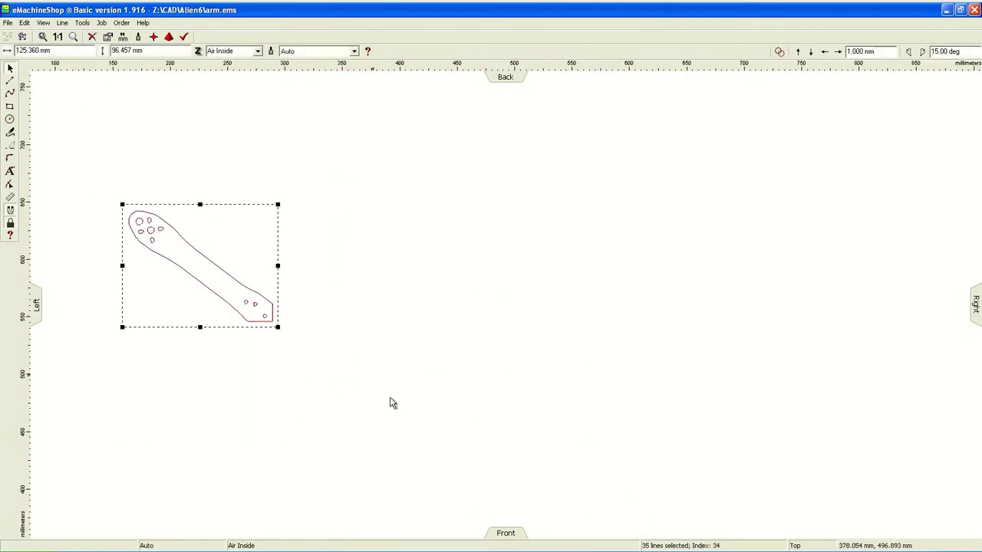
{"action": "left_click_drag", "start_coordinate": [119, 202], "coordinate": [203, 164]}
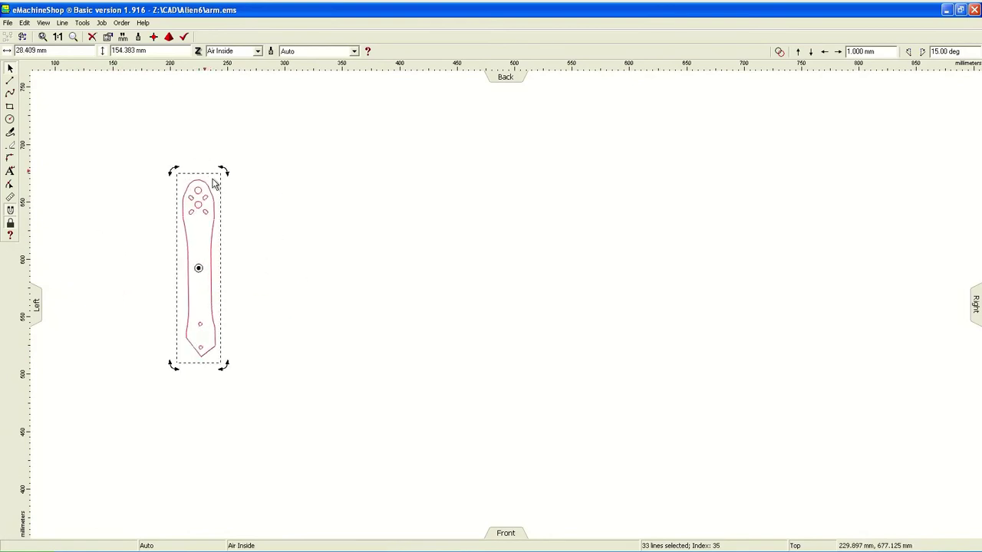
{"action": "left_click", "coordinate": [284, 200]}
Export the arm as an AutoCAD DXF into the Alien6 folder, overwriting the existing file
{"action": "left_click", "coordinate": [7, 22]}
{"action": "left_click", "coordinate": [26, 139]}
{"action": "key", "text": "BackSpace"}
{"action": "double_click", "coordinate": [387, 164]}
{"action": "left_click", "coordinate": [460, 340]}
{"action": "left_click", "coordinate": [496, 363]}
{"action": "left_click", "coordinate": [569, 326]}
{"action": "left_click", "coordinate": [466, 315]}
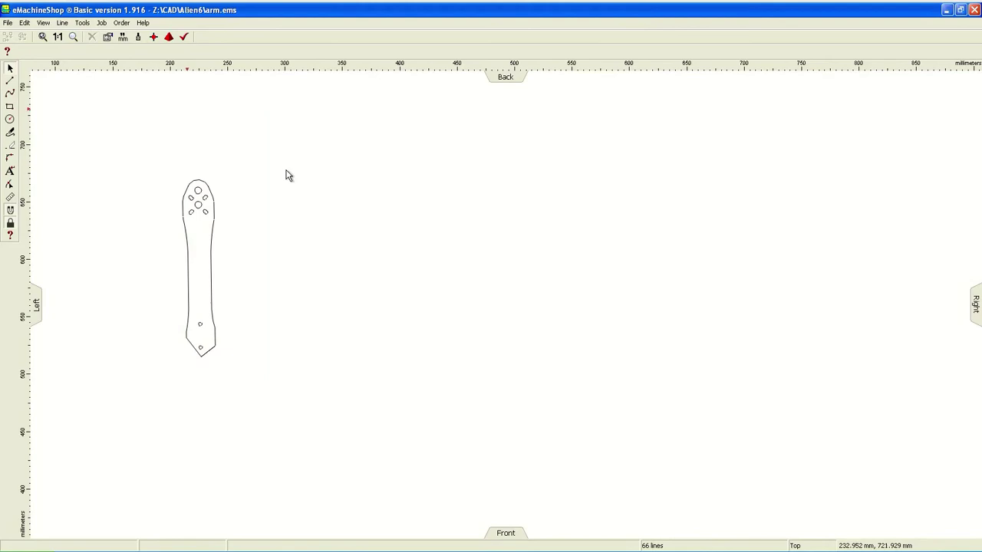
Reopen the alien drawing from recent files and save it as bottom
{"action": "left_click", "coordinate": [8, 23]}
{"action": "left_click", "coordinate": [149, 17]}
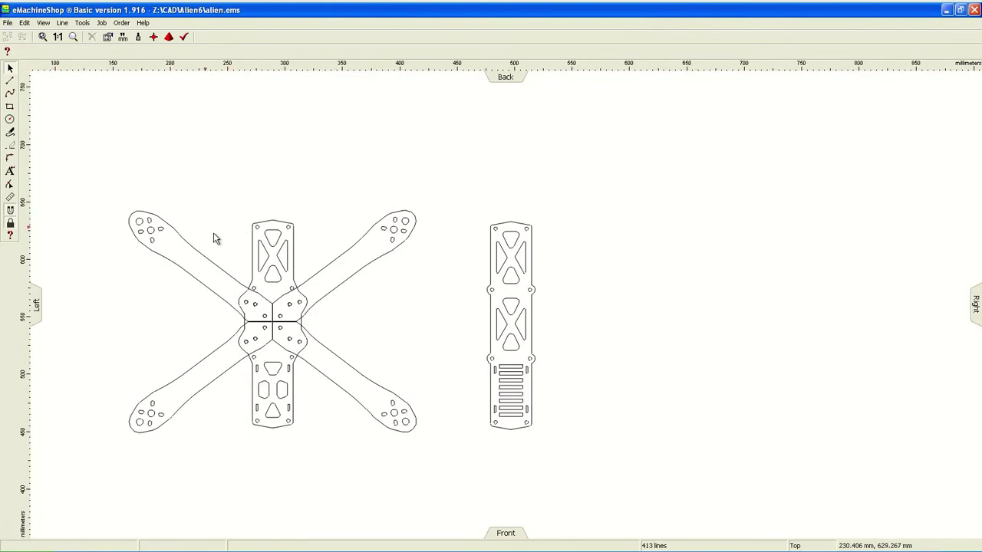
{"action": "left_click", "coordinate": [34, 87]}
{"action": "type", "text": "bottom"}
{"action": "key", "text": "Return"}
Save the bottom drawing again, replacing the existing bottom file
{"action": "left_click", "coordinate": [197, 253]}
{"action": "double_click", "coordinate": [197, 253]}
{"action": "left_click", "coordinate": [327, 230]}
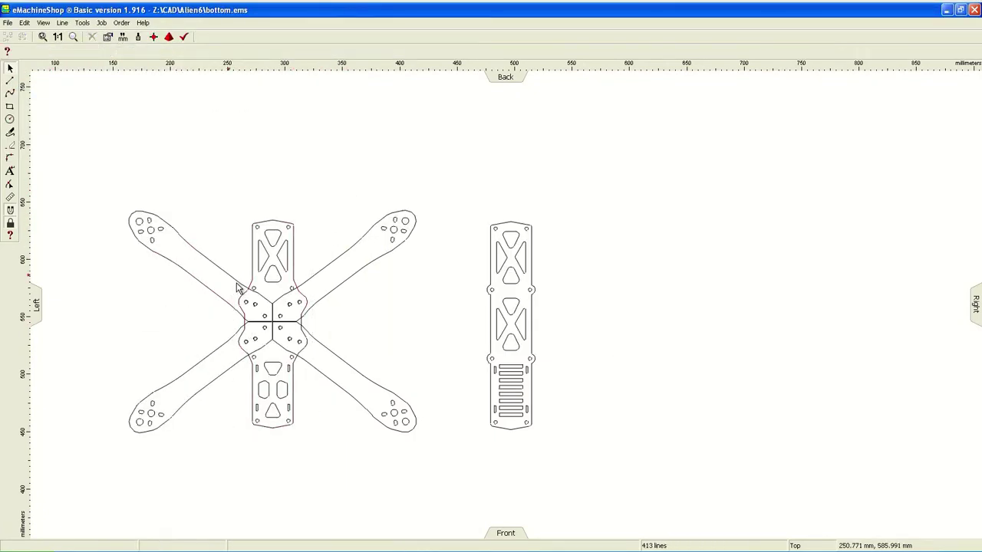
{"action": "scroll", "coordinate": [76, 329], "scroll_direction": "up", "scroll_amount": 1}
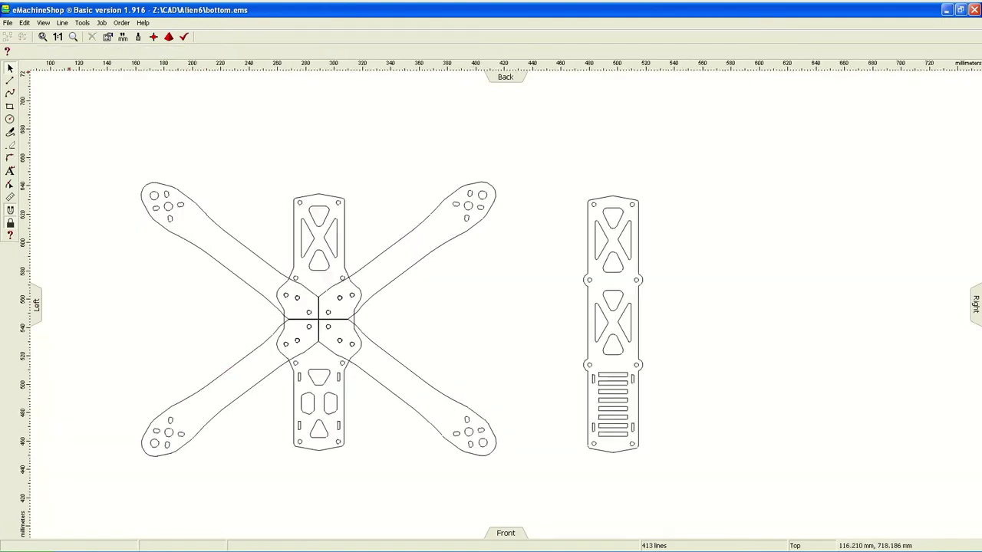
{"action": "left_click", "coordinate": [7, 22]}
{"action": "left_click", "coordinate": [34, 87]}
{"action": "key", "text": "Return"}
{"action": "left_click", "coordinate": [470, 316]}
Keep only the bottom plate, removing the arms and other plate, and export bottom.dxf
{"action": "left_click_drag", "start_coordinate": [352, 242], "coordinate": [756, 217]}
{"action": "left_click_drag", "start_coordinate": [131, 171], "coordinate": [649, 460]}
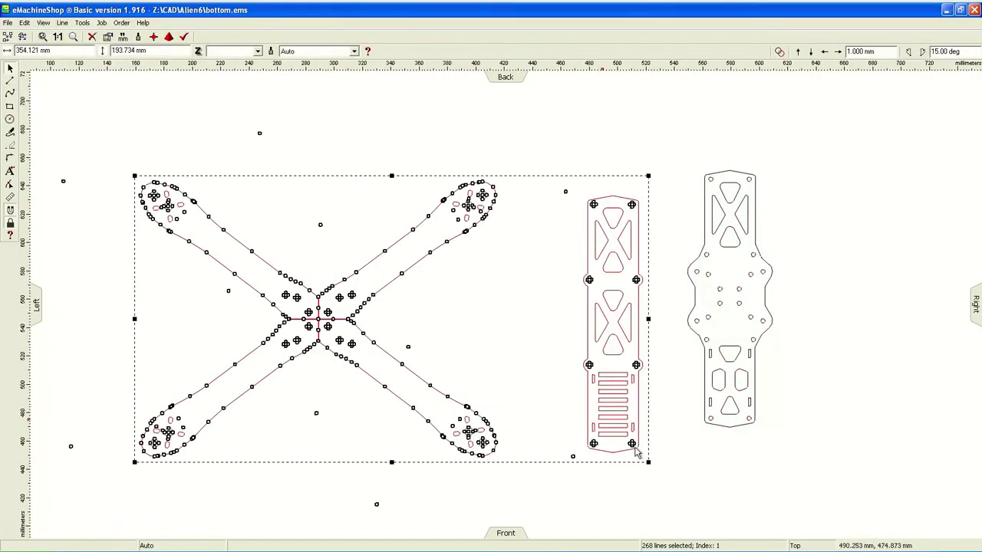
{"action": "key", "text": "Delete"}
{"action": "left_click", "coordinate": [104, 152]}
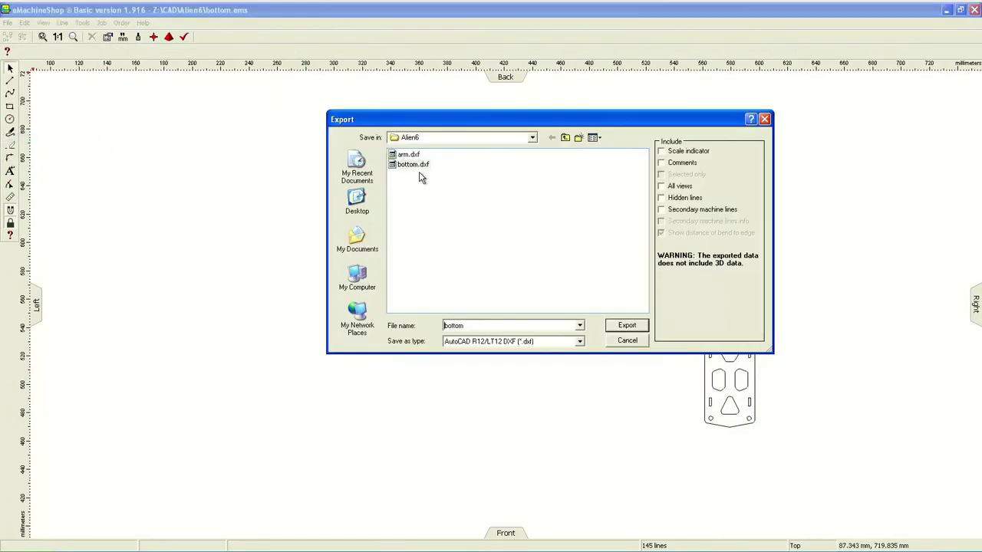
{"action": "key", "text": "Return"}
Open the alien frame file, save it as top, and delete the X frame piece
{"action": "key", "text": "alt+f"}
{"action": "key", "text": "o"}
{"action": "double_click", "coordinate": [404, 154]}
{"action": "key", "text": "alt+f"}
{"action": "type", "text": "atop"}
{"action": "key", "text": "Return"}
{"action": "left_click_drag", "start_coordinate": [96, 153], "coordinate": [418, 498]}
{"action": "key", "text": "Delete"}
Export the top plate as a DXF file and bring up CamBam
{"action": "left_click", "coordinate": [7, 22]}
{"action": "left_click", "coordinate": [68, 157]}
{"action": "key", "text": "Return"}
{"action": "left_click", "coordinate": [7, 23]}
{"action": "left_click", "coordinate": [7, 22]}
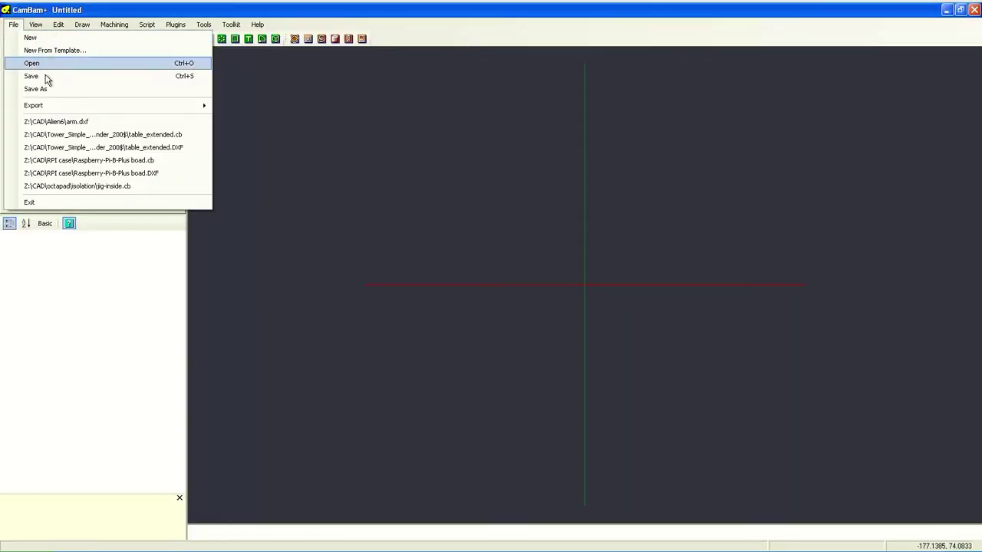
Load arm.dxf and convert all its lines into joined polylines
{"action": "left_click", "coordinate": [45, 66]}
{"action": "double_click", "coordinate": [400, 148]}
{"action": "key", "text": "ctrl+a"}
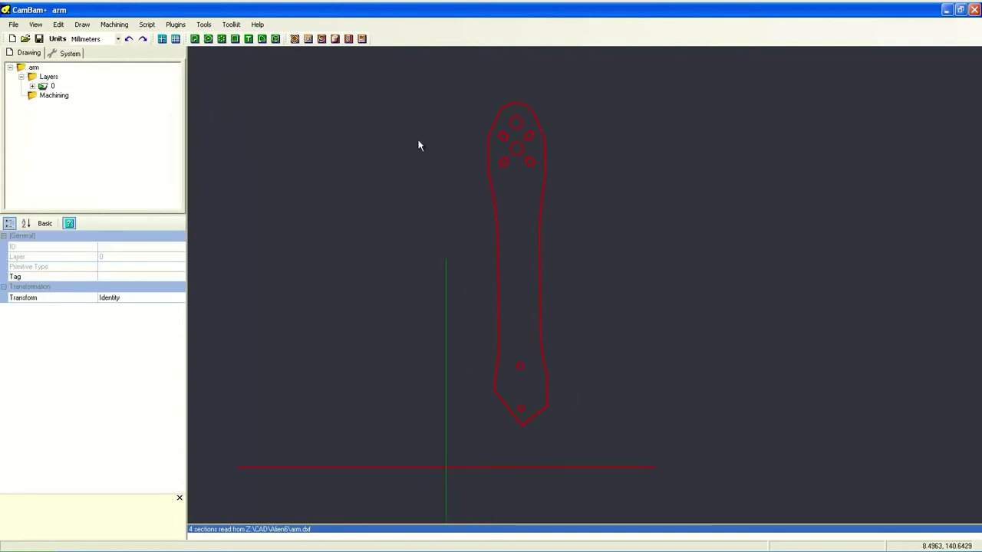
{"action": "key", "text": "ctrl+p"}
{"action": "key", "text": "ctrl+j"}
{"action": "key", "text": "Return"}
{"action": "key", "text": "Escape"}
Join the loose top arc to the arm outline and place the arm's tip near the origin
{"action": "left_click", "coordinate": [536, 115]}
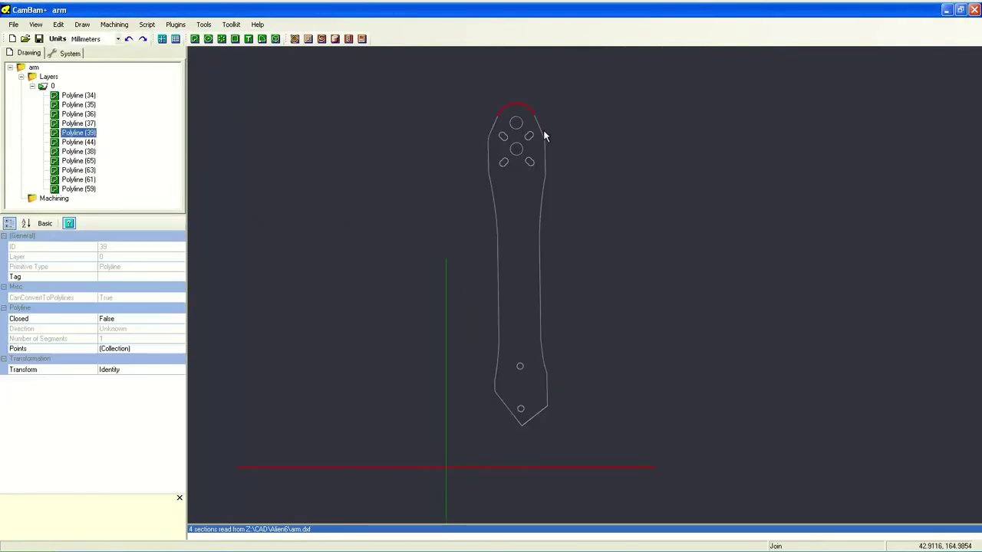
{"action": "key", "text": "ctrl+j"}
{"action": "key", "text": "Return"}
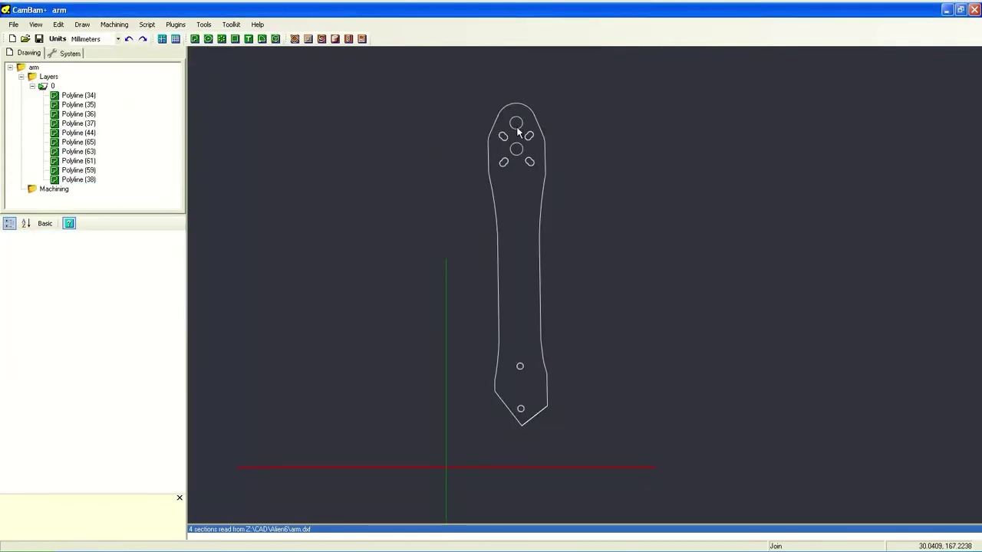
{"action": "left_click", "coordinate": [518, 131]}
{"action": "left_click", "coordinate": [602, 126]}
{"action": "key", "text": "ctrl+a"}
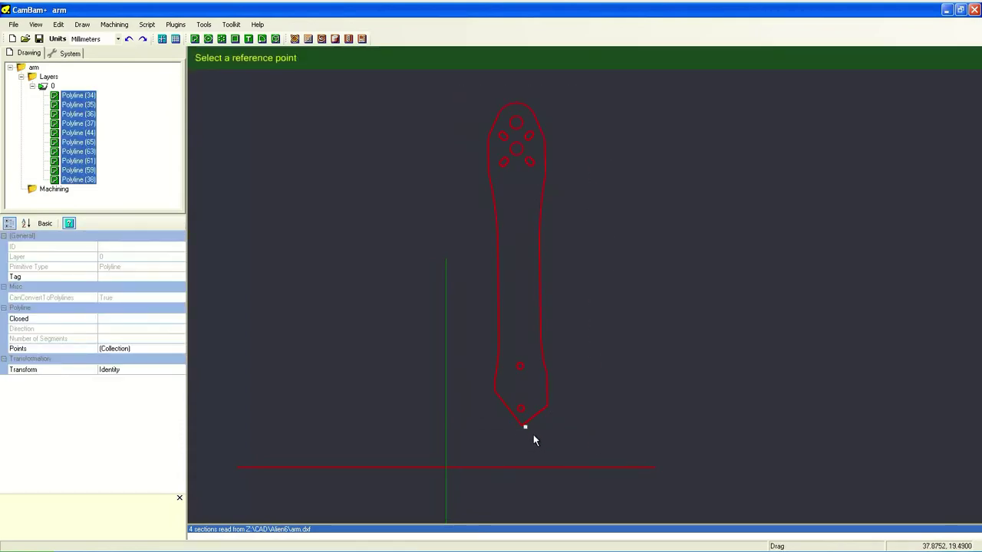
{"action": "left_click", "coordinate": [494, 465]}
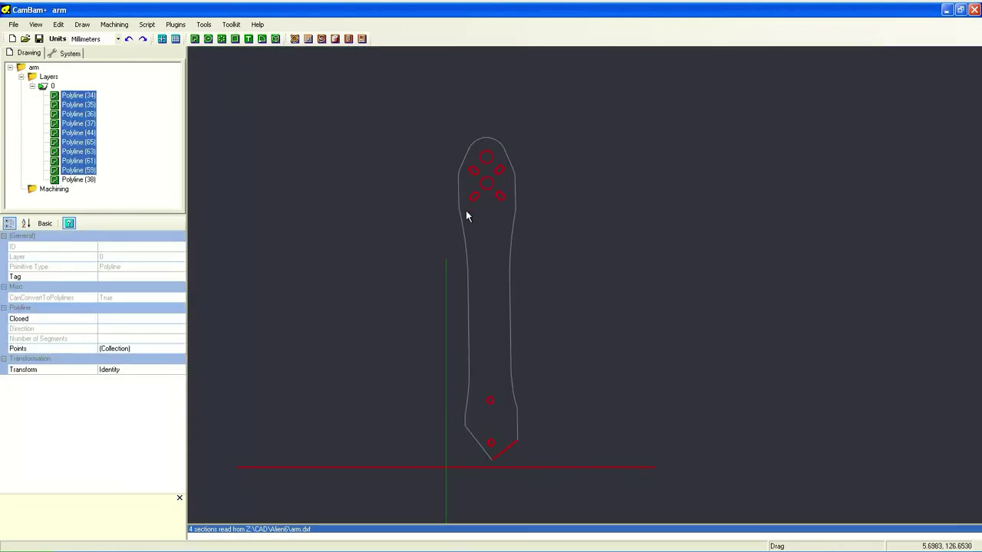
Add a profile cut for the holes, setting the tool diameter and a cut feedrate of 300
{"action": "left_click", "coordinate": [295, 38]}
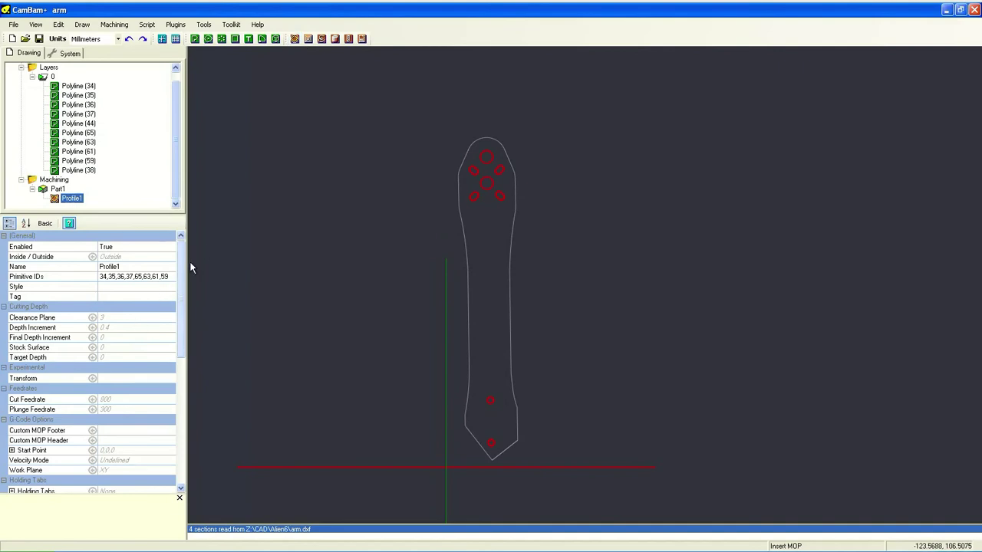
{"action": "scroll", "coordinate": [131, 429], "scroll_direction": "down", "scroll_amount": 10}
{"action": "left_click", "coordinate": [131, 468]}
{"action": "left_click_drag", "start_coordinate": [178, 397], "coordinate": [197, 310]}
{"action": "left_click", "coordinate": [135, 347]}
{"action": "key", "text": "Return"}
{"action": "scroll", "coordinate": [179, 355], "scroll_direction": "up", "scroll_amount": 2}
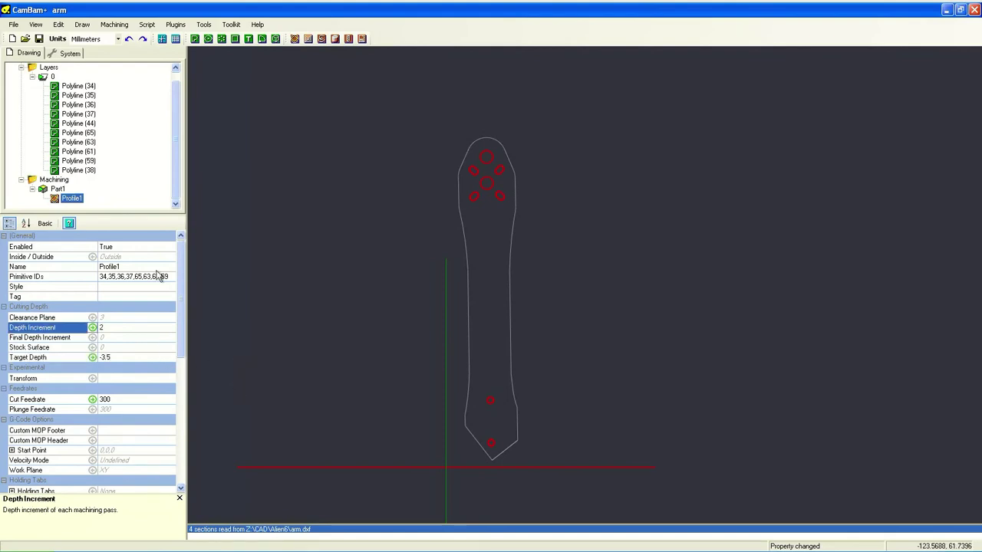
Add a profile cut for the arm's outer outline and generate toolpaths for both profiles
{"action": "left_click", "coordinate": [517, 293]}
{"action": "left_click", "coordinate": [295, 39]}
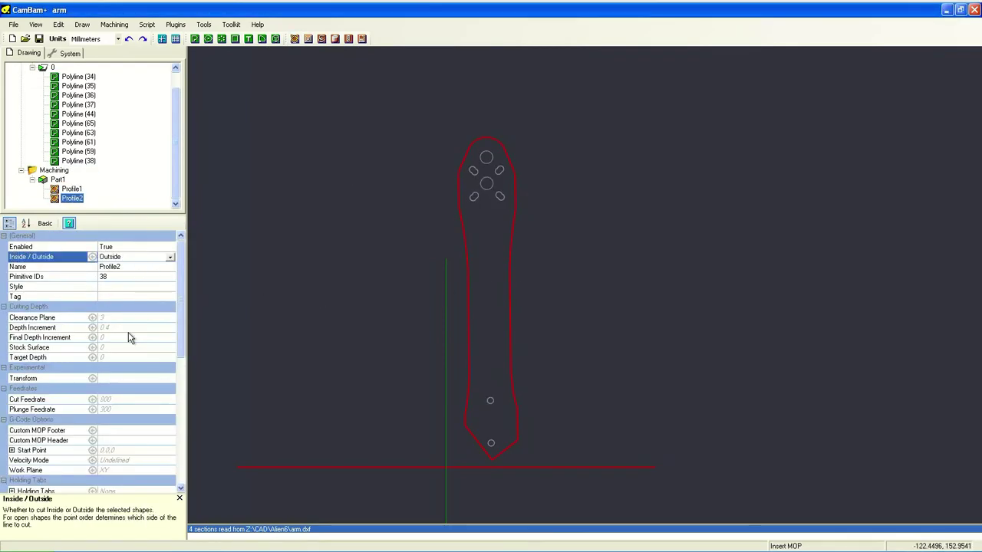
{"action": "scroll", "coordinate": [129, 413], "scroll_direction": "down", "scroll_amount": 5}
{"action": "left_click", "coordinate": [310, 317]}
{"action": "left_click", "coordinate": [115, 23]}
{"action": "left_click", "coordinate": [138, 128]}
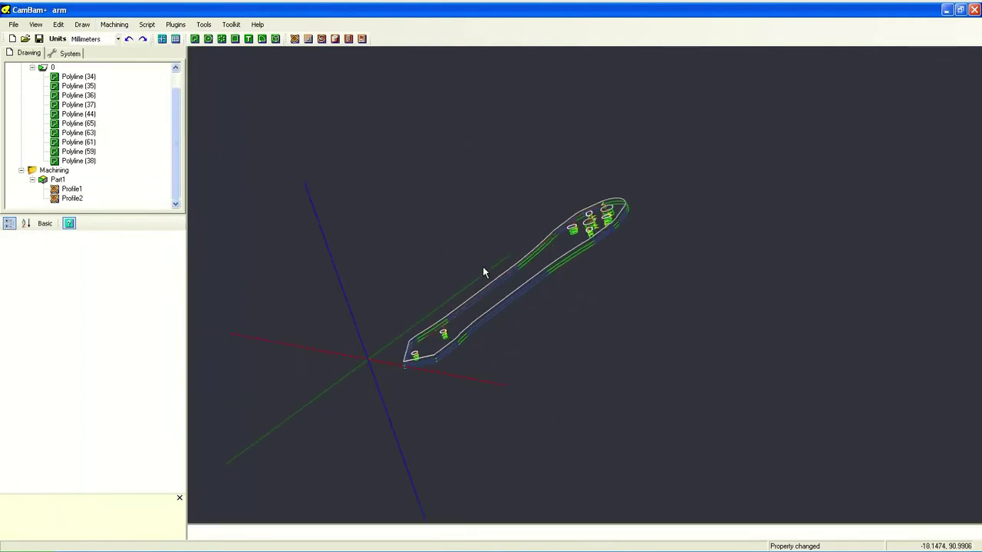
{"action": "mouse_move", "coordinate": [535, 269]}
{"action": "left_mouse_down", "text": "alt"}
{"action": "mouse_move", "coordinate": [637, 318]}
{"action": "mouse_move", "coordinate": [698, 325]}
{"action": "mouse_move", "coordinate": [591, 381]}
{"action": "mouse_move", "coordinate": [399, 340]}
{"action": "mouse_move", "coordinate": [361, 307]}
{"action": "left_mouse_up", "text": "alt"}
Save the CamBam project as arm
{"action": "left_click", "coordinate": [14, 24]}
{"action": "left_click", "coordinate": [35, 77]}
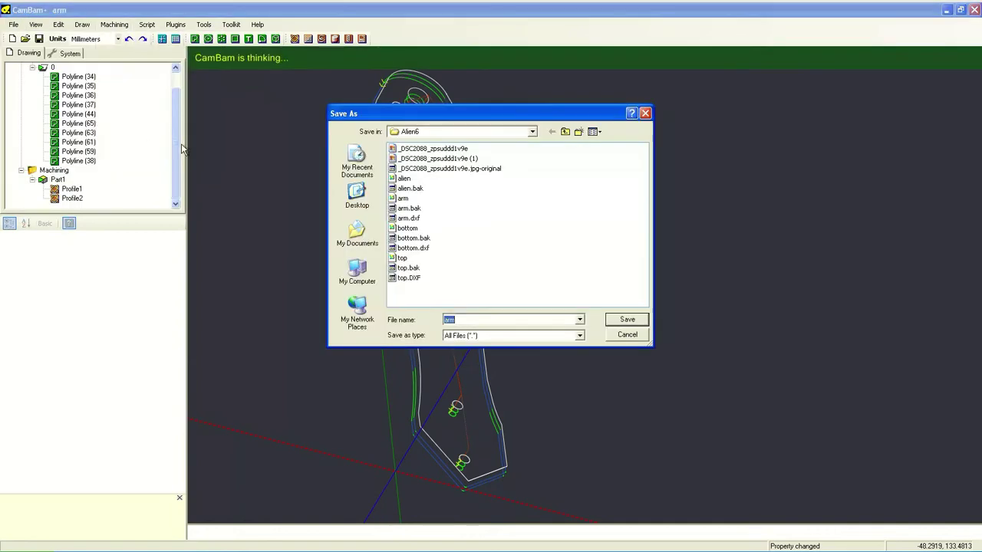
{"action": "left_click", "coordinate": [627, 335]}
{"action": "left_click", "coordinate": [72, 188]}
{"action": "left_click", "coordinate": [285, 179]}
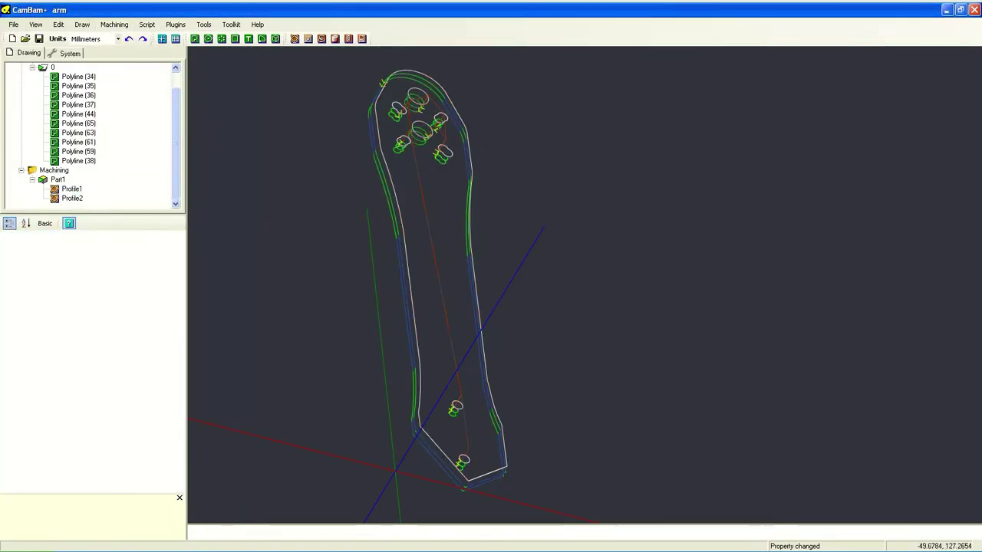
Save changes to arm and load bottom.dxf
{"action": "left_click", "coordinate": [14, 23]}
{"action": "left_click", "coordinate": [35, 60]}
{"action": "key", "text": "Return"}
{"action": "key", "text": "Return"}
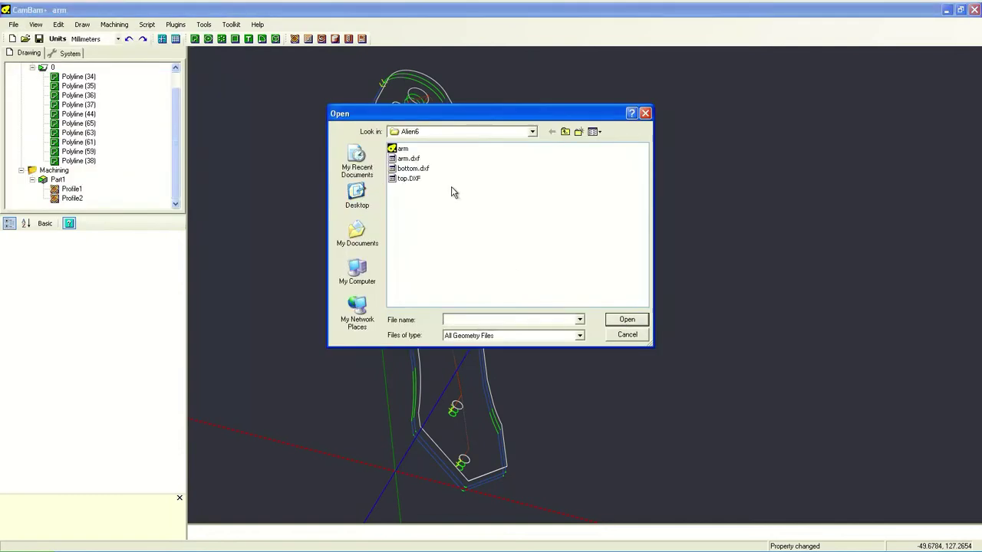
{"action": "double_click", "coordinate": [413, 168]}
Join the bottom plate's lines and add an inside profile cut for its holes with a depth increment
{"action": "key", "text": "ctrl+a"}
{"action": "key", "text": "ctrl+j"}
{"action": "key", "text": "Return"}
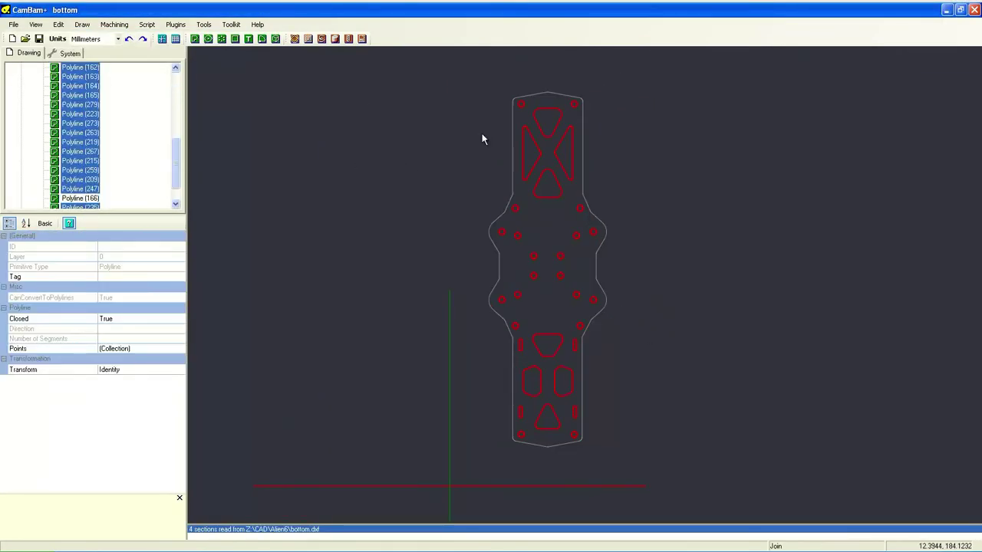
{"action": "left_click", "coordinate": [295, 39]}
{"action": "left_click", "coordinate": [170, 256]}
{"action": "left_click", "coordinate": [111, 266]}
{"action": "left_click", "coordinate": [123, 328]}
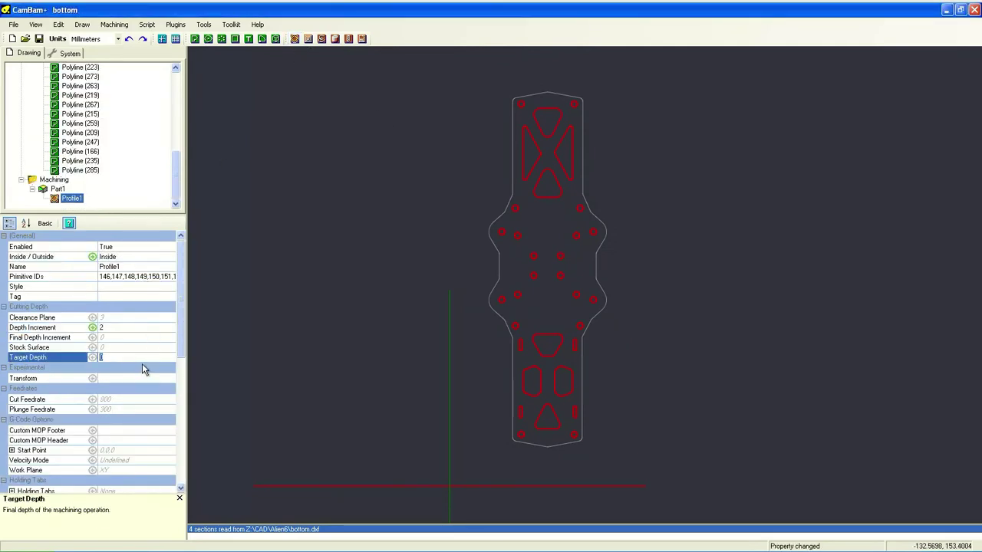
{"action": "scroll", "coordinate": [138, 429], "scroll_direction": "down", "scroll_amount": 10}
{"action": "left_click", "coordinate": [289, 277]}
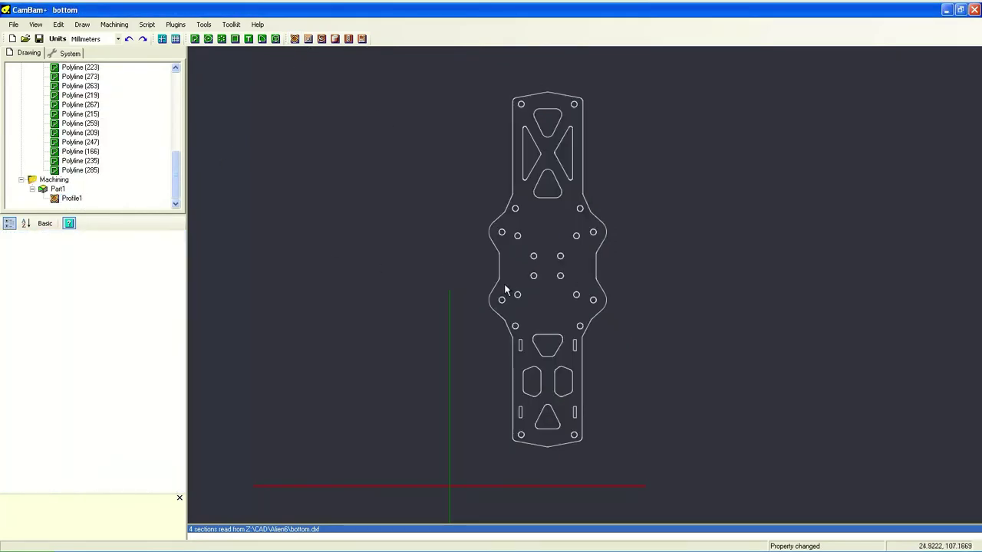
Add a profile cut for the bottom plate's outer outline
{"action": "left_click", "coordinate": [503, 286]}
{"action": "left_click", "coordinate": [295, 40]}
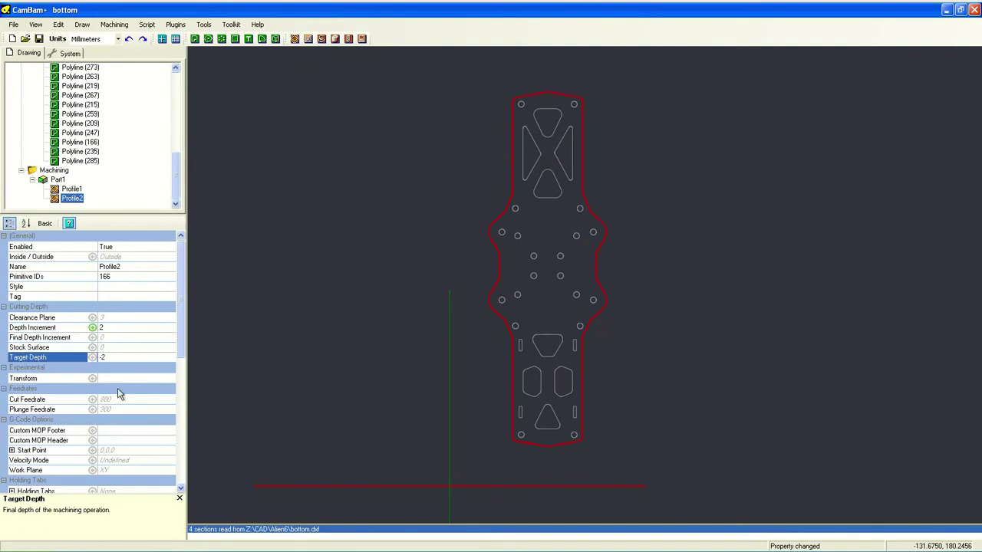
{"action": "scroll", "coordinate": [115, 475], "scroll_direction": "down", "scroll_amount": 5}
{"action": "left_click", "coordinate": [468, 235]}
Save the bottom plate, generate its toolpaths, and produce its G-code
{"action": "key", "text": "ctrl+a"}
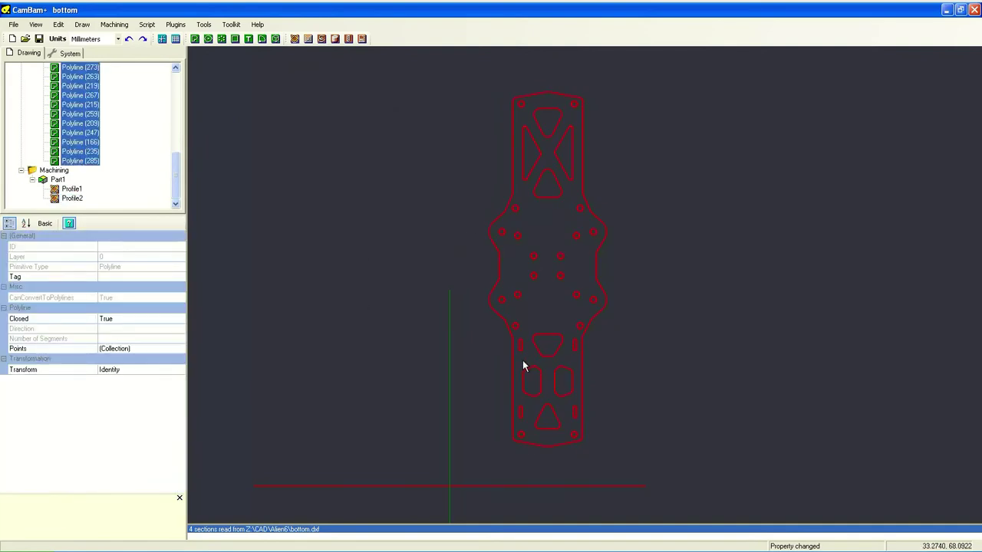
{"action": "key", "text": "ctrl+s"}
{"action": "key", "text": "Return"}
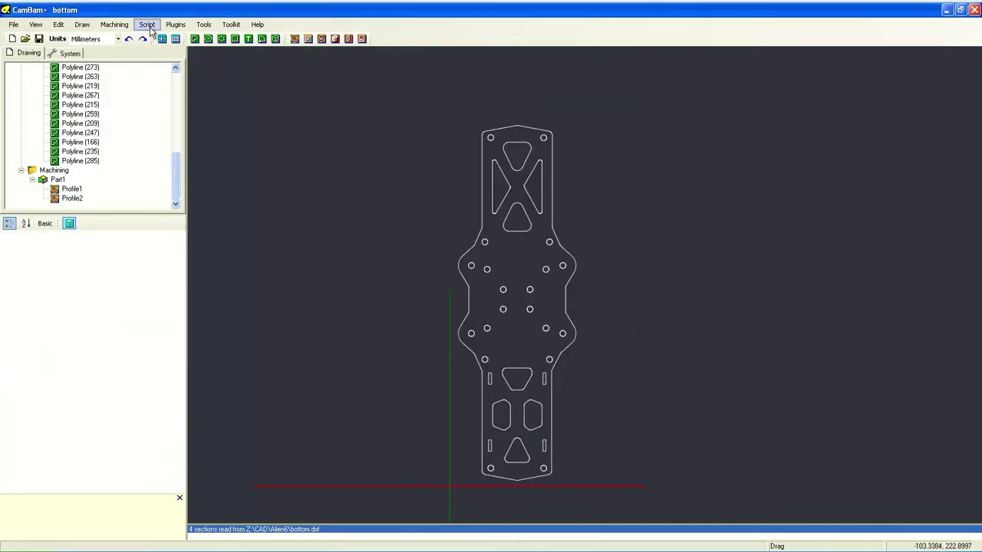
{"action": "left_click", "coordinate": [114, 24]}
{"action": "left_click", "coordinate": [149, 150]}
{"action": "left_click_drag", "start_coordinate": [618, 423], "coordinate": [537, 344], "text": "alt"}
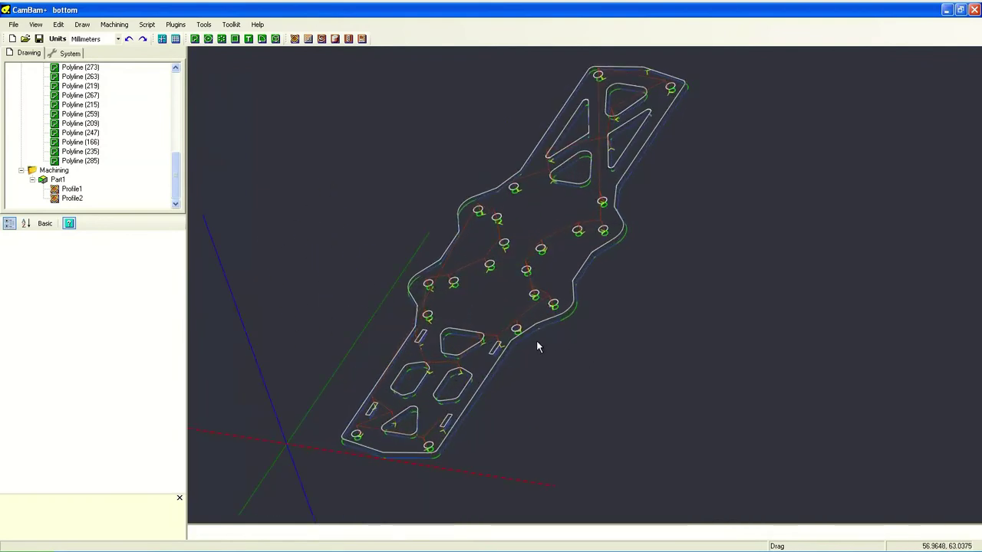
{"action": "left_click", "coordinate": [114, 24]}
{"action": "left_click", "coordinate": [136, 131]}
{"action": "key", "text": "Return"}
Load top.DXF and add a profile cut for its inner shapes with the tool diameter set
{"action": "key", "text": "ctrl+o"}
{"action": "left_click", "coordinate": [459, 318]}
{"action": "double_click", "coordinate": [410, 188]}
{"action": "left_click", "coordinate": [514, 227]}
{"action": "left_click", "coordinate": [301, 39]}
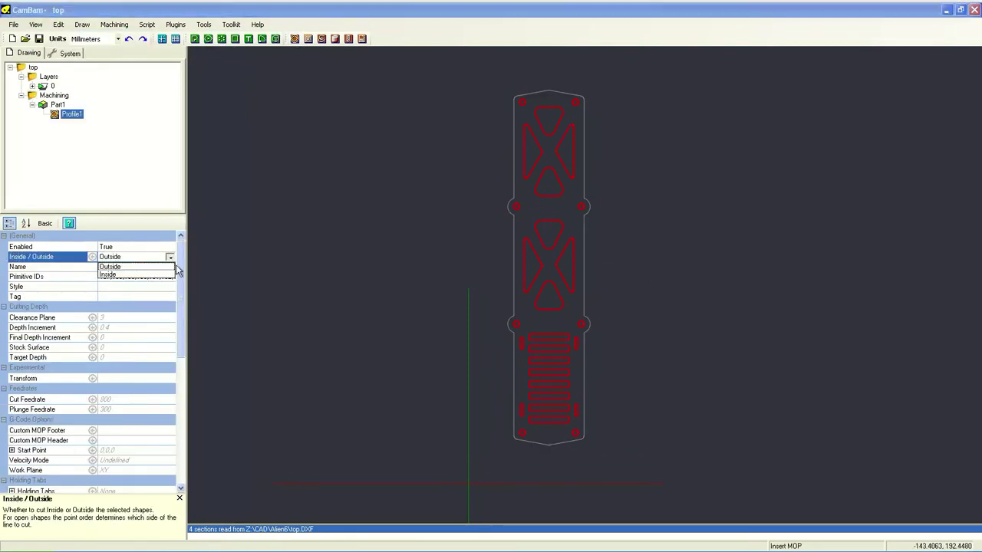
{"action": "scroll", "coordinate": [92, 384], "scroll_direction": "down", "scroll_amount": 3}
{"action": "left_click", "coordinate": [131, 470]}
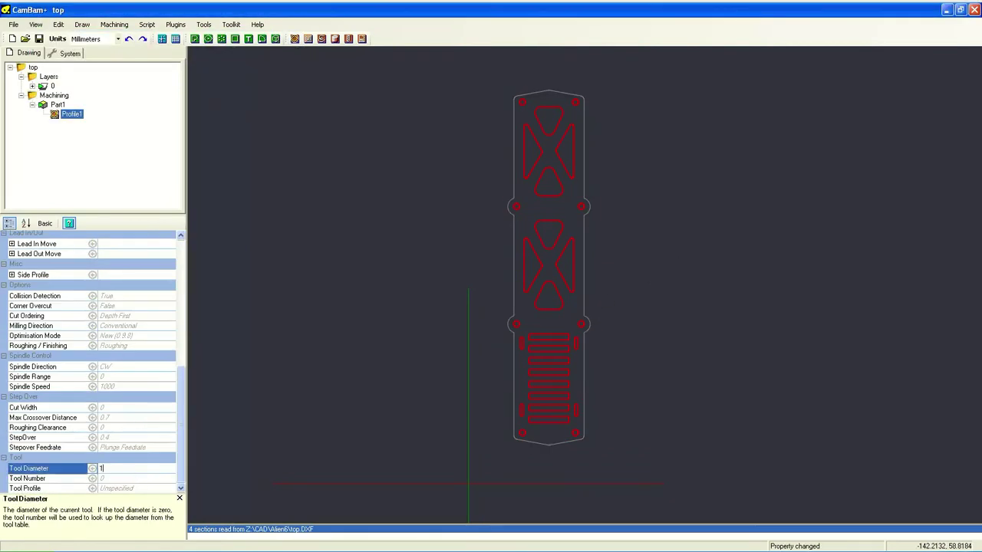
{"action": "left_click", "coordinate": [483, 300]}
Add an outside profile cut for the top plate's outline with its target depth set
{"action": "left_click", "coordinate": [513, 269]}
{"action": "left_click", "coordinate": [295, 39]}
{"action": "left_click", "coordinate": [46, 257]}
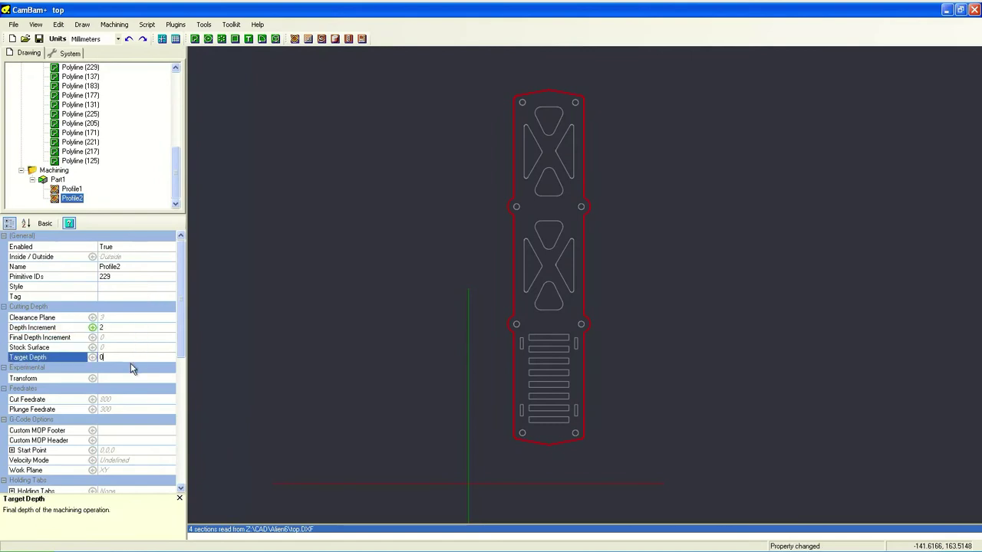
{"action": "scroll", "coordinate": [130, 410], "scroll_direction": "down", "scroll_amount": 5}
{"action": "left_click", "coordinate": [130, 470]}
{"action": "key", "text": "ctrl+a"}
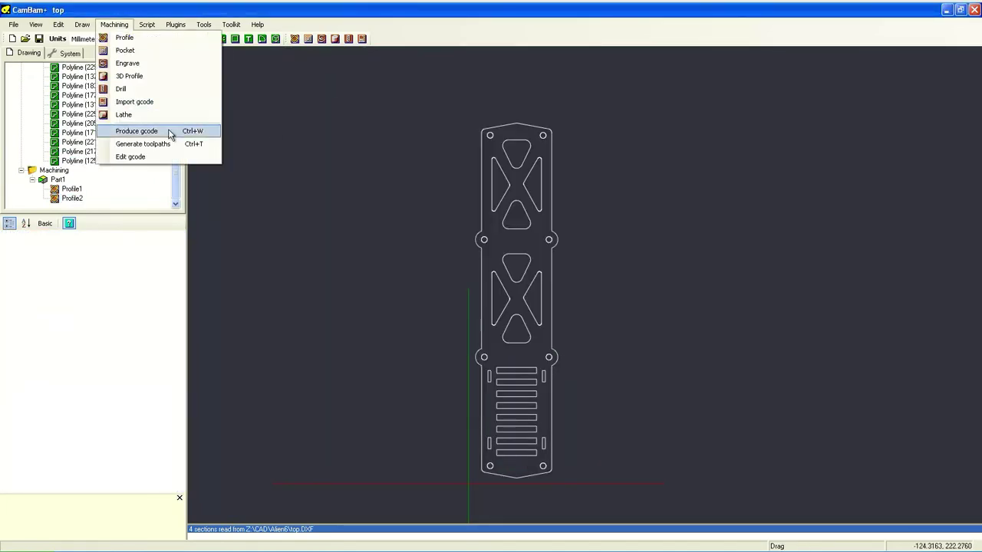
{"action": "mouse_move", "coordinate": [554, 443]}
{"action": "left_mouse_down", "text": "alt"}
{"action": "mouse_move", "coordinate": [530, 373]}
{"action": "mouse_move", "coordinate": [592, 409]}
{"action": "mouse_move", "coordinate": [482, 372]}
{"action": "mouse_move", "coordinate": [583, 390]}
{"action": "mouse_move", "coordinate": [636, 382]}
{"action": "mouse_move", "coordinate": [659, 401]}
{"action": "left_mouse_up", "text": "alt"}
{"action": "left_click", "coordinate": [114, 24]}
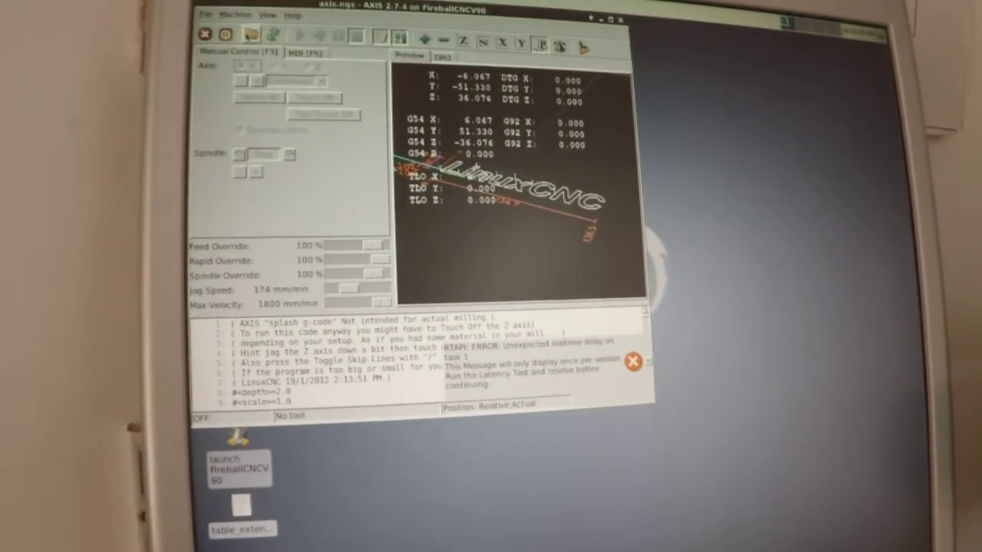
Browse from the linuxcnc folder to Desktop/Alien, load arm.ngc, and view it from the top
{"action": "key", "text": "o"}
{"action": "left_click", "coordinate": [542, 142]}
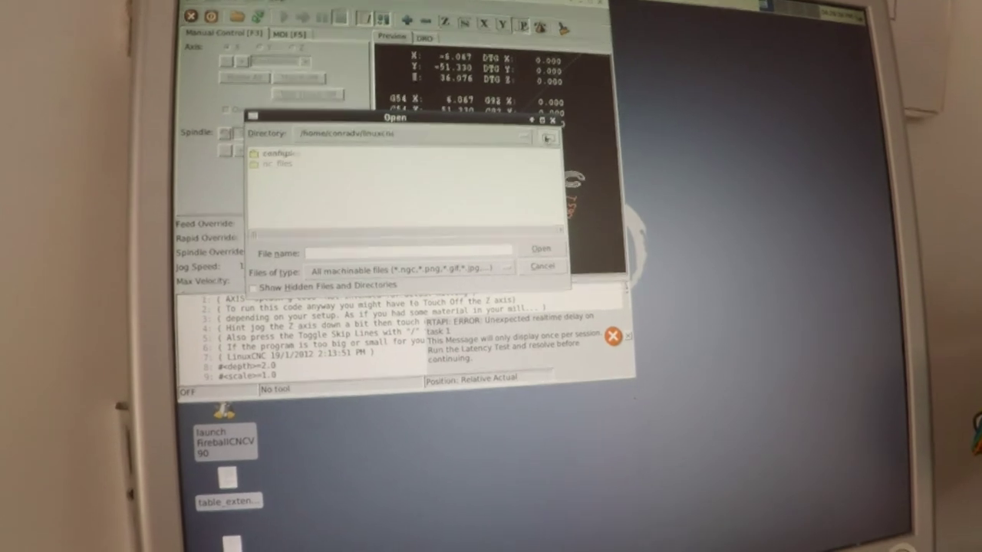
{"action": "left_click", "coordinate": [543, 142]}
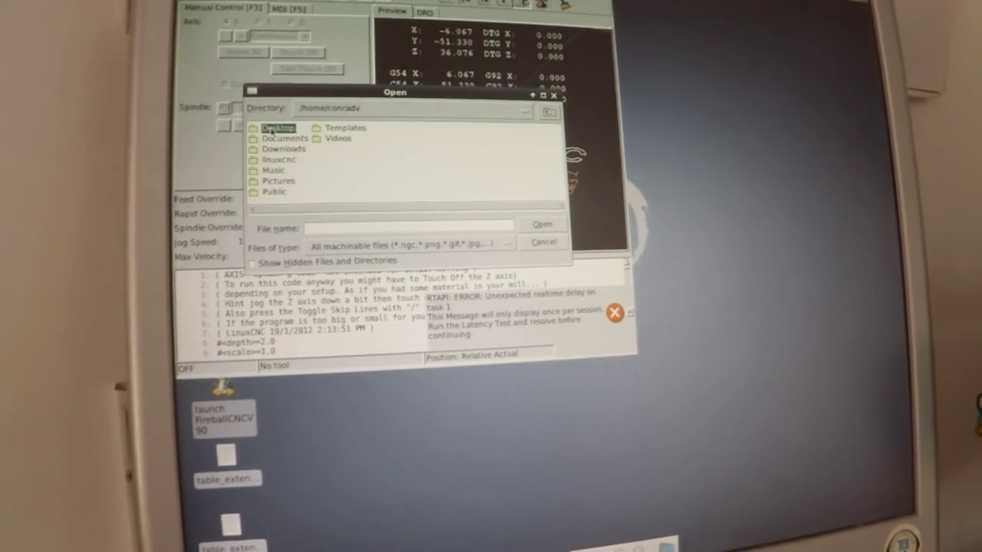
{"action": "double_click", "coordinate": [269, 129]}
{"action": "double_click", "coordinate": [267, 129]}
{"action": "double_click", "coordinate": [289, 125]}
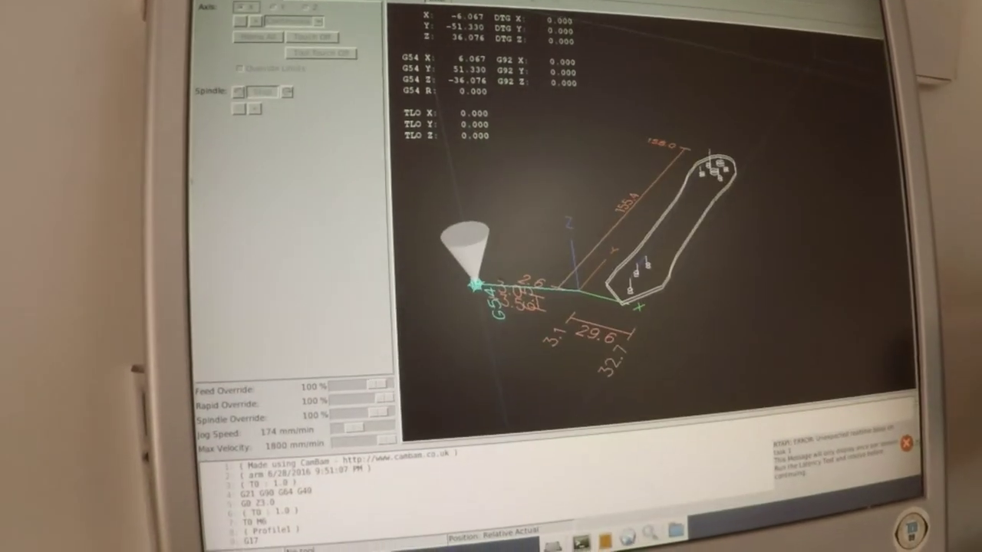
{"action": "key", "text": "v"}
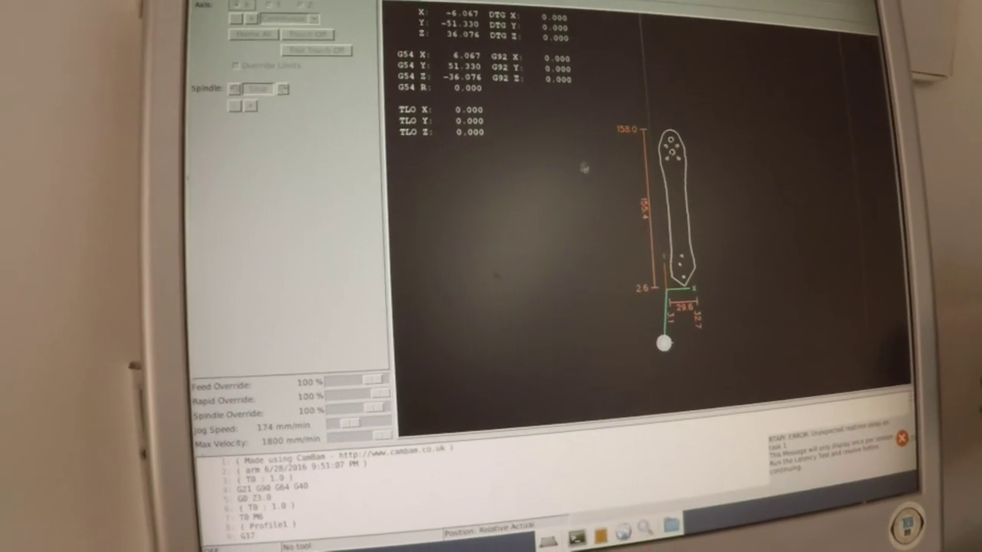